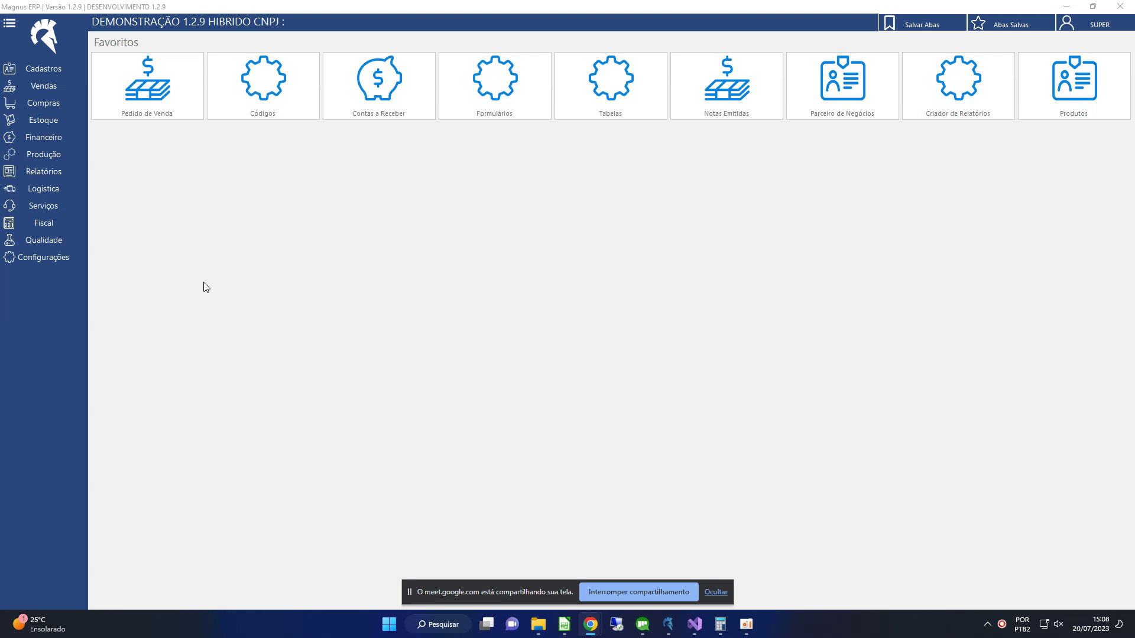
Open the product list from the stock registrations and open the record of PÃO DE QUEIJO - CONGELADO - 2KG 25GR, id 213
{"action": "left_click", "coordinate": [86, 78]}
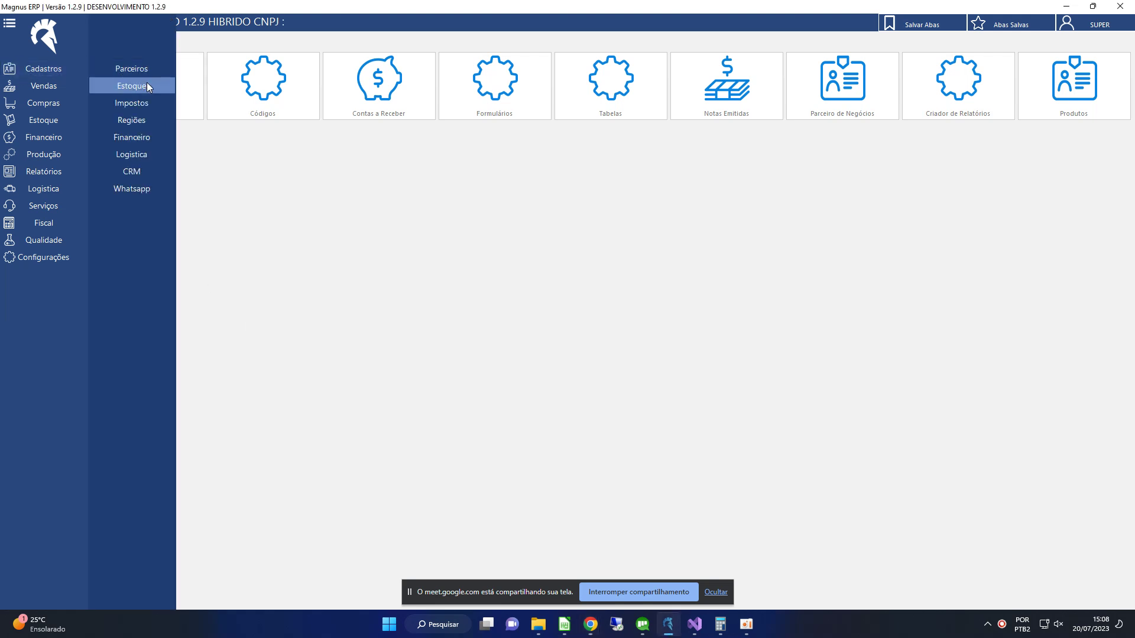
{"action": "mouse_move", "coordinate": [146, 83]}
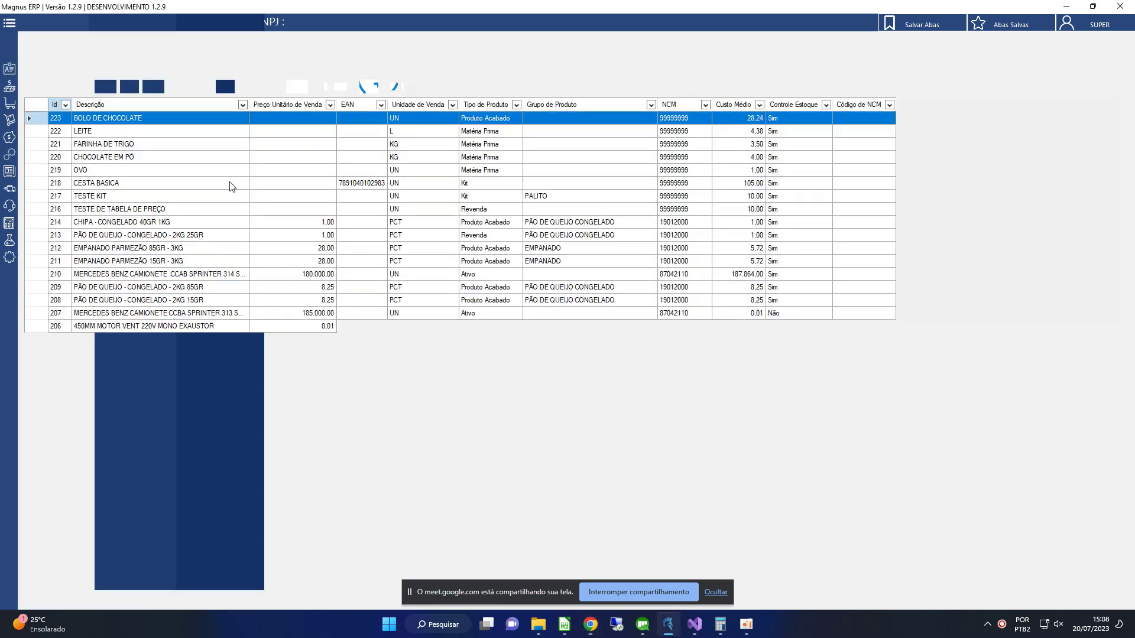
{"action": "left_click", "coordinate": [185, 222]}
{"action": "scroll", "coordinate": [180, 213], "scroll_direction": "down", "scroll_amount": 1}
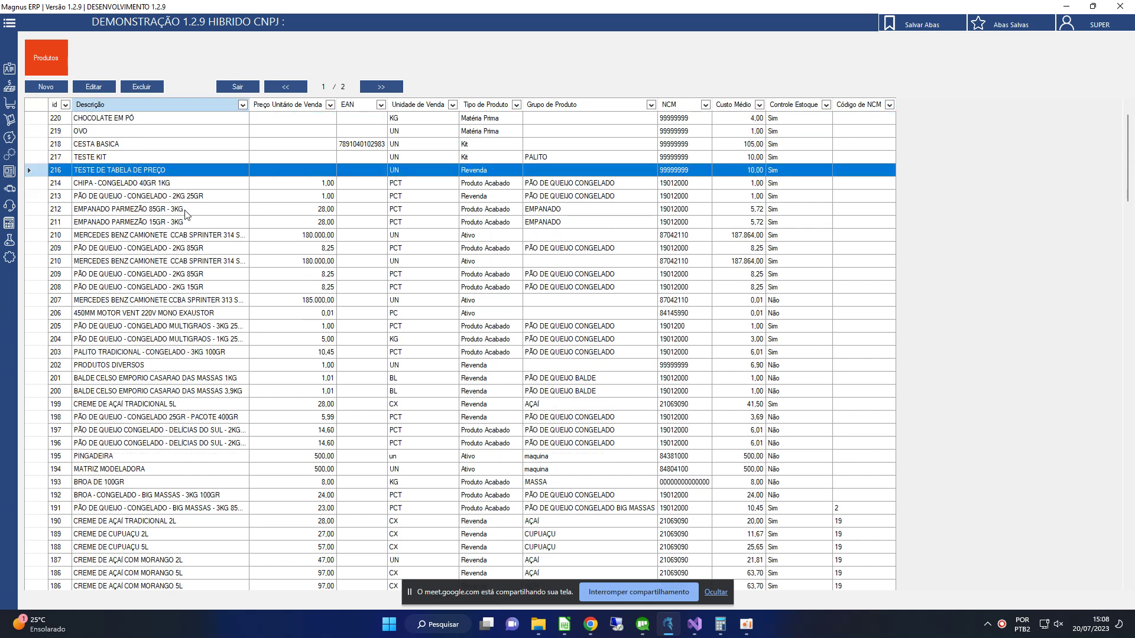
{"action": "left_click", "coordinate": [171, 198]}
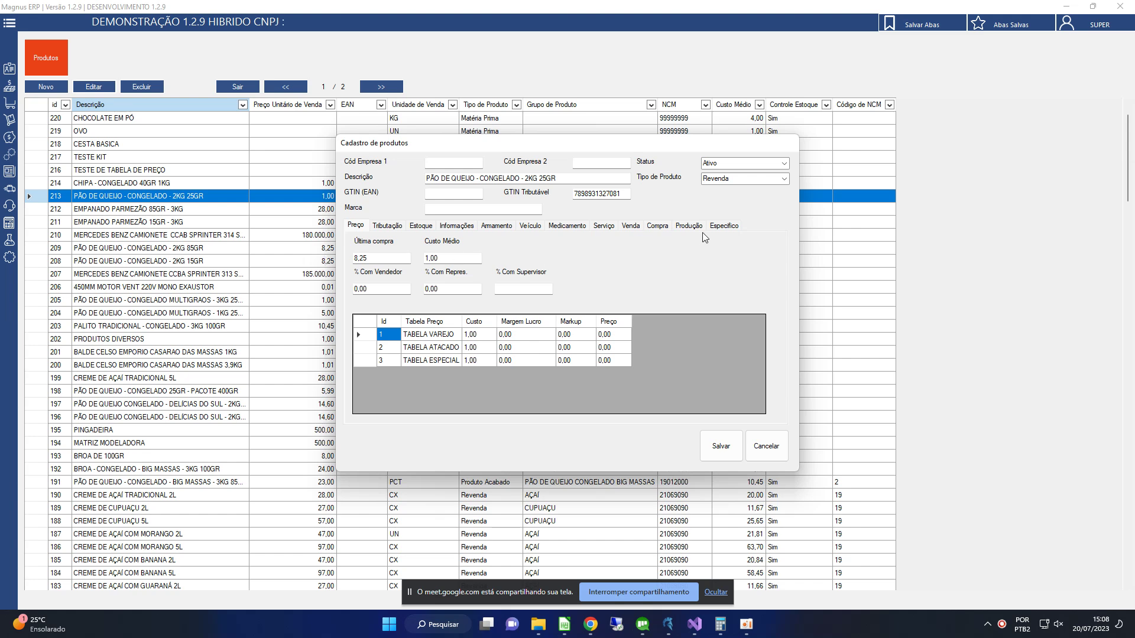
Review the available options for Tipo de Produto and close the product record without saving
{"action": "left_click", "coordinate": [784, 179]}
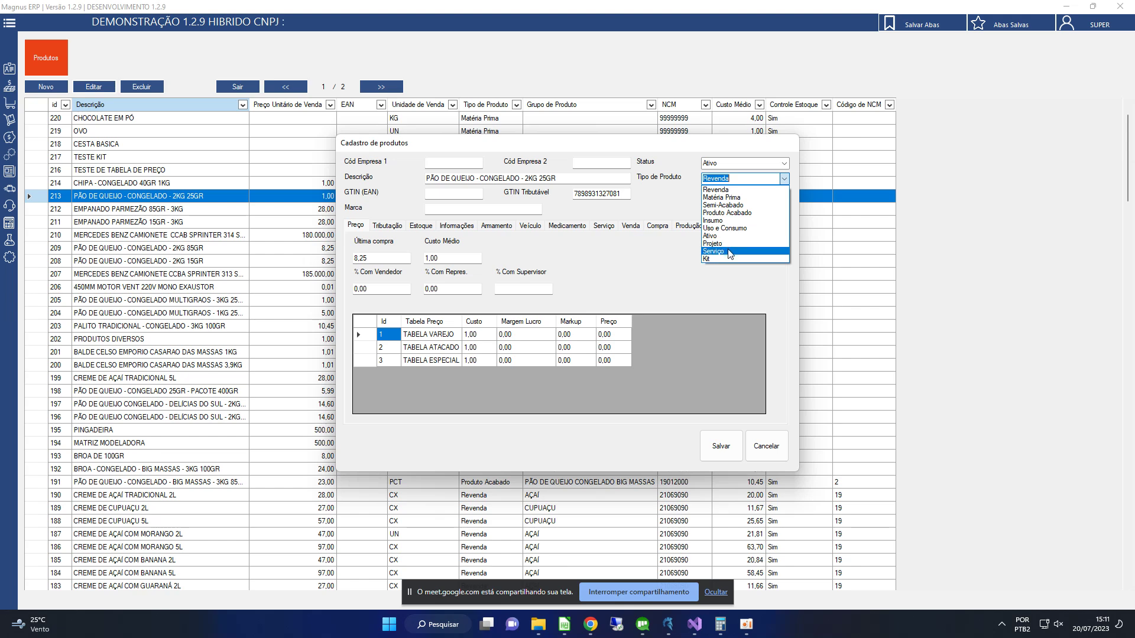
{"action": "left_click", "coordinate": [702, 361]}
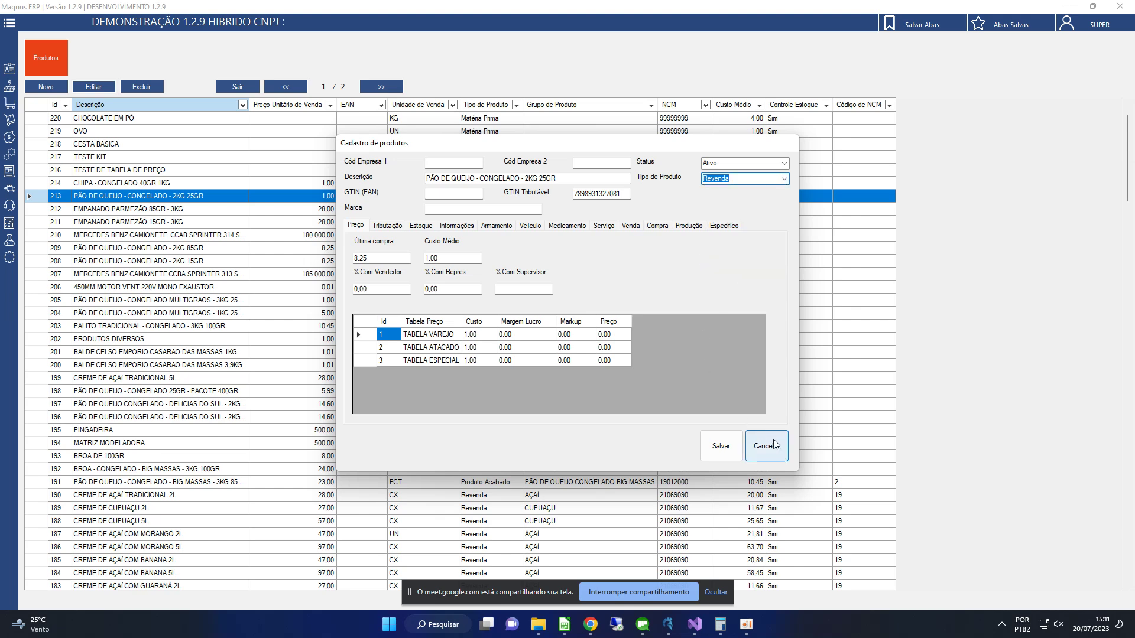
{"action": "left_click", "coordinate": [756, 454]}
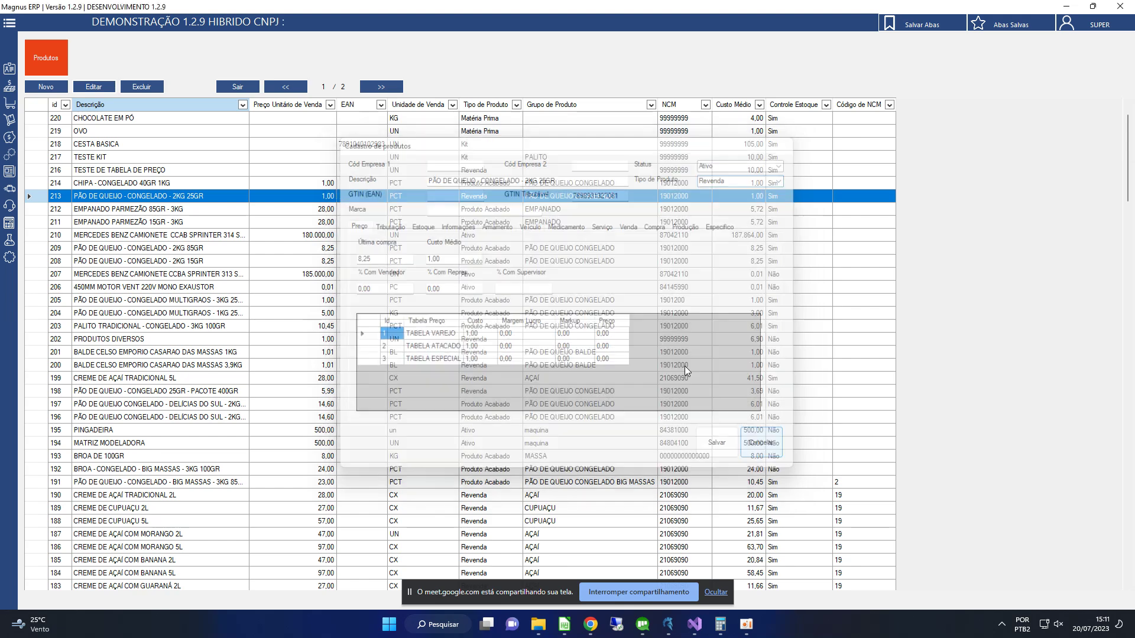
Try to filter the product list with a custom id condition of greater than or equal to 2019
{"action": "left_click", "coordinate": [372, 171]}
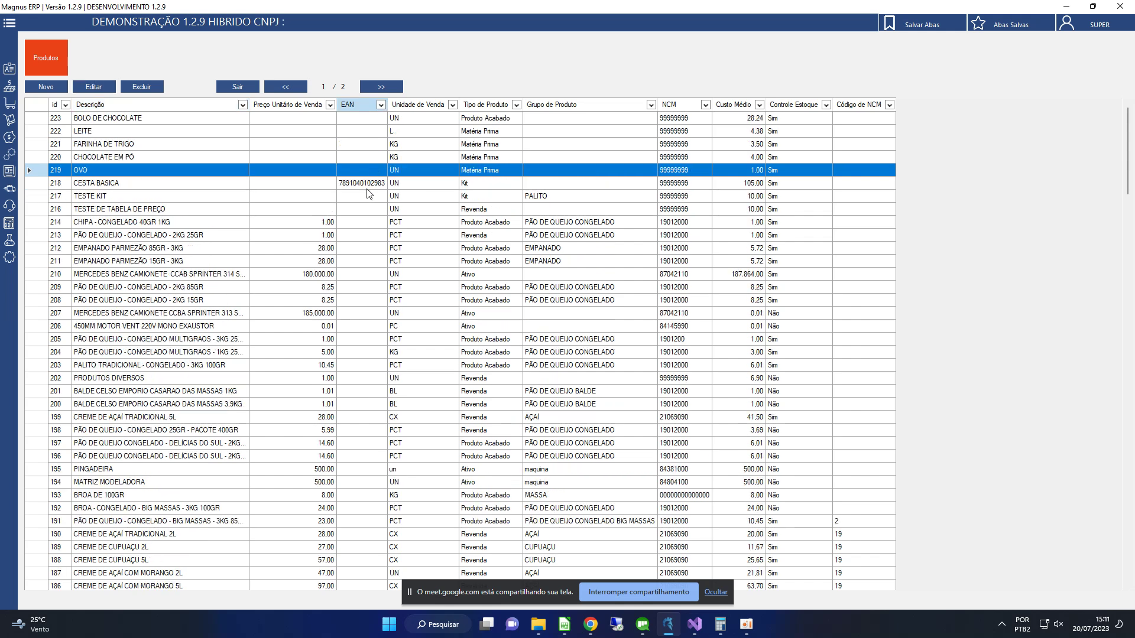
{"action": "left_click", "coordinate": [299, 184]}
{"action": "left_click", "coordinate": [436, 167]}
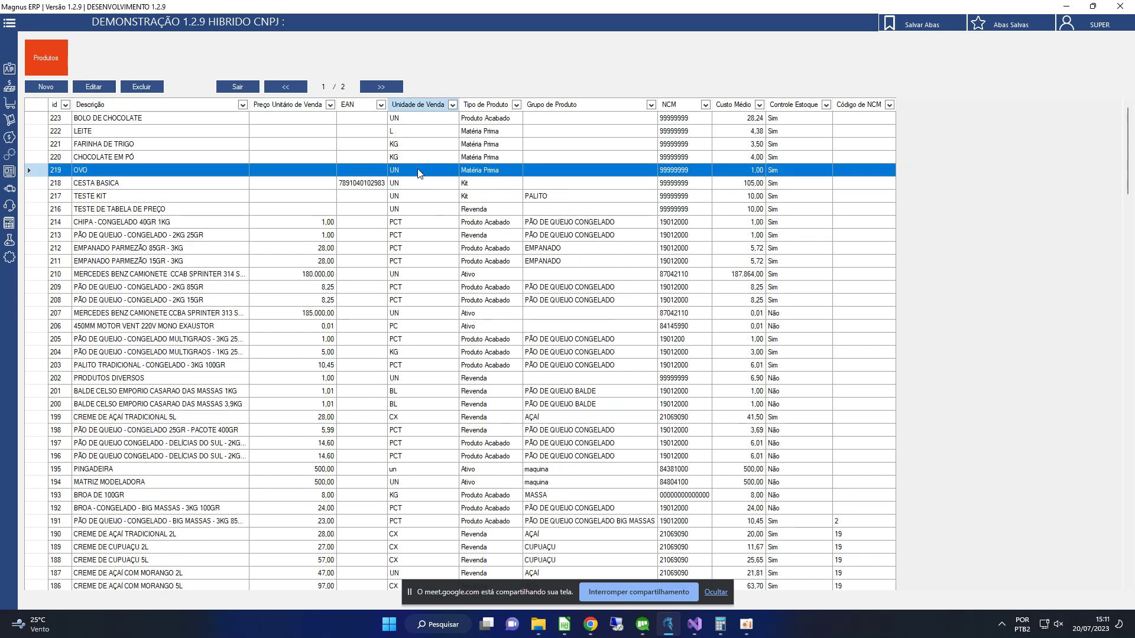
{"action": "mouse_move", "coordinate": [184, 177]}
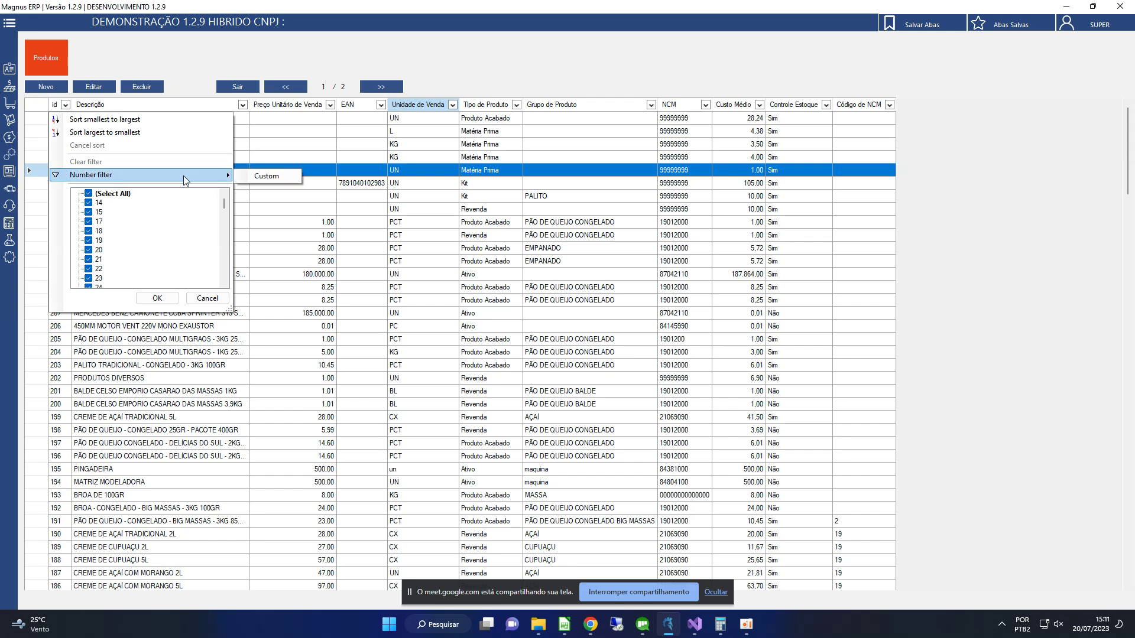
{"action": "left_click", "coordinate": [273, 179]}
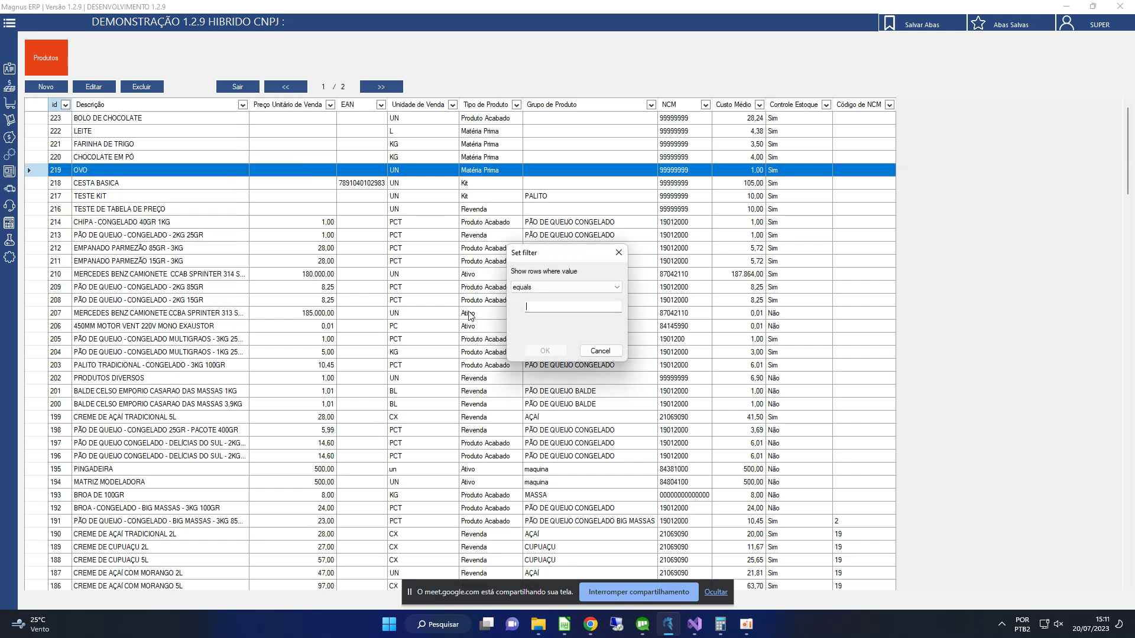
{"action": "left_click", "coordinate": [565, 288]}
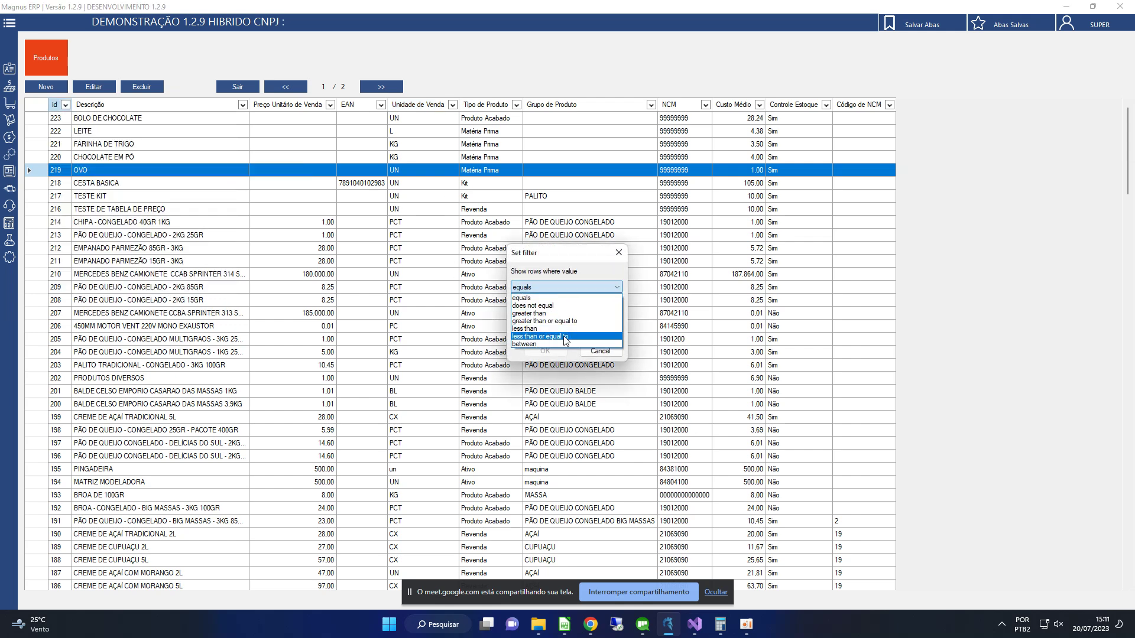
{"action": "left_click", "coordinate": [563, 321]}
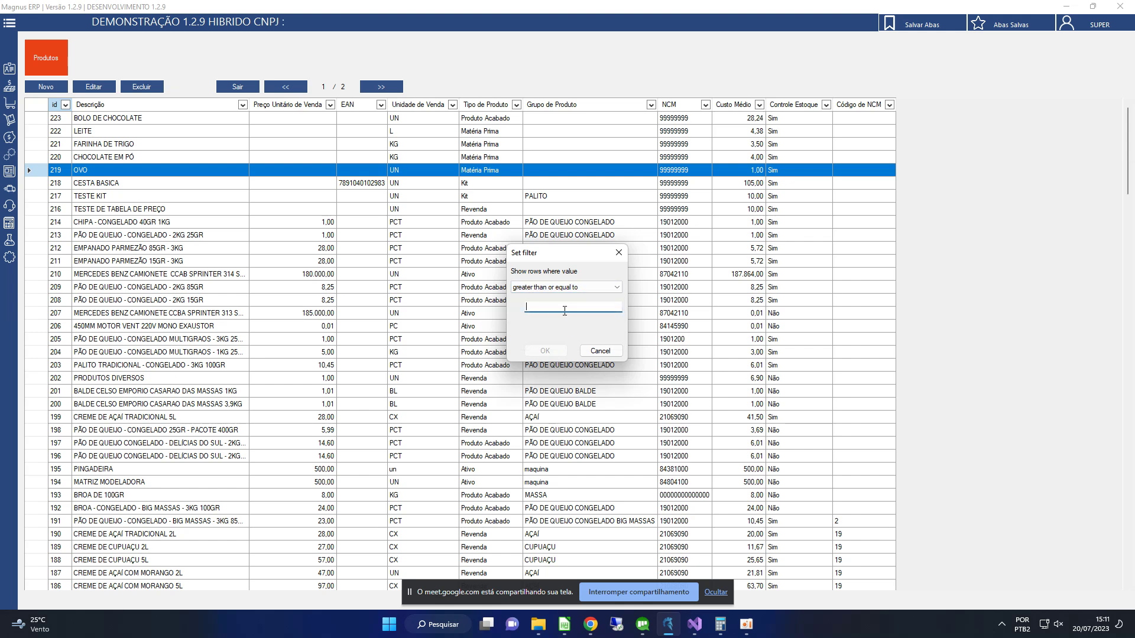
{"action": "type", "text": "10"}
{"action": "key", "text": "Return"}
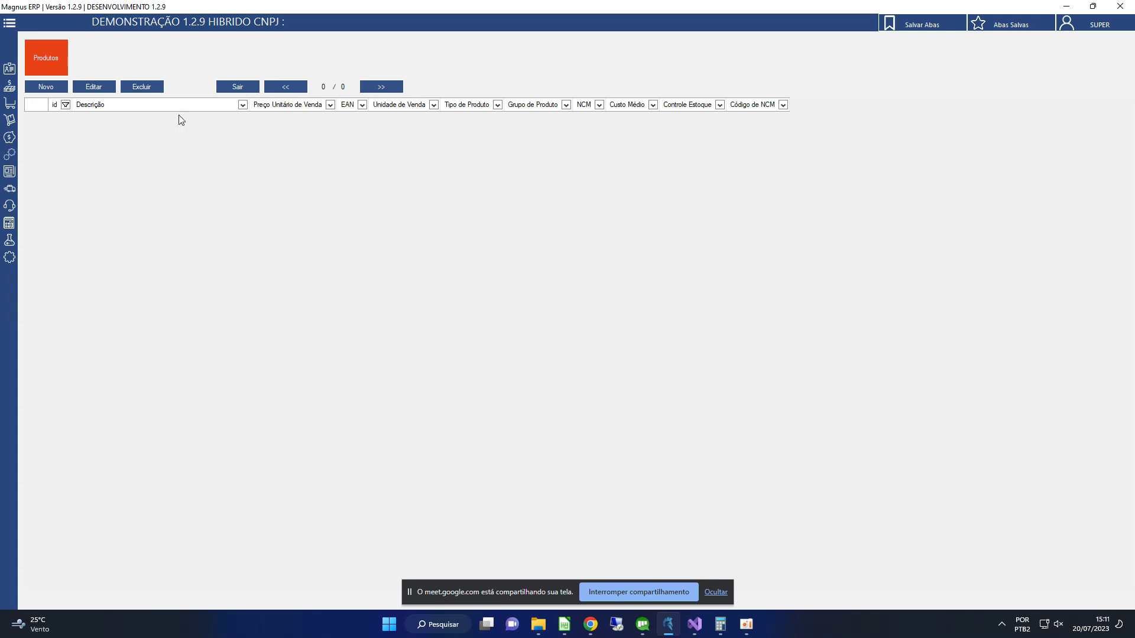
Replace the id filter with a custom condition of greater than or equal to 219
{"action": "left_click", "coordinate": [65, 105]}
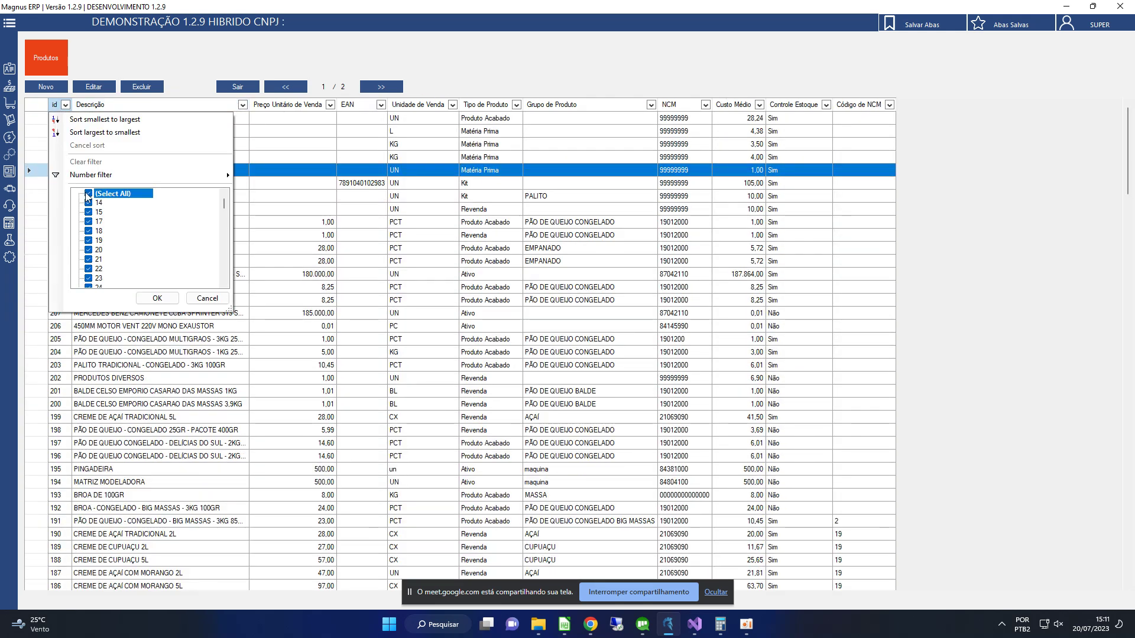
{"action": "mouse_move", "coordinate": [101, 175]}
{"action": "left_click", "coordinate": [260, 172]}
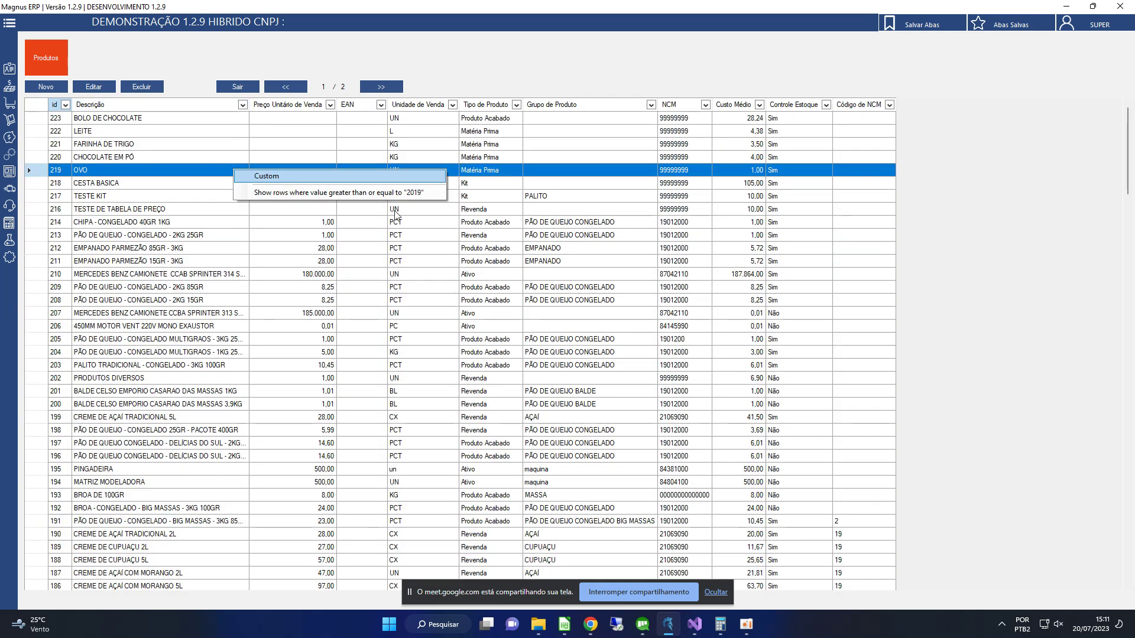
{"action": "left_click", "coordinate": [564, 288]}
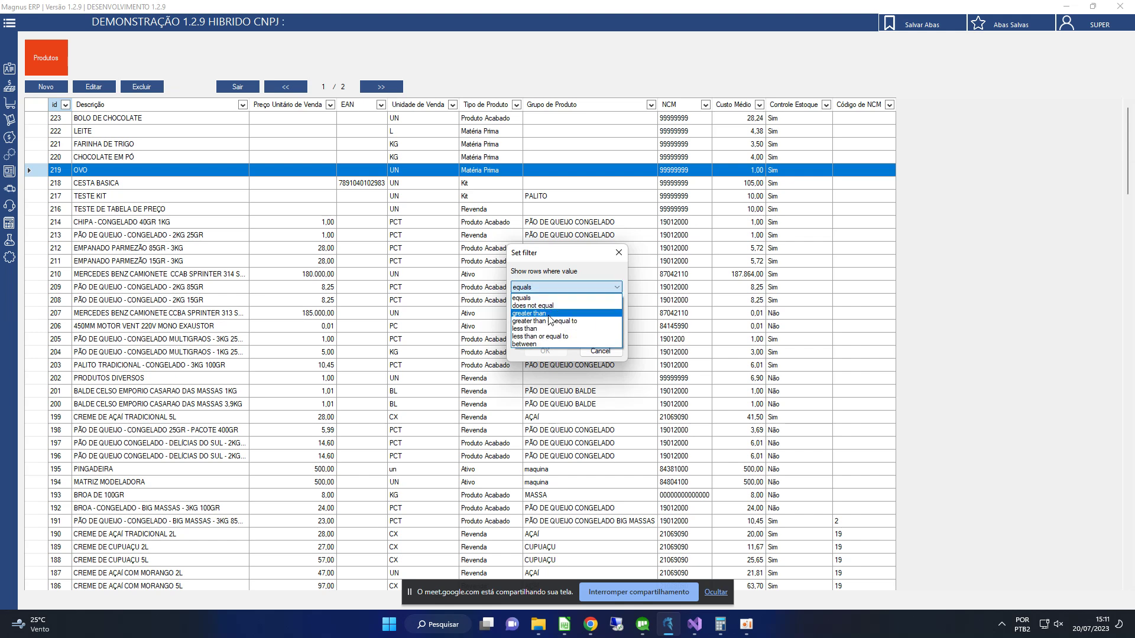
{"action": "left_click", "coordinate": [552, 322]}
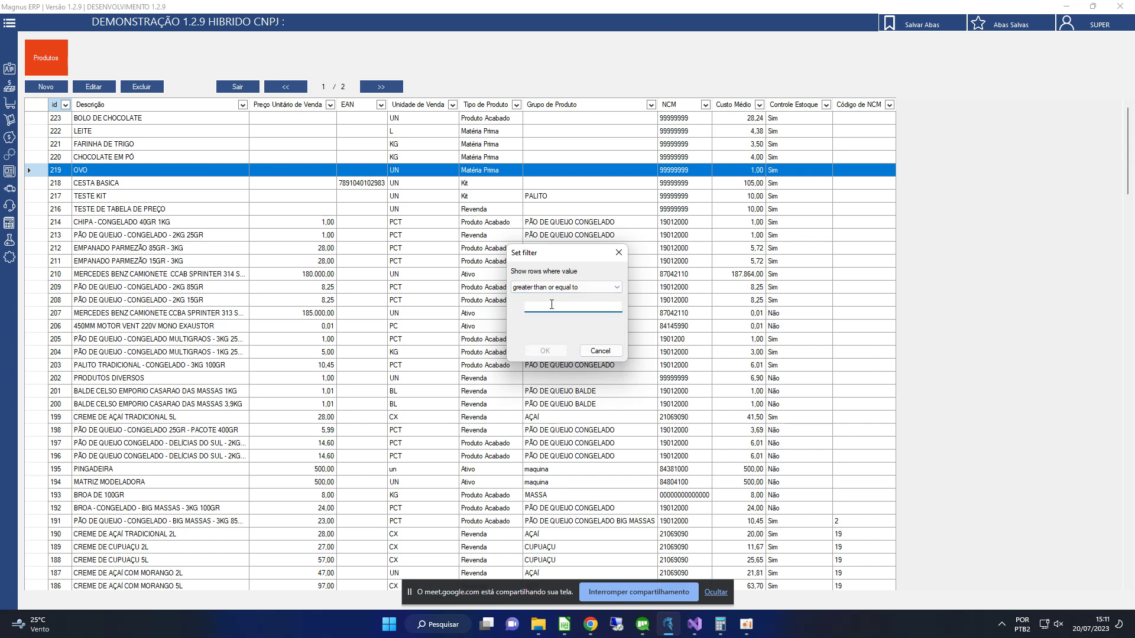
{"action": "type", "text": "20"}
{"action": "key", "text": "Return"}
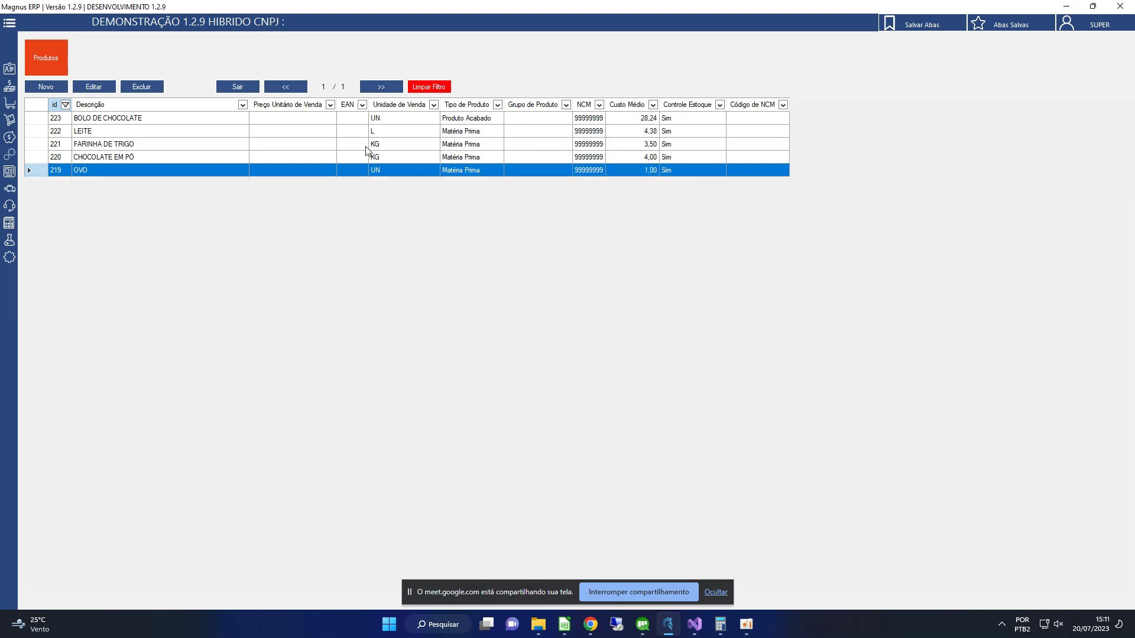
Examine the filtered products row by row, comparing BOLO DE CHOCOLATE with its ingredients LEITE, FARINHA DE TRIGO, CHOCOLATE EM PÓ and OVO
{"action": "left_click", "coordinate": [154, 118]}
{"action": "left_click_drag", "start_coordinate": [175, 121], "coordinate": [181, 170]}
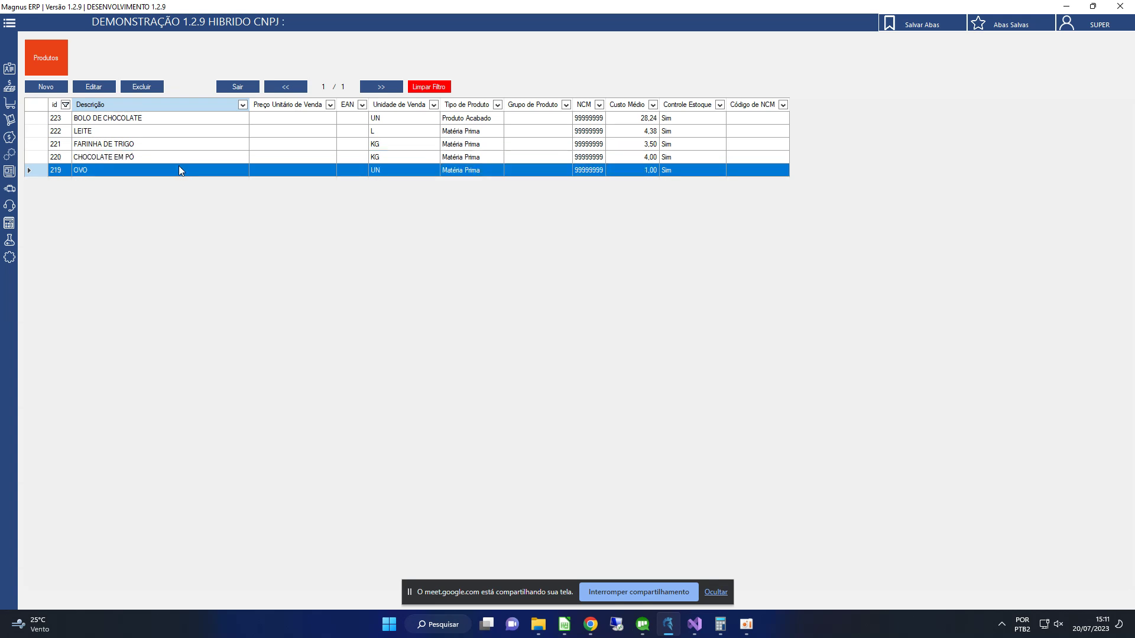
{"action": "left_click", "coordinate": [176, 119]}
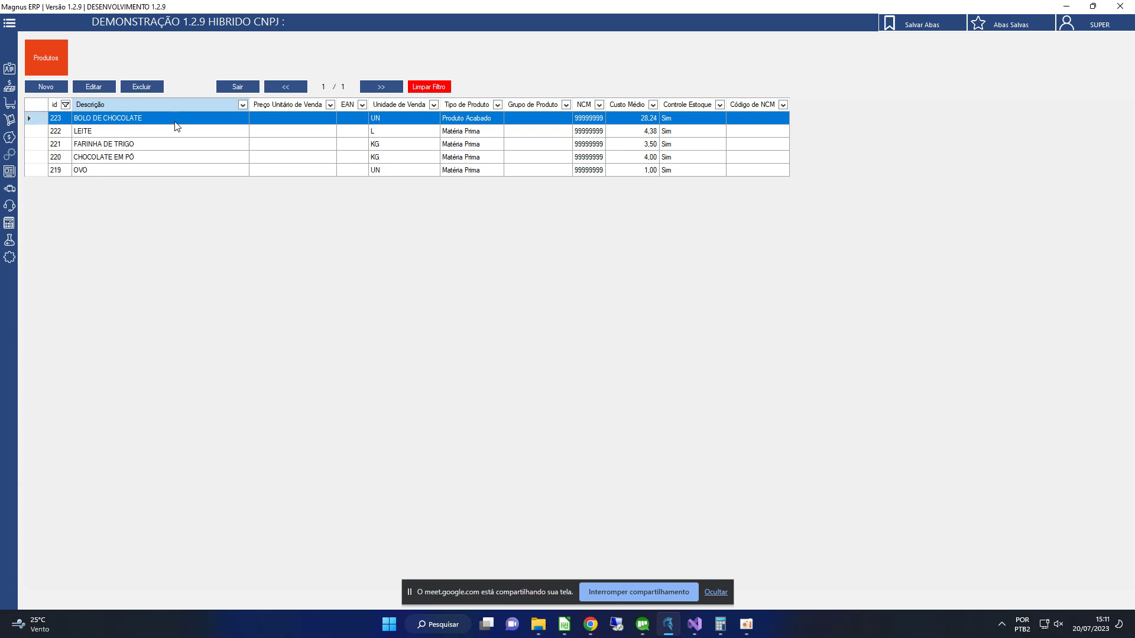
{"action": "left_click", "coordinate": [174, 128]}
{"action": "left_click", "coordinate": [175, 117]}
{"action": "left_click", "coordinate": [178, 127]}
{"action": "left_click", "coordinate": [179, 119]}
{"action": "left_click", "coordinate": [180, 134]}
{"action": "left_click", "coordinate": [181, 121]}
{"action": "left_click", "coordinate": [185, 132]}
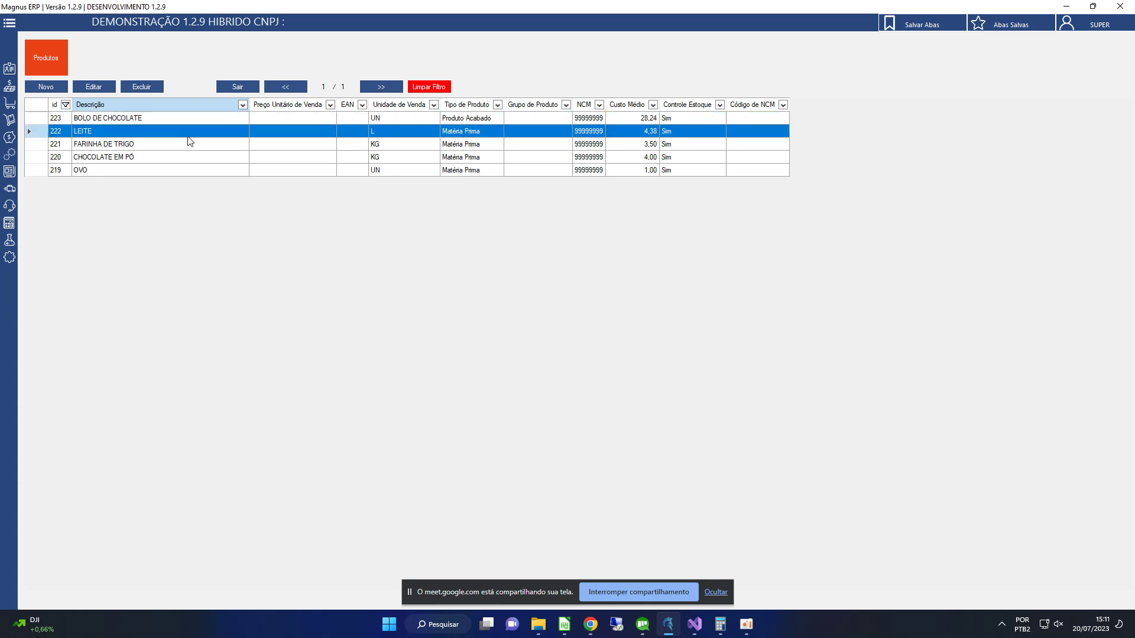
{"action": "left_click", "coordinate": [186, 157]}
{"action": "left_click", "coordinate": [186, 171]}
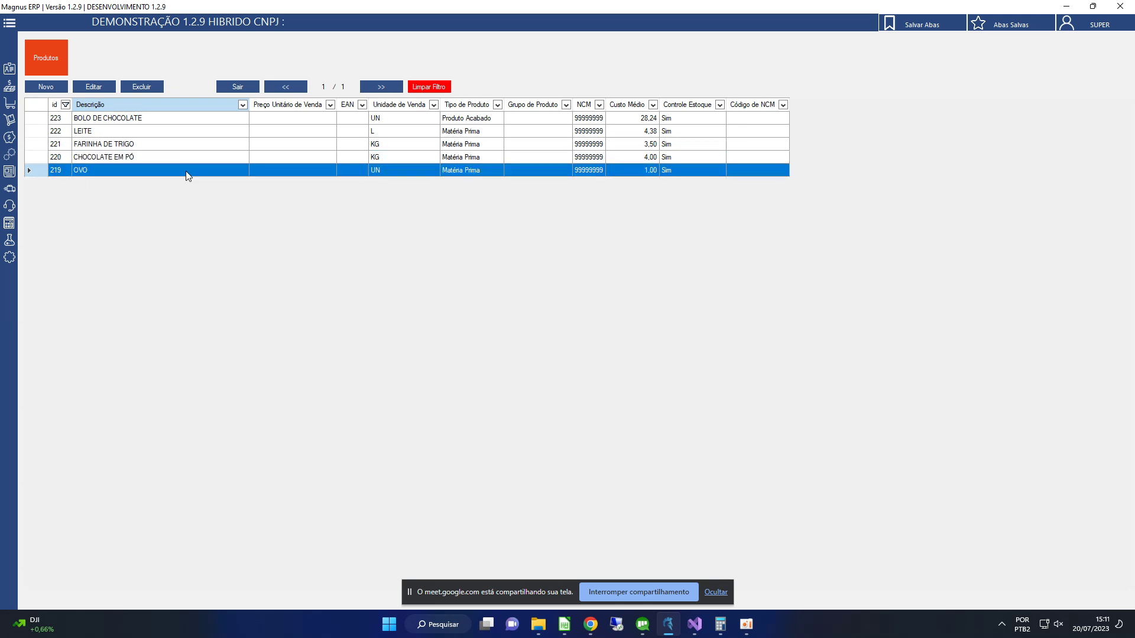
{"action": "left_click", "coordinate": [184, 157]}
{"action": "left_click", "coordinate": [177, 130]}
{"action": "left_click", "coordinate": [179, 119]}
{"action": "left_click", "coordinate": [180, 135]}
{"action": "left_click", "coordinate": [182, 145]}
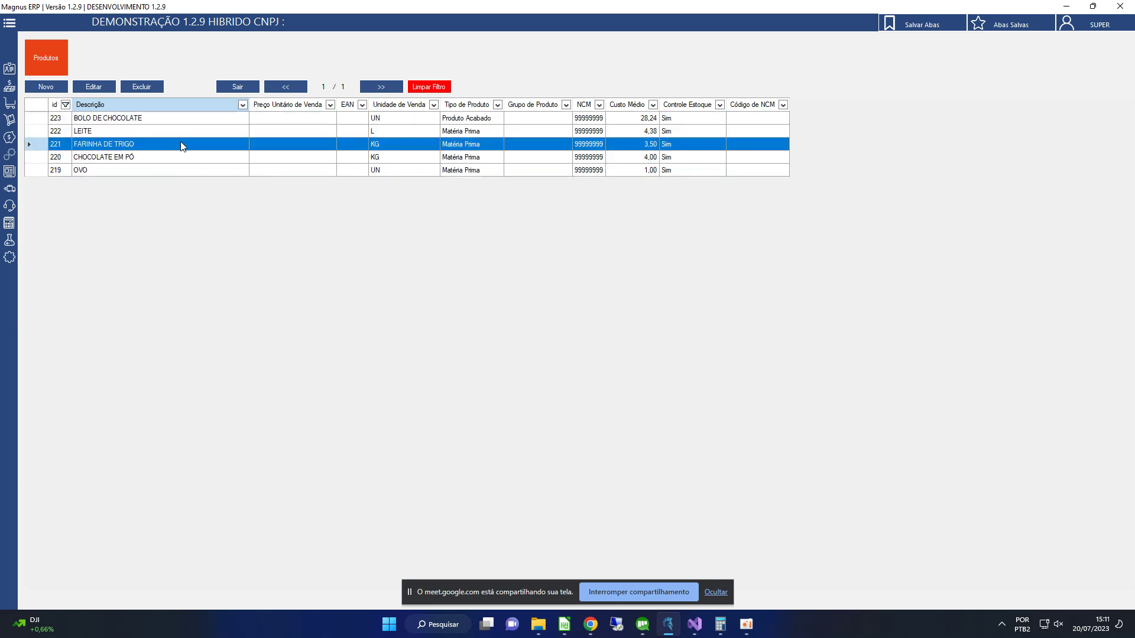
{"action": "left_click", "coordinate": [182, 156]}
{"action": "left_click", "coordinate": [177, 119]}
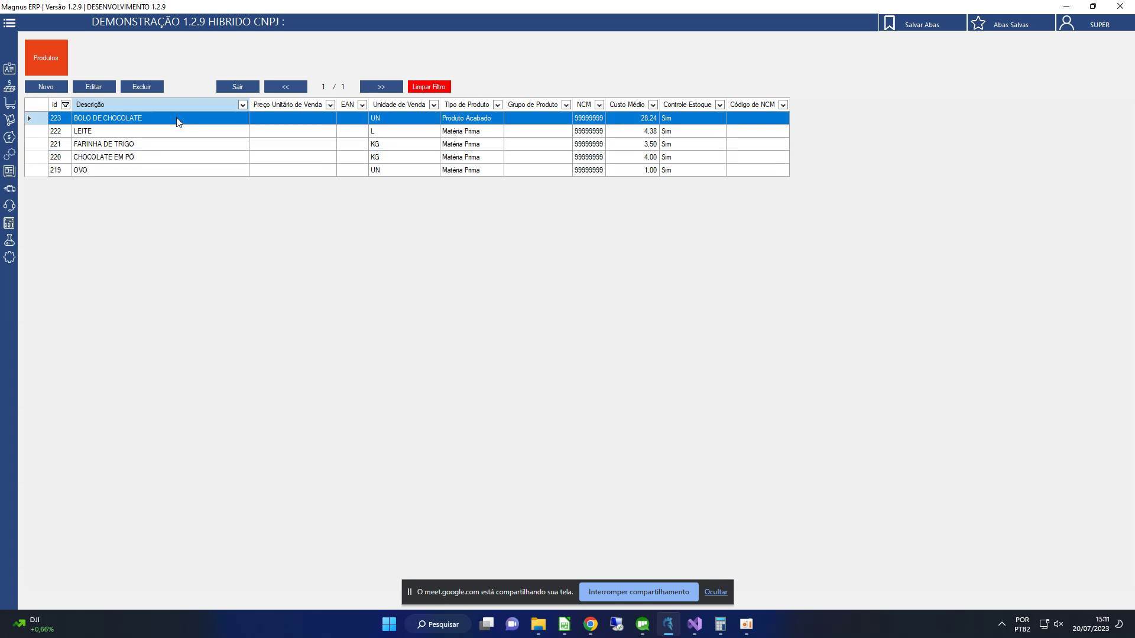
{"action": "left_click", "coordinate": [107, 132]}
{"action": "left_click", "coordinate": [116, 144]}
{"action": "left_click", "coordinate": [118, 156]}
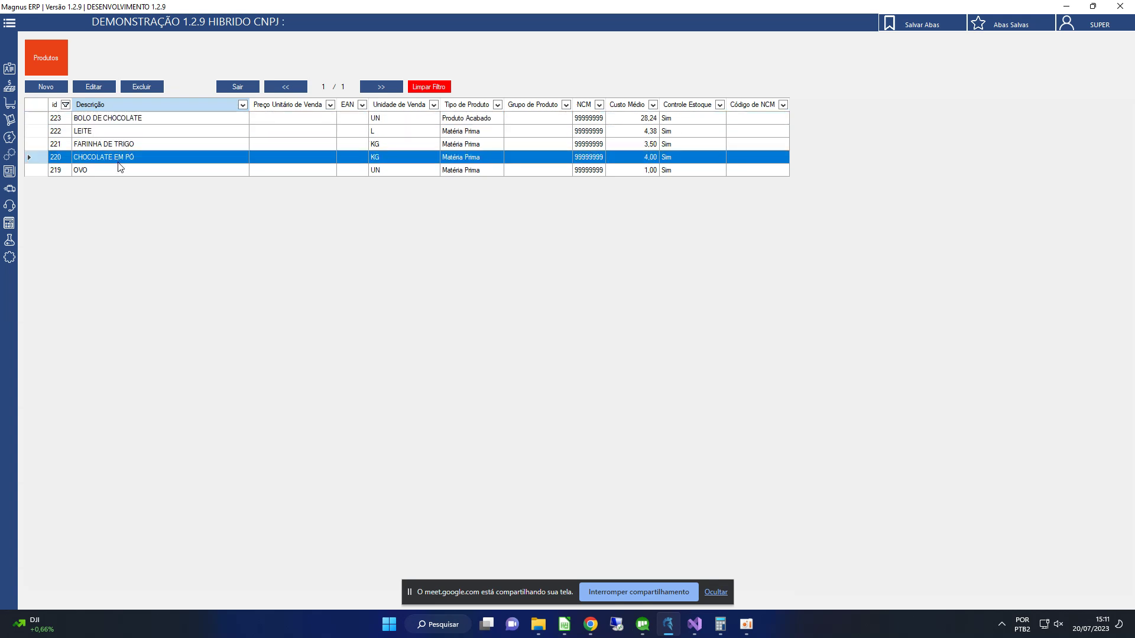
{"action": "left_click", "coordinate": [119, 167]}
{"action": "left_click", "coordinate": [119, 157]}
{"action": "left_click", "coordinate": [119, 145]}
{"action": "left_click", "coordinate": [118, 134]}
{"action": "left_click", "coordinate": [120, 121]}
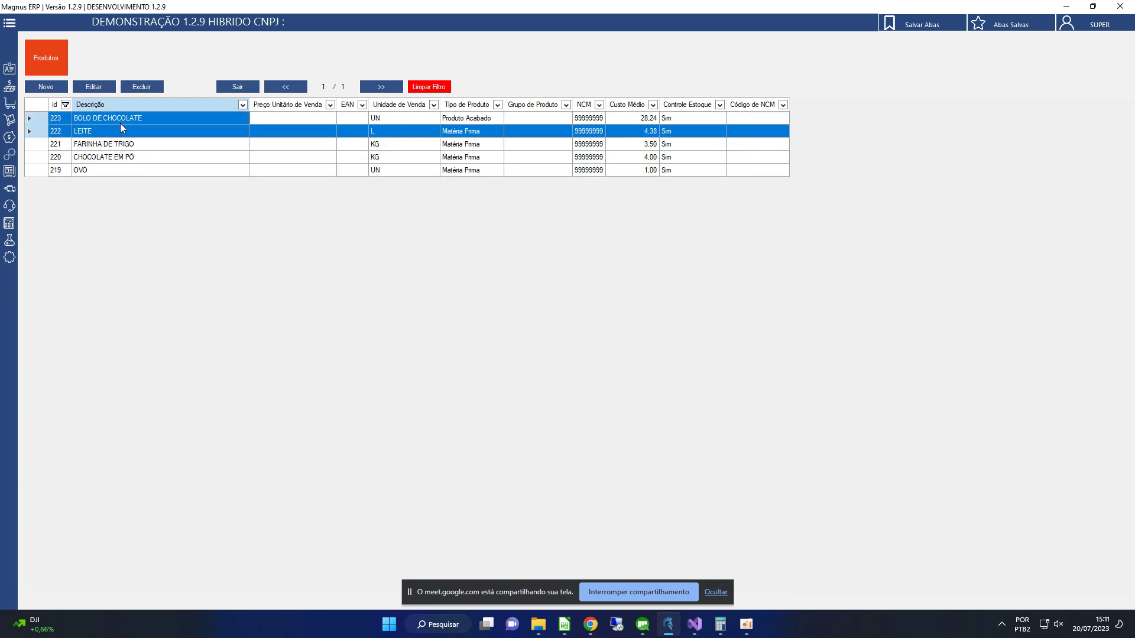
{"action": "left_click", "coordinate": [122, 130]}
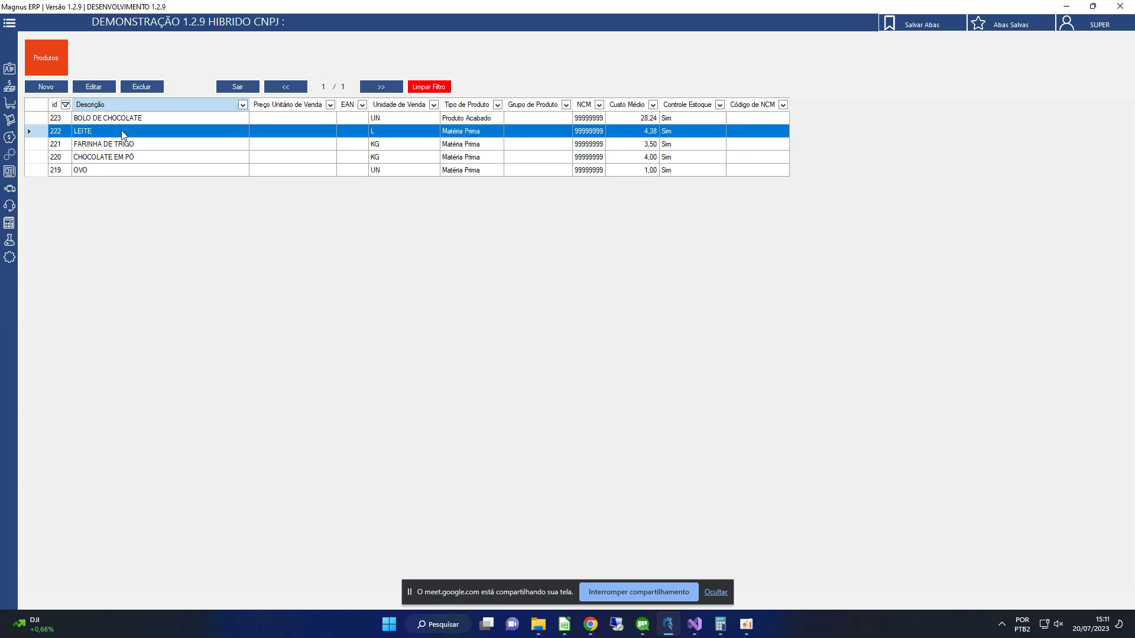
{"action": "left_click", "coordinate": [125, 143]}
{"action": "left_click", "coordinate": [130, 156]}
{"action": "left_click", "coordinate": [132, 170]}
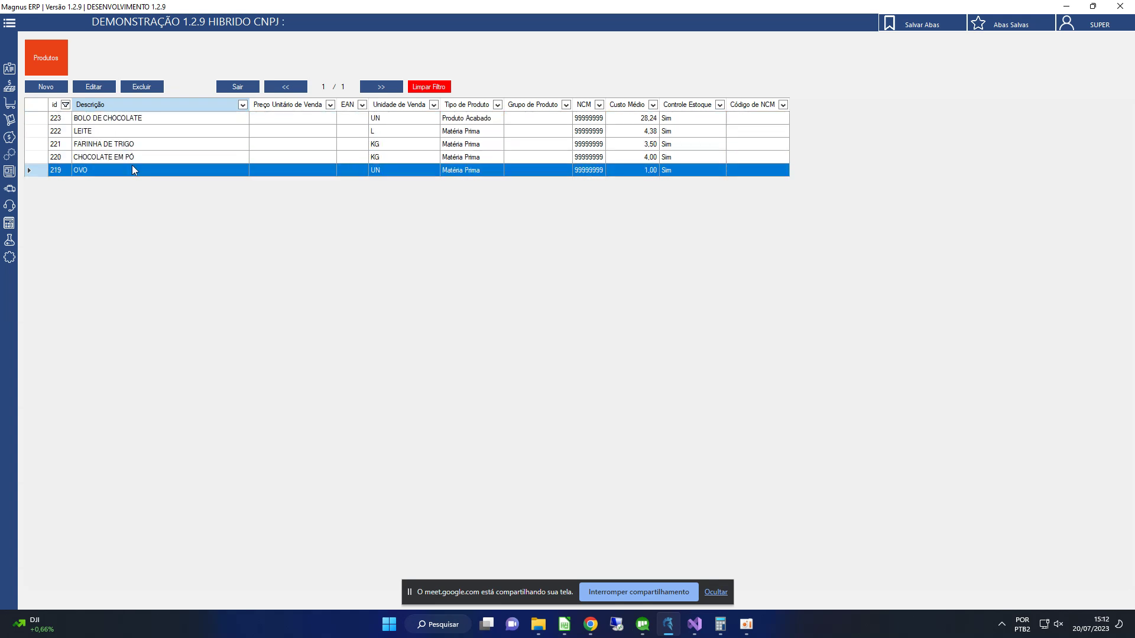
Examine the Tipo de Produto values of the four ingredients and of BOLO DE CHOCOLATE
{"action": "left_click", "coordinate": [481, 132]}
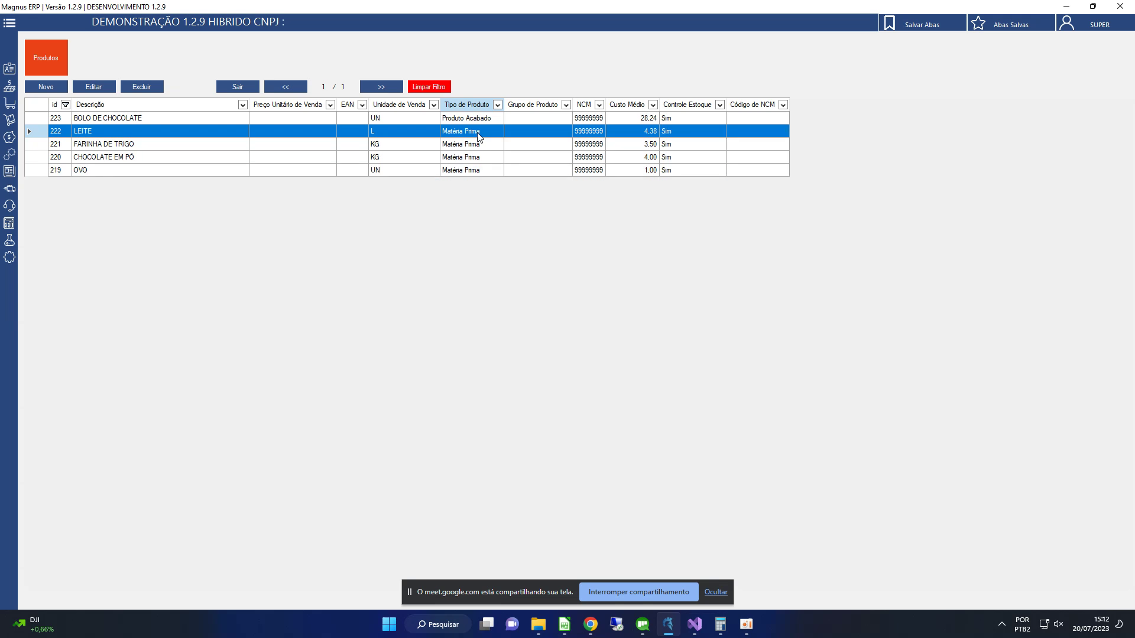
{"action": "left_click", "coordinate": [481, 145]}
{"action": "left_click", "coordinate": [482, 156]}
{"action": "left_click", "coordinate": [483, 170]}
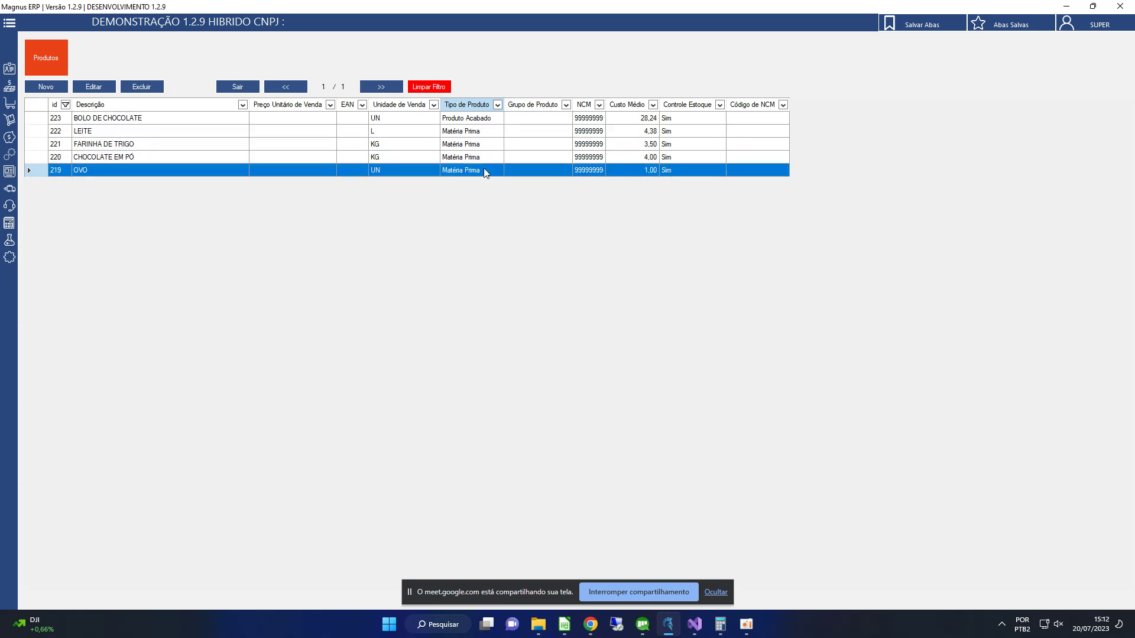
{"action": "left_click", "coordinate": [484, 135]}
{"action": "left_click", "coordinate": [481, 123]}
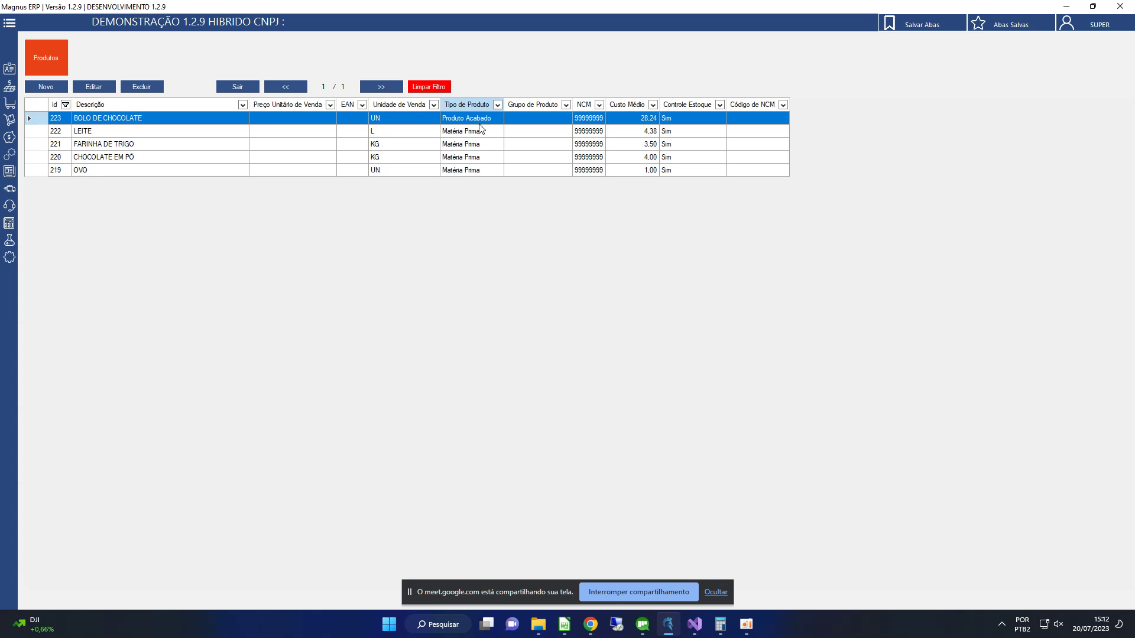
{"action": "left_click", "coordinate": [481, 133]}
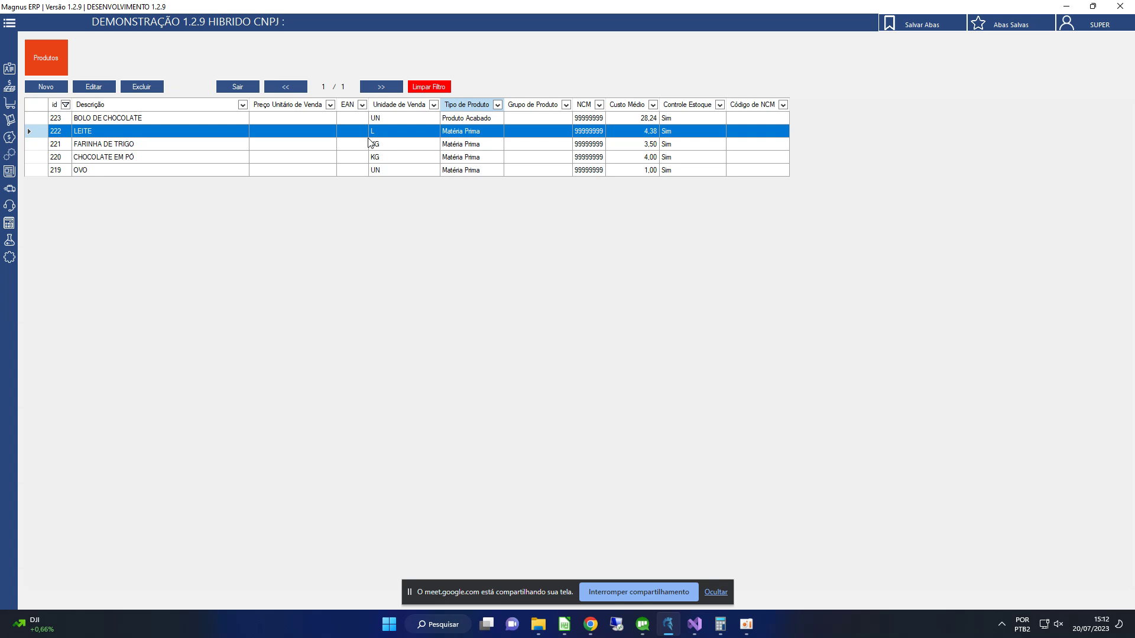
Go through the product rows again, from BOLO DE CHOCOLATE down to CHOCOLATE EM PÓ
{"action": "left_click", "coordinate": [233, 121]}
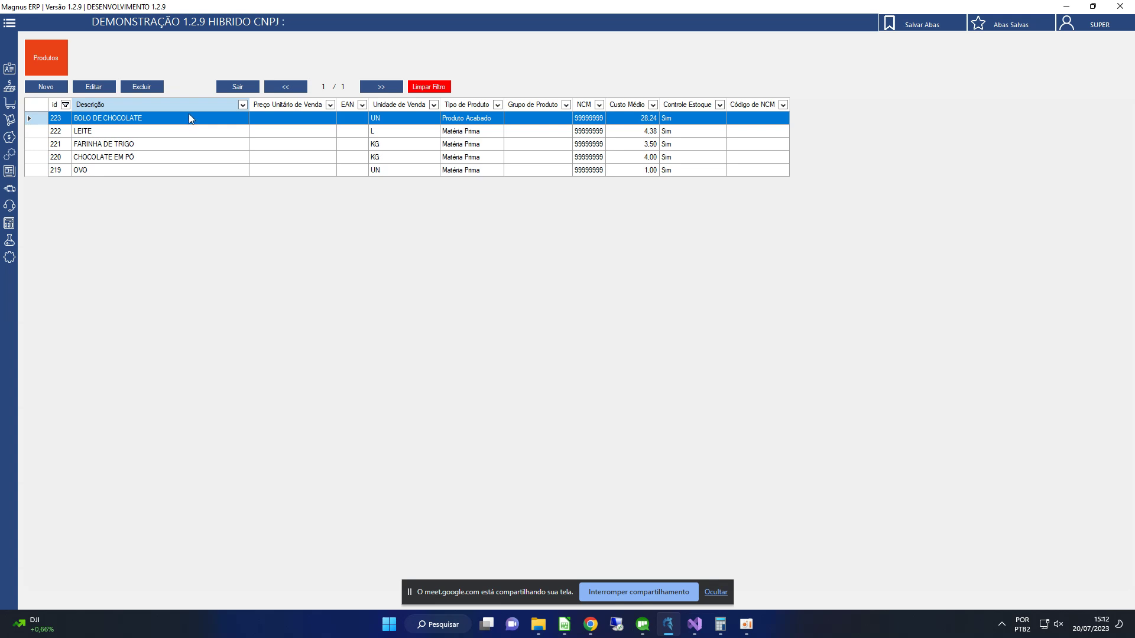
{"action": "left_click", "coordinate": [198, 129]}
{"action": "key", "text": "Up"}
{"action": "key", "text": "Down"}
{"action": "key", "text": "Down"}
{"action": "key", "text": "Down"}
{"action": "key", "text": "Down"}
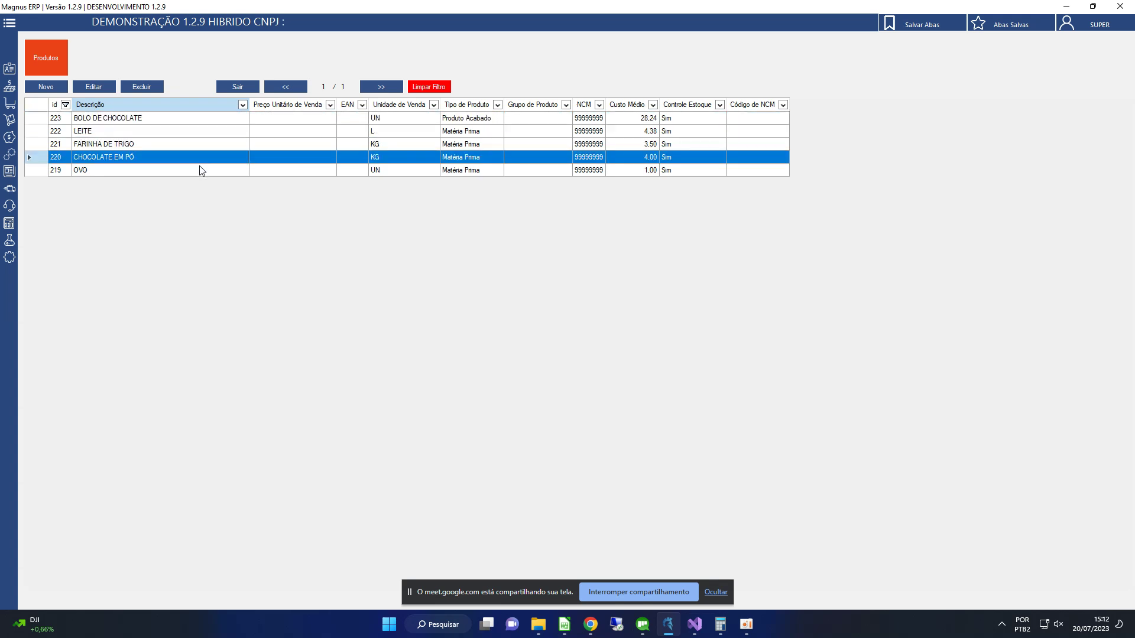
Compare the BOLO DE CHOCOLATE row with the raw-material rows below it once more in the filtered product list
{"action": "key", "text": "Up"}
{"action": "key", "text": "Up"}
{"action": "key", "text": "Up"}
{"action": "key", "text": "Up"}
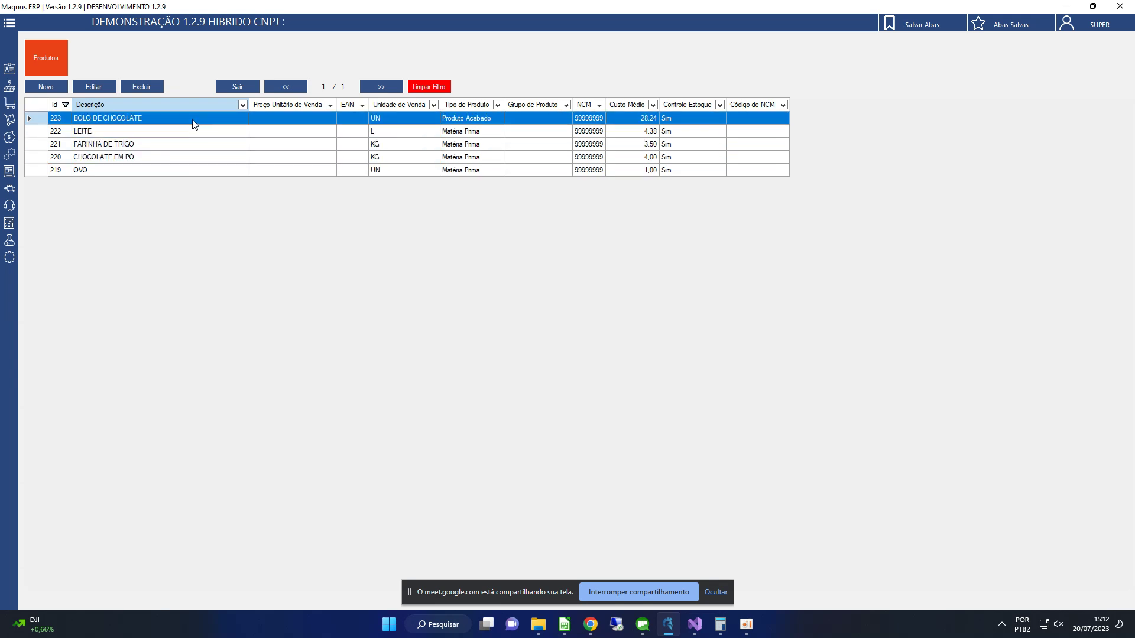
{"action": "key", "text": "Down"}
{"action": "key", "text": "Down"}
{"action": "key", "text": "Down"}
{"action": "key", "text": "Down"}
{"action": "key", "text": "Up"}
{"action": "key", "text": "Up"}
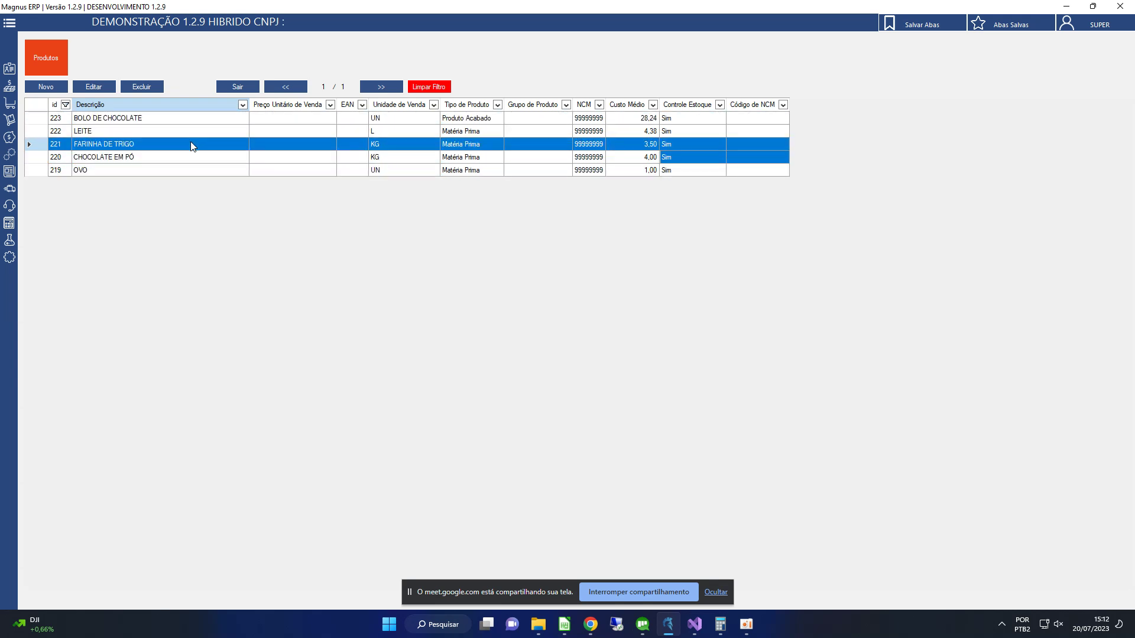
{"action": "key", "text": "Up"}
{"action": "key", "text": "Up"}
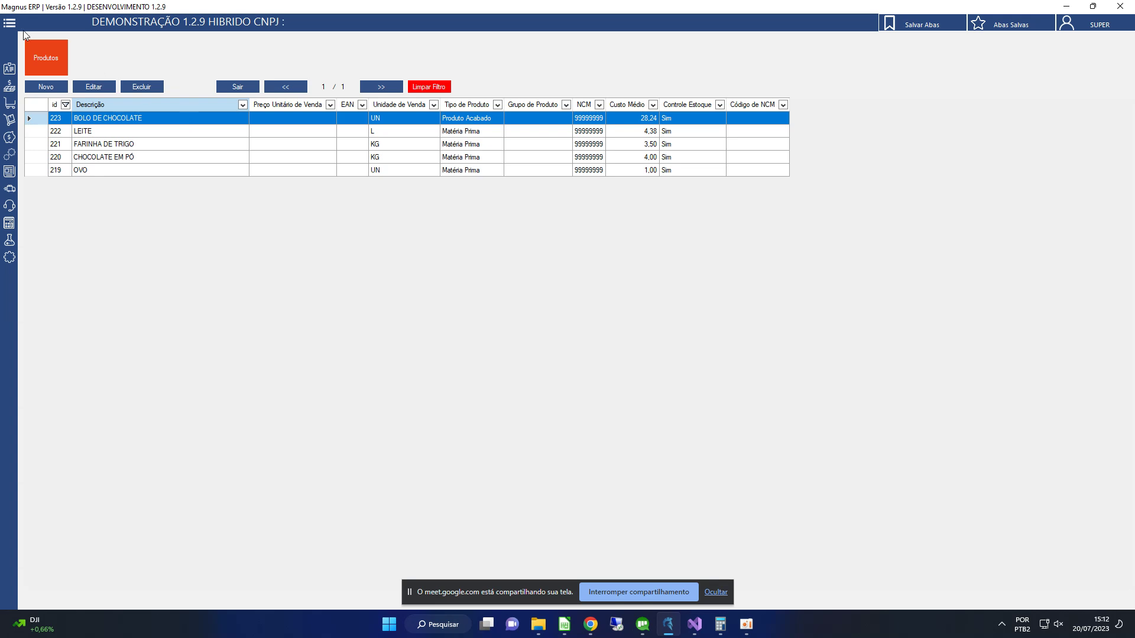
Open the Engenharia de Produto list from the production engineering area
{"action": "left_click", "coordinate": [10, 22]}
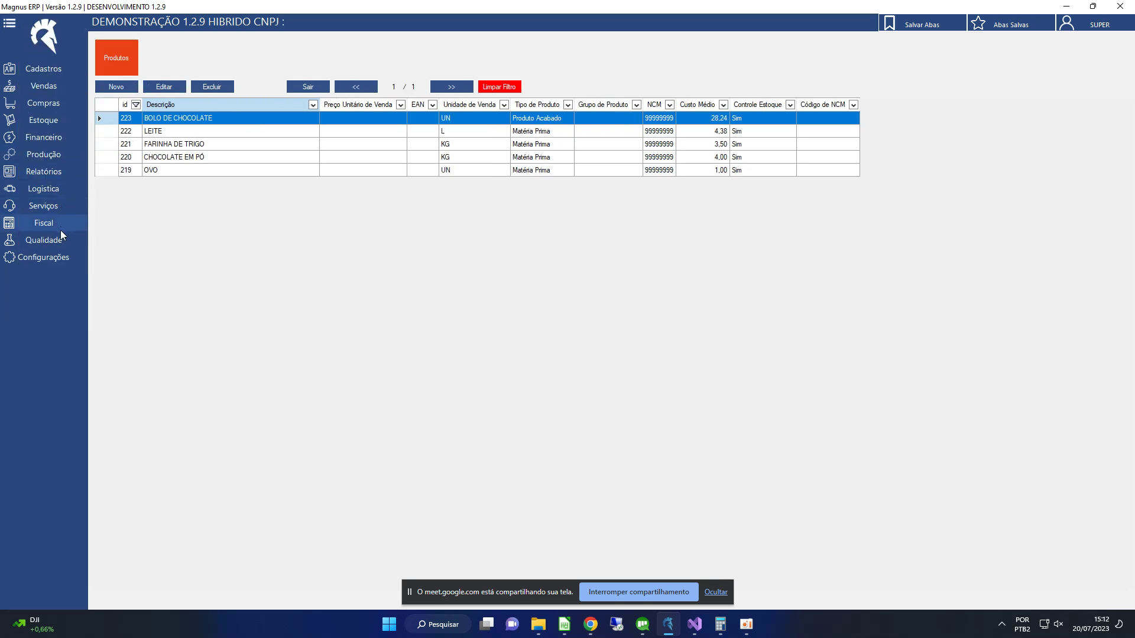
{"action": "left_click", "coordinate": [55, 159]}
{"action": "left_click", "coordinate": [143, 67]}
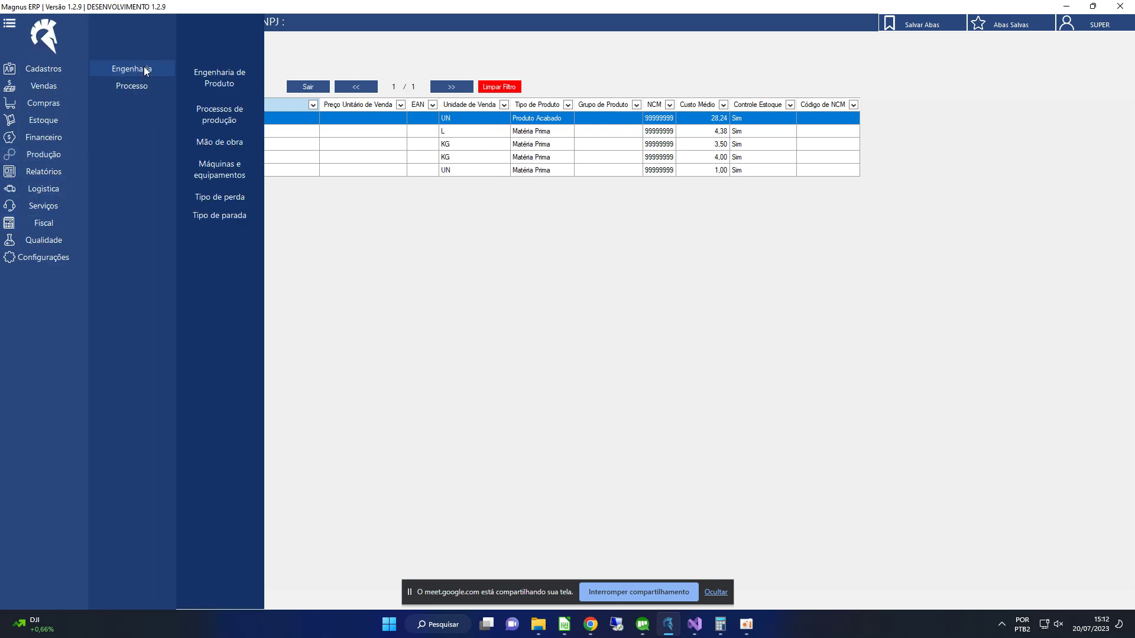
{"action": "left_click", "coordinate": [217, 80]}
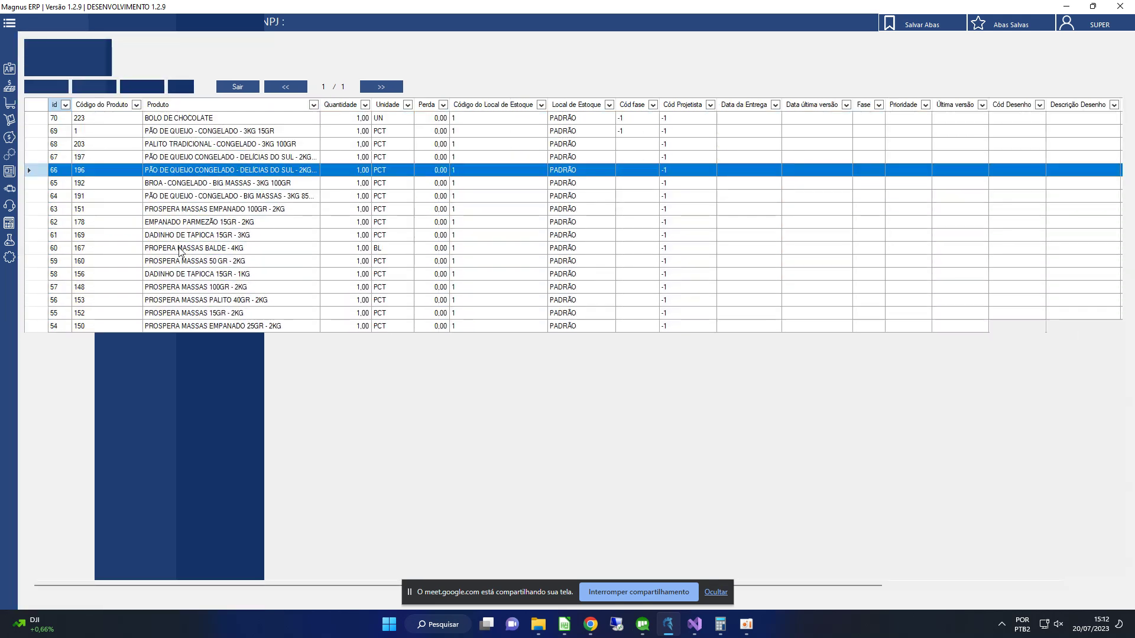
Delete the existing BOLO DE CHOCOLATE record from the product engineering list
{"action": "left_click", "coordinate": [152, 122]}
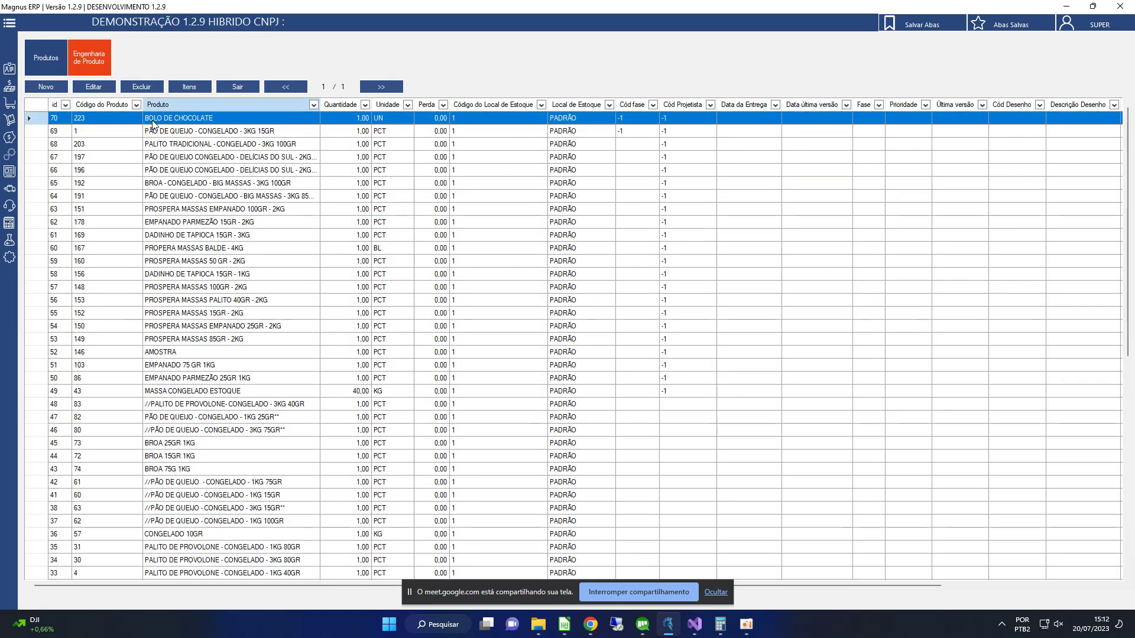
{"action": "left_click", "coordinate": [150, 90]}
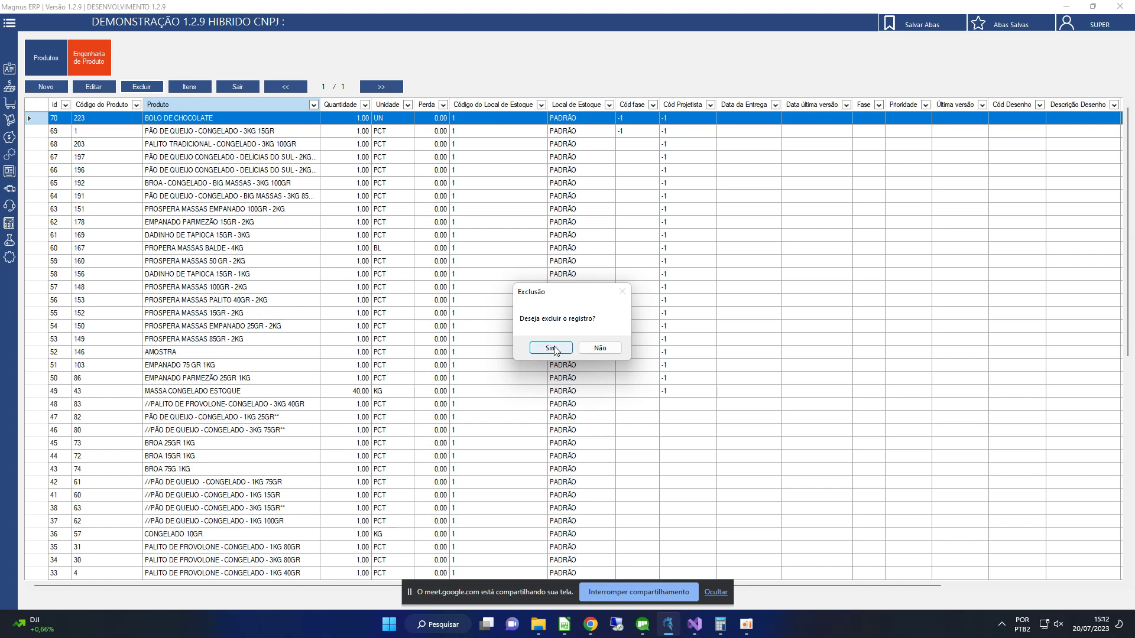
{"action": "left_click", "coordinate": [552, 350]}
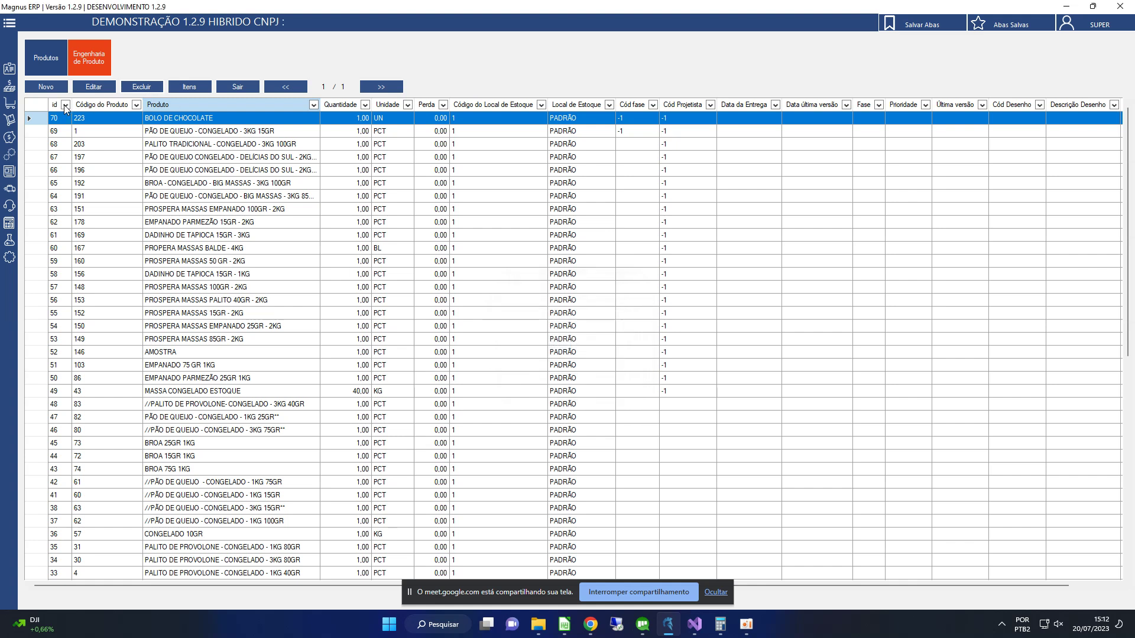
Filter the product engineering list by id with a number filter of 71
{"action": "left_click", "coordinate": [65, 105]}
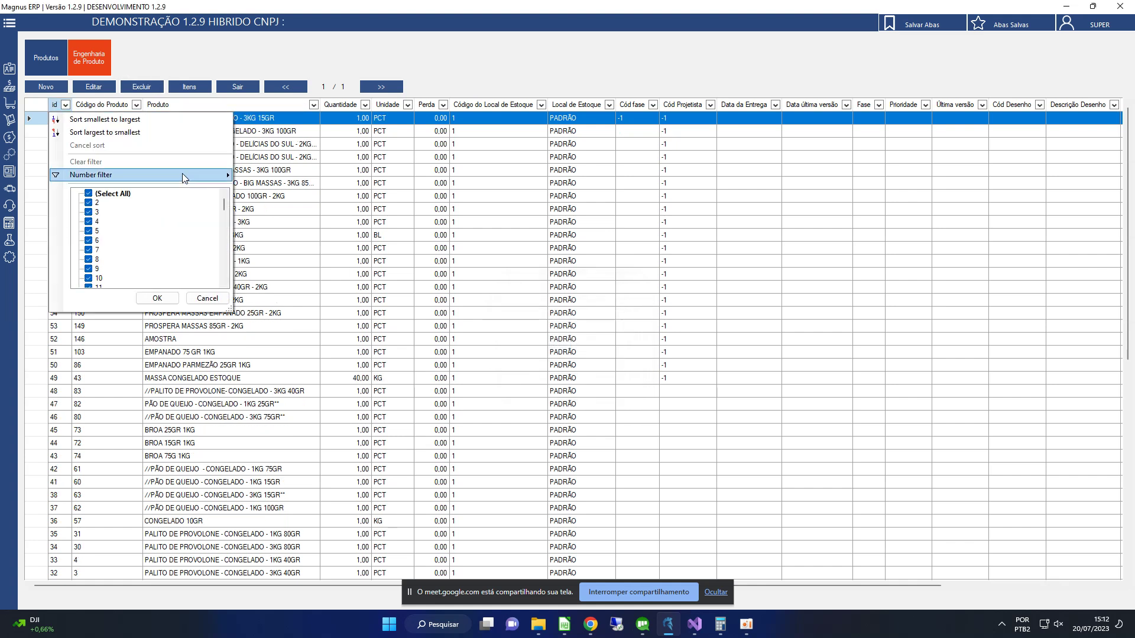
{"action": "mouse_move", "coordinate": [182, 174]}
{"action": "left_click", "coordinate": [276, 176]}
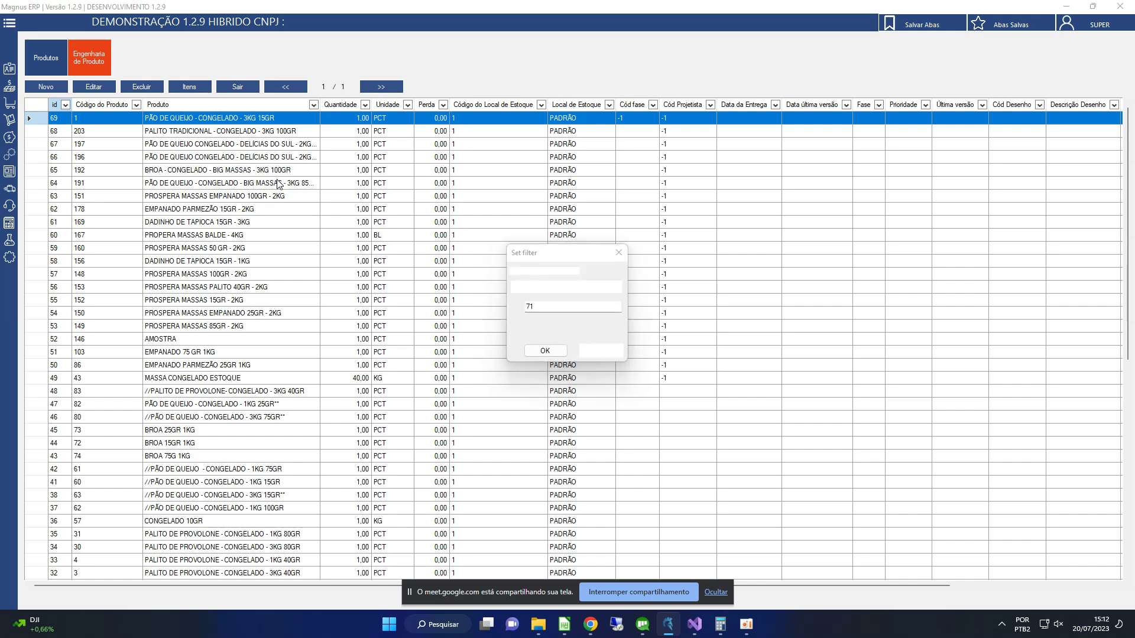
{"action": "key", "text": "Return"}
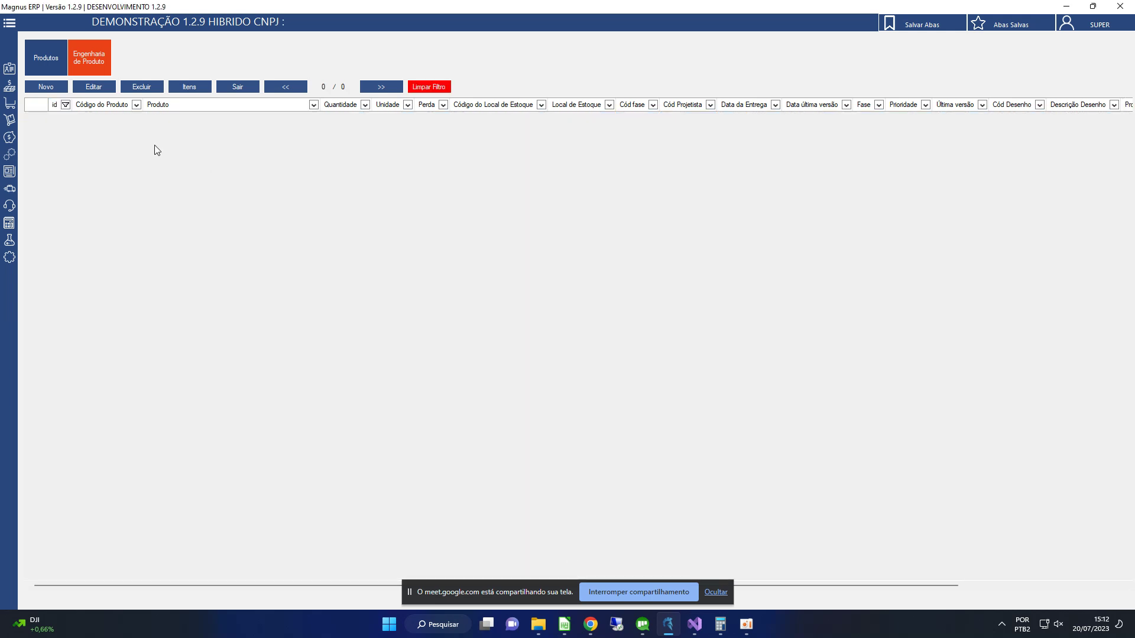
Start a new product engineering record and choose BOLO DE CHOCOLATE as its product
{"action": "left_click", "coordinate": [51, 86]}
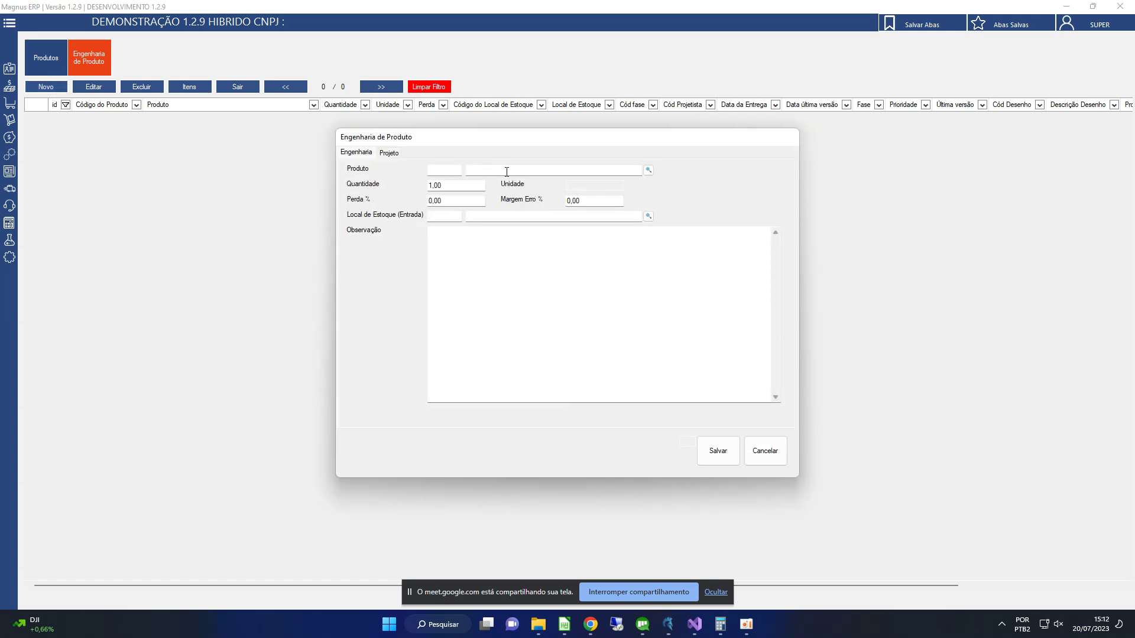
{"action": "double_click", "coordinate": [506, 172]}
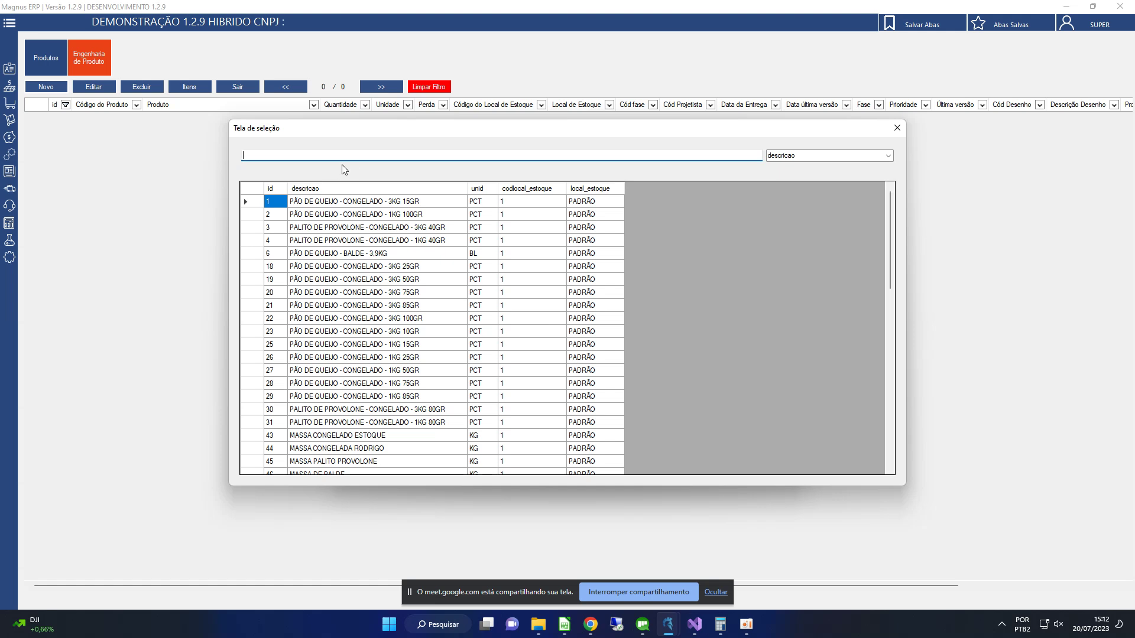
{"action": "type", "text": "BOLO"}
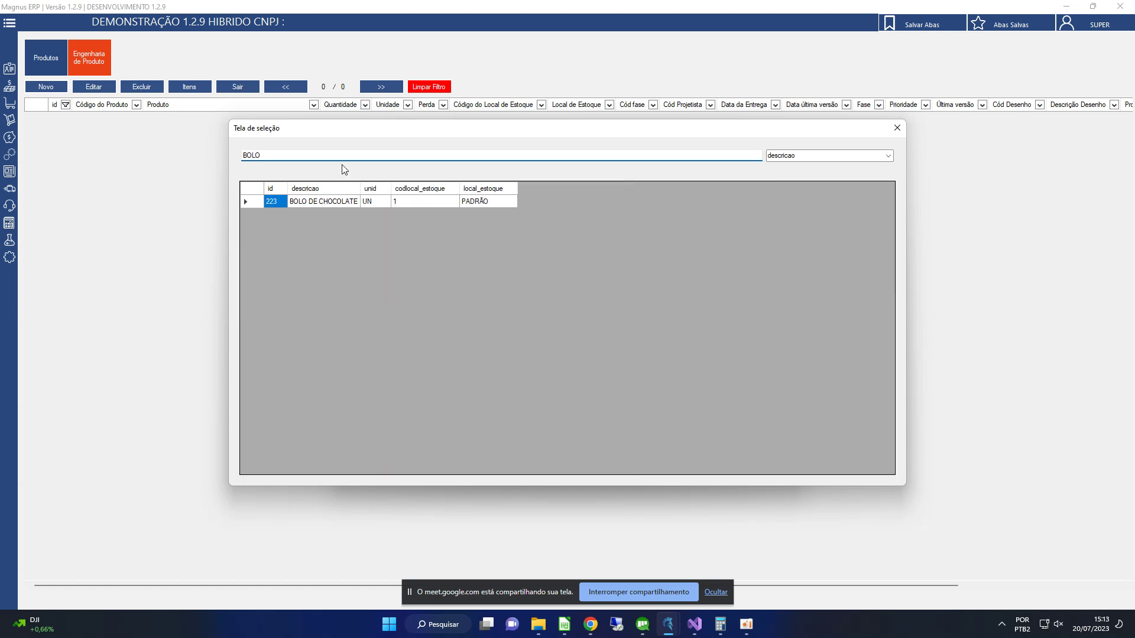
{"action": "double_click", "coordinate": [351, 202]}
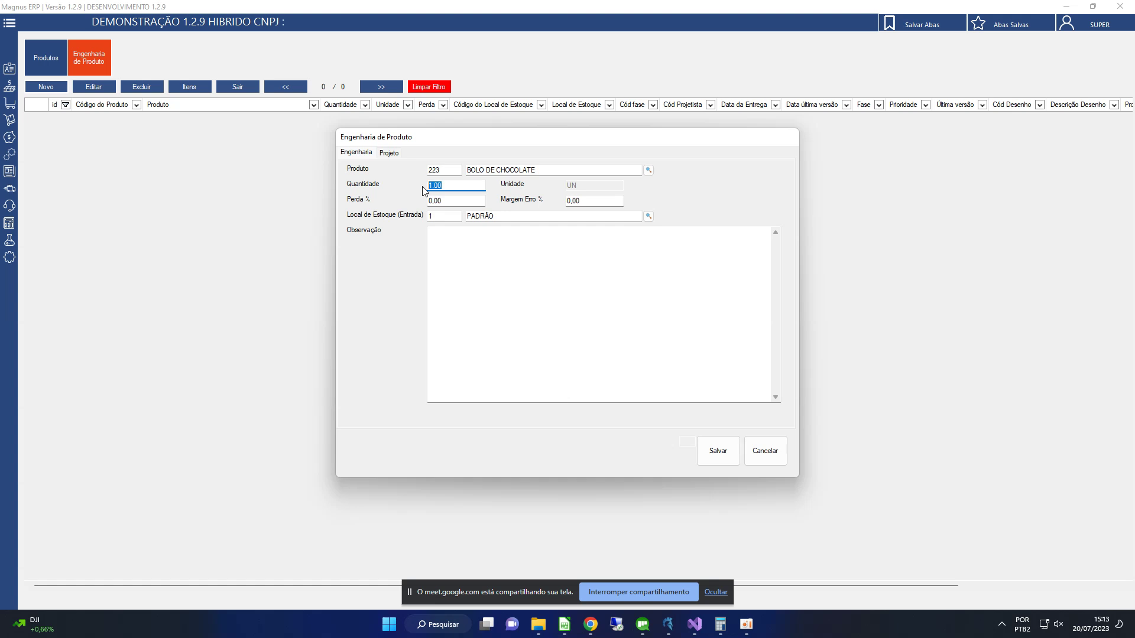
Examine the Quantidade and Perda % fields in the Engenharia section of the cake's record
{"action": "key", "text": "Tab"}
{"action": "left_click", "coordinate": [439, 185]}
{"action": "left_click", "coordinate": [440, 185]}
{"action": "double_click", "coordinate": [450, 185]}
{"action": "double_click", "coordinate": [468, 184]}
{"action": "left_click", "coordinate": [371, 155]}
{"action": "left_click_drag", "start_coordinate": [445, 188], "coordinate": [413, 201]}
{"action": "key", "text": "Tab"}
{"action": "key", "text": "Tab"}
Review the record's Projeto fields, from Projetista to Descrição do desenho, and save the cake's engineering record
{"action": "left_click", "coordinate": [384, 153]}
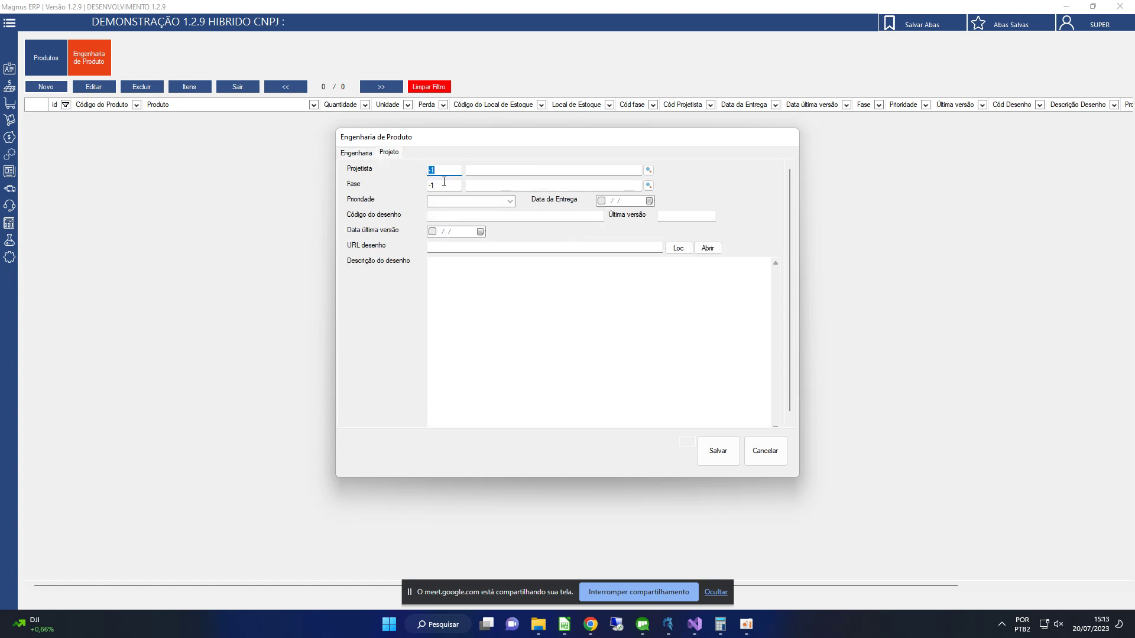
{"action": "left_click_drag", "start_coordinate": [440, 185], "coordinate": [426, 185]}
{"action": "left_click", "coordinate": [504, 203]}
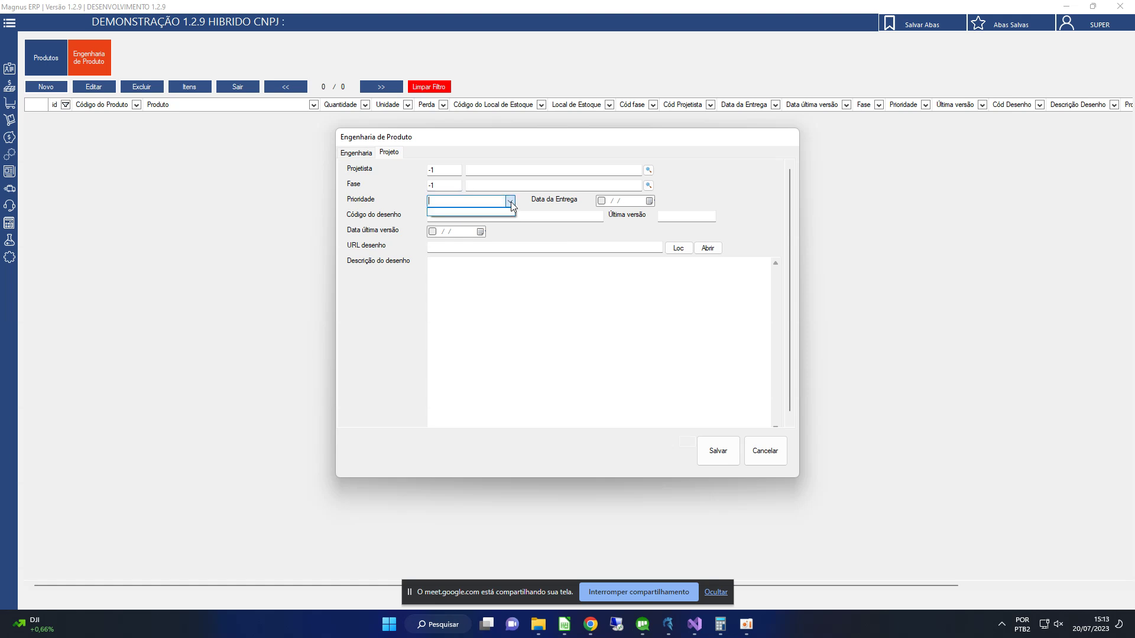
{"action": "left_click", "coordinate": [593, 215]}
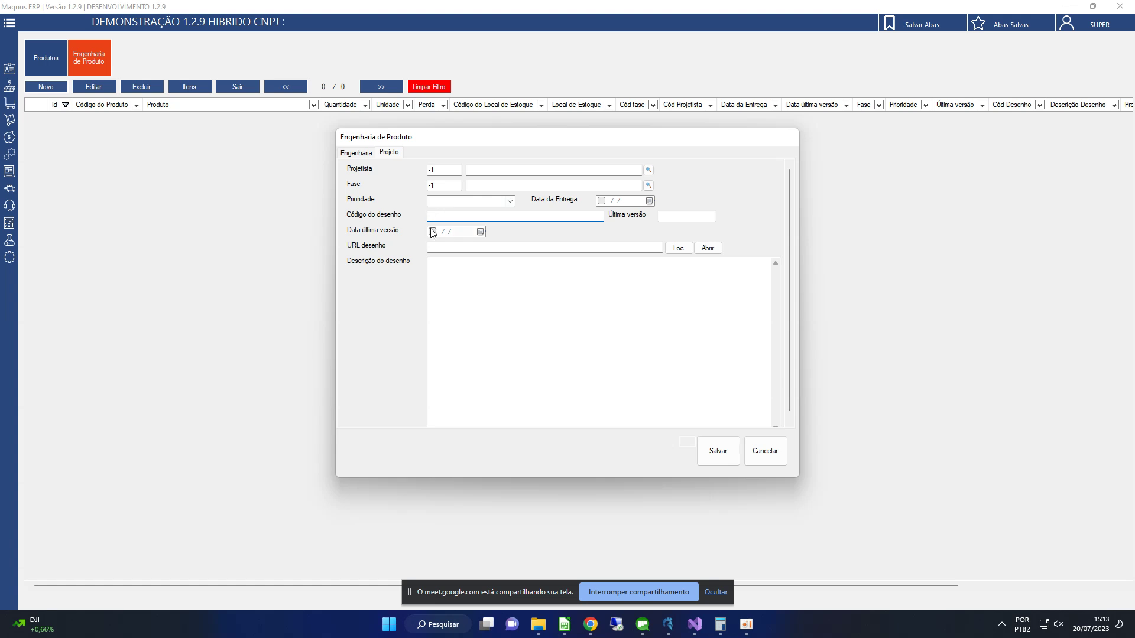
{"action": "left_click", "coordinate": [496, 292]}
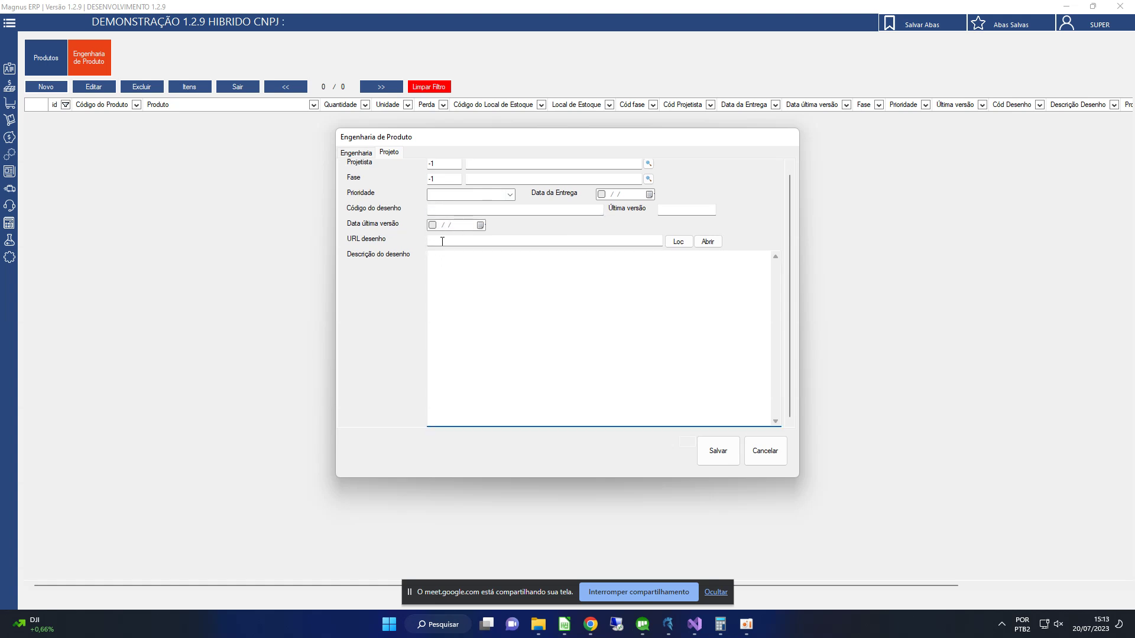
{"action": "left_click", "coordinate": [361, 155]}
{"action": "left_click", "coordinate": [732, 443]}
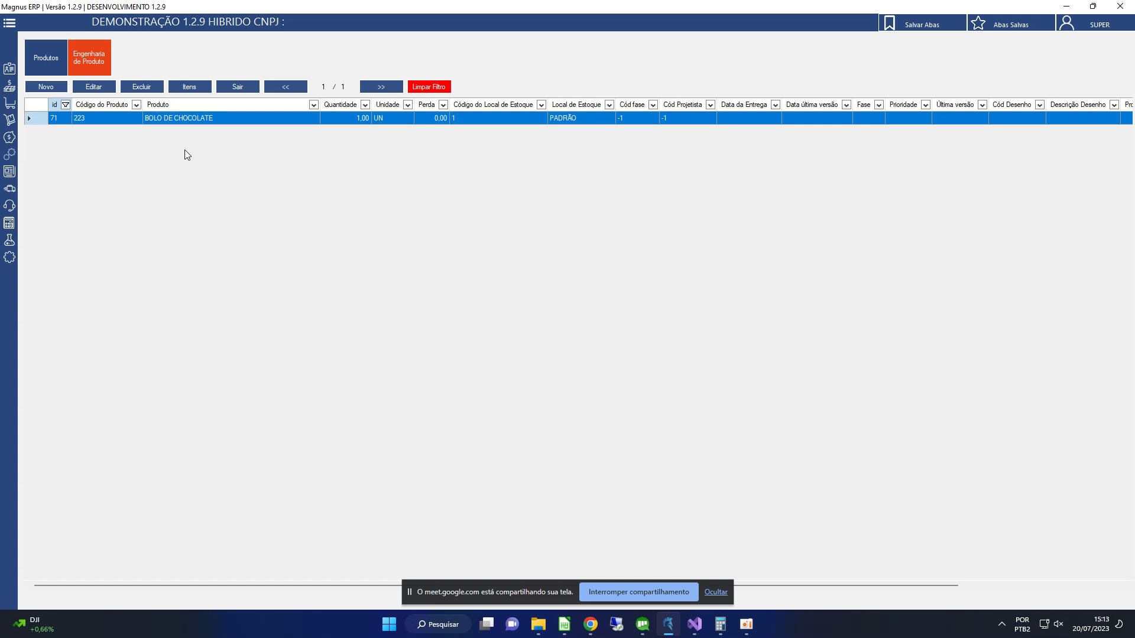
Start a new item in the BOLO DE CHOCOLATE engineering record and choose product 219, OVO
{"action": "left_click", "coordinate": [190, 87]}
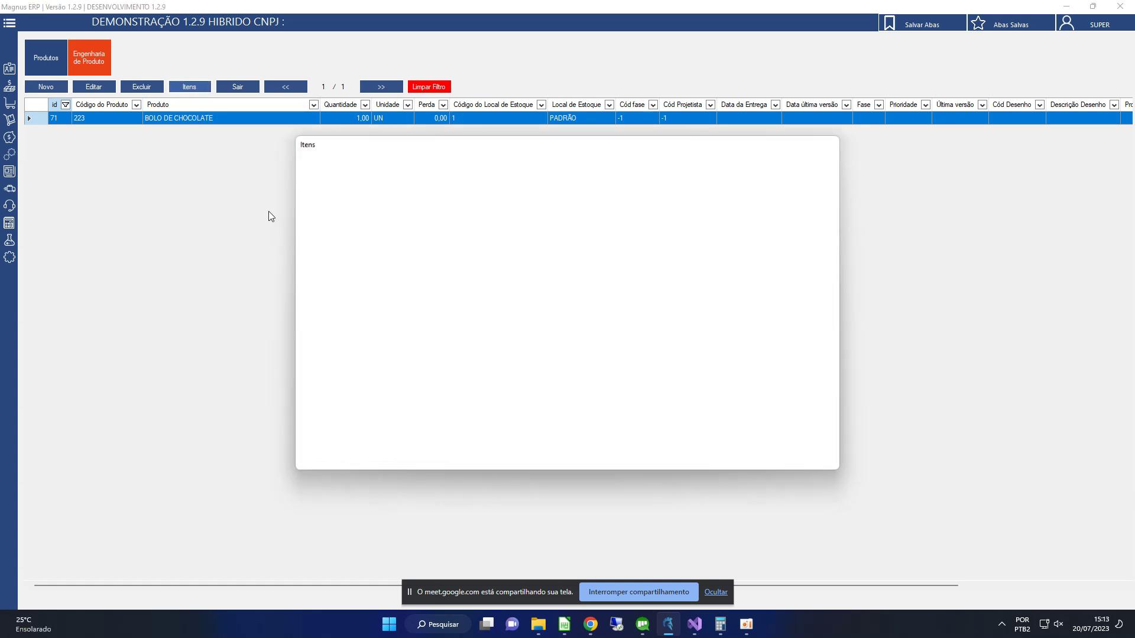
{"action": "left_click", "coordinate": [327, 173]}
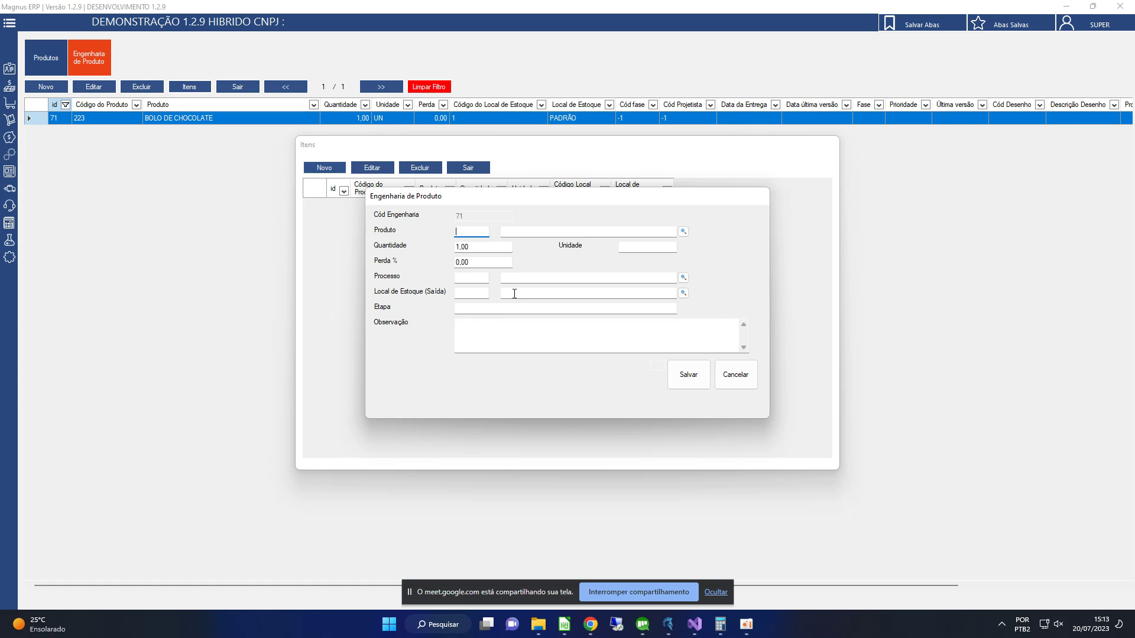
{"action": "mouse_move", "coordinate": [518, 203]}
{"action": "left_mouse_down"}
{"action": "mouse_move", "coordinate": [503, 224]}
{"action": "mouse_move", "coordinate": [511, 206]}
{"action": "left_mouse_up"}
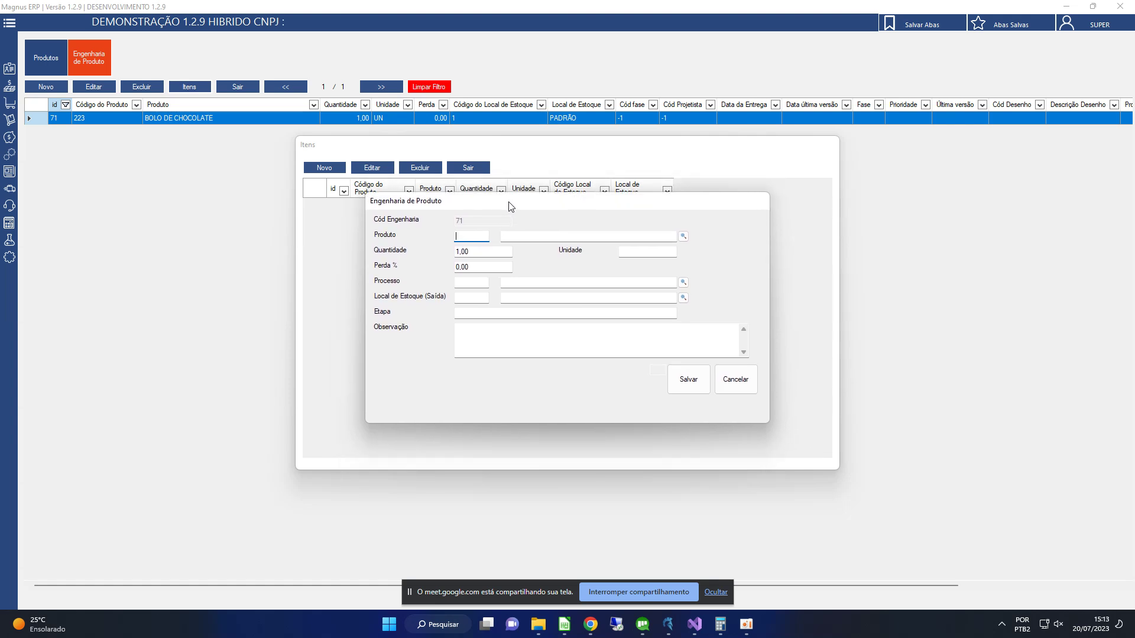
{"action": "double_click", "coordinate": [510, 236]}
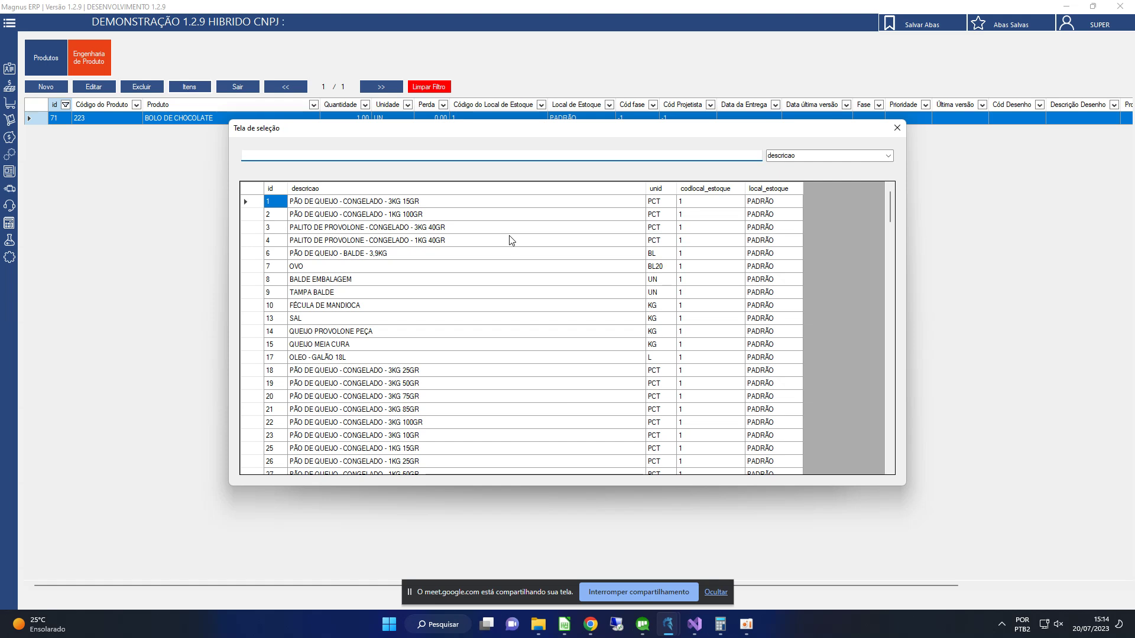
{"action": "type", "text": "OVO"}
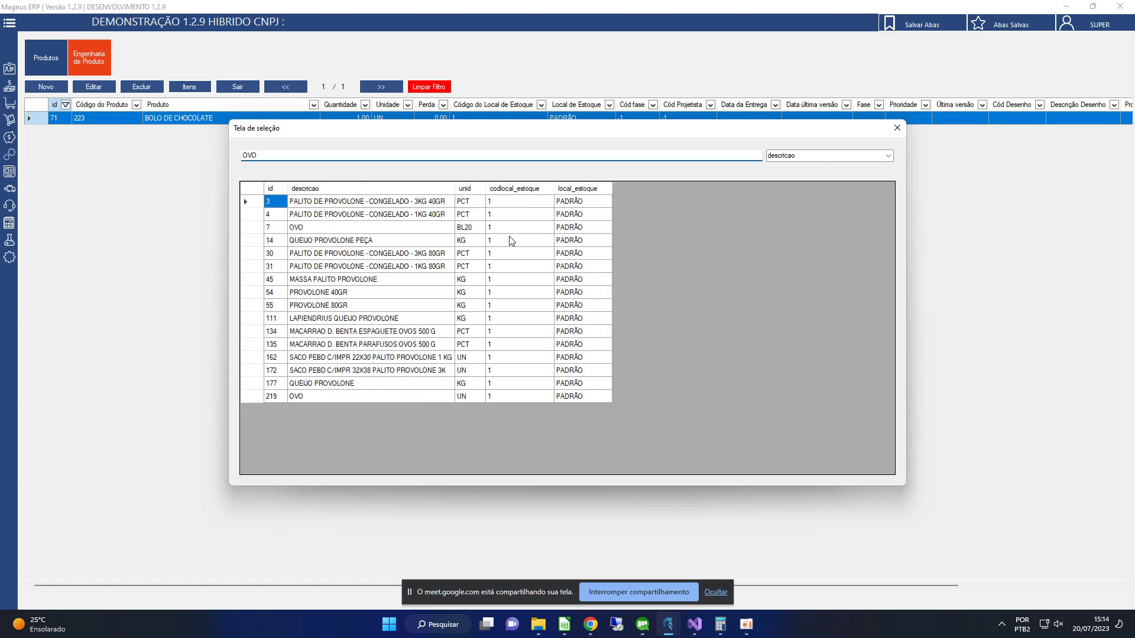
{"action": "double_click", "coordinate": [389, 395]}
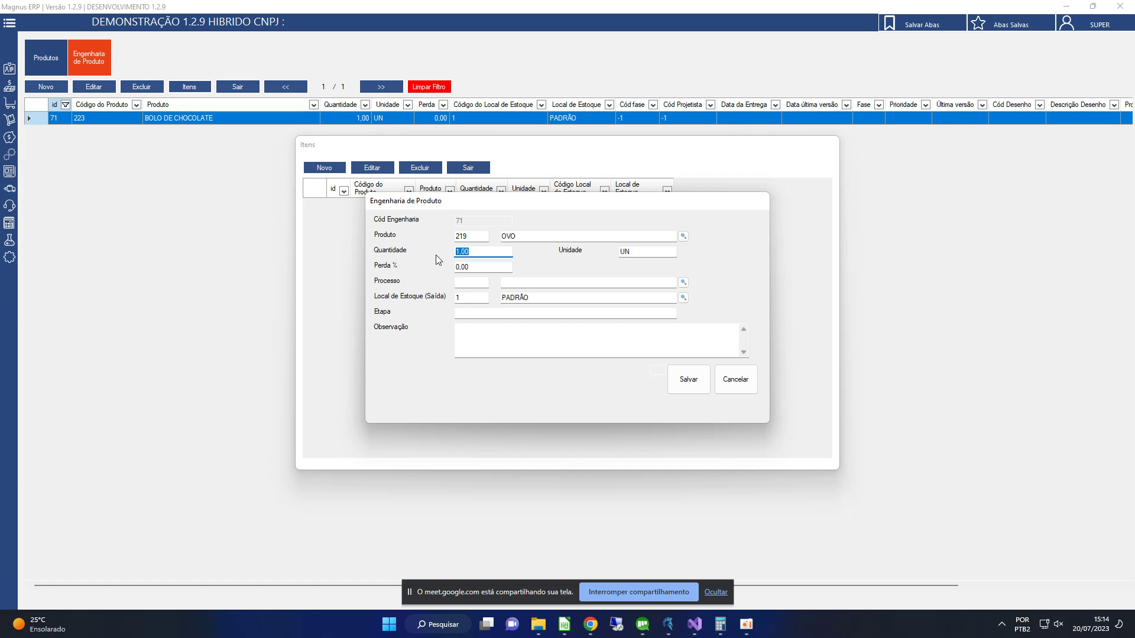
Set the OVO item's quantity to 3 and save the item
{"action": "type", "text": "3"}
{"action": "key", "text": "Tab"}
{"action": "key", "text": "Tab"}
{"action": "left_click", "coordinate": [471, 284]}
{"action": "key", "text": "Tab"}
{"action": "key", "text": "Tab"}
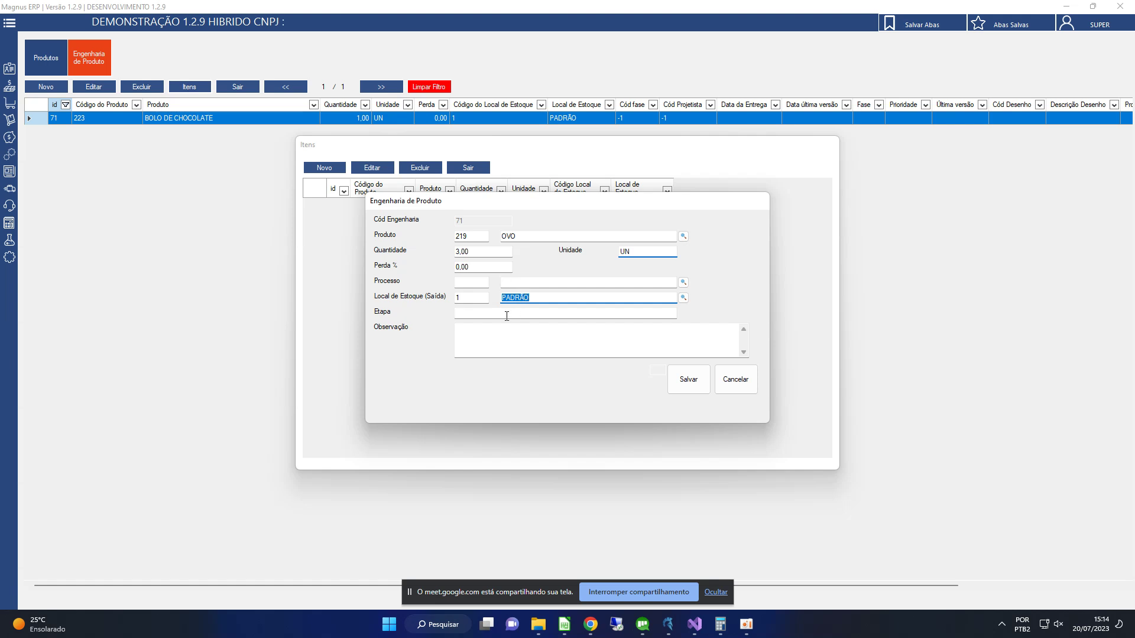
{"action": "left_click", "coordinate": [506, 316]}
{"action": "left_click", "coordinate": [685, 380]}
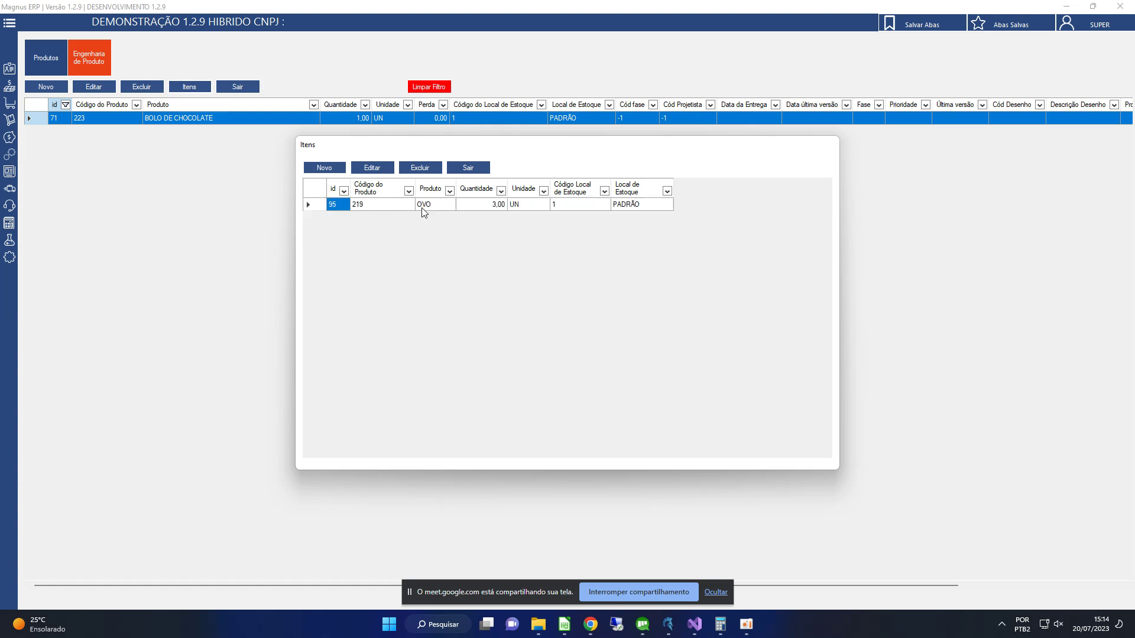
{"action": "left_click", "coordinate": [423, 207]}
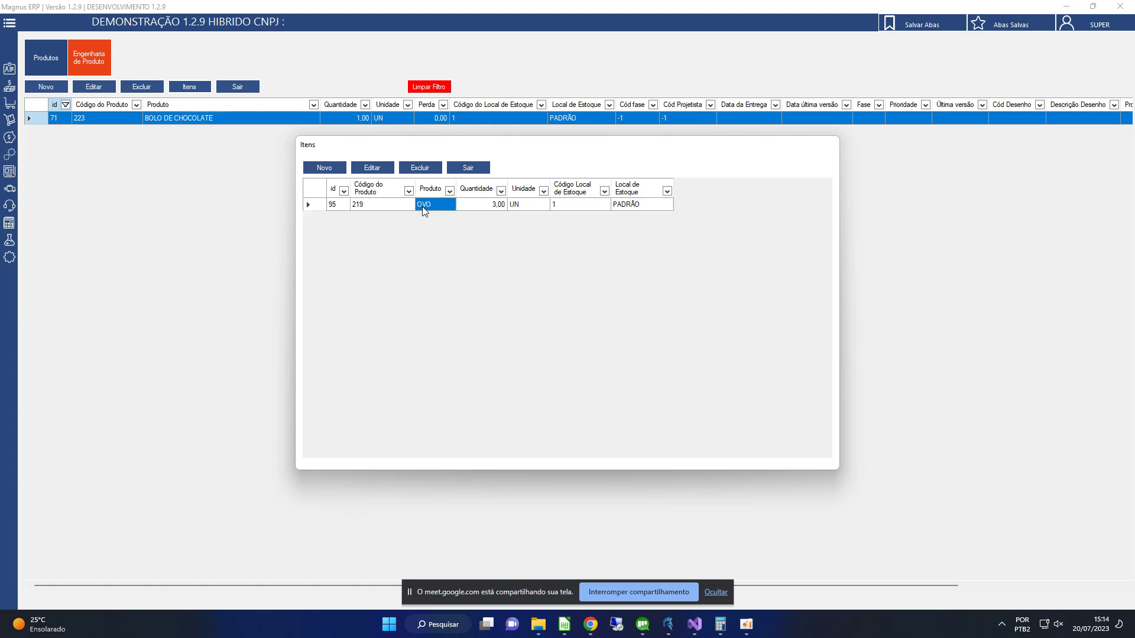
Start another engineering item and choose product 221, FARINHA DE TRIGO
{"action": "left_click", "coordinate": [324, 168]}
{"action": "left_click", "coordinate": [518, 229]}
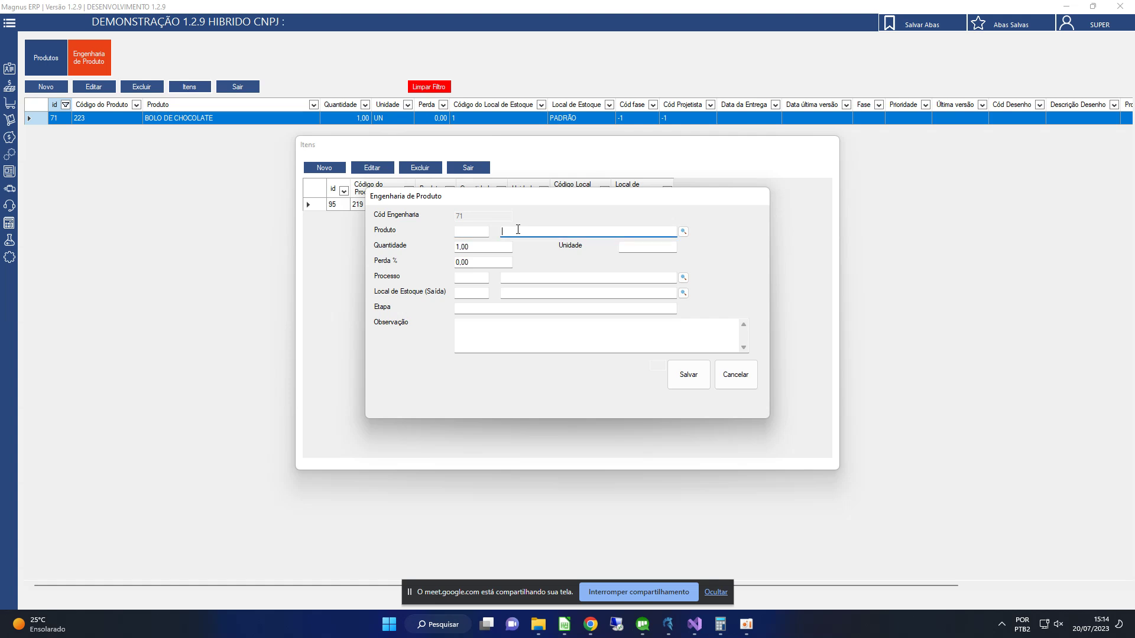
{"action": "type", "text": "FARINHA"}
{"action": "key", "text": "Return"}
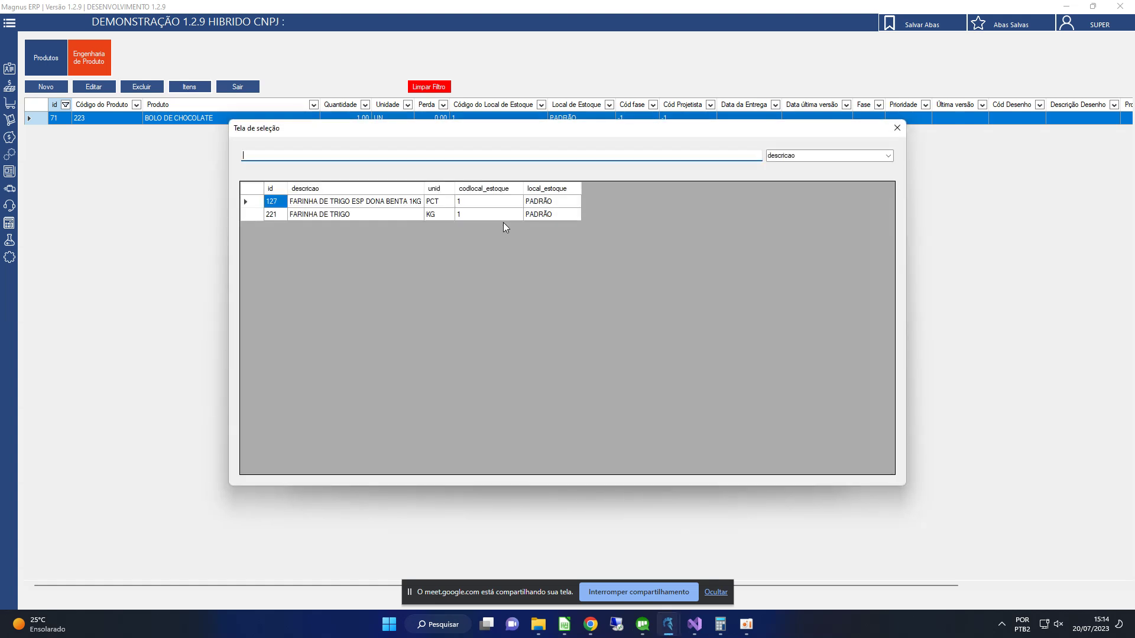
{"action": "left_click", "coordinate": [380, 214]}
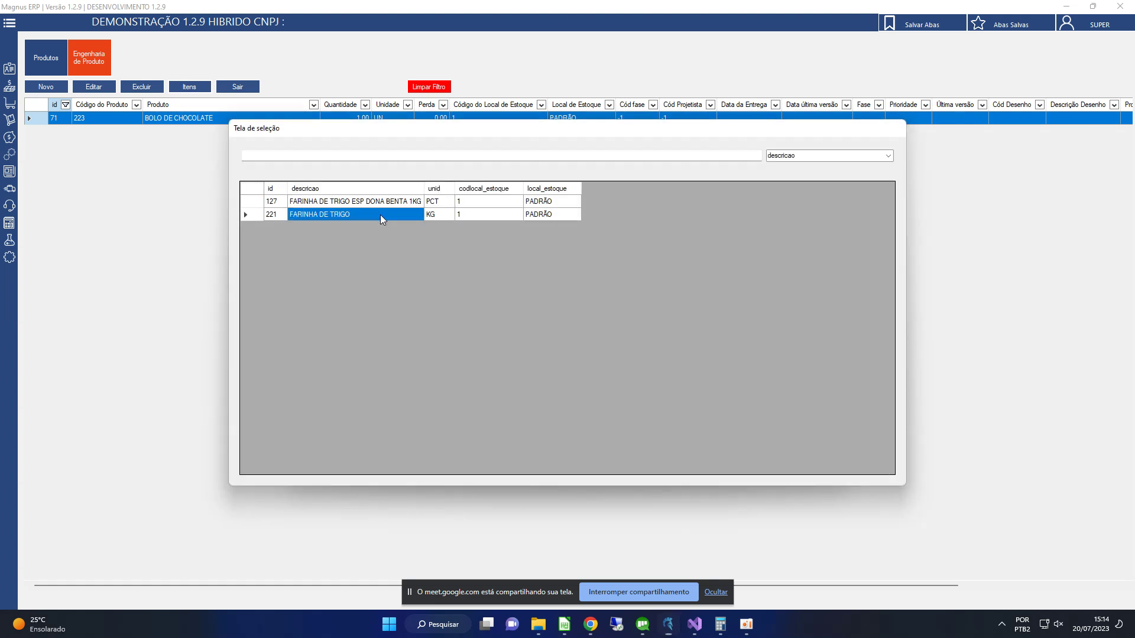
{"action": "double_click", "coordinate": [380, 214]}
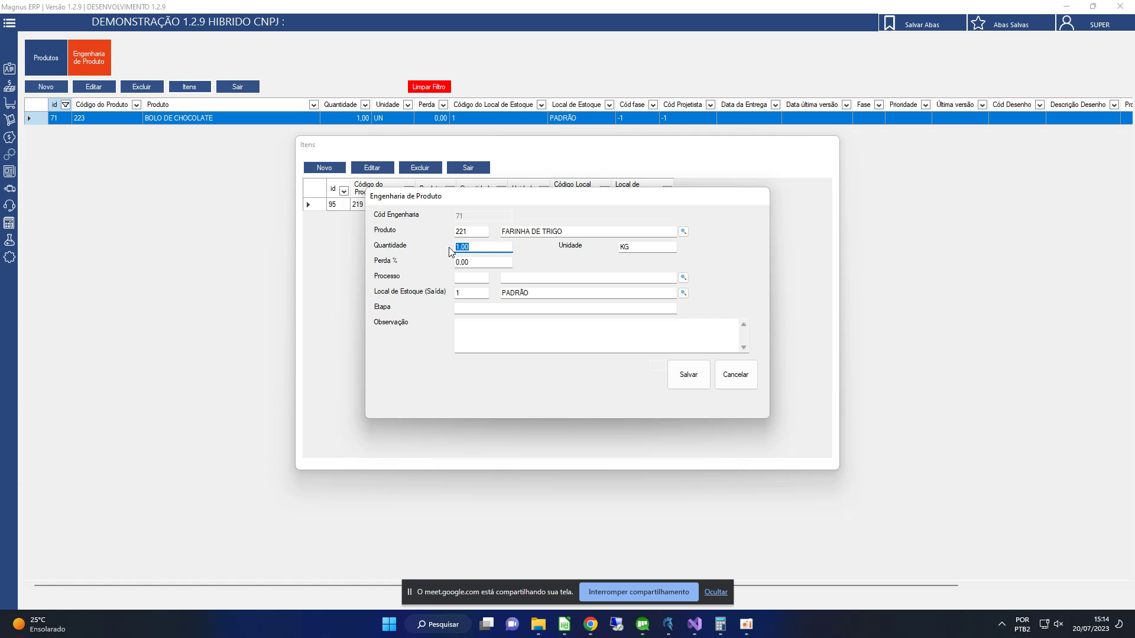
Set the FARINHA DE TRIGO item's quantity to 2 and save the item
{"action": "type", "text": "2"}
{"action": "key", "text": "Tab"}
{"action": "key", "text": "Tab"}
{"action": "key", "text": "Tab"}
{"action": "key", "text": "Tab"}
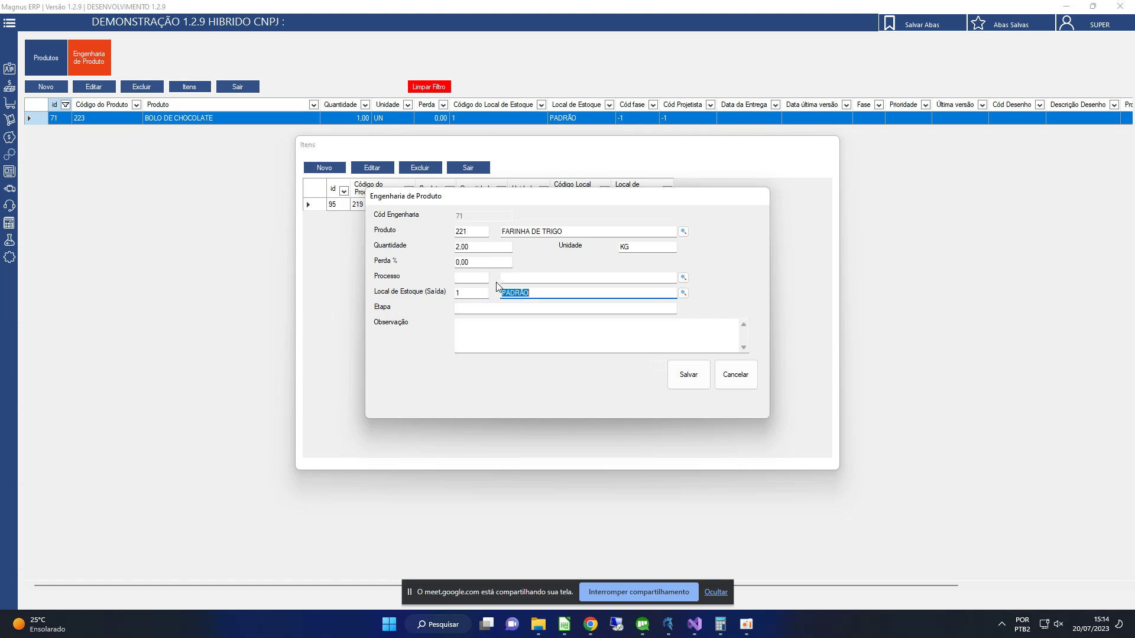
{"action": "left_click", "coordinate": [673, 377]}
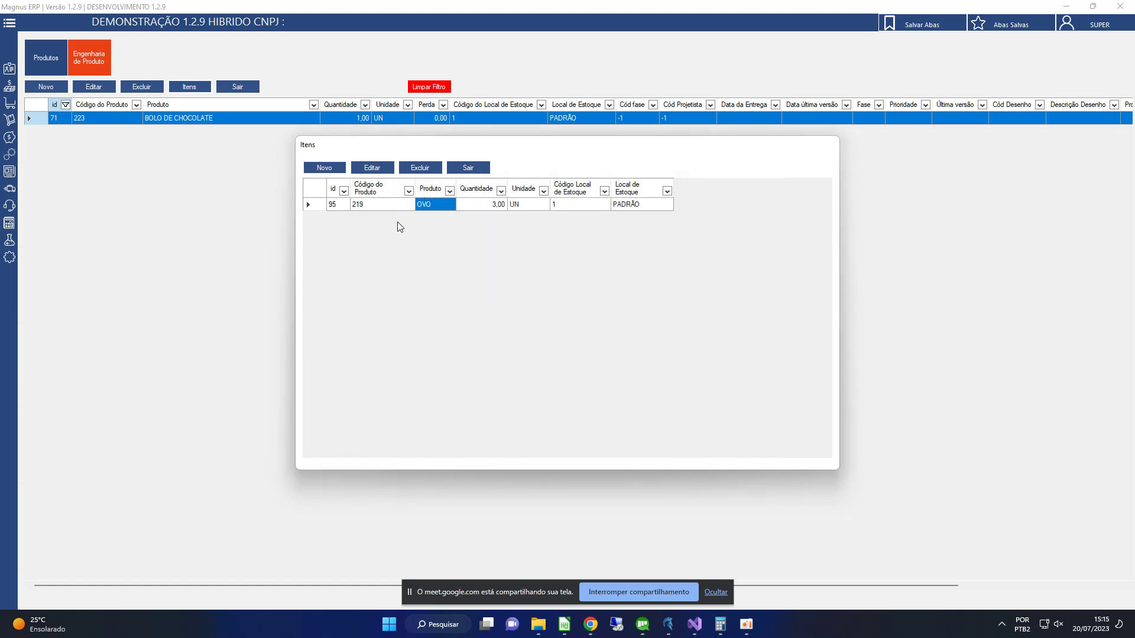
Add product 220, CHOCOLATE EM PÓ, as a new engineering item with a quantity of 0,50 and save it
{"action": "left_click", "coordinate": [323, 170]}
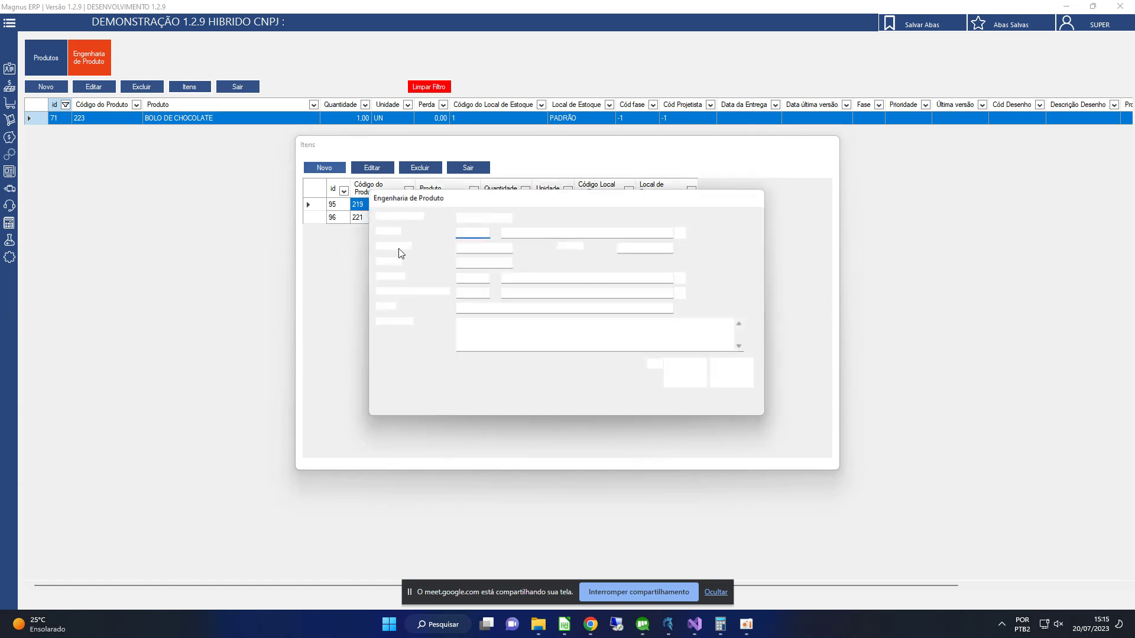
{"action": "key", "text": "Return"}
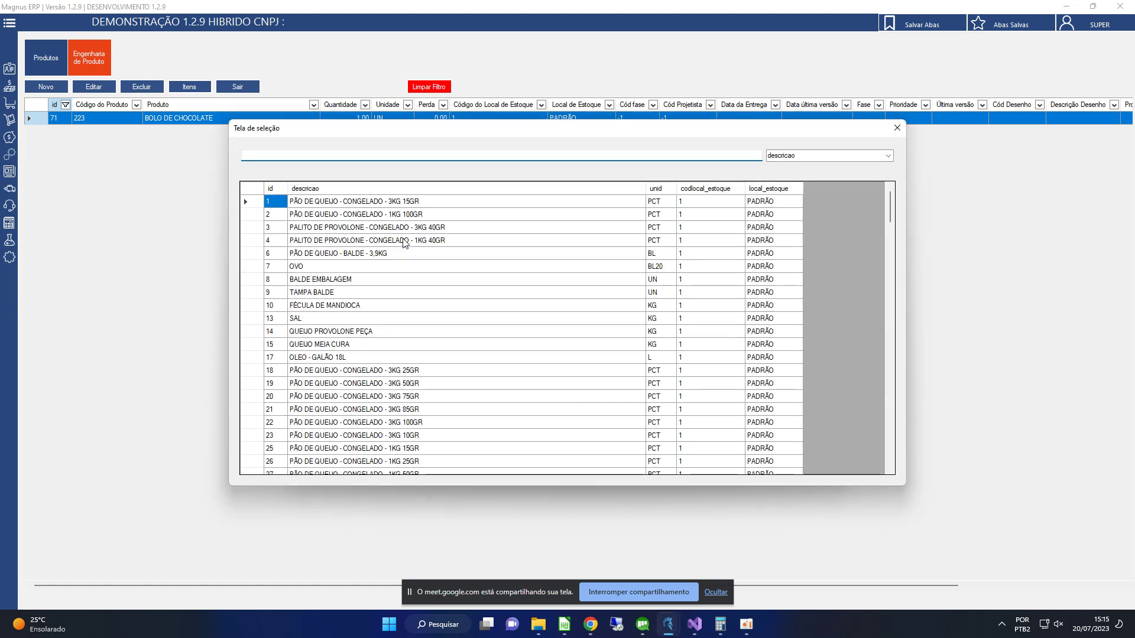
{"action": "type", "text": "CHOC"}
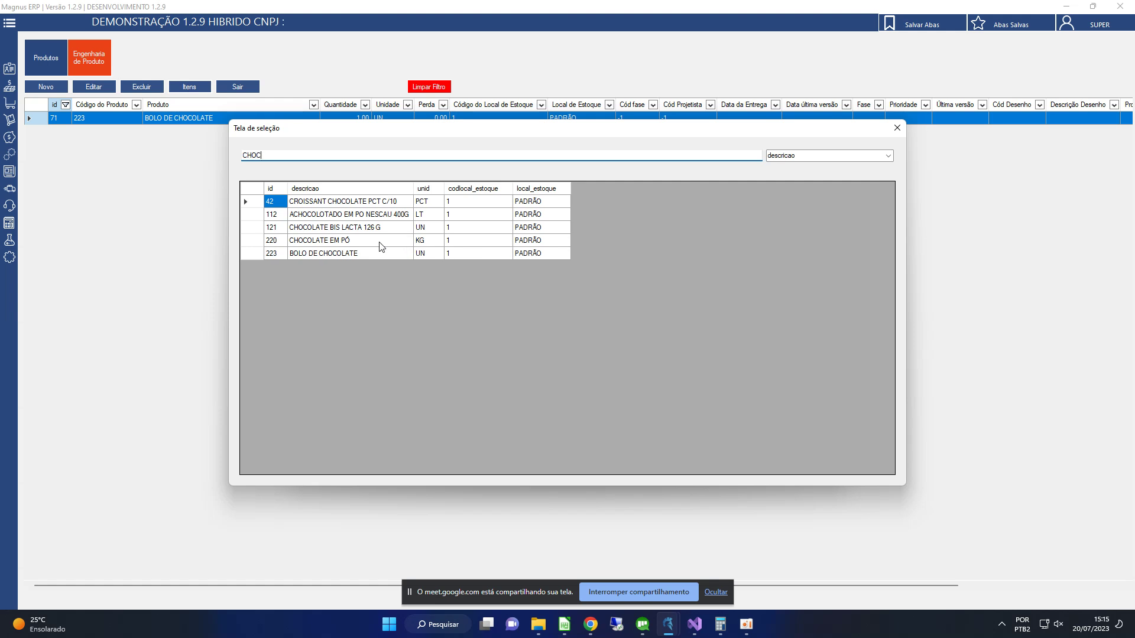
{"action": "double_click", "coordinate": [381, 241]}
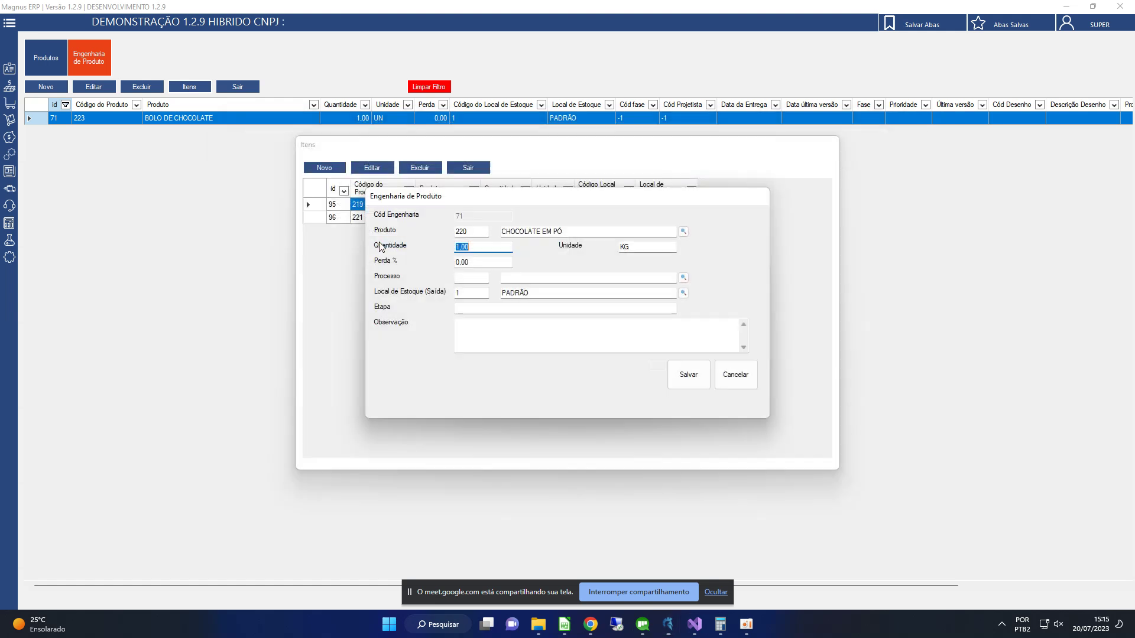
{"action": "key", "text": "Tab"}
{"action": "left_click_drag", "start_coordinate": [470, 247], "coordinate": [442, 245]}
{"action": "type", "text": "0,50"}
{"action": "key", "text": "Tab"}
{"action": "left_click", "coordinate": [688, 375]}
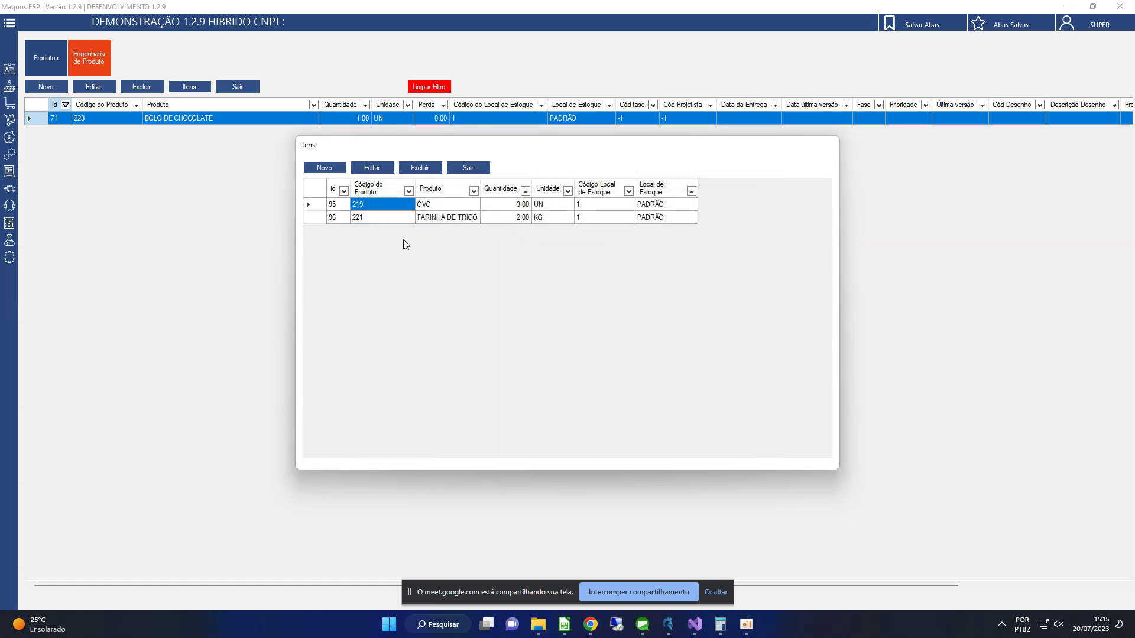
Add product 222, LEITE, as a new engineering item with a quantity of 1,00 and save it
{"action": "left_click", "coordinate": [325, 167]}
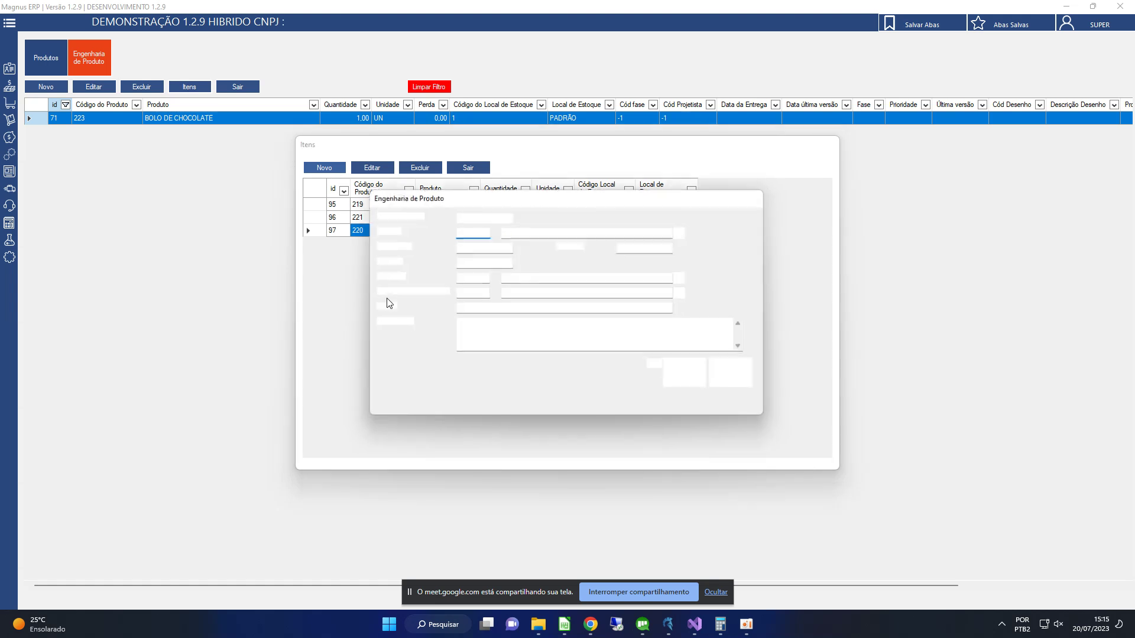
{"action": "type", "text": "L"}
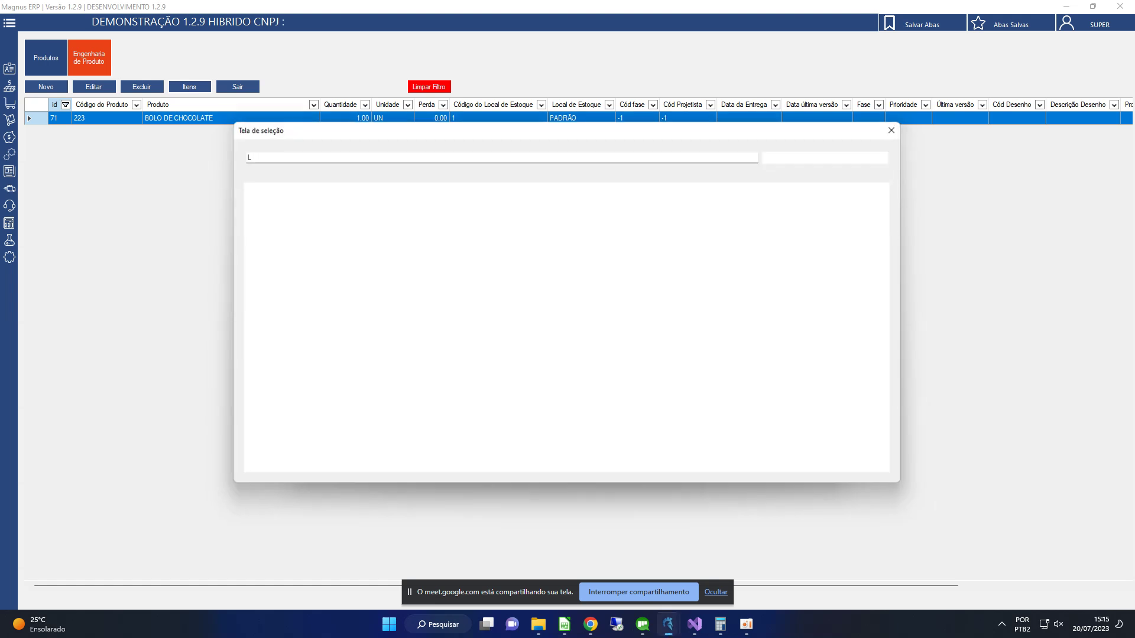
{"action": "type", "text": "EITE"}
{"action": "double_click", "coordinate": [369, 254]}
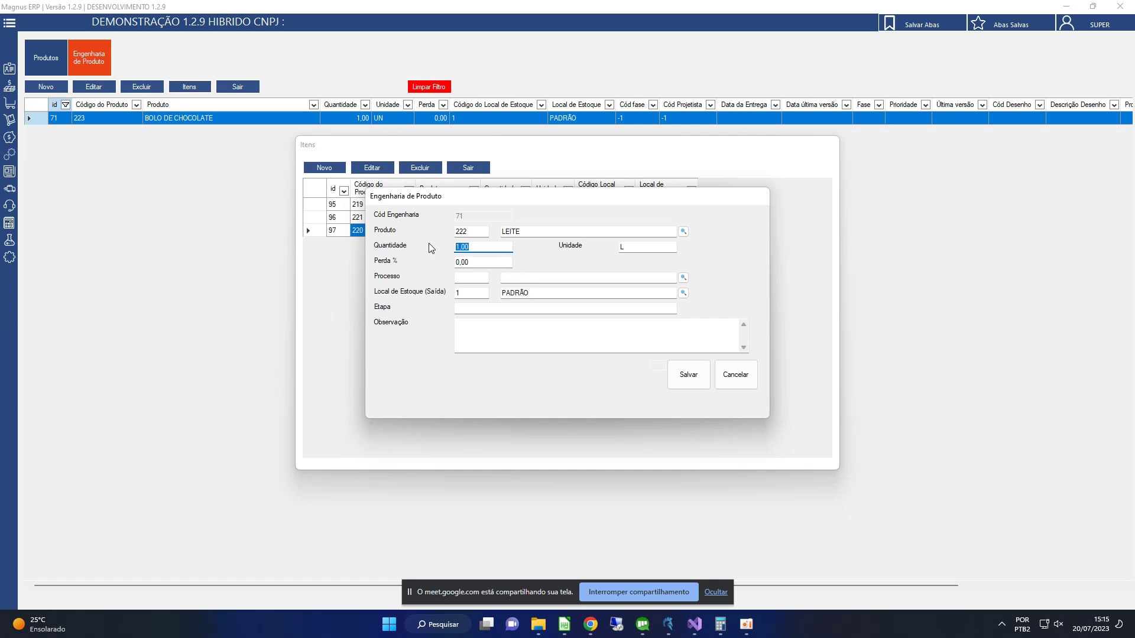
{"action": "key", "text": "Tab"}
{"action": "left_click", "coordinate": [688, 373]}
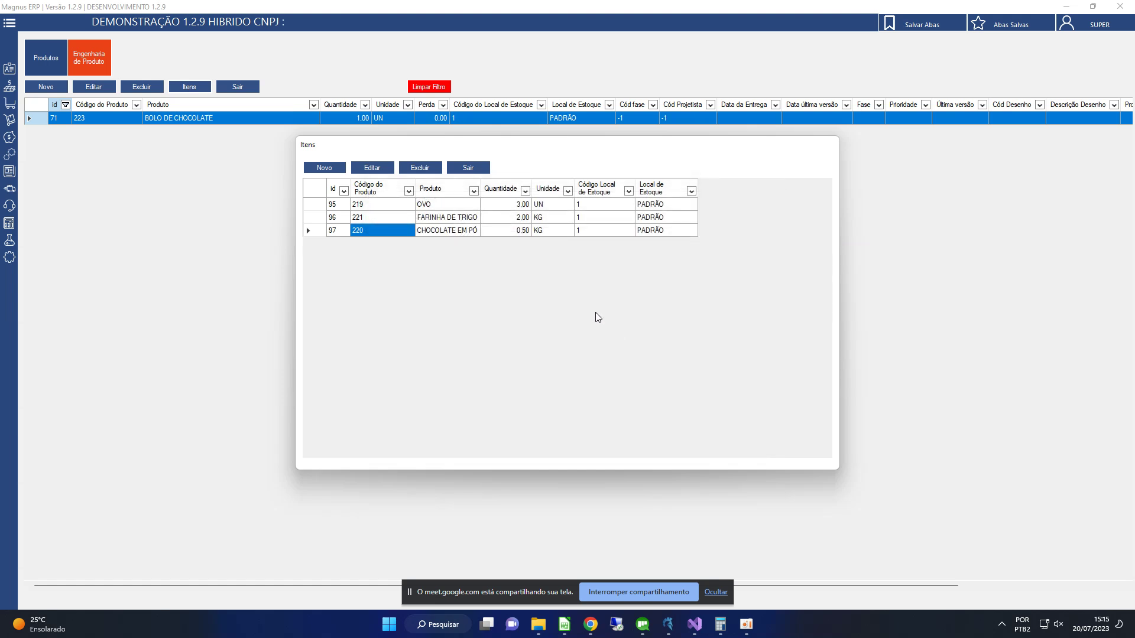
Reopen the LEITE item for editing, choose LITRO (L) as its unit, and save the item
{"action": "left_click", "coordinate": [440, 207]}
{"action": "left_click", "coordinate": [453, 233]}
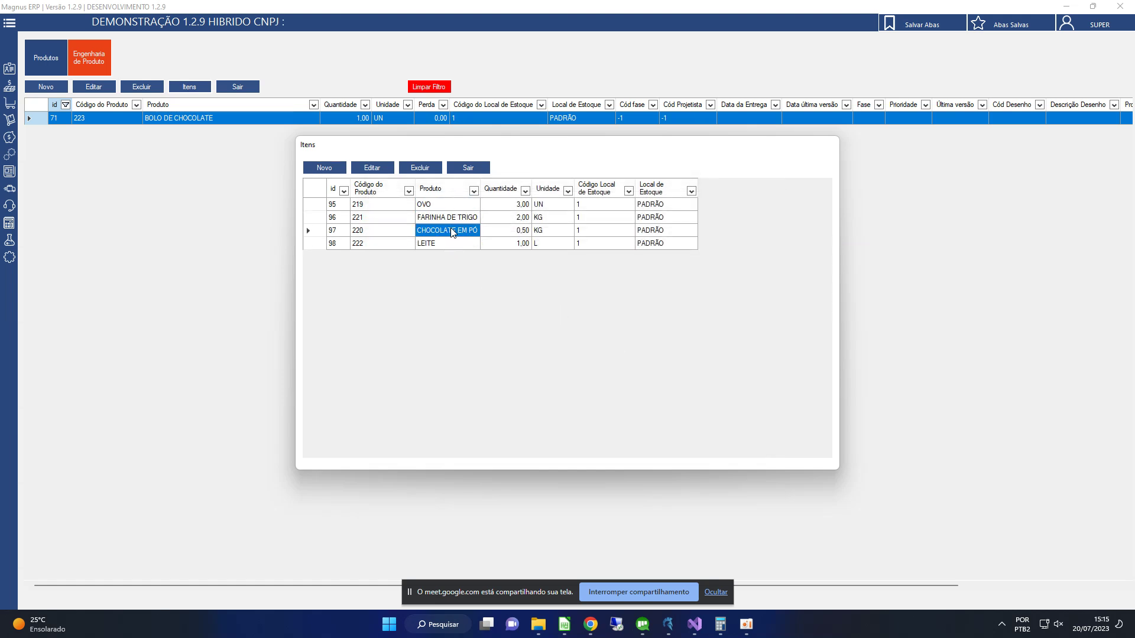
{"action": "left_click", "coordinate": [454, 244]}
{"action": "left_click", "coordinate": [372, 168]}
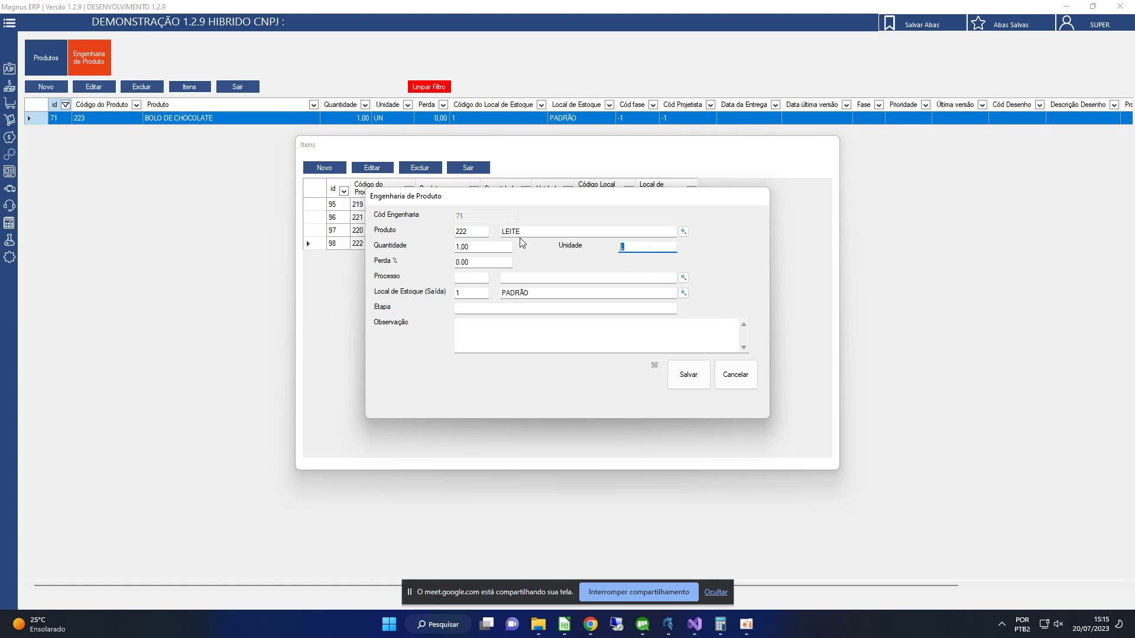
{"action": "left_click", "coordinate": [632, 246]}
{"action": "key", "text": "Return"}
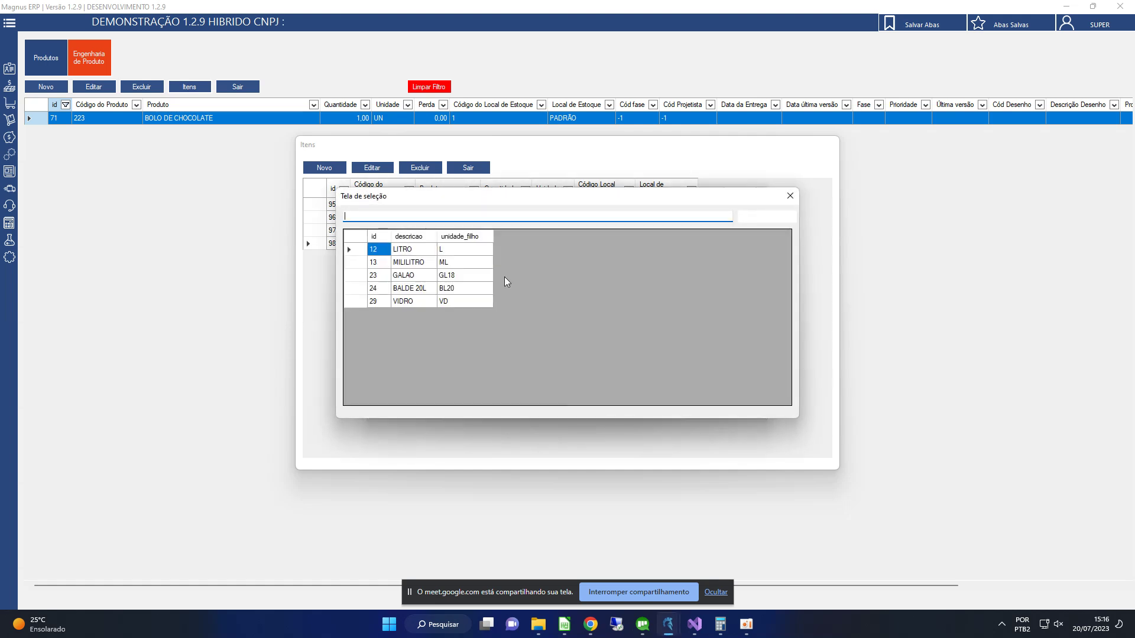
{"action": "left_click", "coordinate": [421, 251]}
{"action": "double_click", "coordinate": [421, 256]}
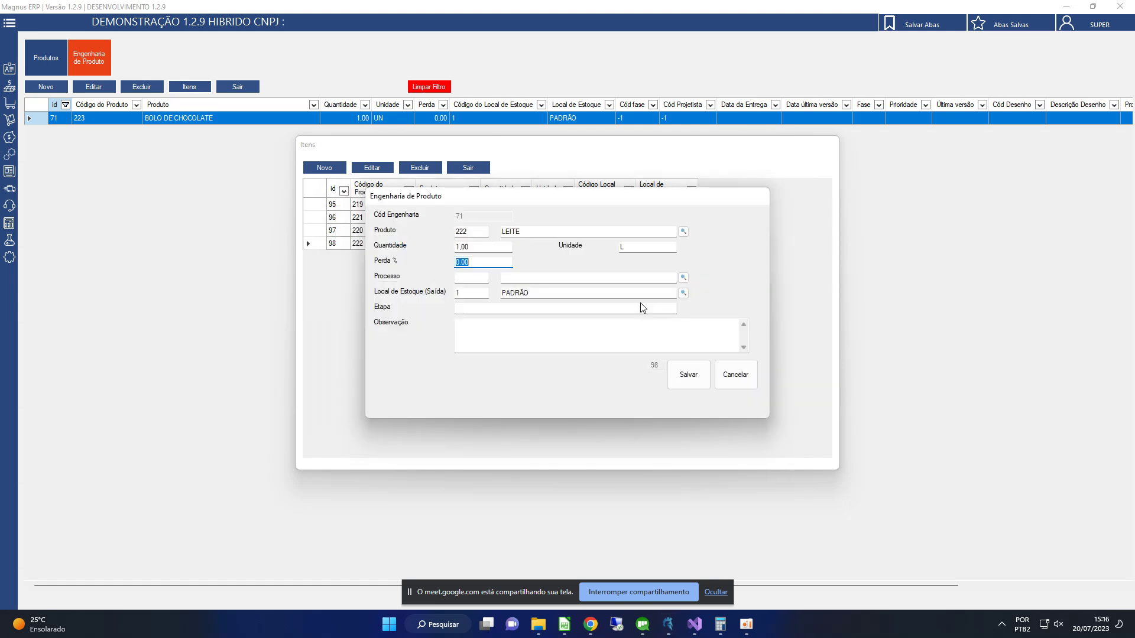
{"action": "left_click", "coordinate": [679, 369]}
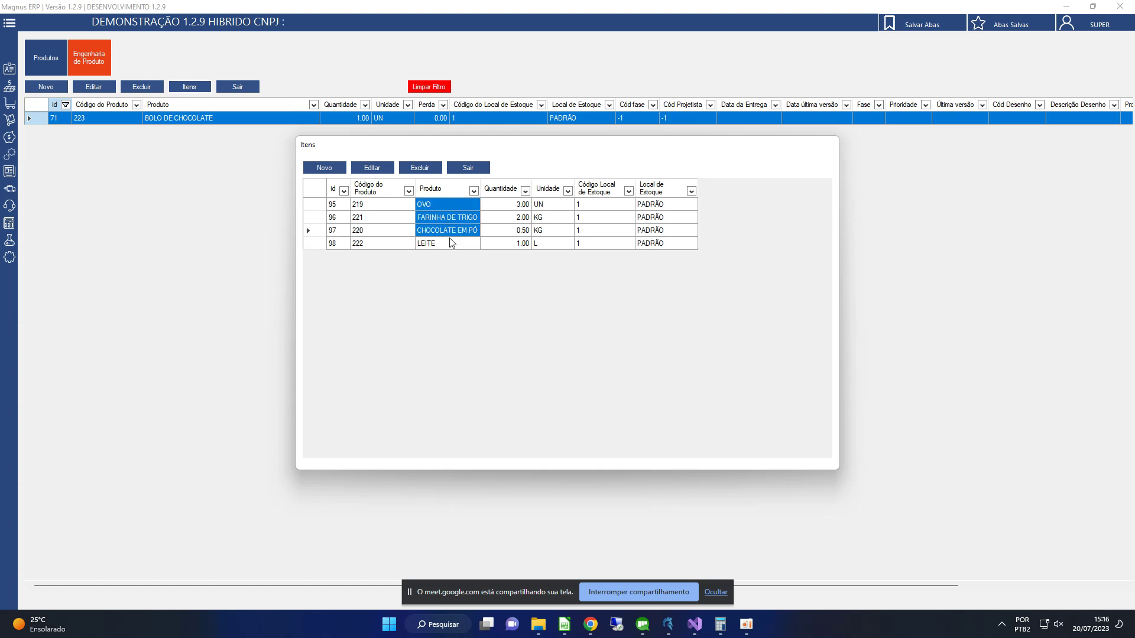
Review the cake's ingredient items with their product codes, quantities, units and stock locations, and close the items list
{"action": "left_click", "coordinate": [448, 206]}
{"action": "left_click_drag", "start_coordinate": [480, 155], "coordinate": [230, 148]}
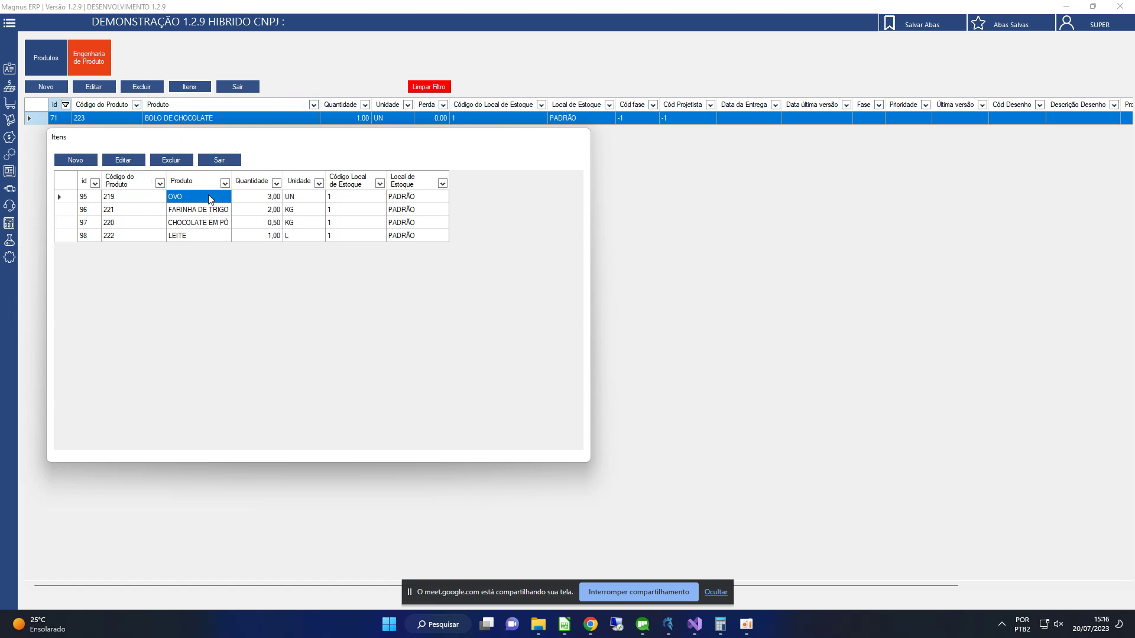
{"action": "left_click_drag", "start_coordinate": [110, 199], "coordinate": [430, 237]}
{"action": "left_click", "coordinate": [429, 237]}
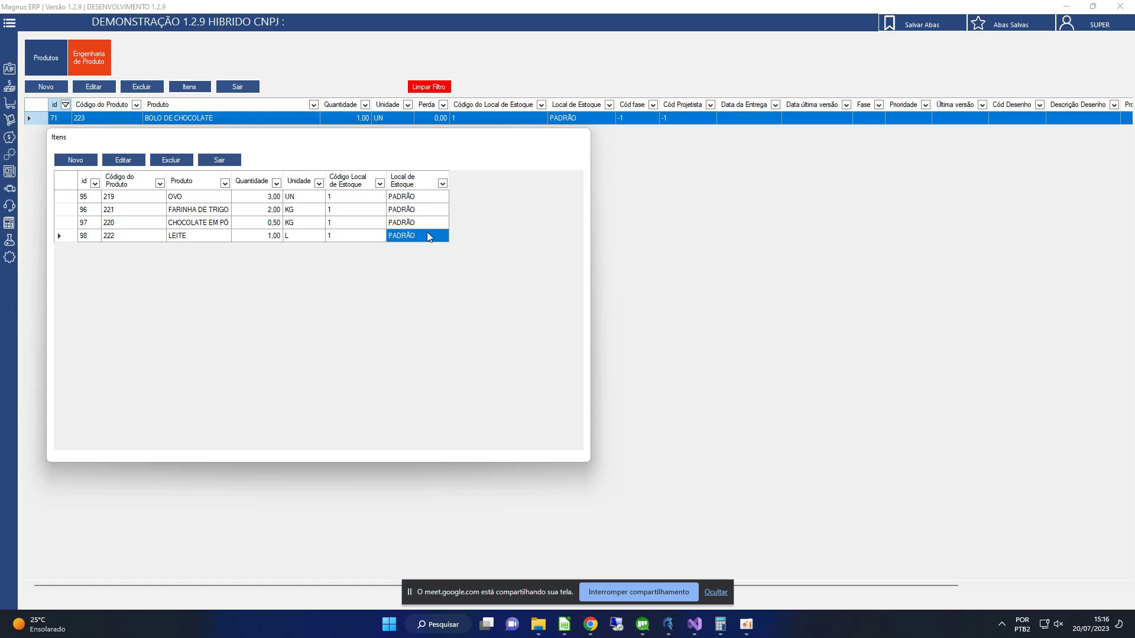
{"action": "mouse_move", "coordinate": [214, 206]}
{"action": "left_mouse_down"}
{"action": "mouse_move", "coordinate": [220, 227]}
{"action": "mouse_move", "coordinate": [274, 243]}
{"action": "mouse_move", "coordinate": [195, 198]}
{"action": "mouse_move", "coordinate": [223, 235]}
{"action": "mouse_move", "coordinate": [204, 201]}
{"action": "left_mouse_up"}
{"action": "left_click", "coordinate": [273, 239]}
{"action": "left_click", "coordinate": [220, 238]}
{"action": "left_click", "coordinate": [201, 196]}
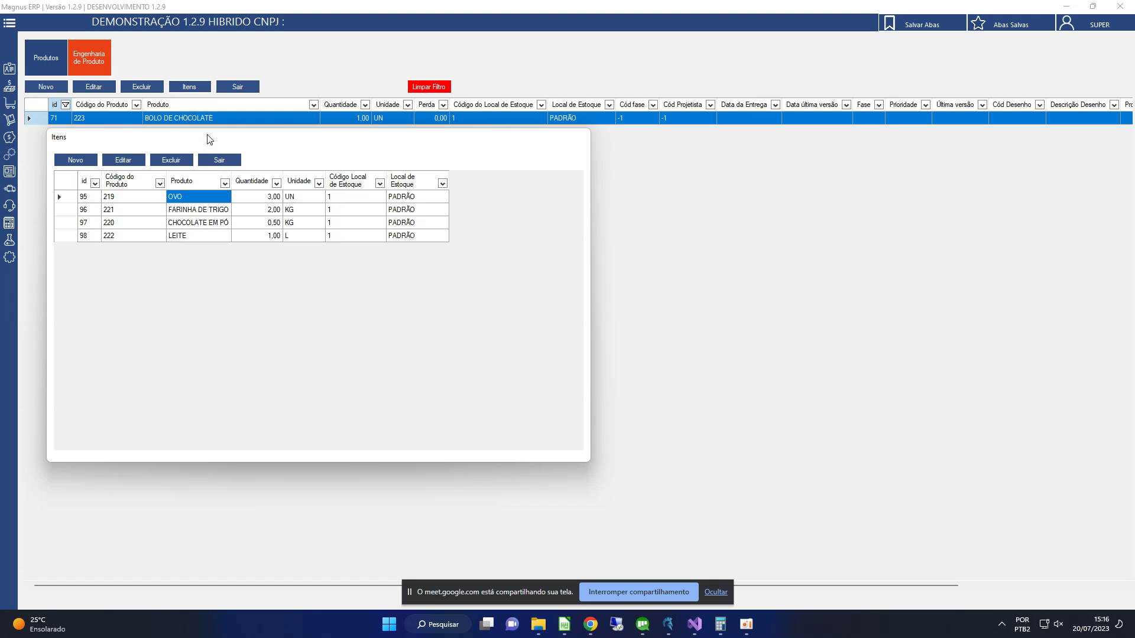
{"action": "left_click_drag", "start_coordinate": [210, 140], "coordinate": [212, 141]}
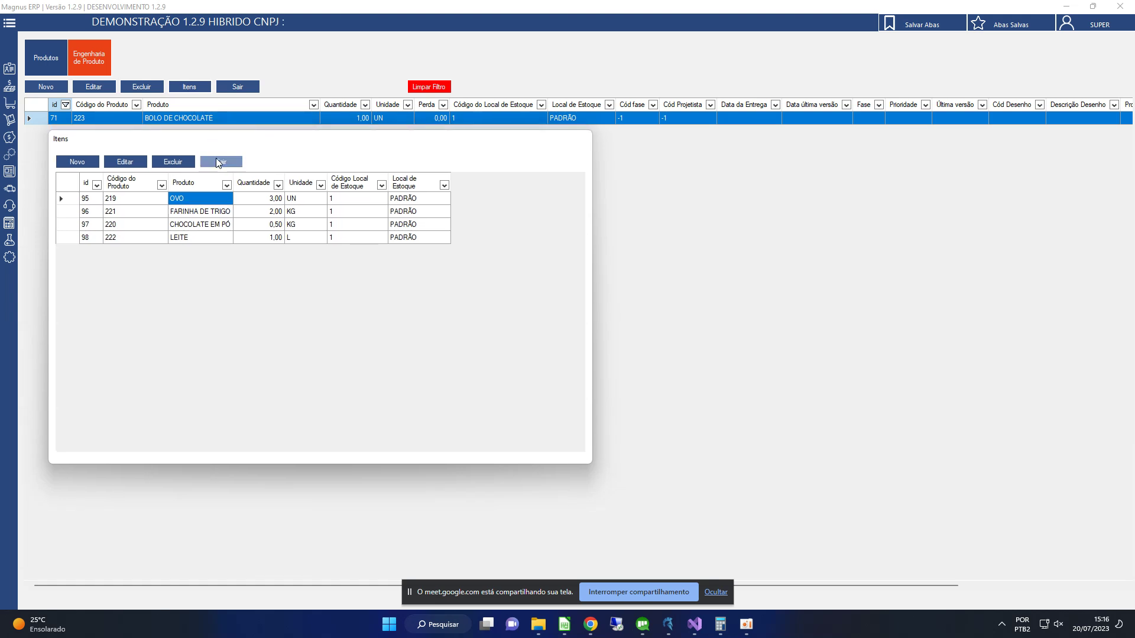
{"action": "left_click", "coordinate": [220, 162]}
View the Processos list of the BOLO DE CHOCOLATE engineering record and close it without adding a process
{"action": "right_click", "coordinate": [191, 119]}
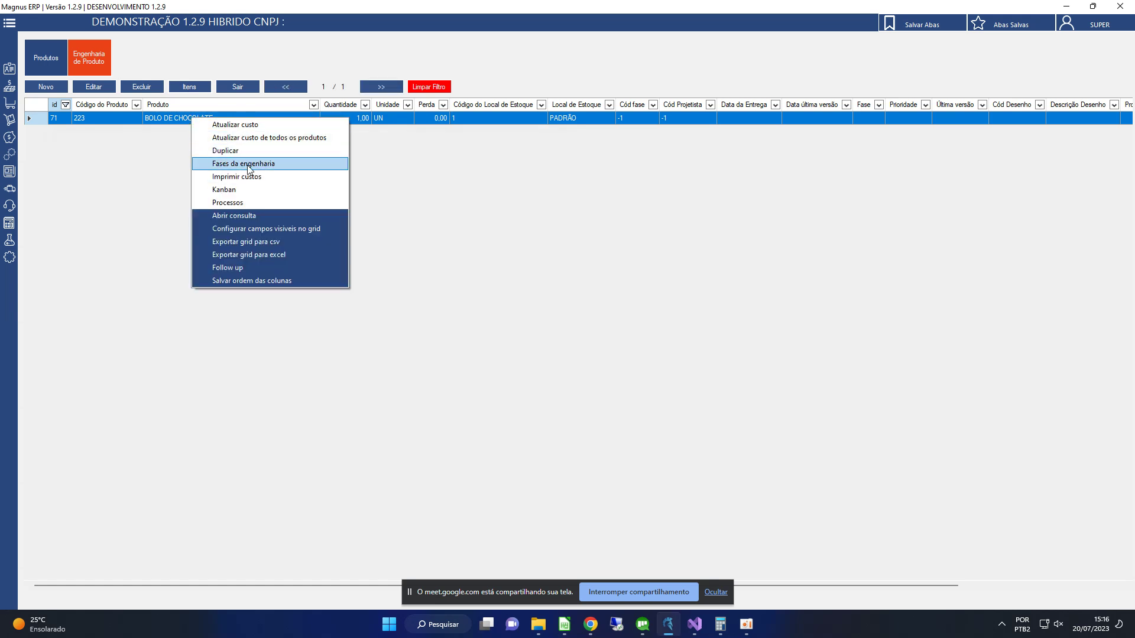
{"action": "left_click", "coordinate": [246, 202]}
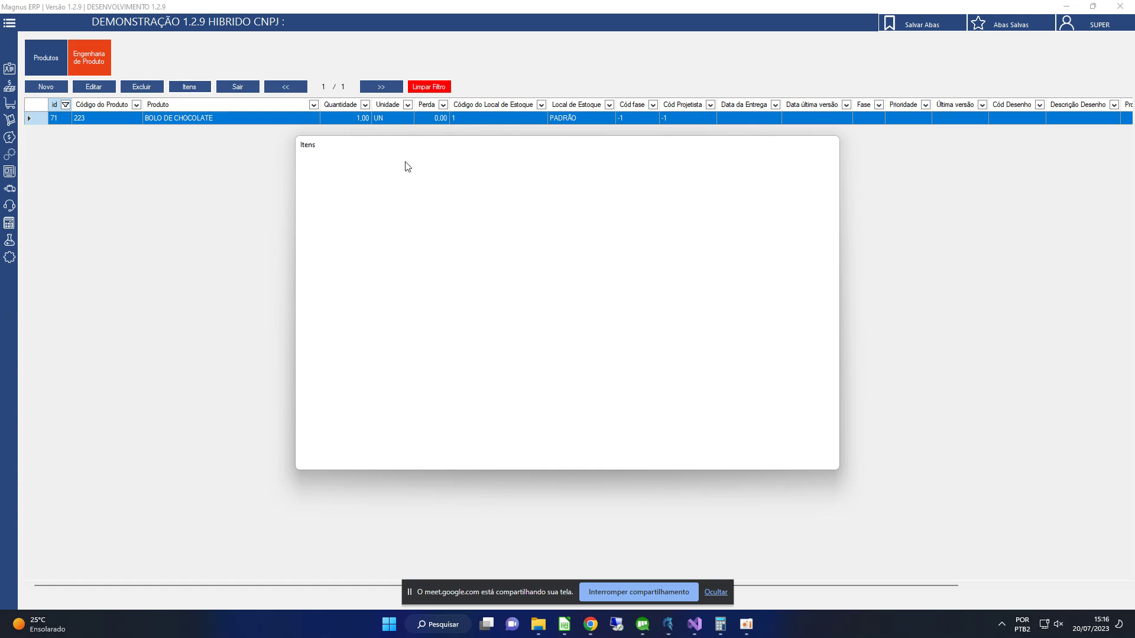
{"action": "left_click_drag", "start_coordinate": [410, 152], "coordinate": [170, 143]}
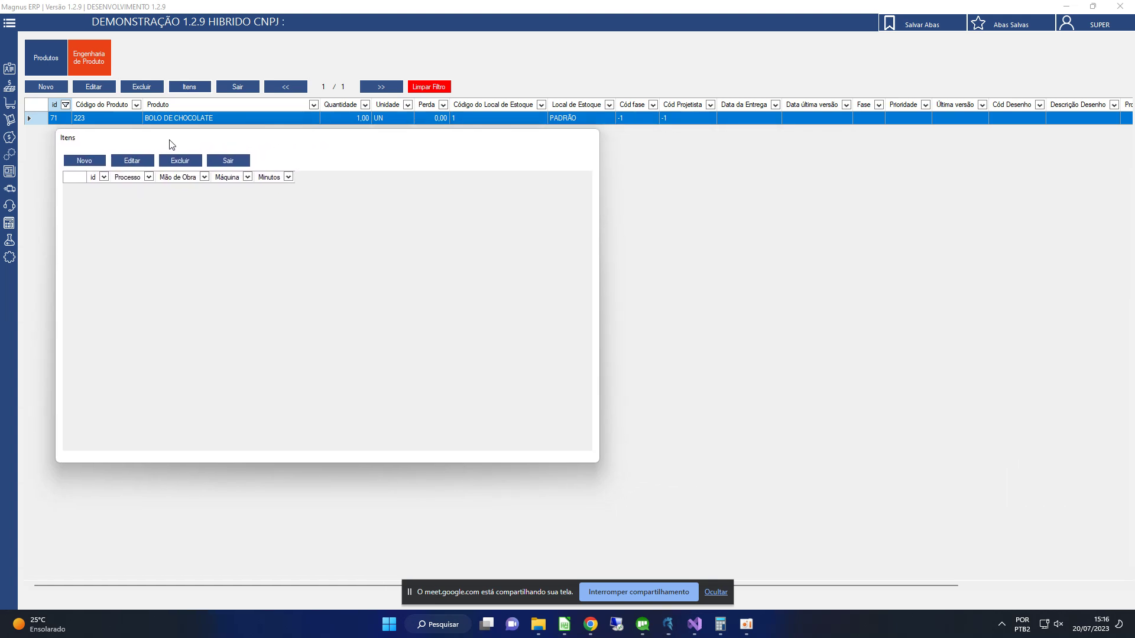
{"action": "left_click", "coordinate": [240, 161]}
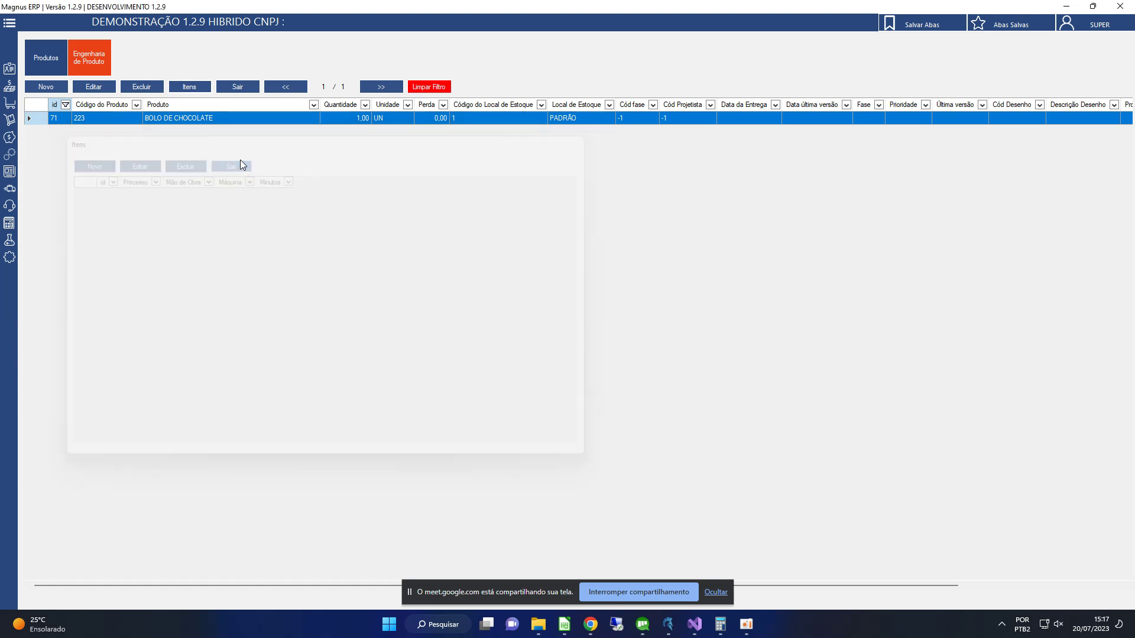
{"action": "right_click", "coordinate": [224, 121]}
{"action": "left_click", "coordinate": [208, 121]}
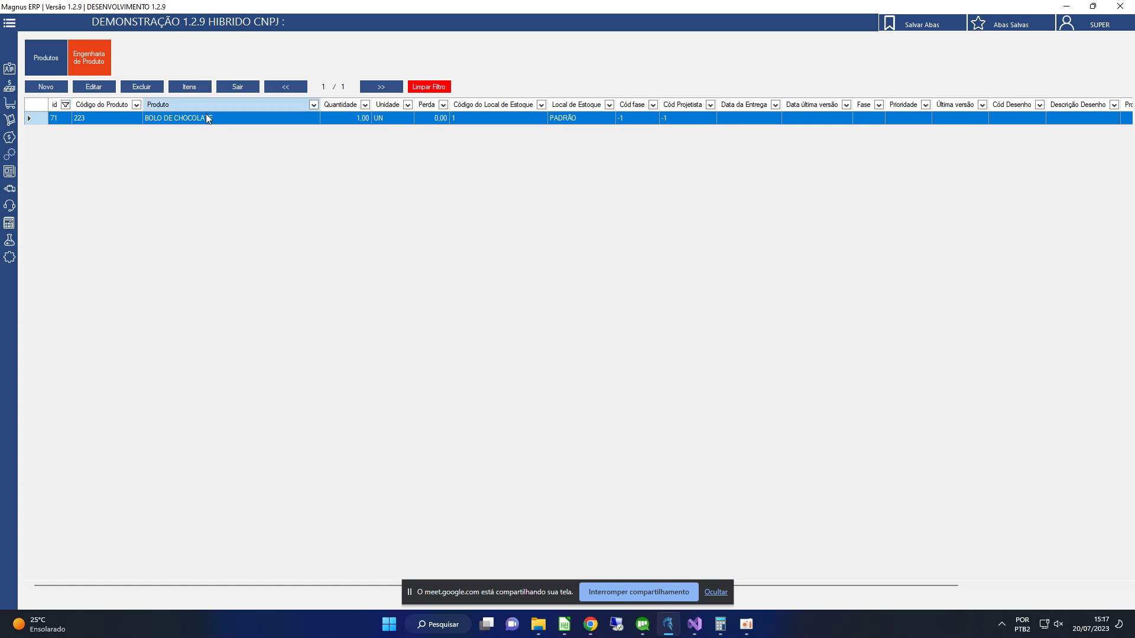
Reopen the BOLO DE CHOCOLATE items list and go through its ingredients from OVO to LEITE
{"action": "left_click", "coordinate": [200, 87]}
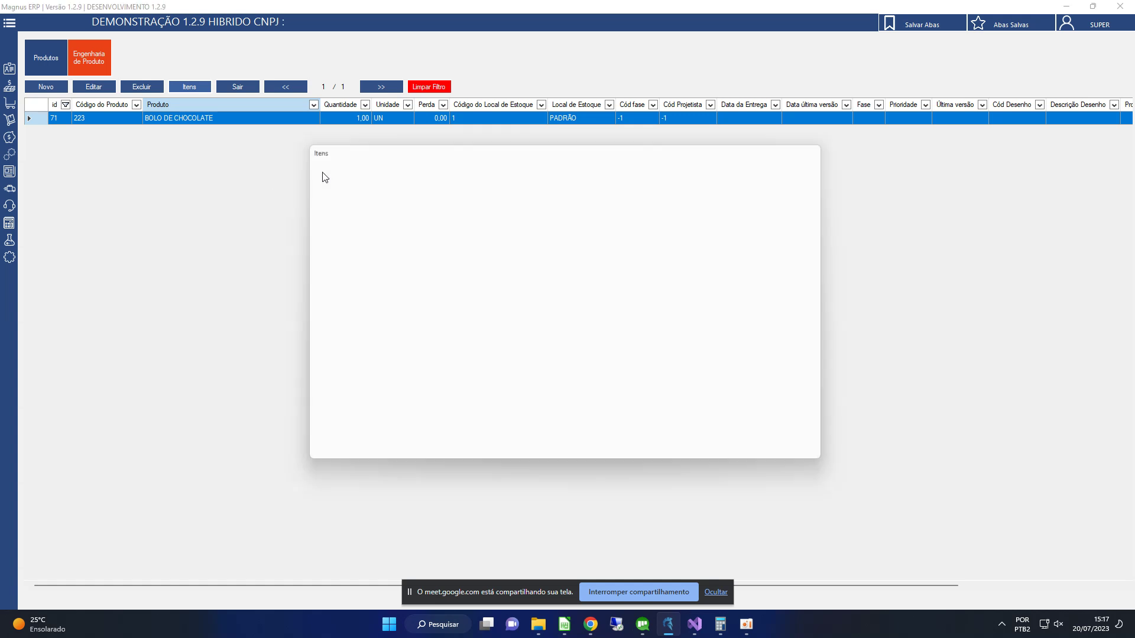
{"action": "left_click_drag", "start_coordinate": [406, 203], "coordinate": [472, 242]}
{"action": "left_click", "coordinate": [472, 243]}
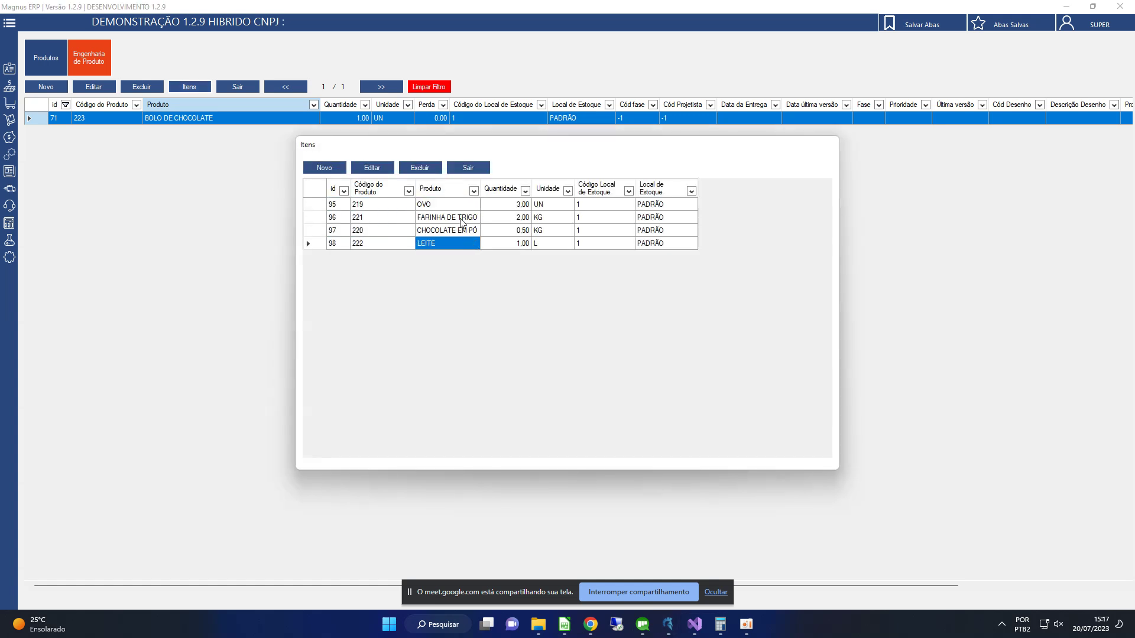
{"action": "left_click", "coordinate": [462, 205]}
{"action": "left_click", "coordinate": [462, 218]}
{"action": "left_click", "coordinate": [464, 231]}
{"action": "left_click", "coordinate": [465, 243]}
{"action": "left_click", "coordinate": [462, 217]}
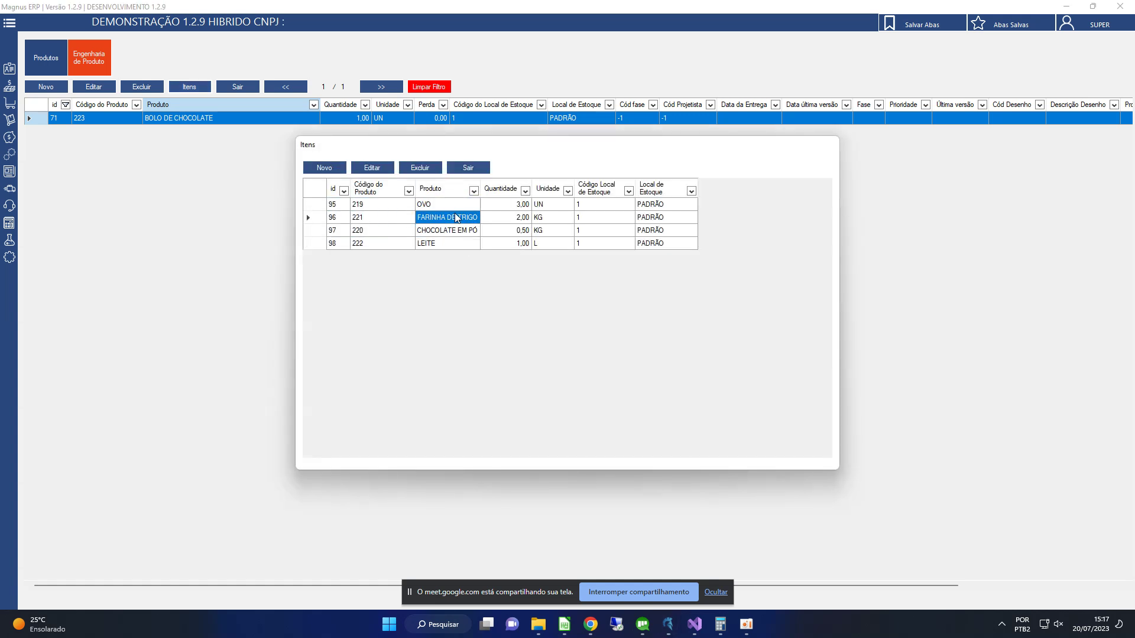
{"action": "left_click", "coordinate": [465, 242], "text": "shift"}
Switch to a blank LibreOffice Calc spreadsheet and fit its window below the BOLO DE CHOCOLATE engineering row
{"action": "key", "text": "alt+Tab"}
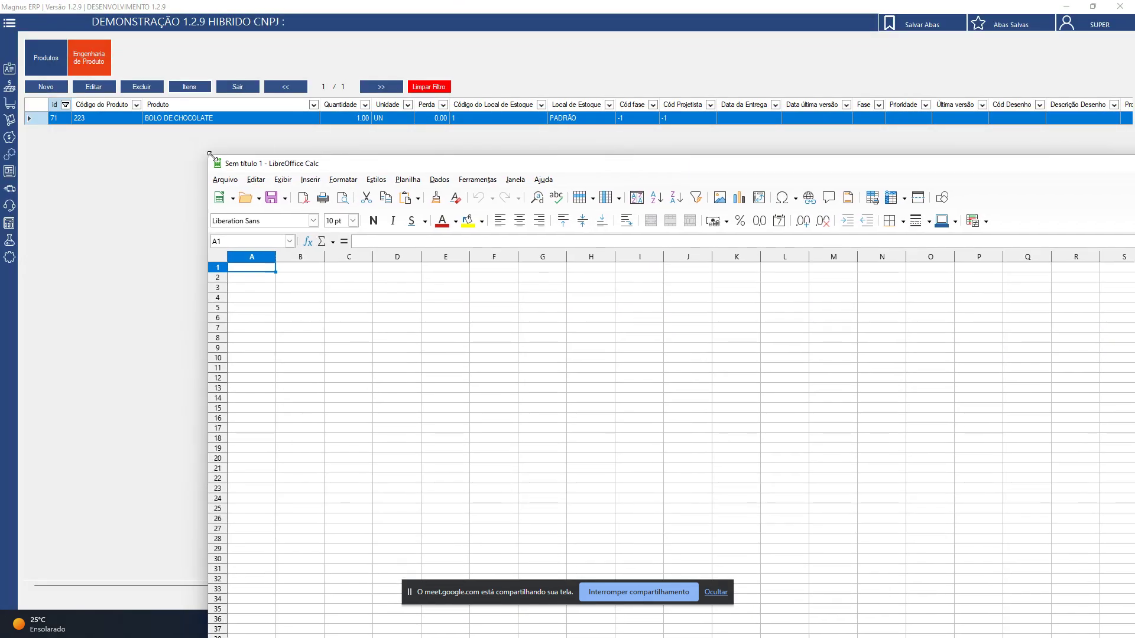
{"action": "left_click_drag", "start_coordinate": [260, 163], "coordinate": [390, 111]}
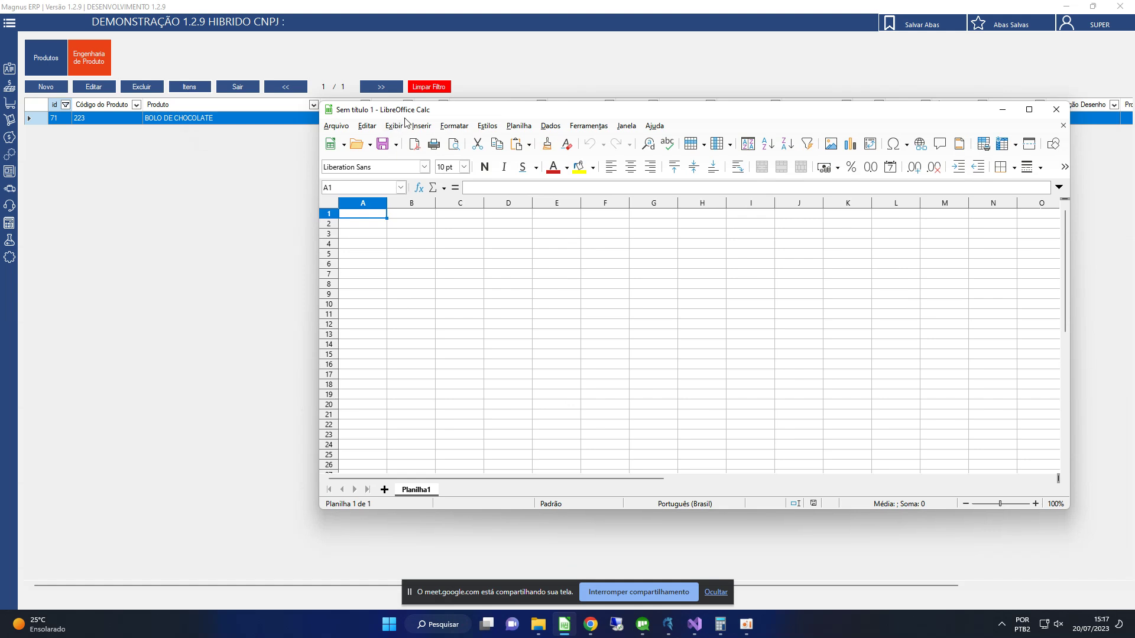
{"action": "left_click_drag", "start_coordinate": [319, 102], "coordinate": [325, 208]}
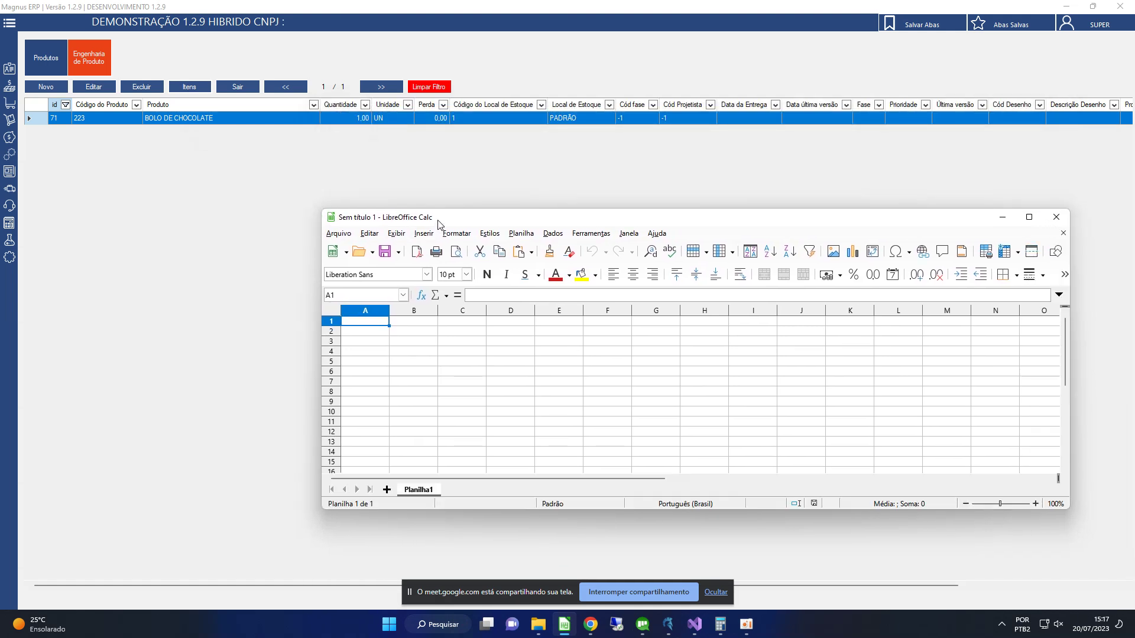
{"action": "left_click_drag", "start_coordinate": [443, 214], "coordinate": [308, 182]}
{"action": "key", "text": "ctrl+F3"}
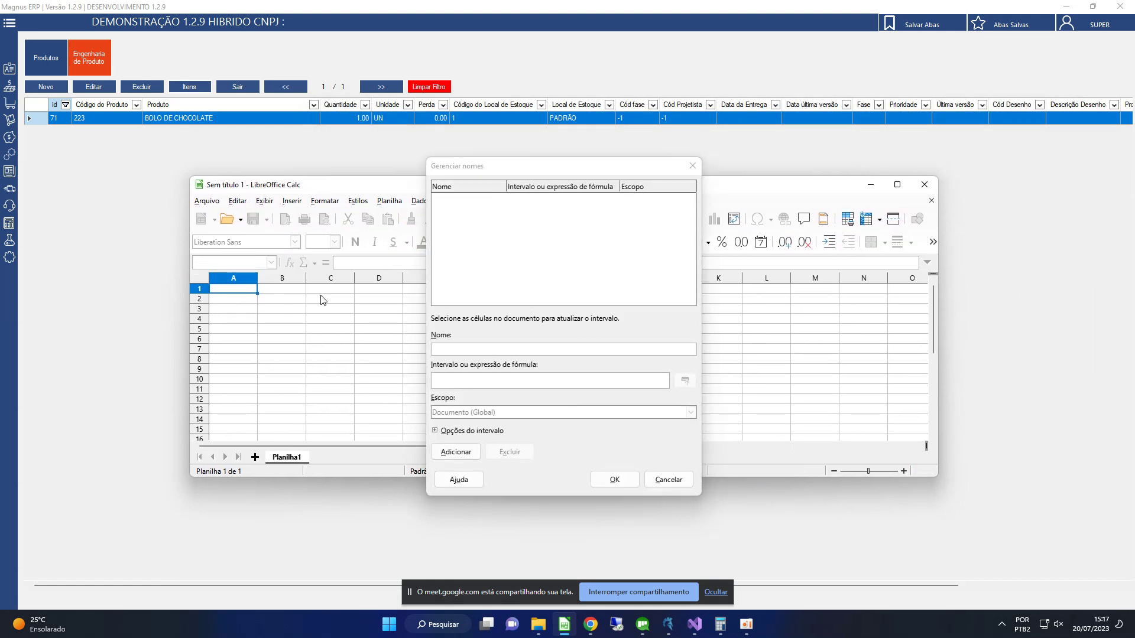
{"action": "left_click", "coordinate": [677, 482]}
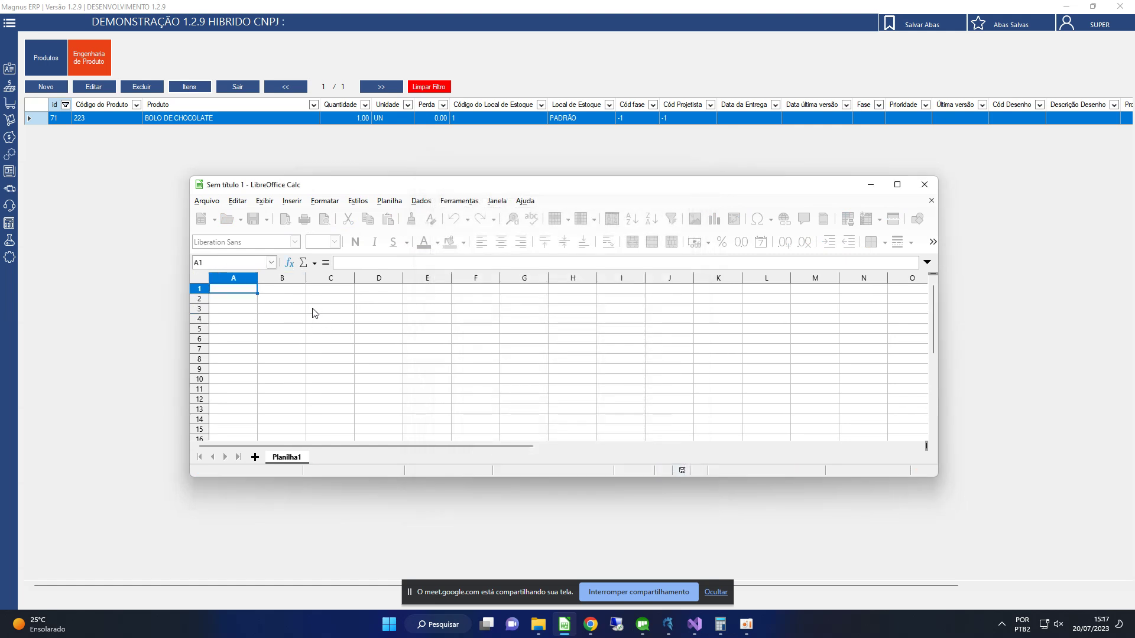
Fill A1:C4 with the ingredients, quantities and units: OVO 3 UN, FARINHA DE TRIGO 2 KG, CHOCOLATE EM PÓ 0,5 KG, LEITE 1 L
{"action": "type", "text": "OVO\t3\tUN FARINHA DE TRIGO\t2\tKG CHOCOLATE EM PÓ\t0,5\tKG LEITE\t1\tL"}
{"action": "left_click", "coordinate": [274, 307]}
{"action": "left_click", "coordinate": [254, 303]}
{"action": "left_click", "coordinate": [255, 289]}
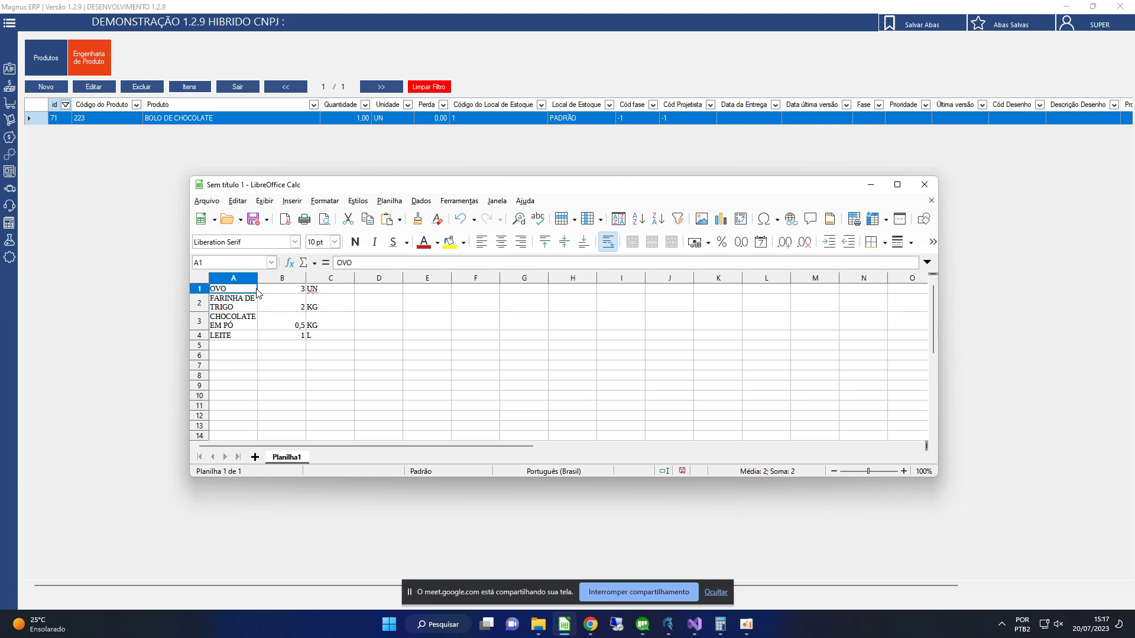
{"action": "left_click", "coordinate": [332, 290]}
{"action": "key", "text": "Right"}
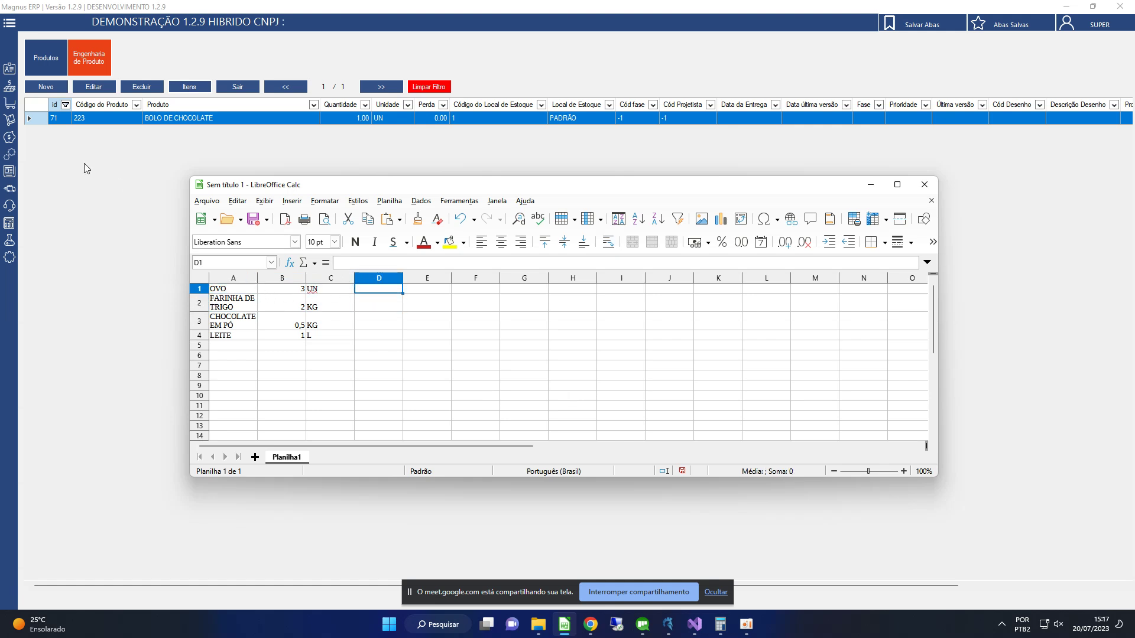
View the Custo Médio of the raw materials in the Produtos list and bring the Calc spreadsheet back below that list
{"action": "left_click", "coordinate": [45, 49]}
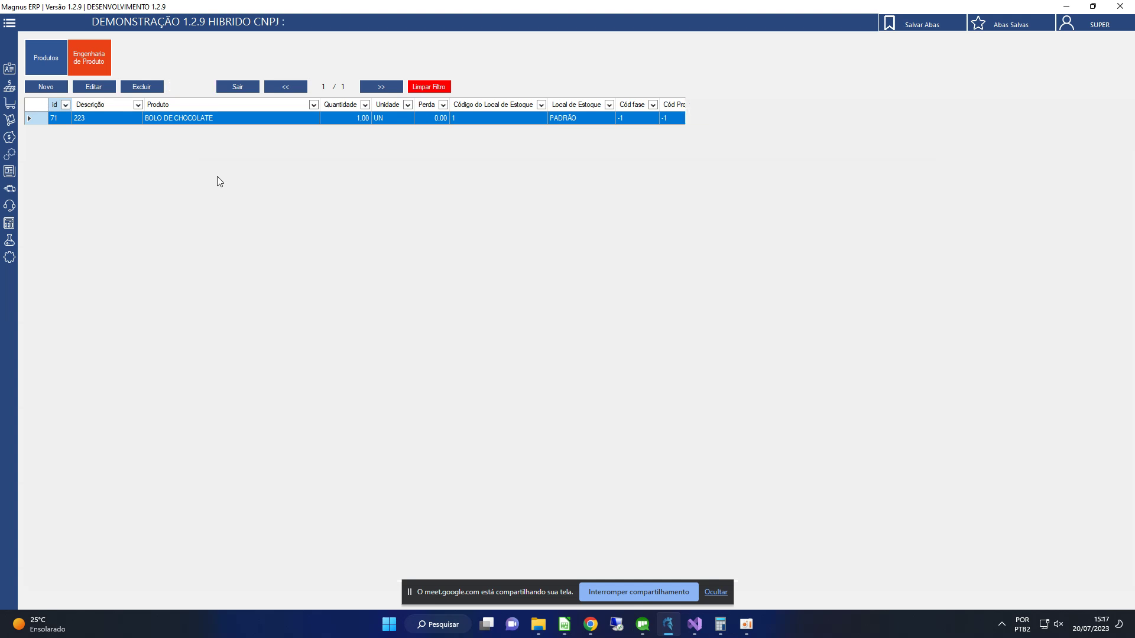
{"action": "left_click", "coordinate": [154, 134]}
{"action": "left_click", "coordinate": [160, 171]}
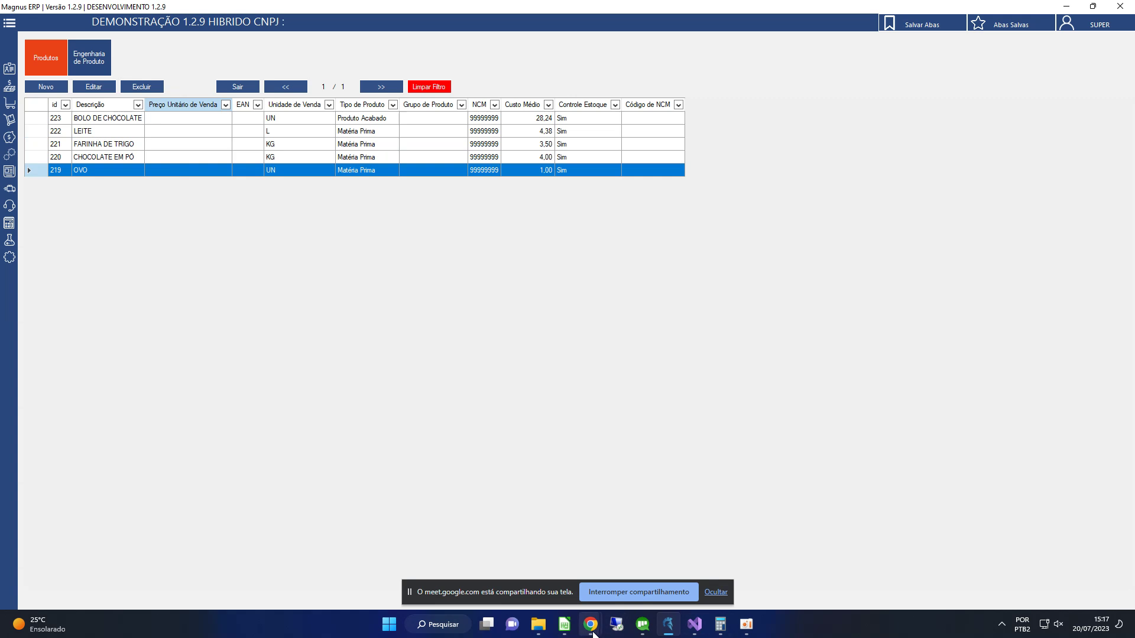
{"action": "left_click", "coordinate": [564, 624]}
{"action": "left_click", "coordinate": [379, 336]}
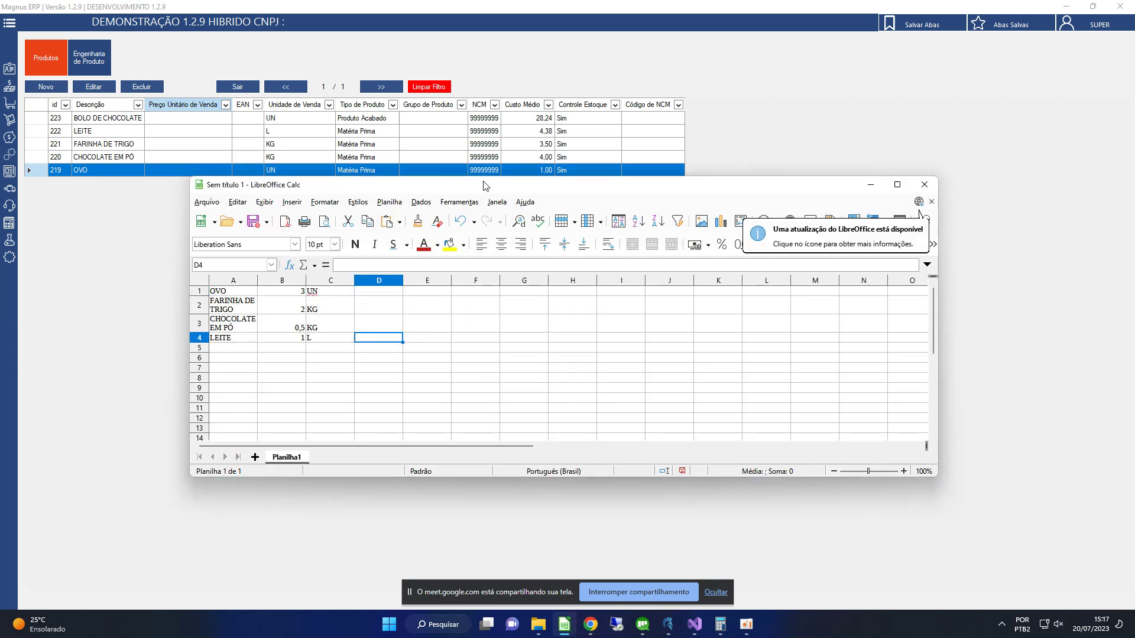
{"action": "left_click_drag", "start_coordinate": [485, 185], "coordinate": [476, 244]}
Fill D1:D4 with the unit costs from the product list: OVO 1, FARINHA DE TRIGO 3,5, CHOCOLATE EM PÓ 4, LEITE 4,38
{"action": "type", "text": "1"}
{"action": "key", "text": "Up"}
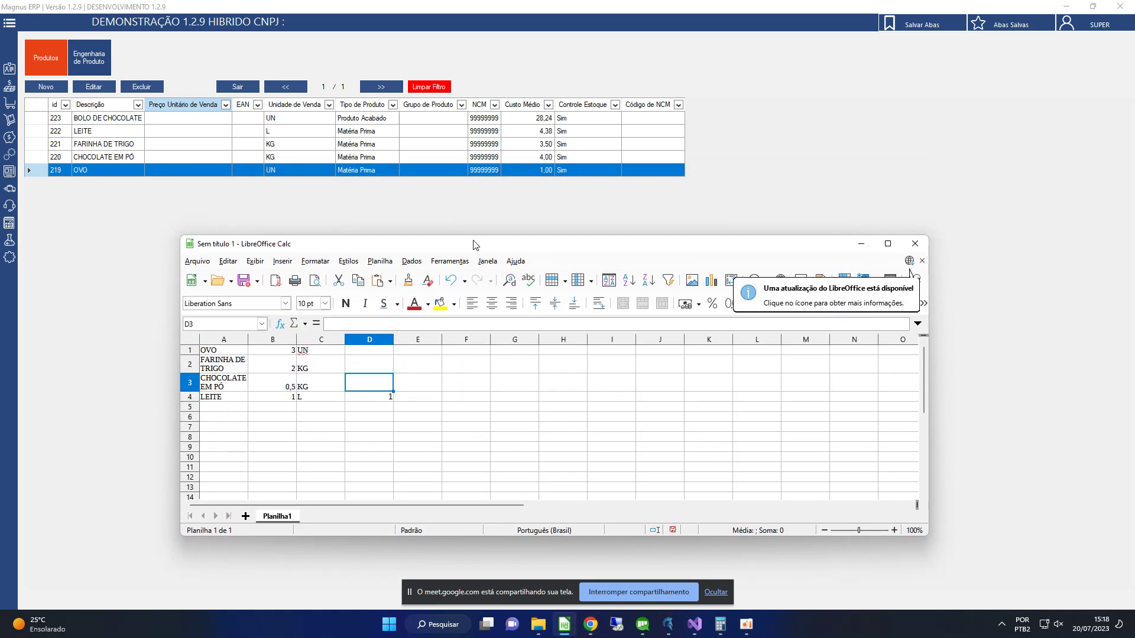
{"action": "type", "text": "4"}
{"action": "key", "text": "Up"}
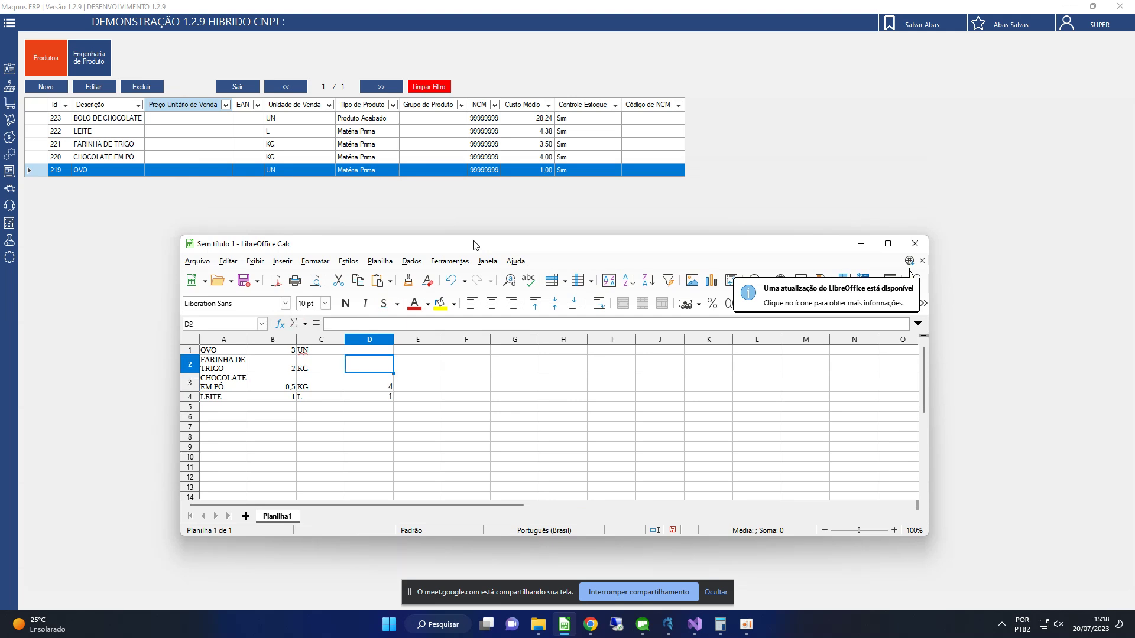
{"action": "type", "text": "3,5"}
{"action": "key", "text": "Up"}
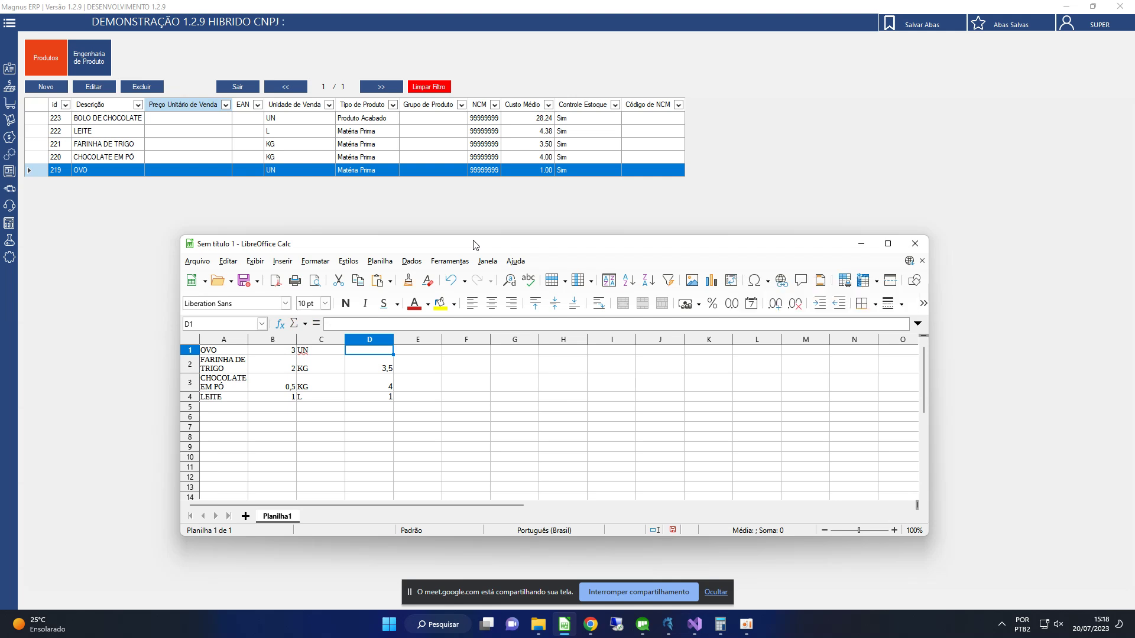
{"action": "type", "text": "1"}
{"action": "key", "text": "Return"}
{"action": "key", "text": "Down"}
{"action": "key", "text": "Down"}
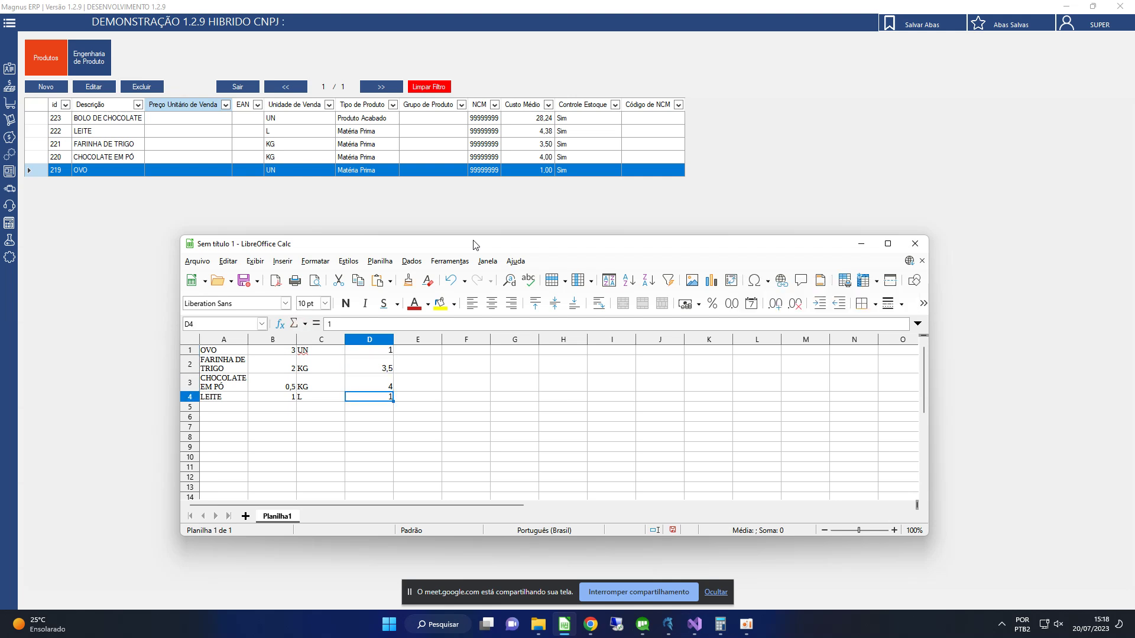
{"action": "type", "text": "4,38"}
{"action": "key", "text": "Return"}
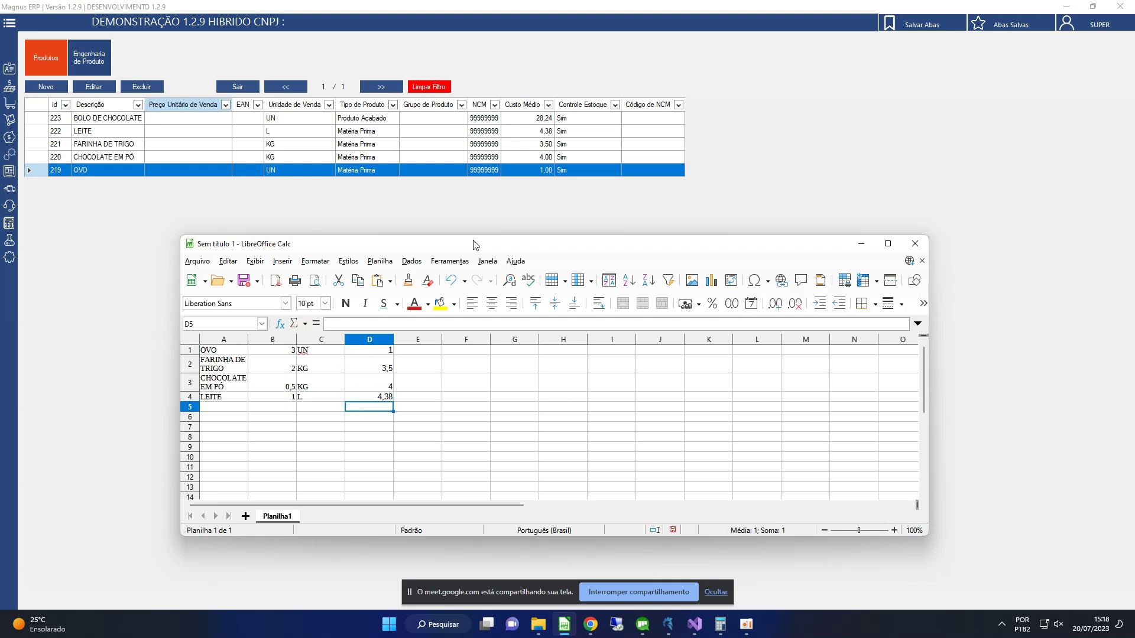
{"action": "key", "text": "Up"}
{"action": "key", "text": "Up"}
{"action": "key", "text": "Up"}
{"action": "key", "text": "Up"}
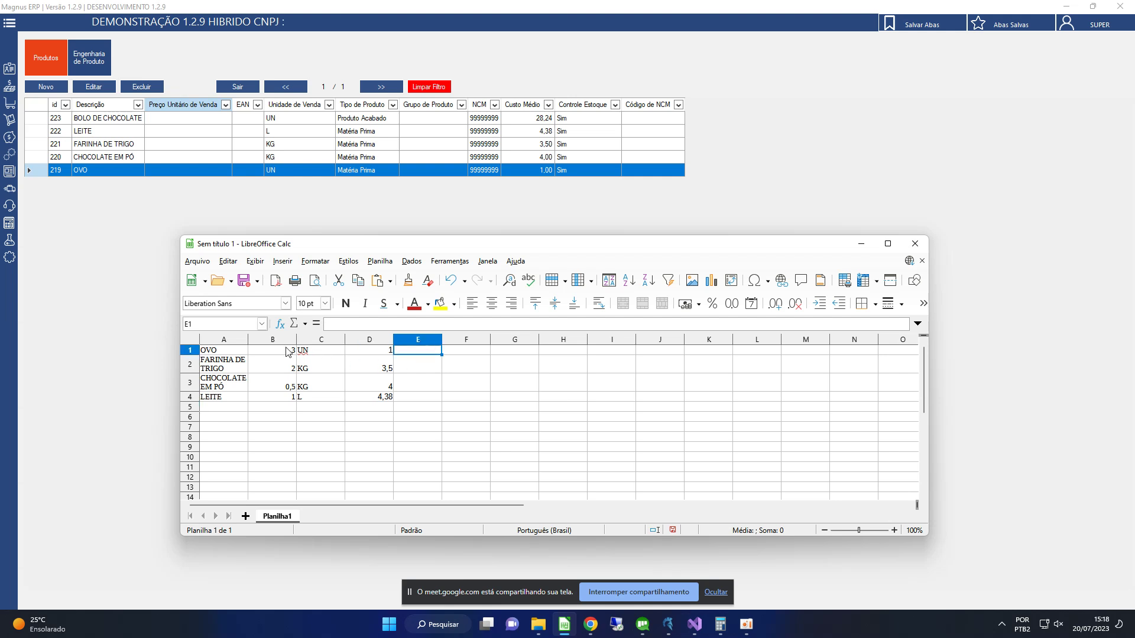
{"action": "left_click_drag", "start_coordinate": [384, 355], "coordinate": [392, 405]}
{"action": "left_click", "coordinate": [422, 399]}
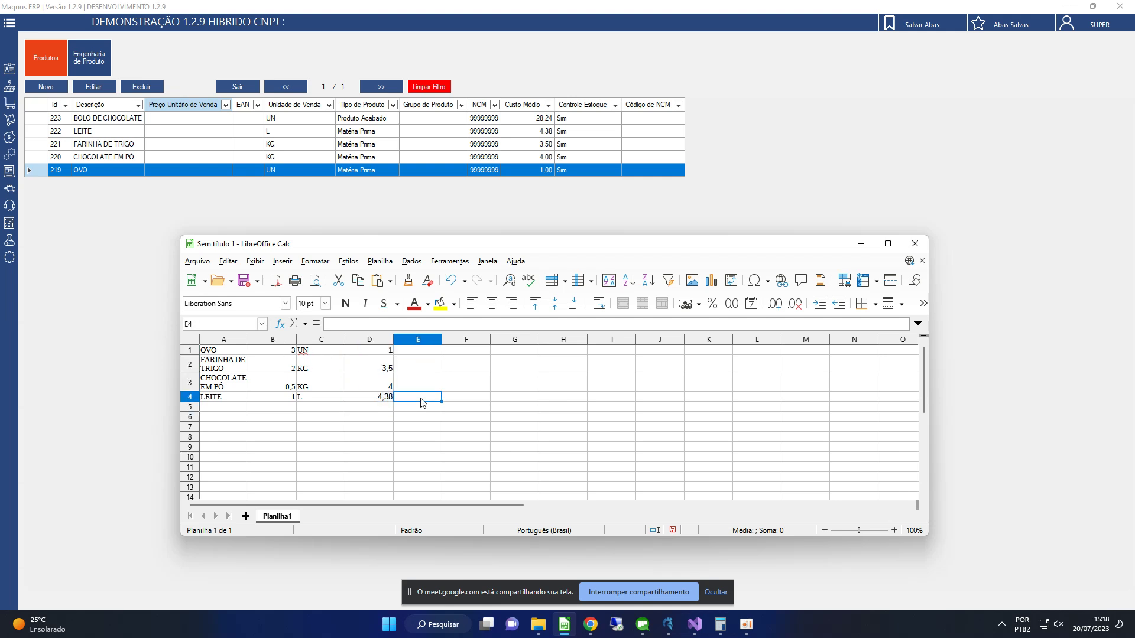
{"action": "left_click_drag", "start_coordinate": [385, 353], "coordinate": [387, 397]}
{"action": "left_click", "coordinate": [410, 362]}
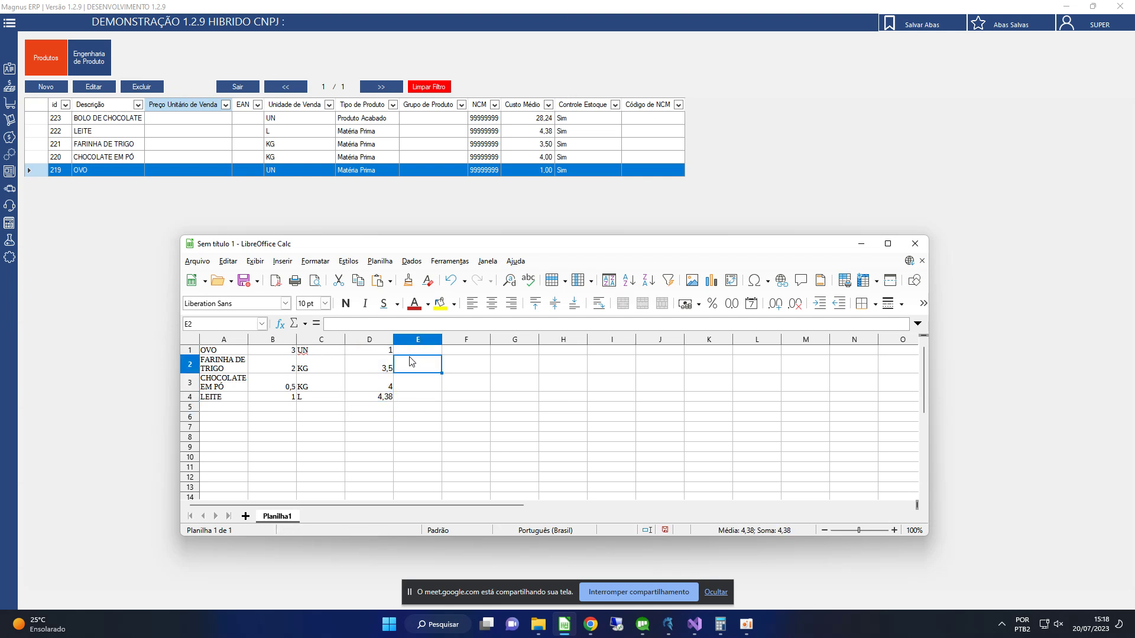
Enter the formula =B1*D1 in E1 to multiply the OVO quantity by its unit cost
{"action": "left_click", "coordinate": [409, 351]}
{"action": "type", "text": "="}
{"action": "key", "text": "Left"}
{"action": "key", "text": "Left"}
{"action": "key", "text": "Left"}
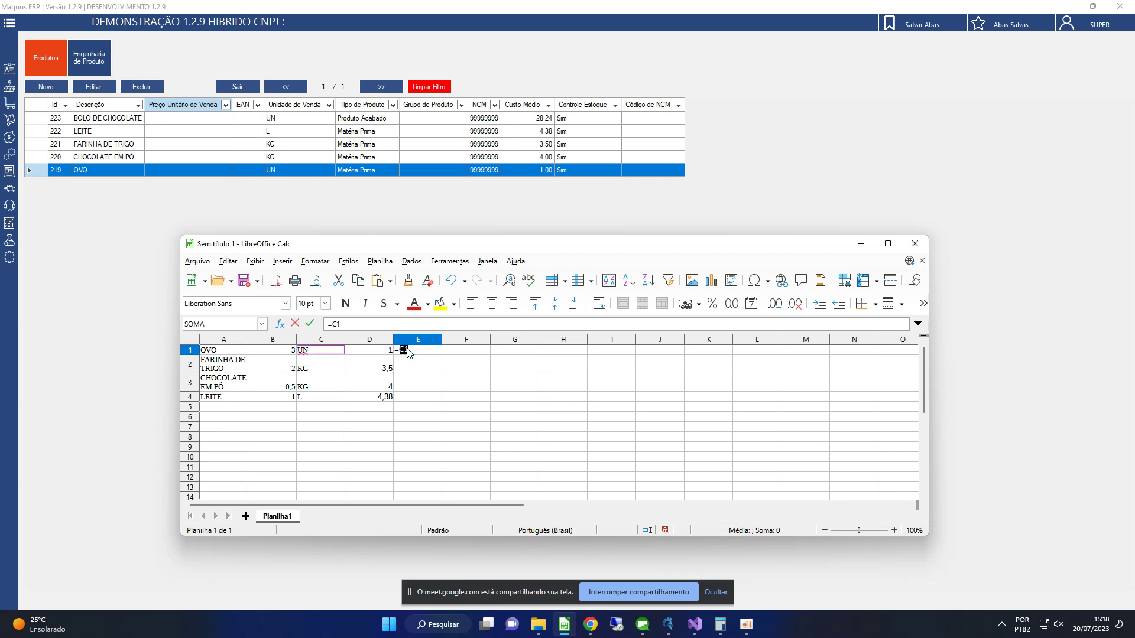
{"action": "type", "text": "*"}
{"action": "key", "text": "Left"}
{"action": "key", "text": "Right"}
{"action": "key", "text": "Right"}
{"action": "key", "text": "Right"}
{"action": "key", "text": "Return"}
Format columns D and E as currency and copy the E1 formula down to E4
{"action": "left_click", "coordinate": [370, 339]}
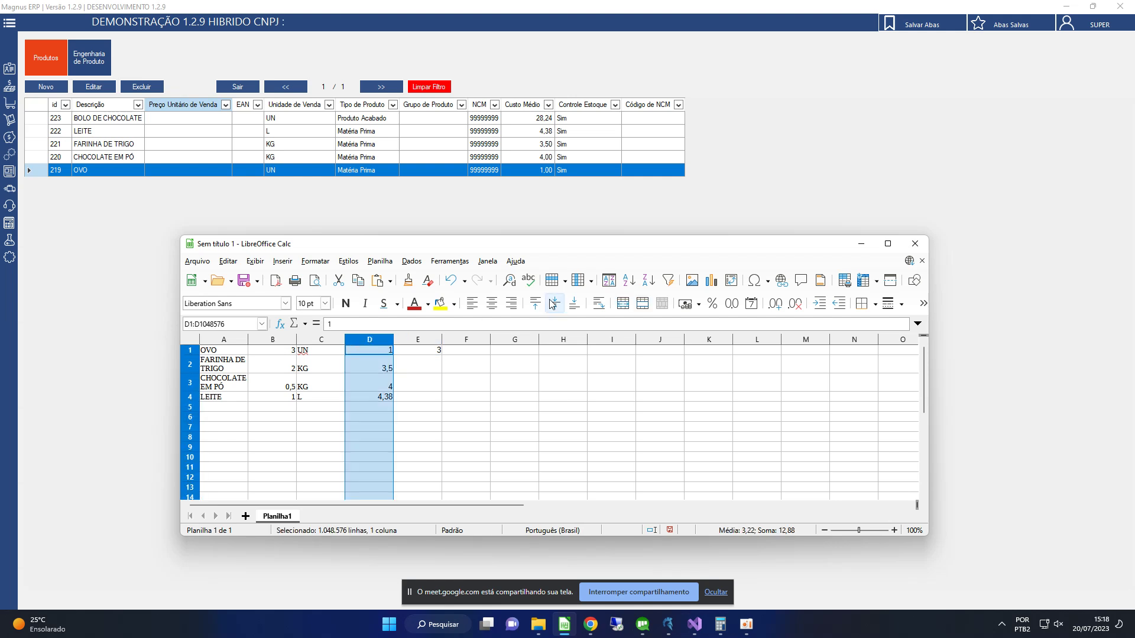
{"action": "left_click", "coordinate": [685, 303]}
{"action": "left_click", "coordinate": [435, 351]}
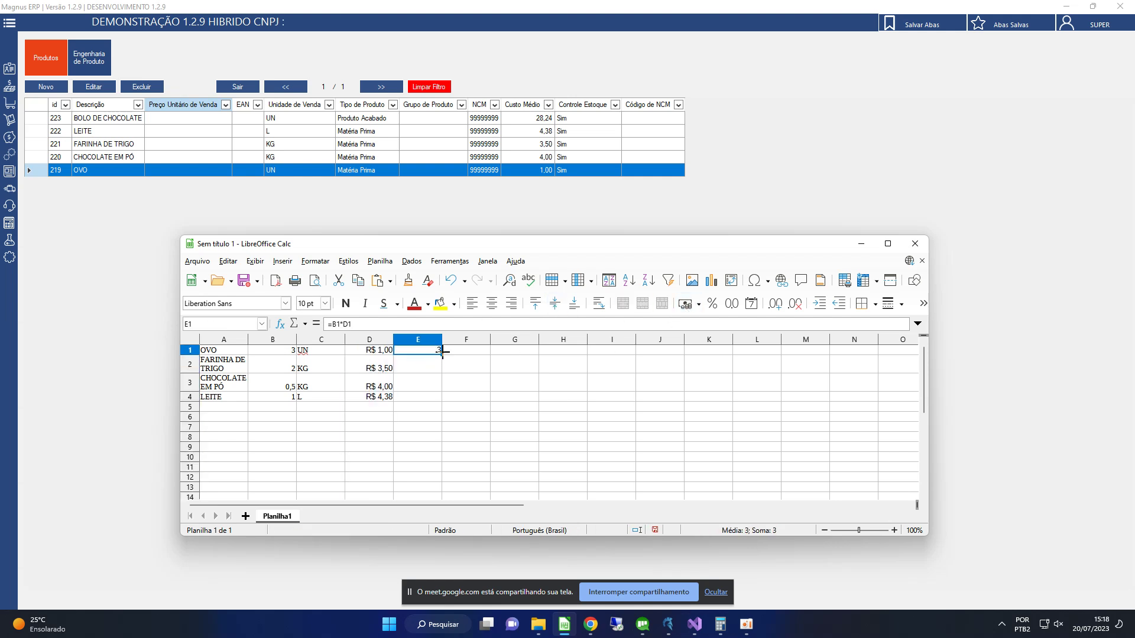
{"action": "left_click_drag", "start_coordinate": [441, 354], "coordinate": [436, 402]}
{"action": "left_click", "coordinate": [417, 339]}
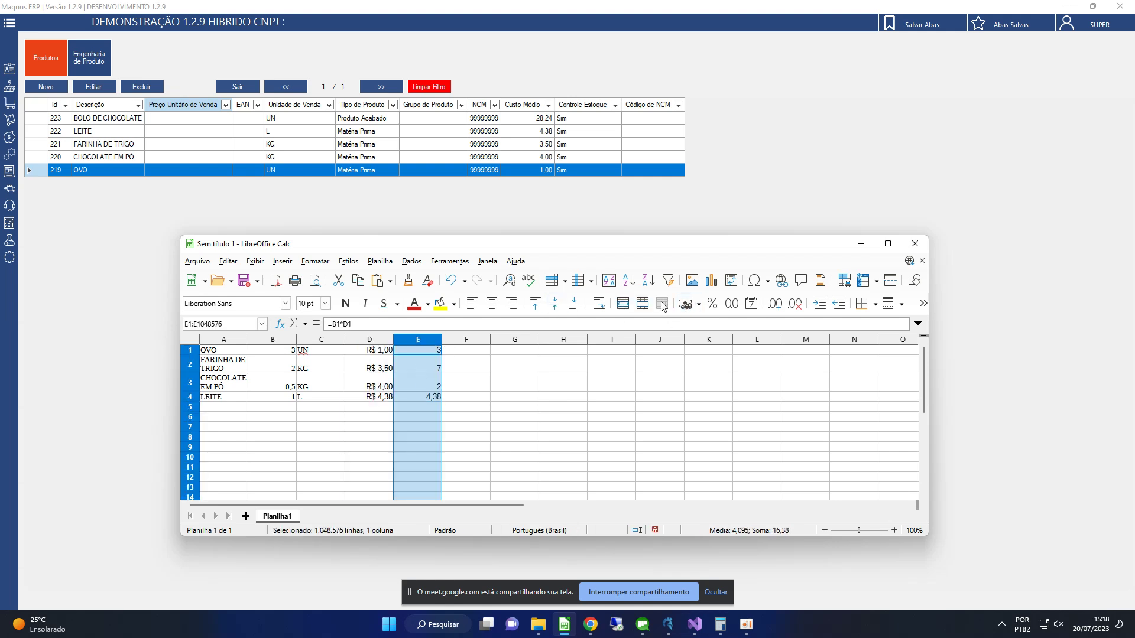
{"action": "left_click", "coordinate": [685, 303]}
Add the label TOTAL in D6 and sum the ingredient costs in E6 with =SOMA(E1:E4)
{"action": "left_click", "coordinate": [436, 407]}
{"action": "left_click", "coordinate": [423, 419]}
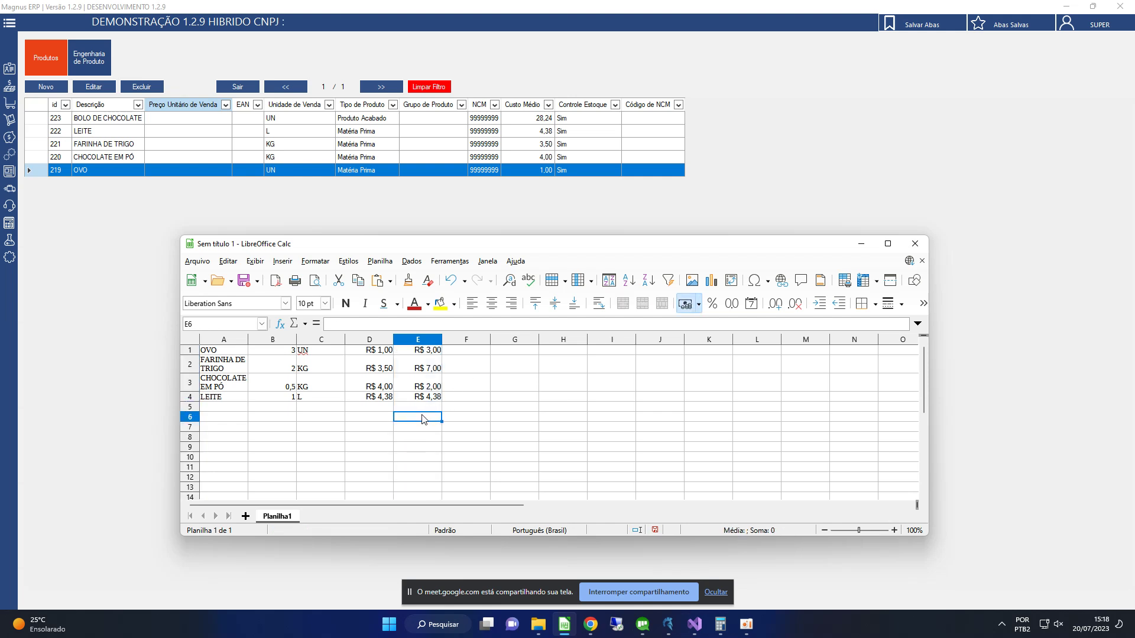
{"action": "key", "text": "Left"}
{"action": "type", "text": "TOTAL"}
{"action": "key", "text": "Tab"}
{"action": "type", "text": "=SOMA"}
{"action": "key", "text": "Return"}
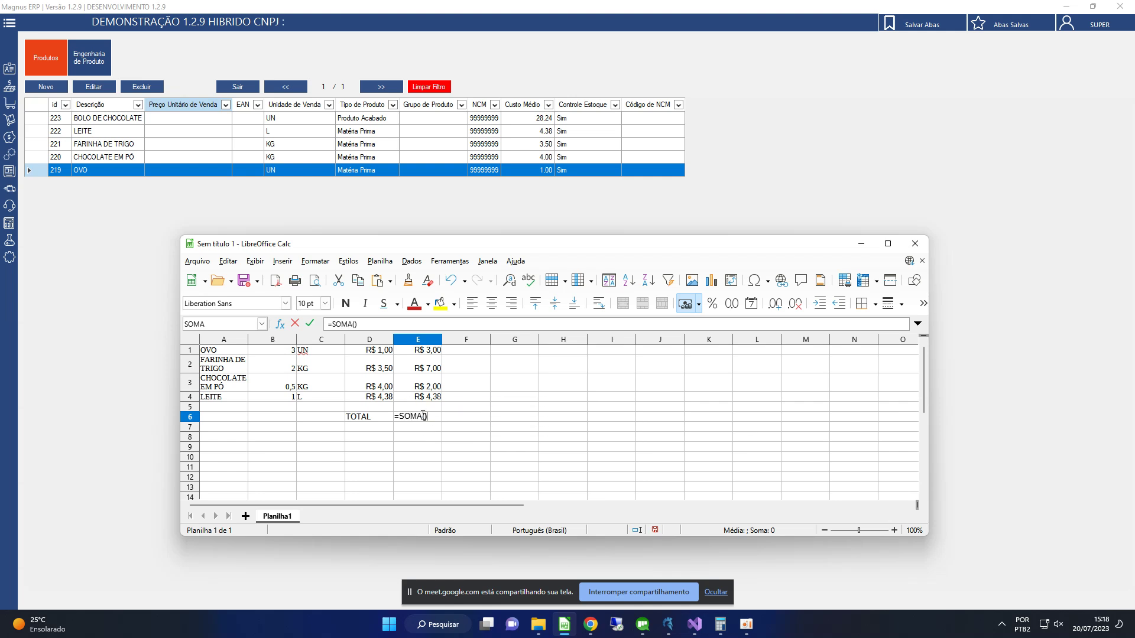
{"action": "left_click_drag", "start_coordinate": [422, 399], "coordinate": [417, 352]}
{"action": "key", "text": "Return"}
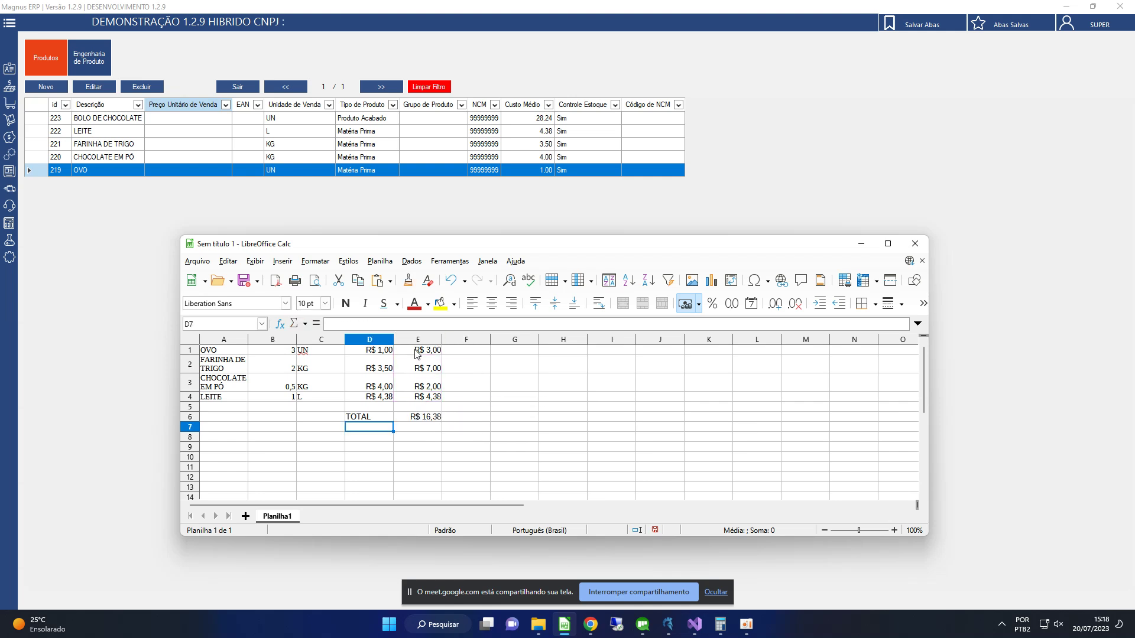
Reposition the spreadsheet window nearer the product list and make the TOTAL label in D6 bold
{"action": "left_click", "coordinate": [429, 420]}
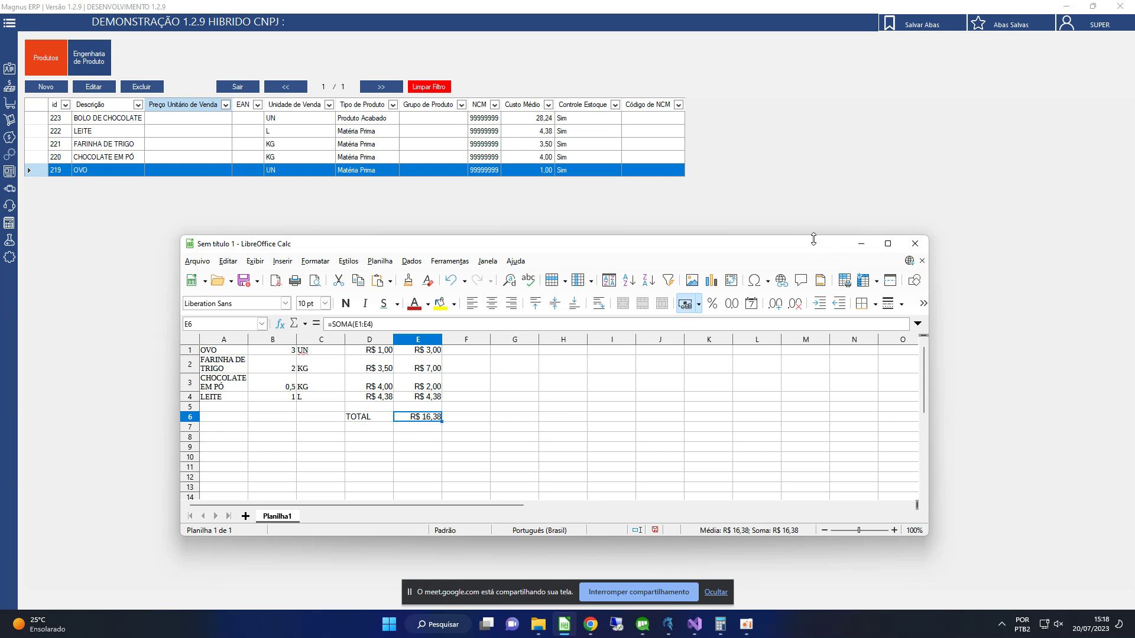
{"action": "left_click_drag", "start_coordinate": [793, 245], "coordinate": [686, 225]}
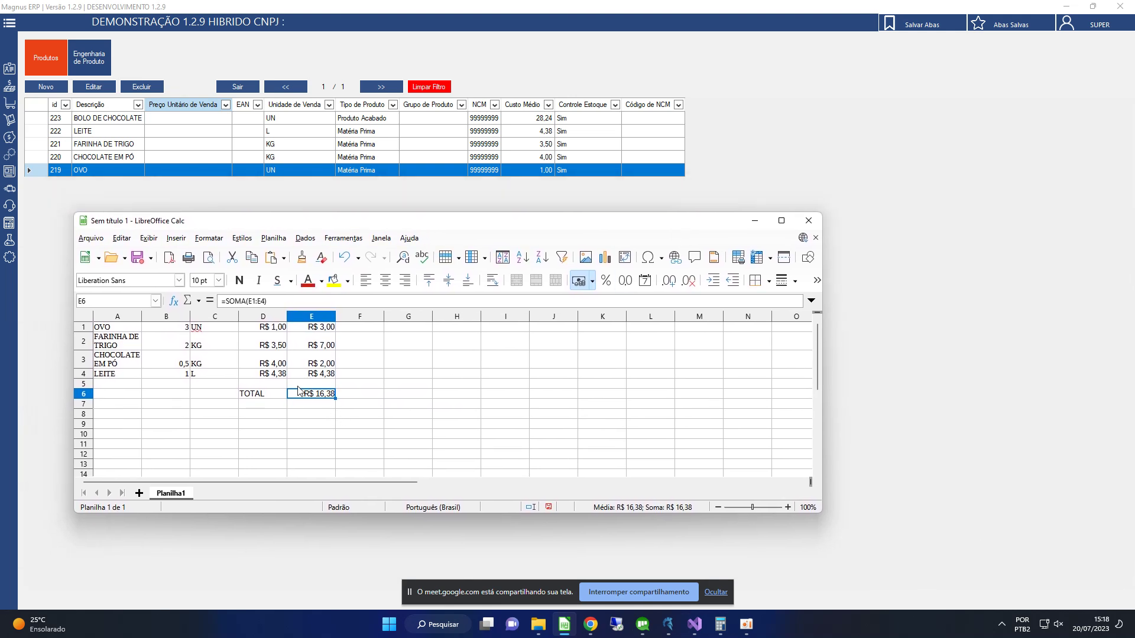
{"action": "left_click", "coordinate": [277, 394]}
{"action": "left_click", "coordinate": [239, 280]}
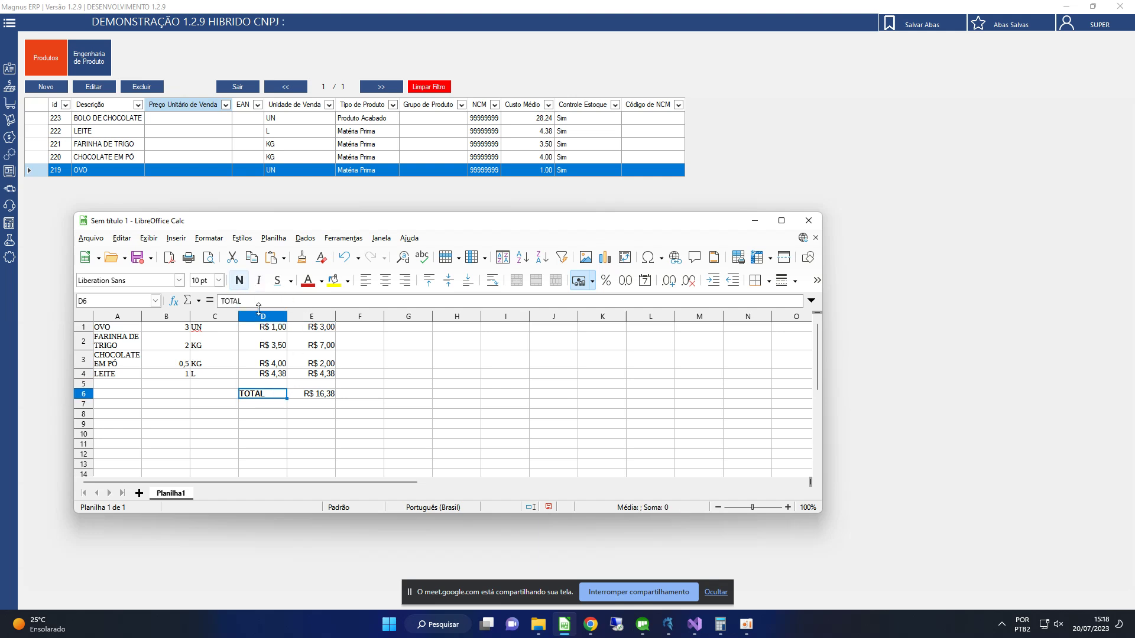
{"action": "left_click", "coordinate": [313, 397]}
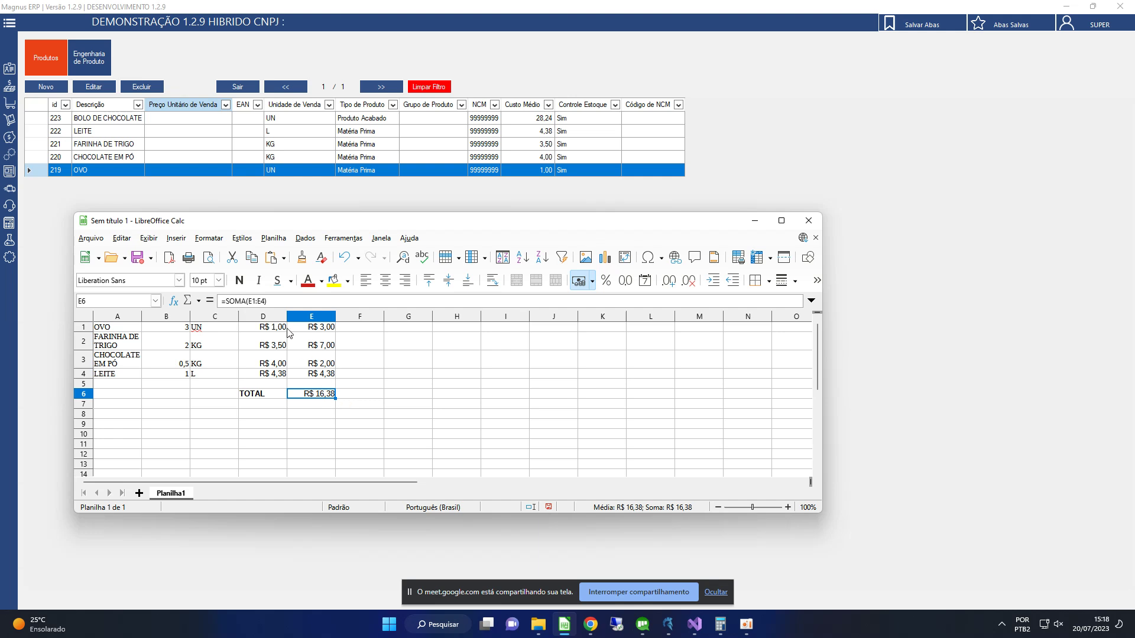
Switch back to Magnus ERP and open the BOLO DE CHOCOLATE product record for editing
{"action": "left_click", "coordinate": [157, 184]}
{"action": "left_click", "coordinate": [95, 118]}
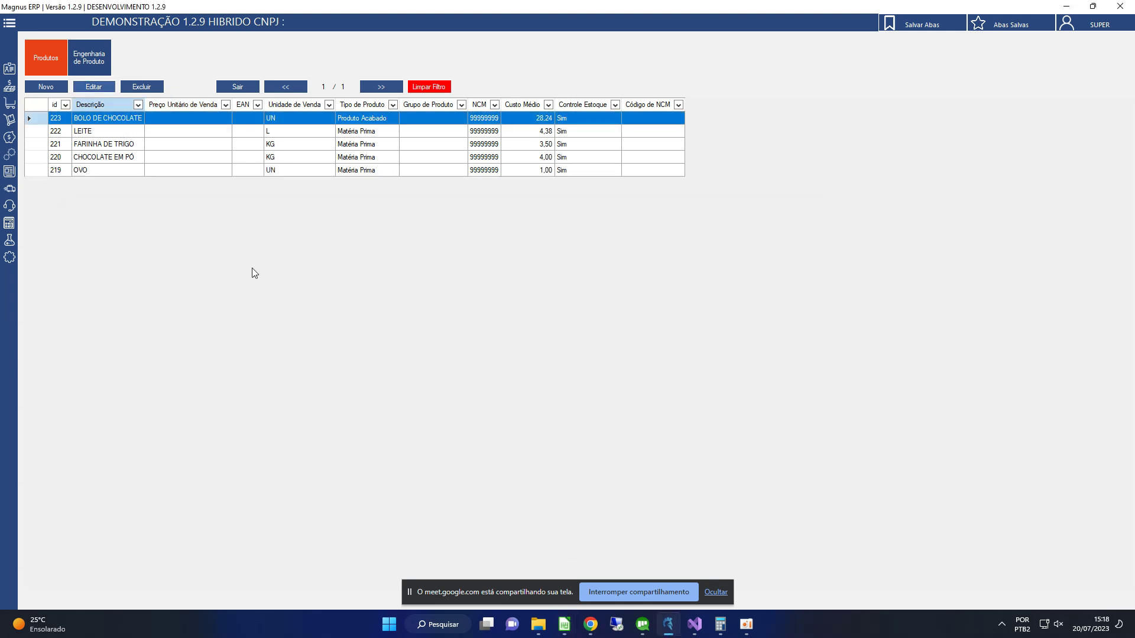
{"action": "key", "text": "Return"}
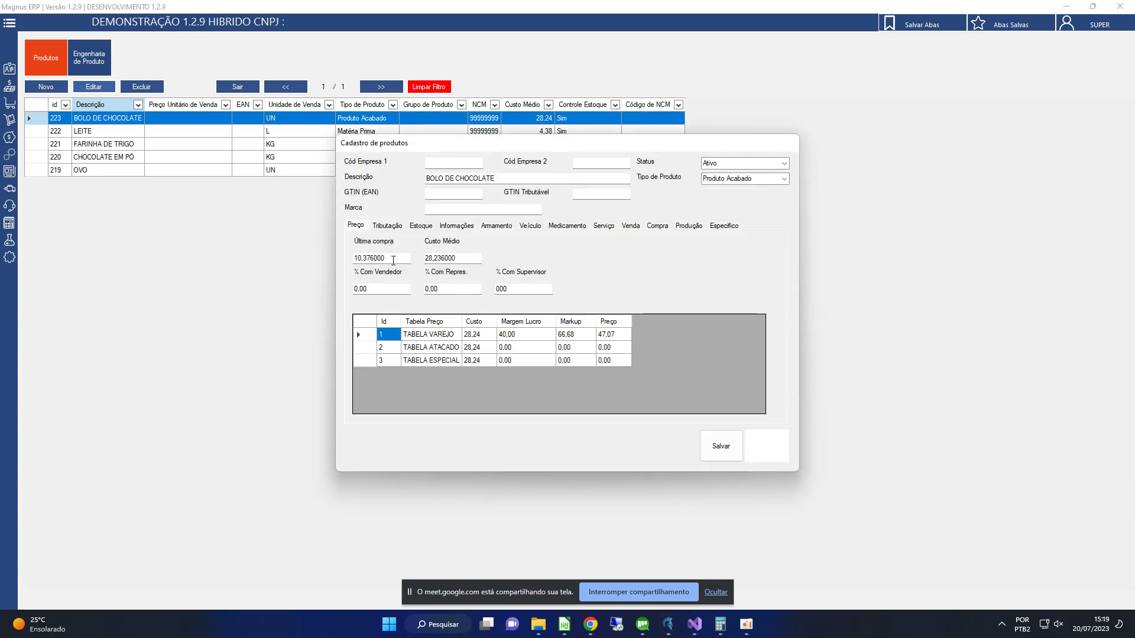
Try to save the BOLO DE CHOCOLATE product with Última compra and Custo Médio set to 0
{"action": "type", "text": "0"}
{"action": "key", "text": "Tab"}
{"action": "type", "text": "0"}
{"action": "key", "text": "Tab"}
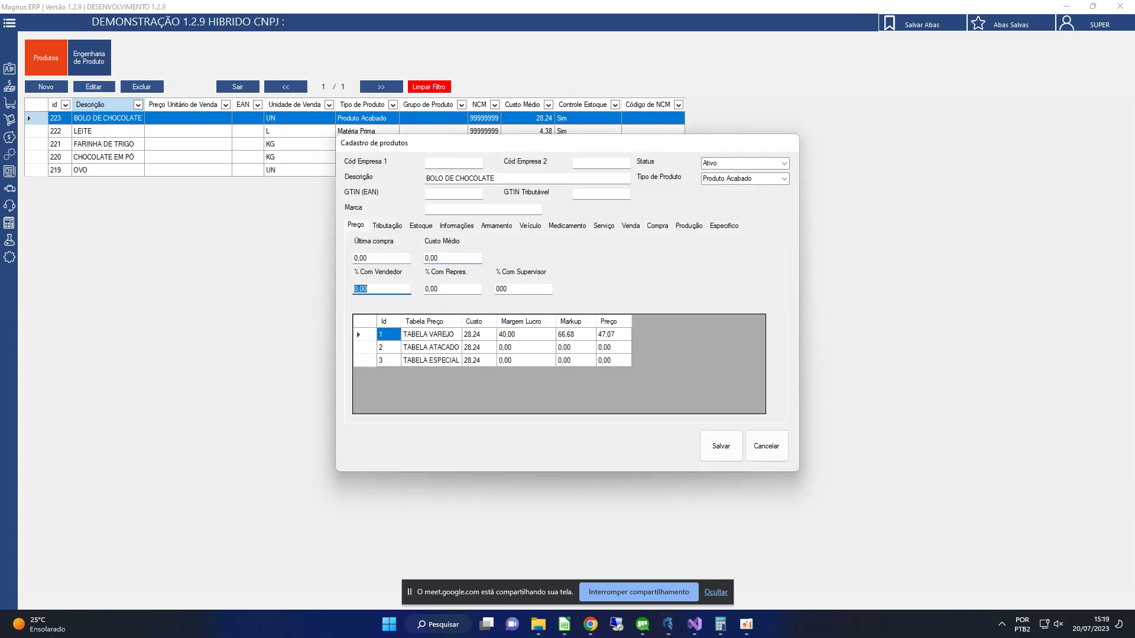
{"action": "left_click", "coordinate": [718, 447]}
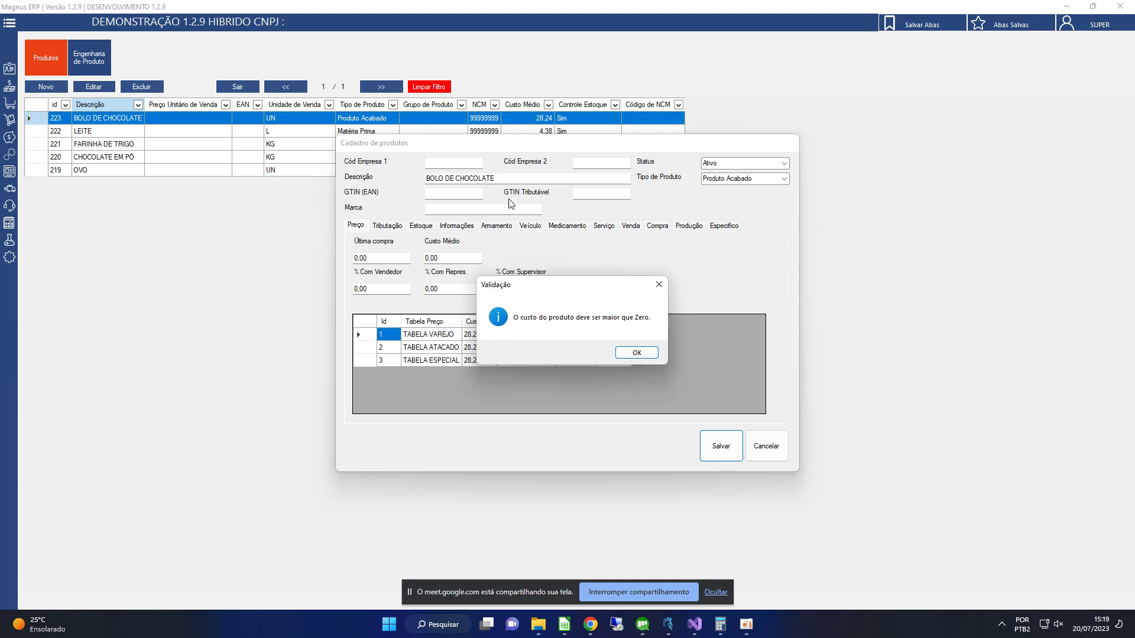
{"action": "left_click", "coordinate": [640, 353]}
Set Última compra and Custo Médio of BOLO DE CHOCOLATE to 0,01 and save the product
{"action": "key", "text": "shift+Tab"}
{"action": "type", "text": "0,001"}
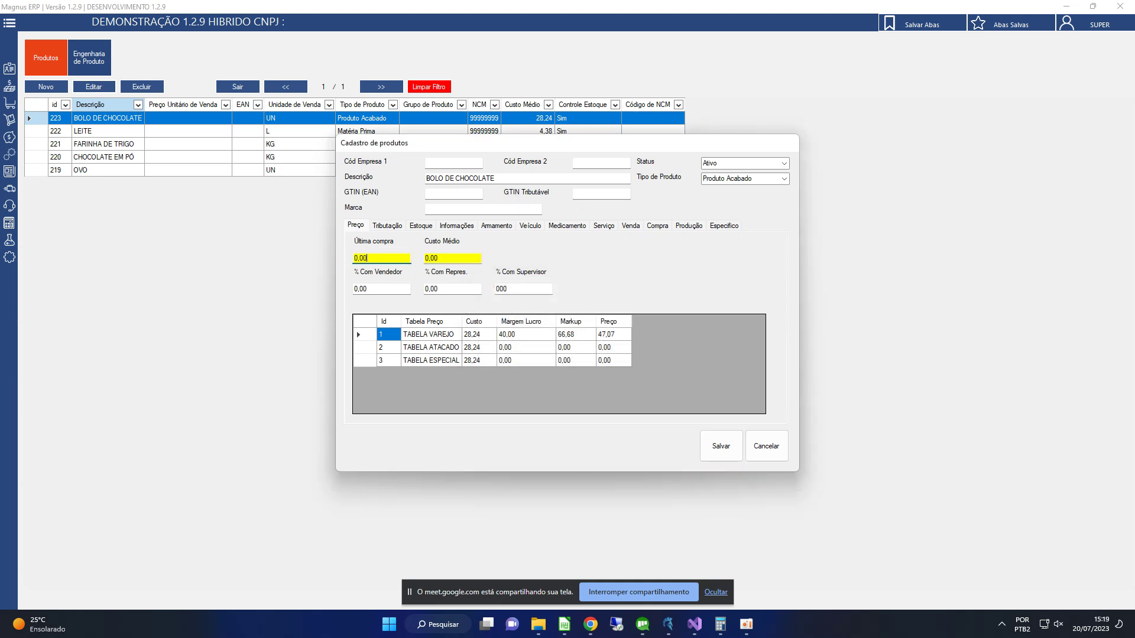
{"action": "key", "text": "BackSpace"}
{"action": "key", "text": "BackSpace"}
{"action": "type", "text": "1"}
{"action": "key", "text": "Tab"}
{"action": "type", "text": "0,01"}
{"action": "left_click", "coordinate": [714, 456]}
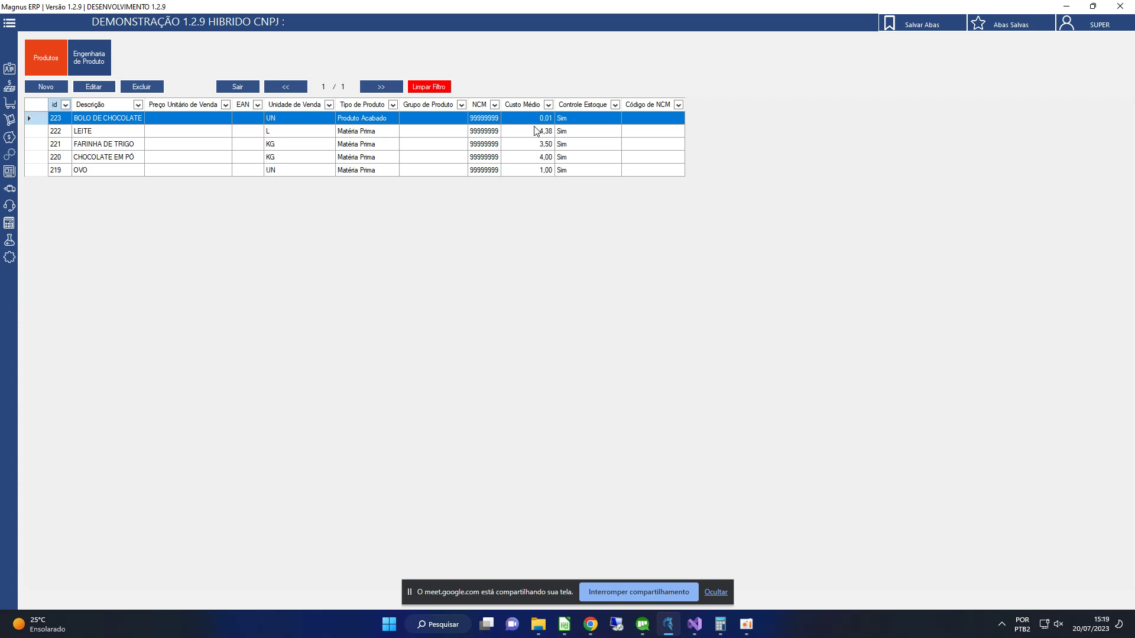
Run Atualizar custo on the BOLO DE CHOCOLATE record in Engenharia de Produto and dismiss the resulting message
{"action": "left_click", "coordinate": [100, 56]}
{"action": "right_click", "coordinate": [128, 127]}
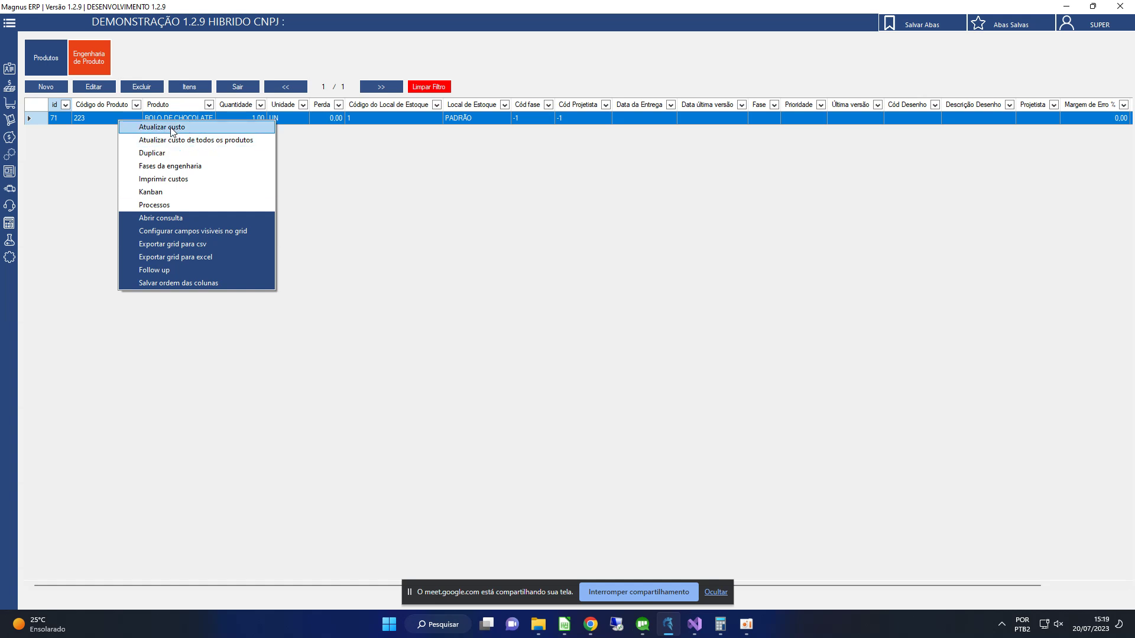
{"action": "left_click", "coordinate": [44, 46]}
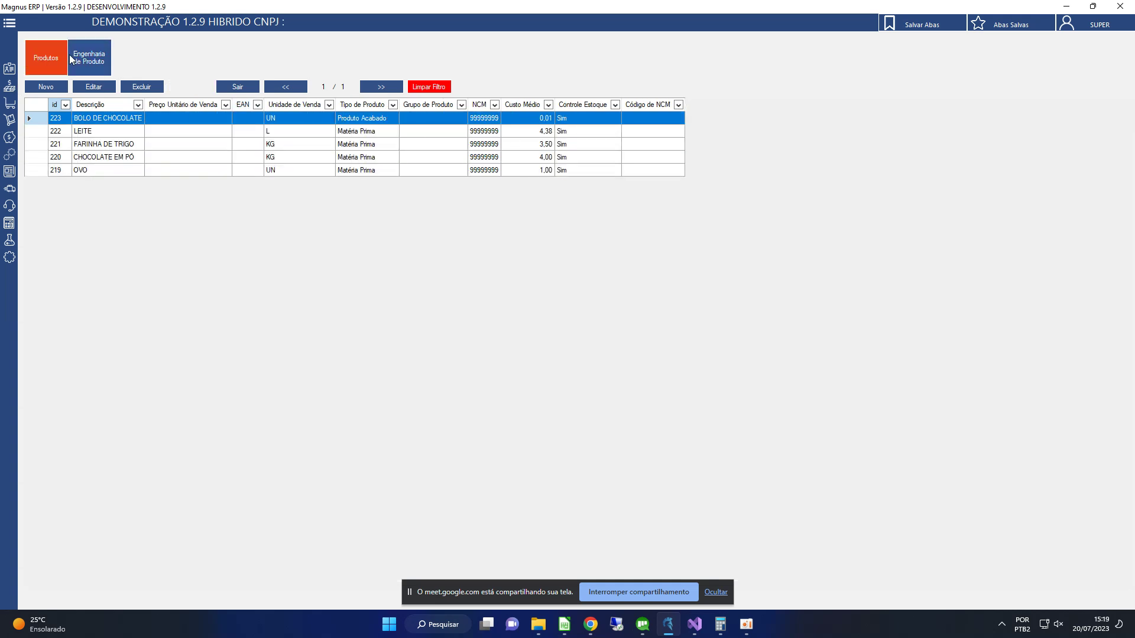
{"action": "right_click", "coordinate": [133, 123]}
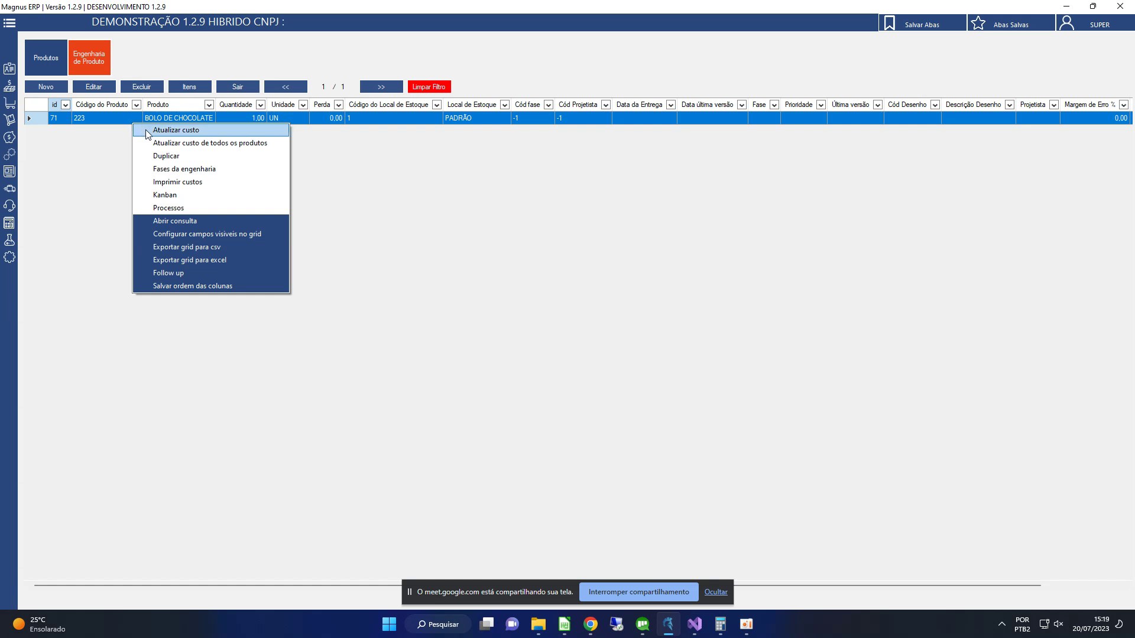
{"action": "left_click", "coordinate": [148, 130]}
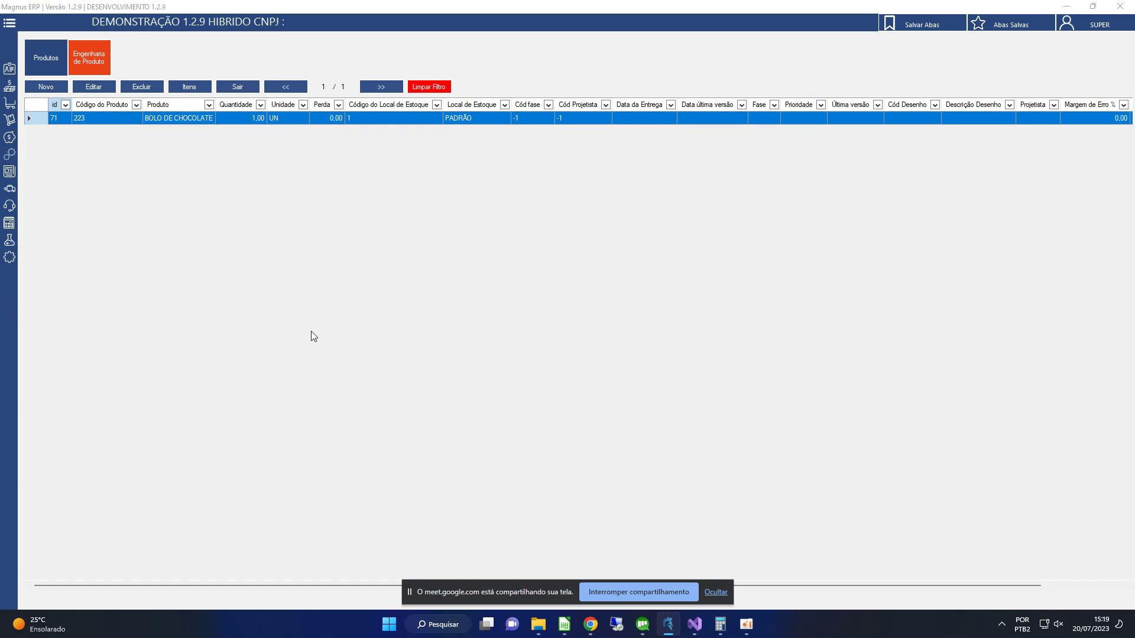
{"action": "left_click_drag", "start_coordinate": [572, 286], "coordinate": [253, 155]}
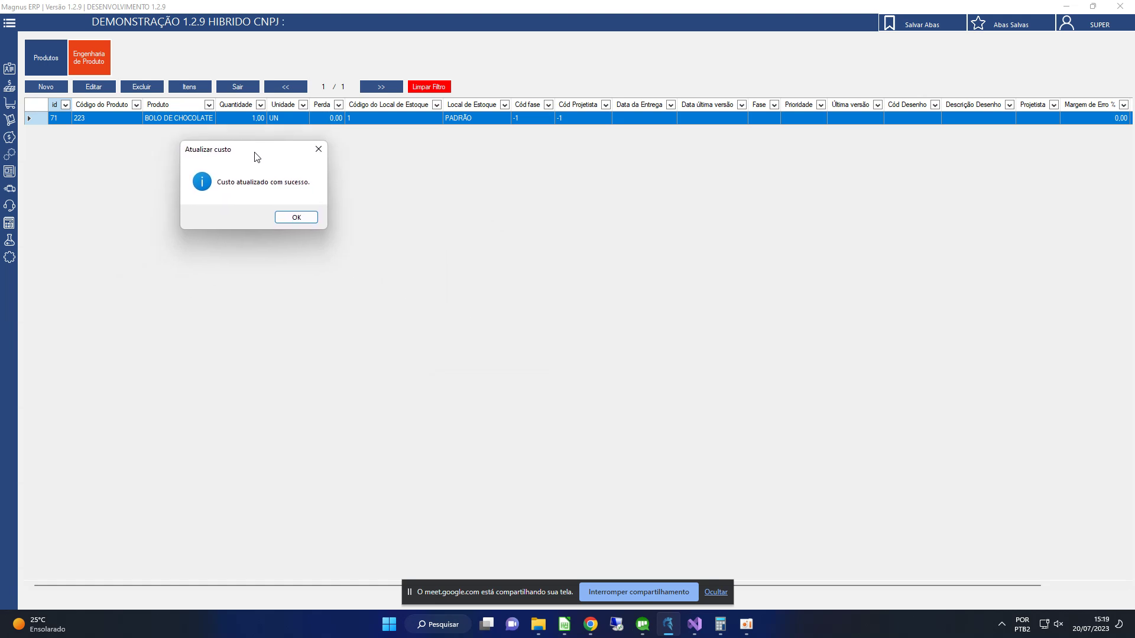
{"action": "left_click", "coordinate": [302, 223]}
Check the Custo Médio of BOLO DE CHOCOLATE in the Produtos list and its costs and price tables in the product record
{"action": "left_click", "coordinate": [60, 55]}
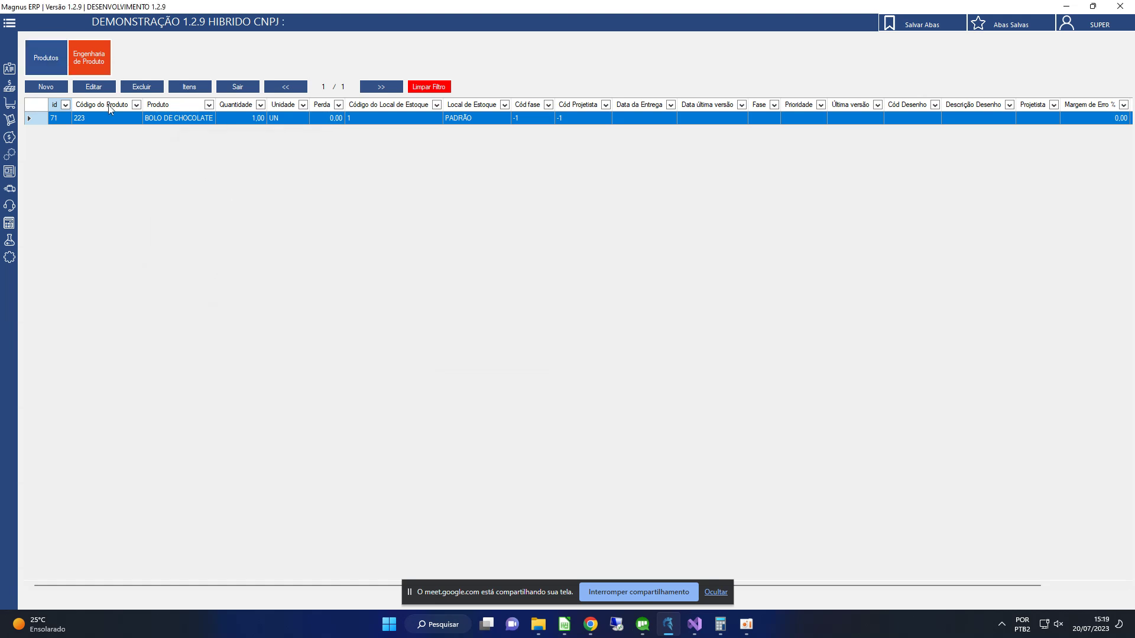
{"action": "left_click", "coordinate": [519, 119]}
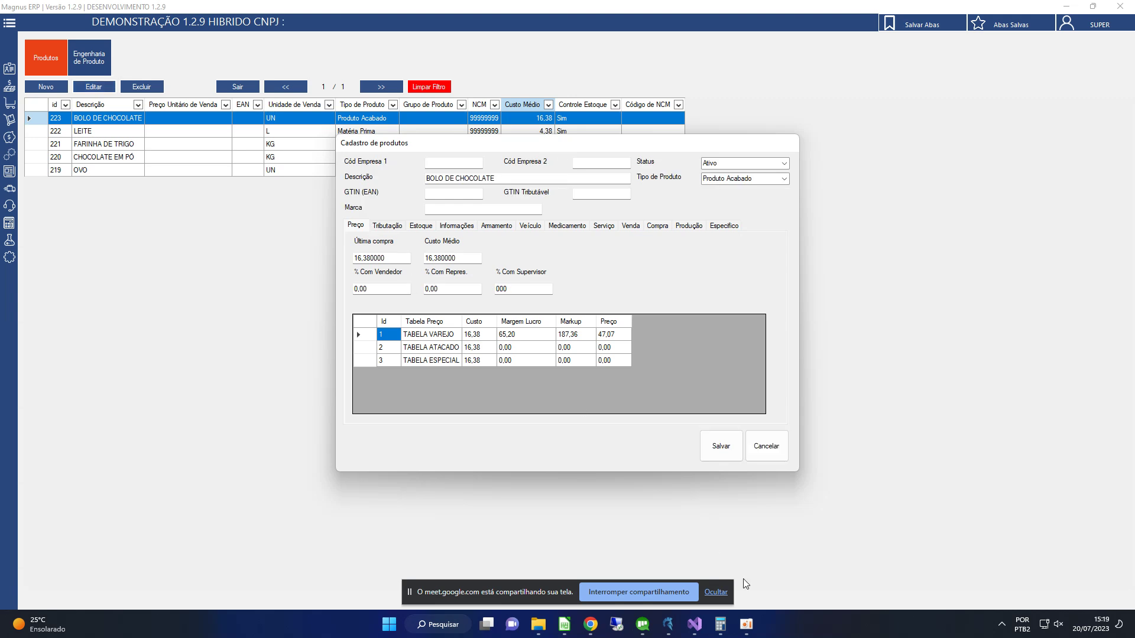
Switch to the LibreOffice Calc spreadsheet, place it beside the product record and compare the TOTAL in E6 with the product's costs
{"action": "left_click", "coordinate": [564, 624]}
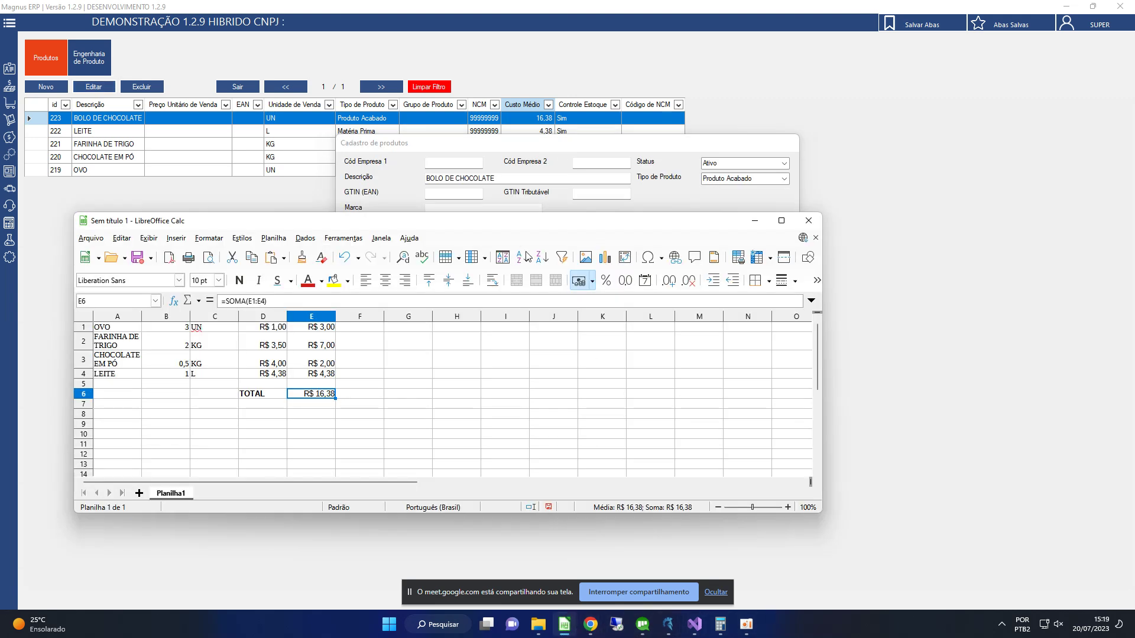
{"action": "left_click_drag", "start_coordinate": [497, 228], "coordinate": [948, 144]}
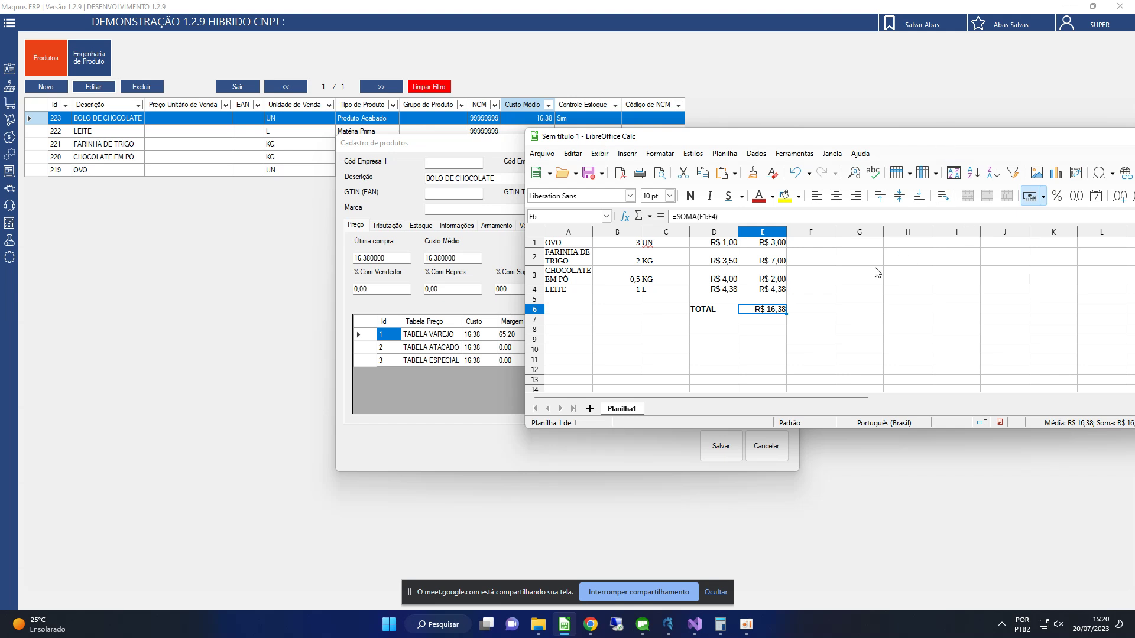
{"action": "left_click", "coordinate": [822, 310]}
{"action": "left_click", "coordinate": [775, 310]}
{"action": "left_click", "coordinate": [818, 311]}
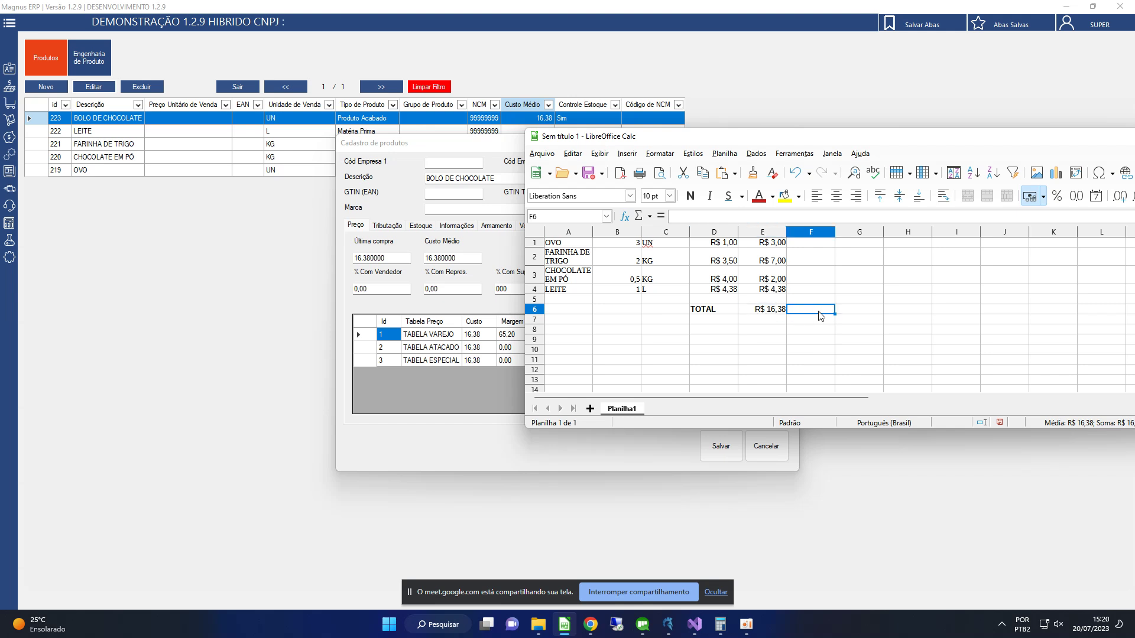
{"action": "left_click", "coordinate": [771, 317]}
{"action": "left_click", "coordinate": [779, 313]}
{"action": "left_click", "coordinate": [788, 318]}
{"action": "left_click", "coordinate": [780, 313]}
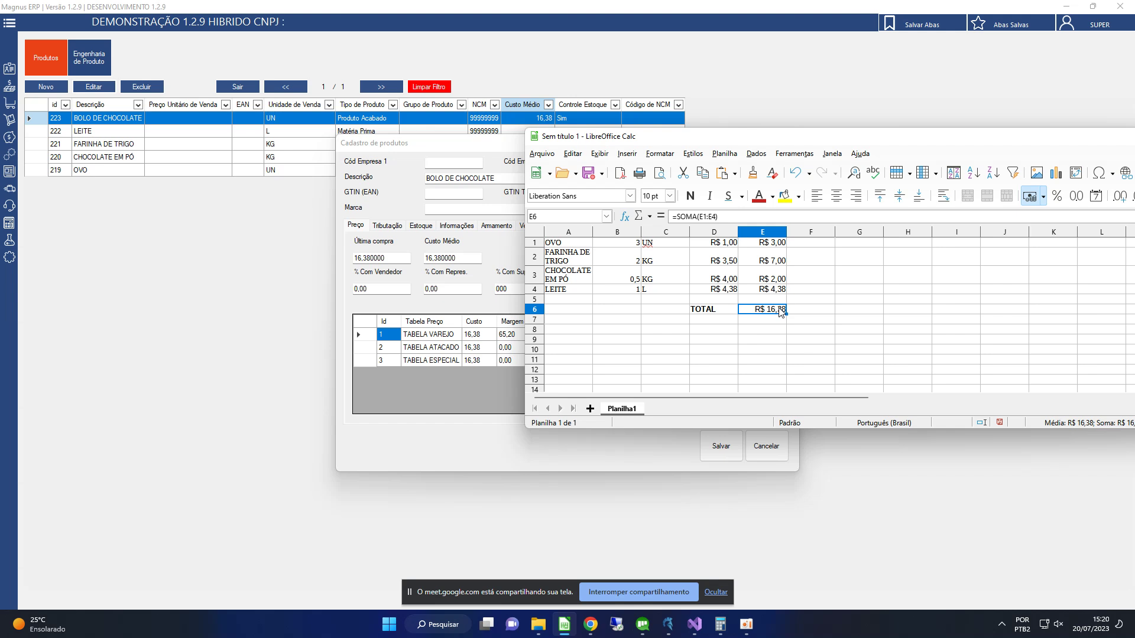
{"action": "key", "text": "Up"}
{"action": "key", "text": "Right"}
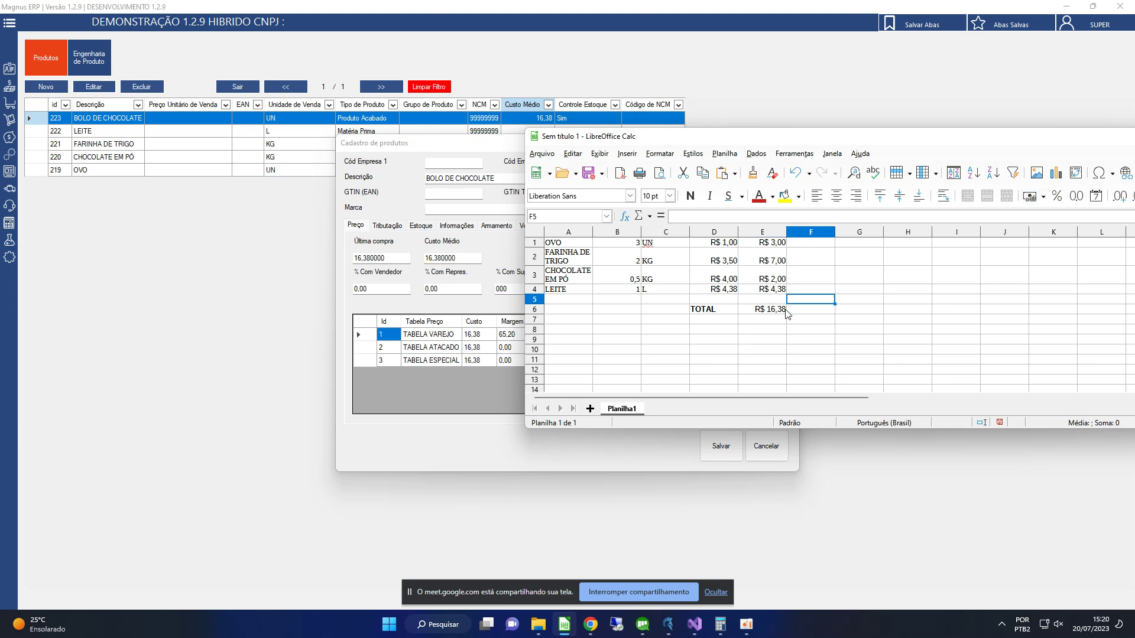
{"action": "left_click", "coordinate": [784, 312]}
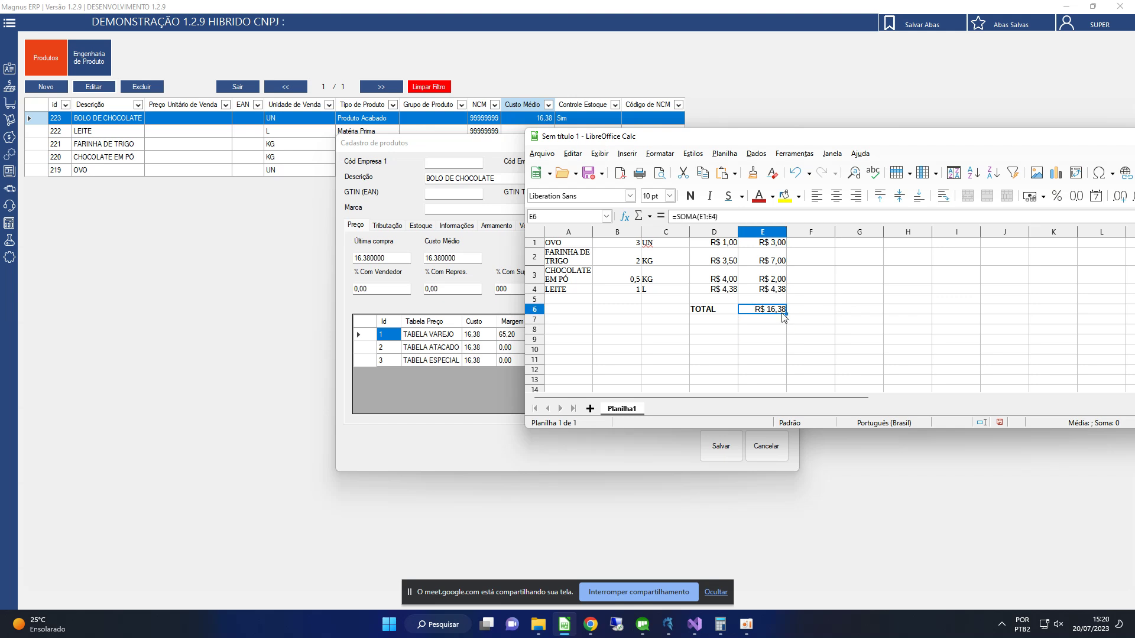
{"action": "left_click", "coordinate": [801, 312]}
{"action": "left_click", "coordinate": [776, 312]}
{"action": "left_click", "coordinate": [798, 311]}
{"action": "left_click", "coordinate": [775, 312]}
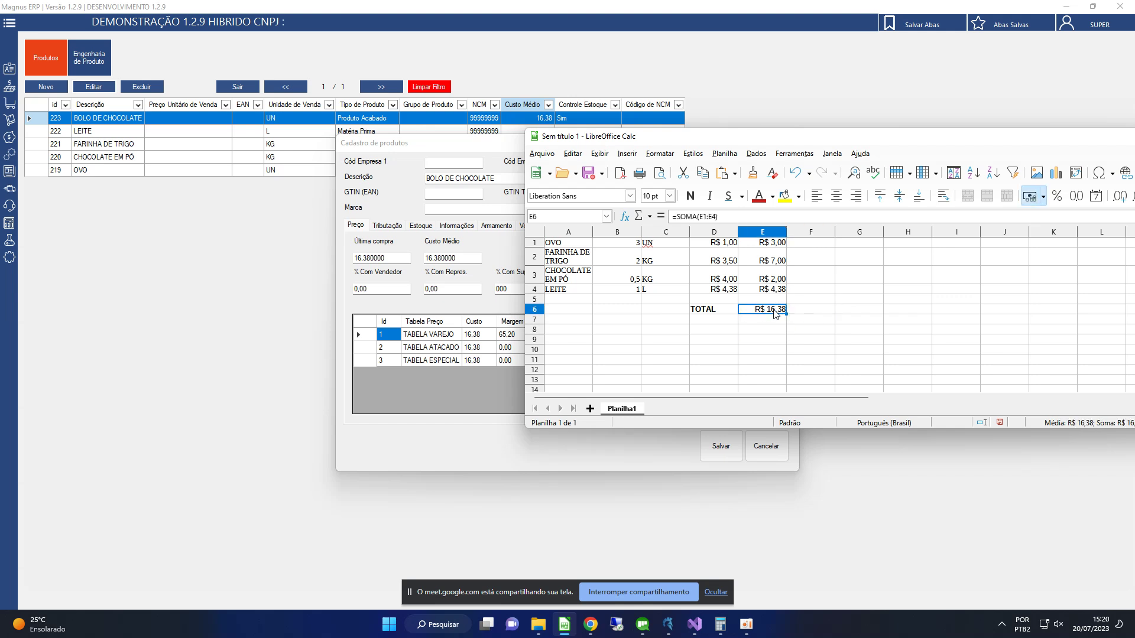
{"action": "left_click", "coordinate": [776, 301]}
{"action": "left_click", "coordinate": [781, 312]}
{"action": "left_click", "coordinate": [715, 311]}
{"action": "left_click", "coordinate": [750, 313]}
{"action": "left_click", "coordinate": [823, 311]}
{"action": "left_click", "coordinate": [807, 318]}
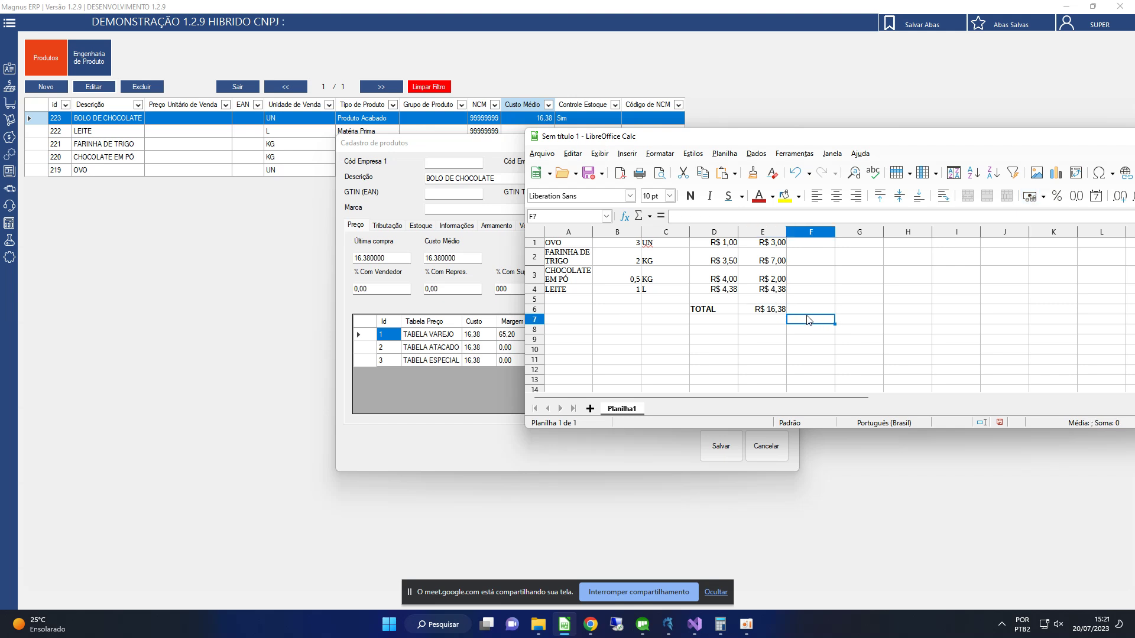
{"action": "left_click", "coordinate": [804, 311]}
{"action": "left_click", "coordinate": [803, 318]}
{"action": "left_click", "coordinate": [756, 308]}
{"action": "left_click", "coordinate": [793, 311]}
{"action": "left_click", "coordinate": [819, 322]}
{"action": "left_click", "coordinate": [762, 311]}
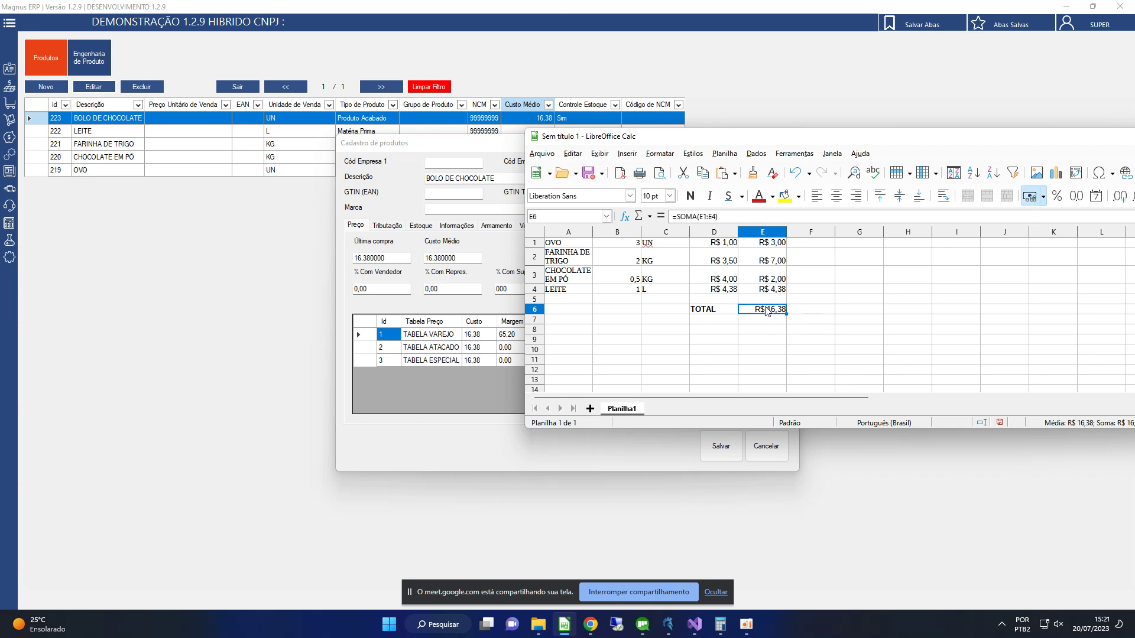
{"action": "left_click", "coordinate": [797, 322]}
{"action": "left_click", "coordinate": [762, 310]}
Move the spreadsheet farther aside and close the BOLO DE CHOCOLATE product record in Magnus ERP without saving
{"action": "left_click_drag", "start_coordinate": [621, 137], "coordinate": [731, 124]}
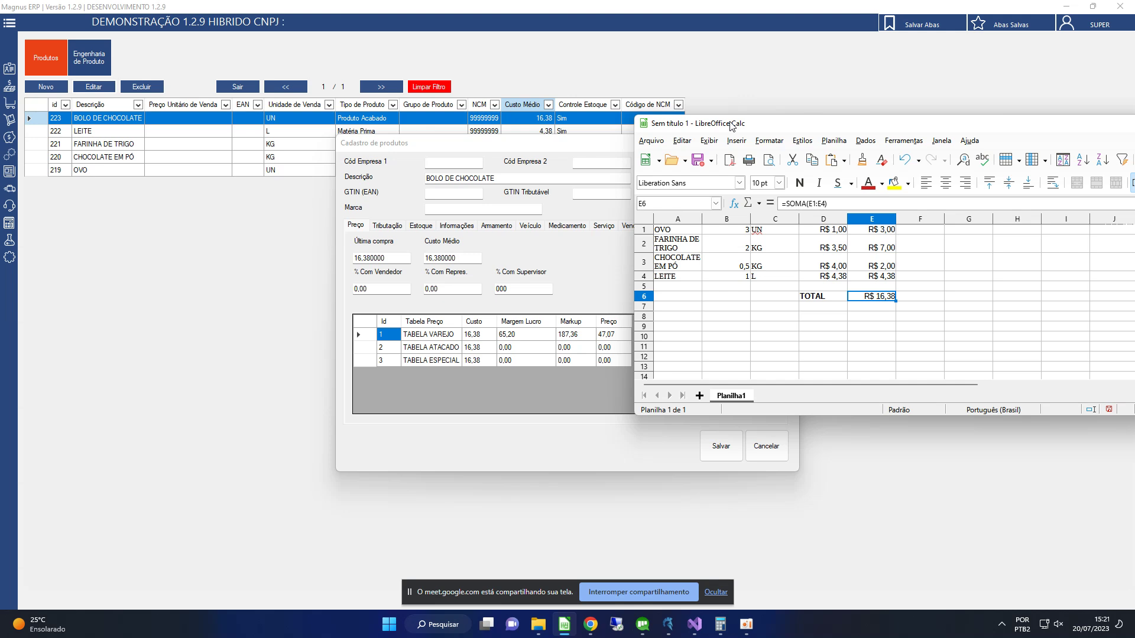
{"action": "left_click", "coordinate": [583, 267]}
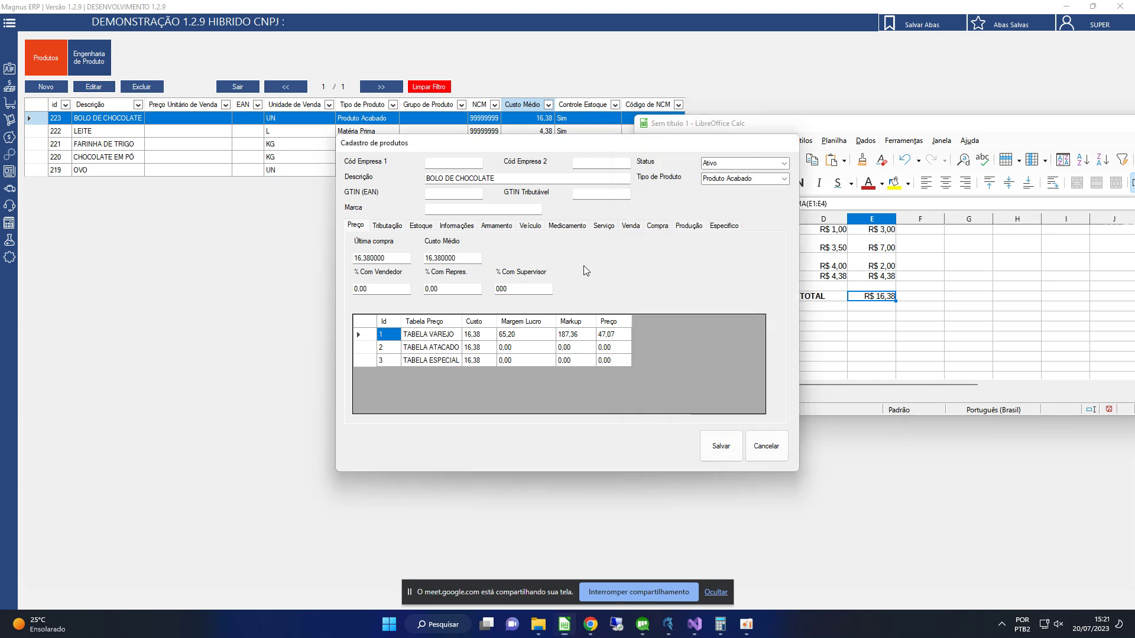
{"action": "left_click", "coordinate": [767, 447]}
{"action": "left_click", "coordinate": [148, 178]}
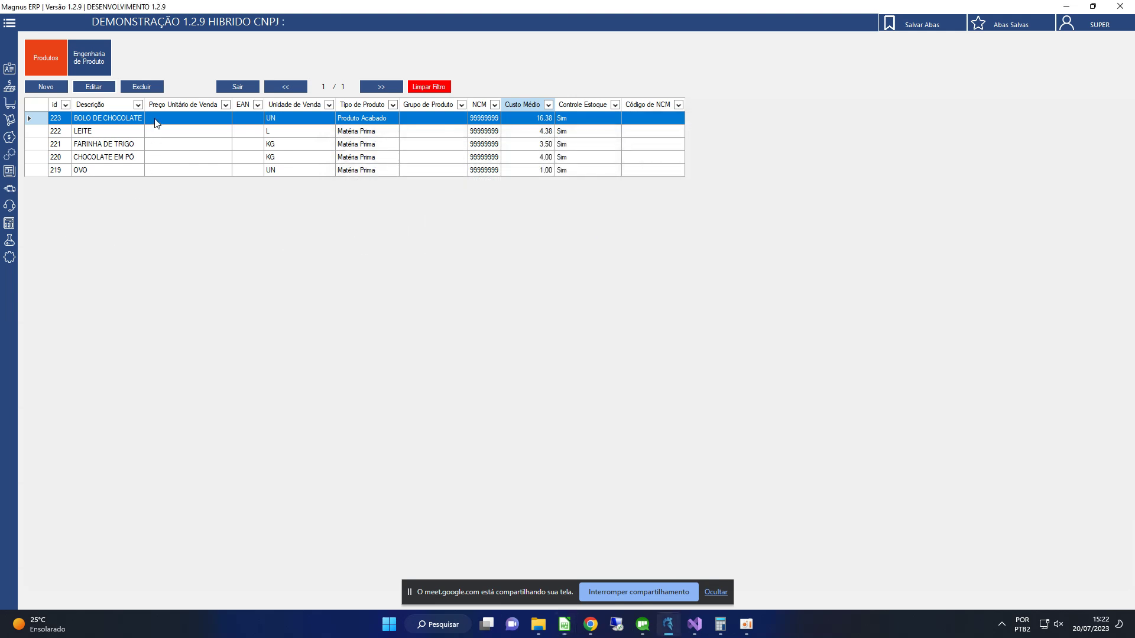
{"action": "left_click", "coordinate": [157, 123]}
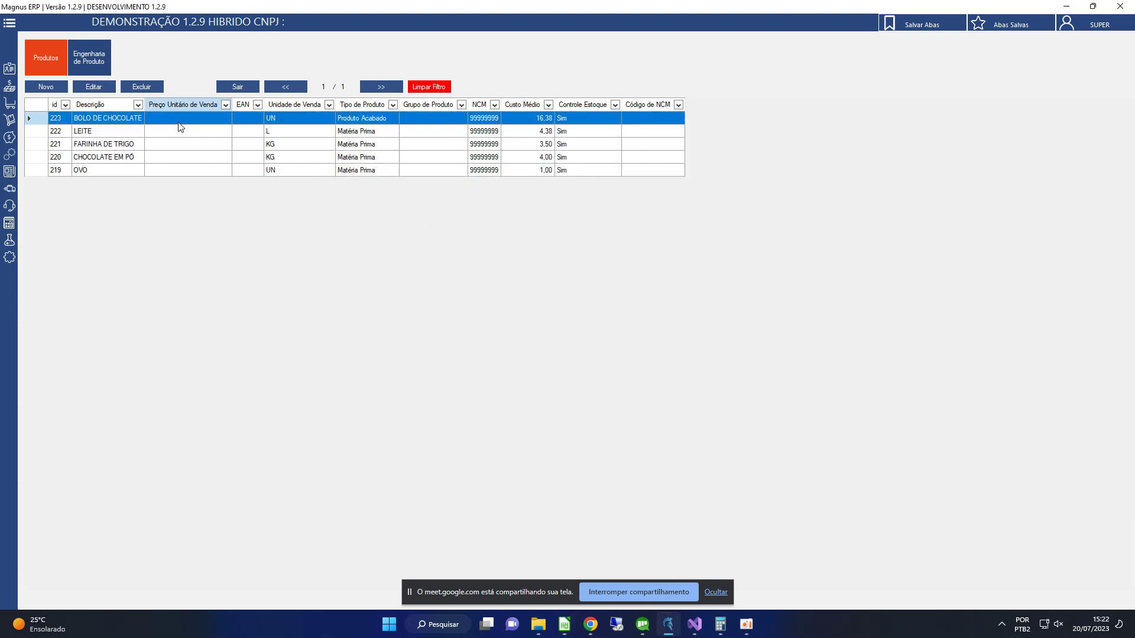
Review the BOLO DE CHOCOLATE entries in Engenharia de Produto and in the Produtos list, ending in Engenharia de Produto
{"action": "left_click", "coordinate": [88, 57]}
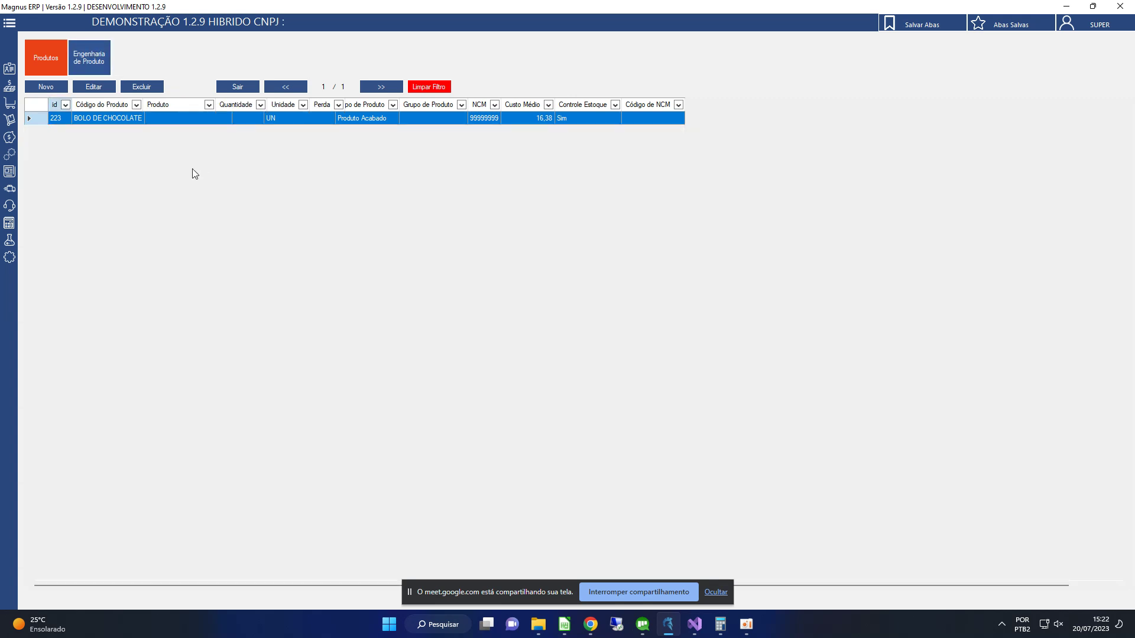
{"action": "left_click", "coordinate": [163, 118]}
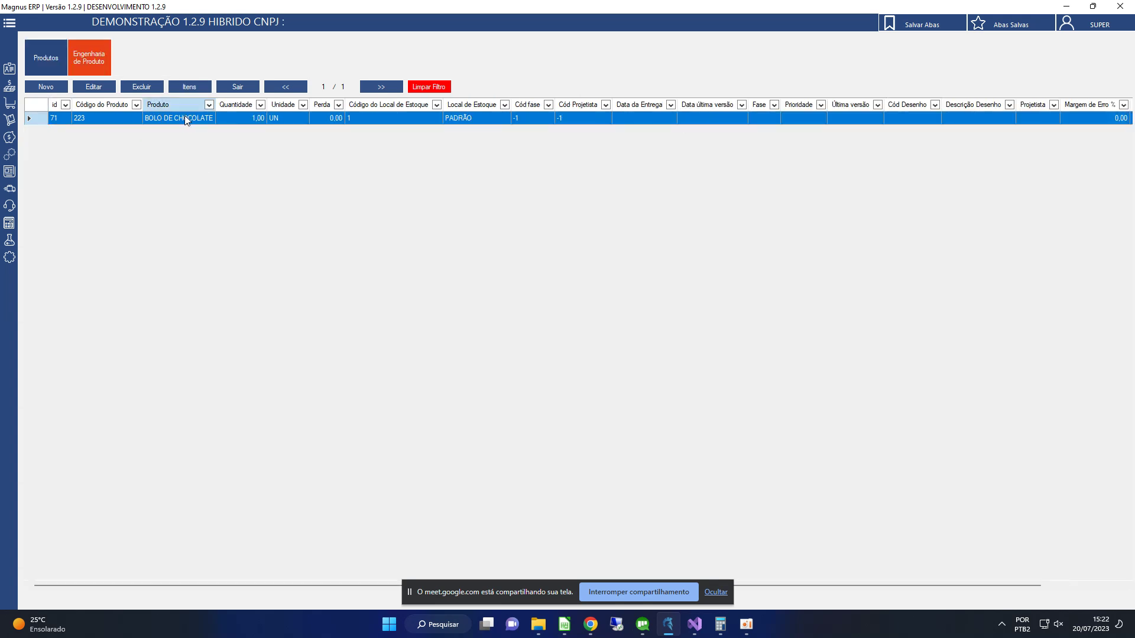
{"action": "left_click", "coordinate": [9, 85]}
{"action": "left_click", "coordinate": [8, 88]}
{"action": "left_click", "coordinate": [61, 57]}
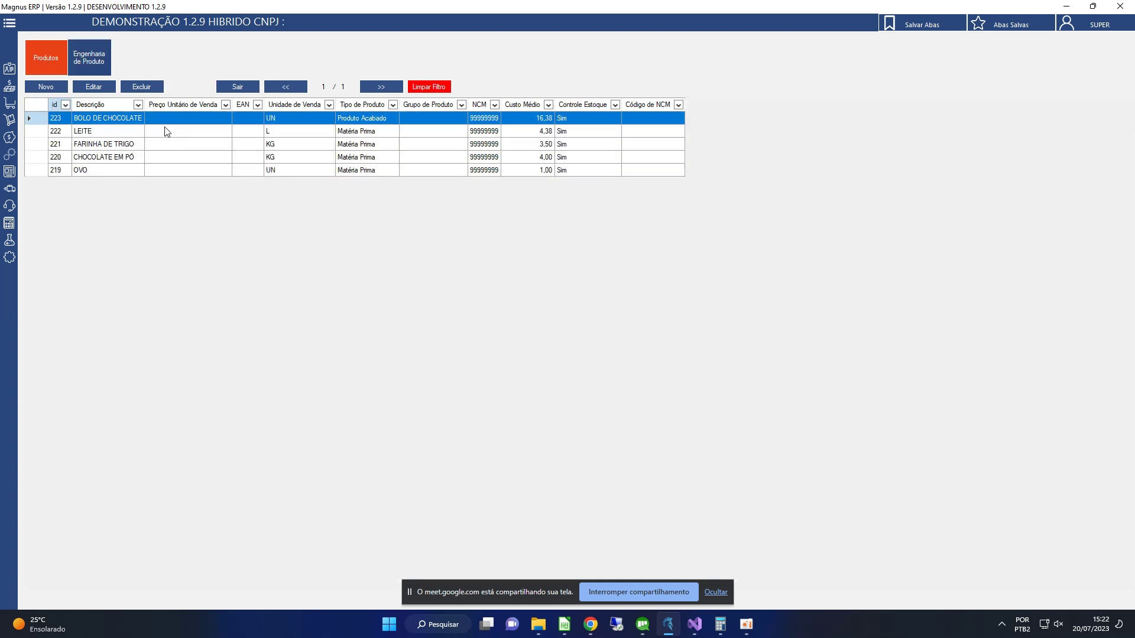
{"action": "left_click", "coordinate": [72, 64]}
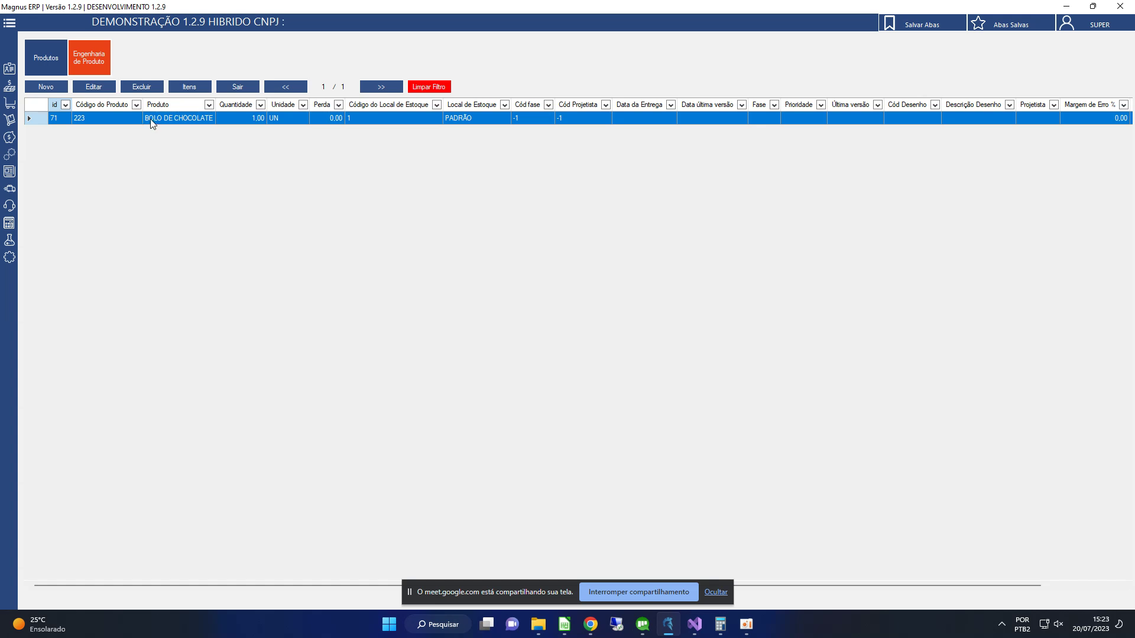
{"action": "key", "text": "alt+Tab"}
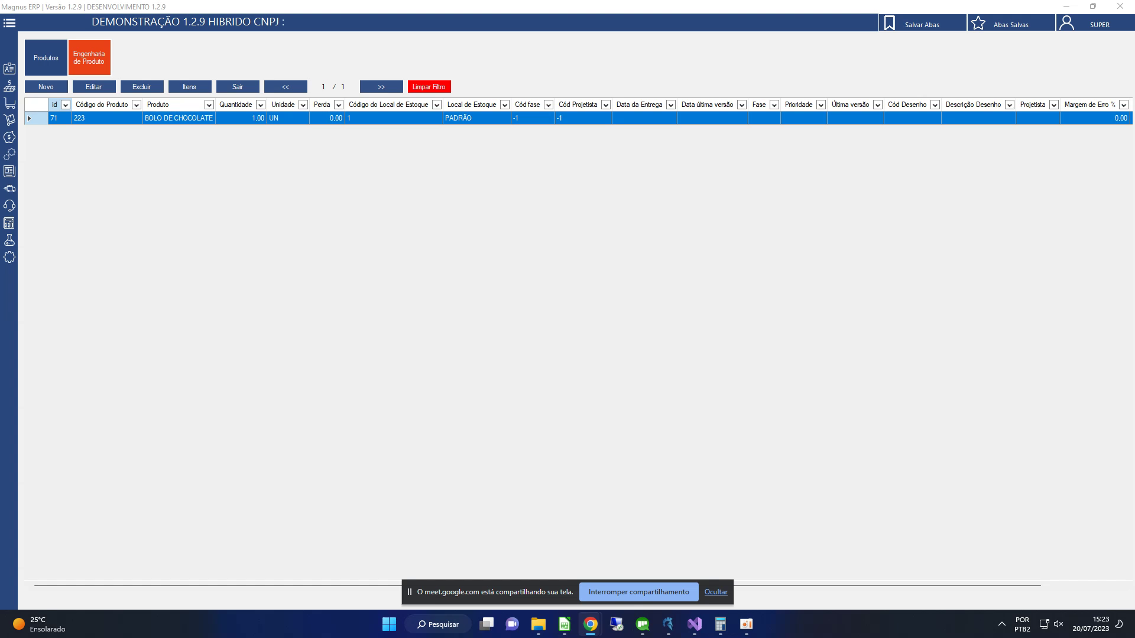
{"action": "right_click", "coordinate": [212, 126]}
{"action": "left_click", "coordinate": [203, 125]}
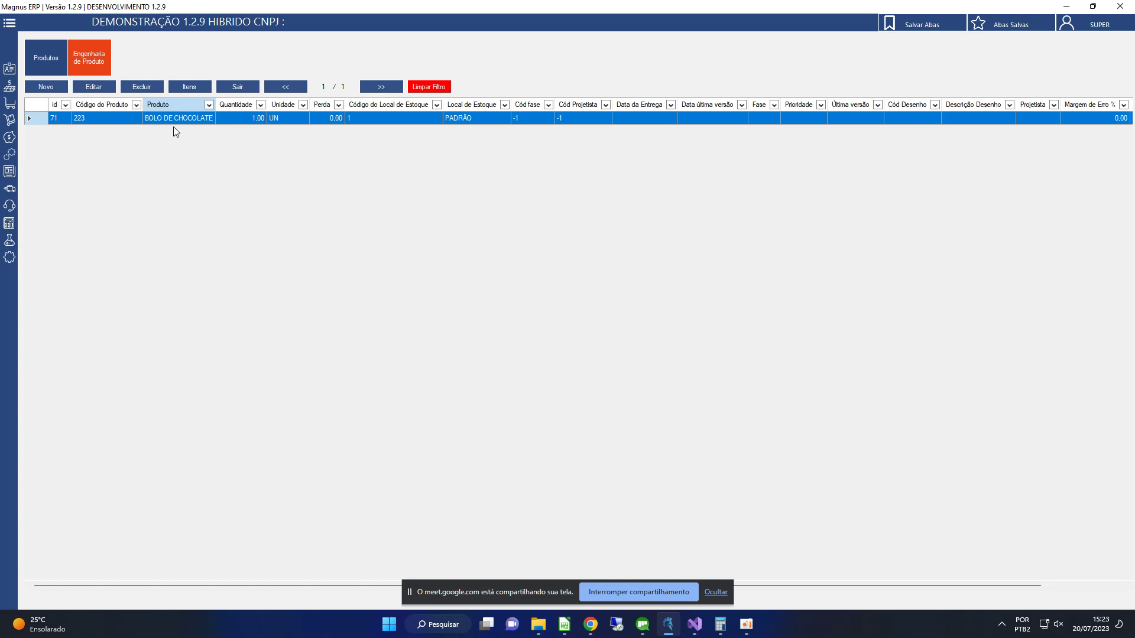
{"action": "right_click", "coordinate": [172, 118]}
{"action": "left_click", "coordinate": [177, 123]}
Open the Itens of the BOLO DE CHOCOLATE engineering record and look through its ingredients and quantities
{"action": "left_click", "coordinate": [200, 88]}
{"action": "left_click", "coordinate": [449, 235]}
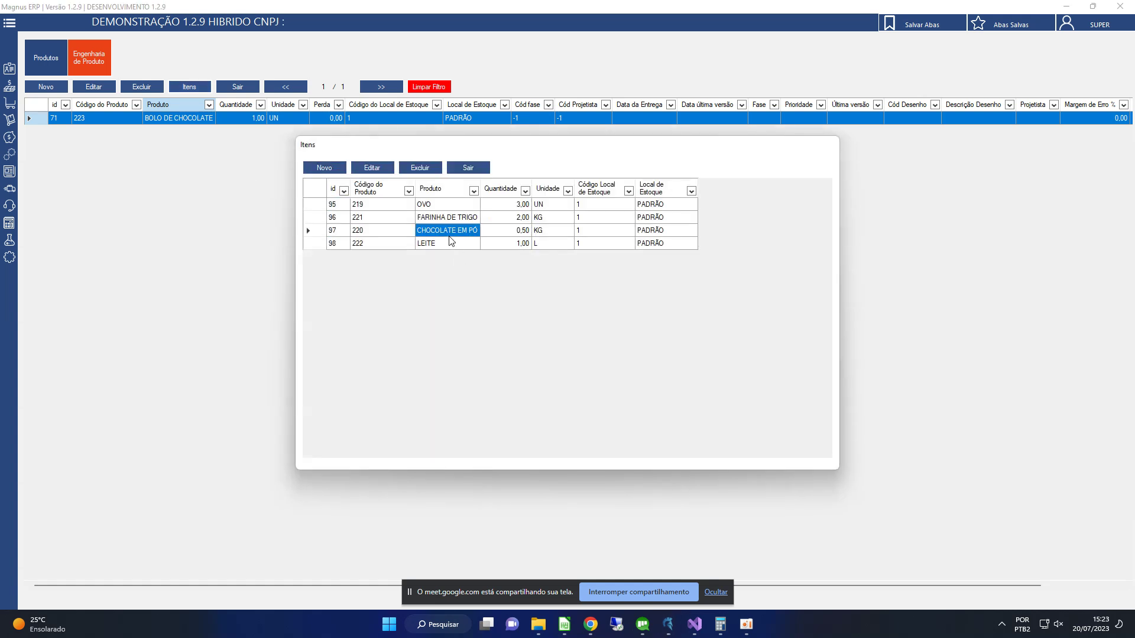
{"action": "left_click", "coordinate": [451, 222]}
{"action": "left_click", "coordinate": [454, 235]}
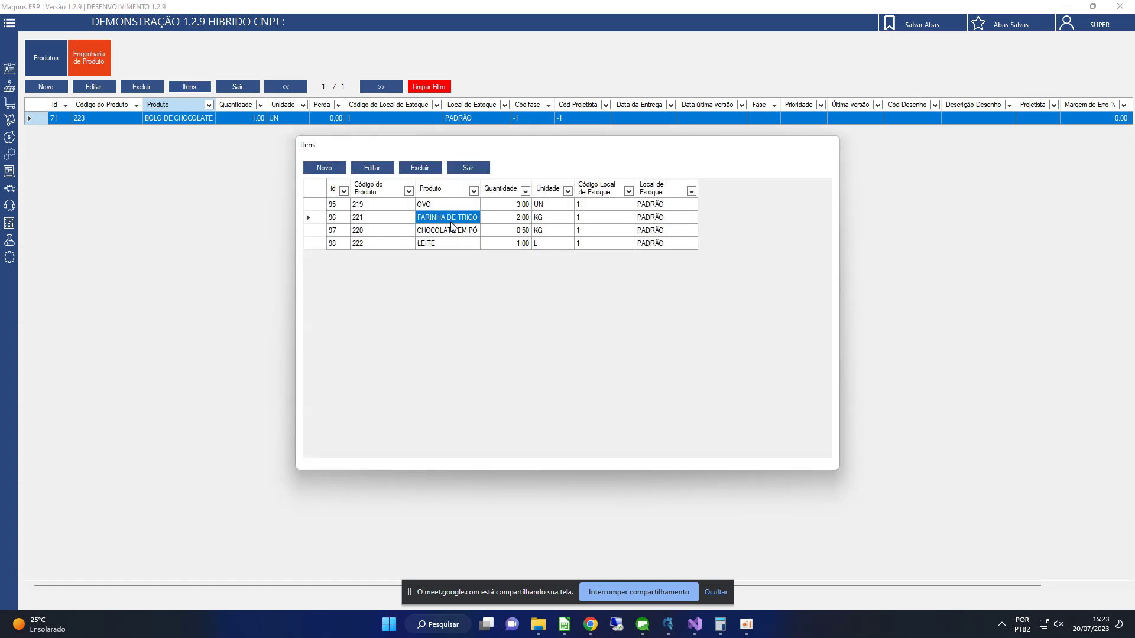
{"action": "left_click", "coordinate": [450, 205]}
{"action": "left_click", "coordinate": [450, 214]}
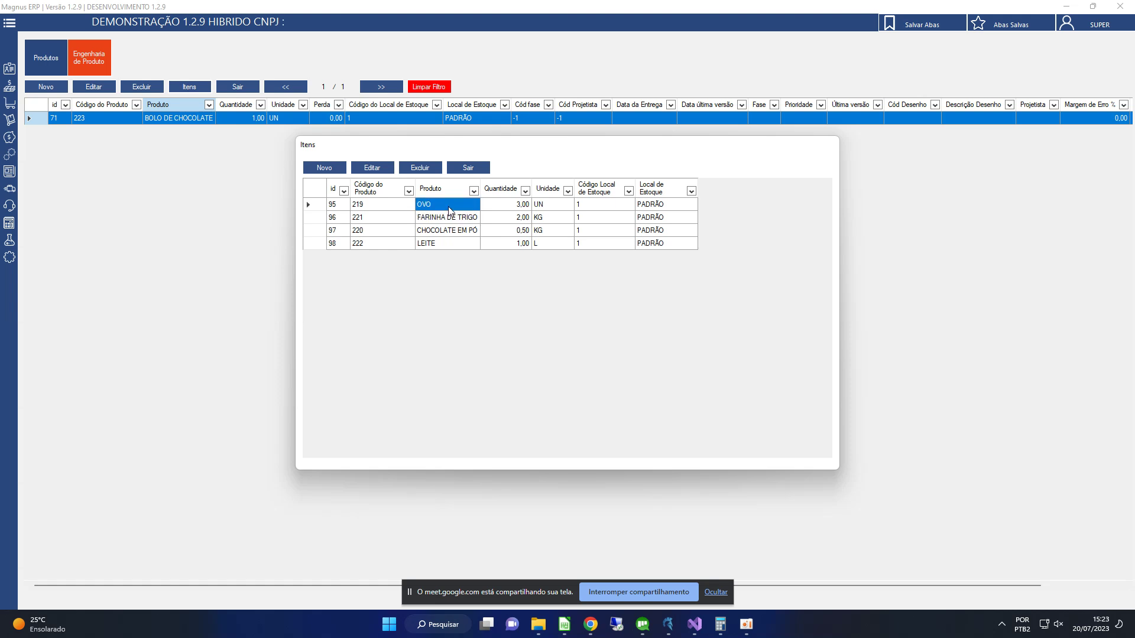
Open the OVO item for editing, examine its Processo, Etapa and Observação fields, and close it and the items list without saving
{"action": "left_click", "coordinate": [371, 171]}
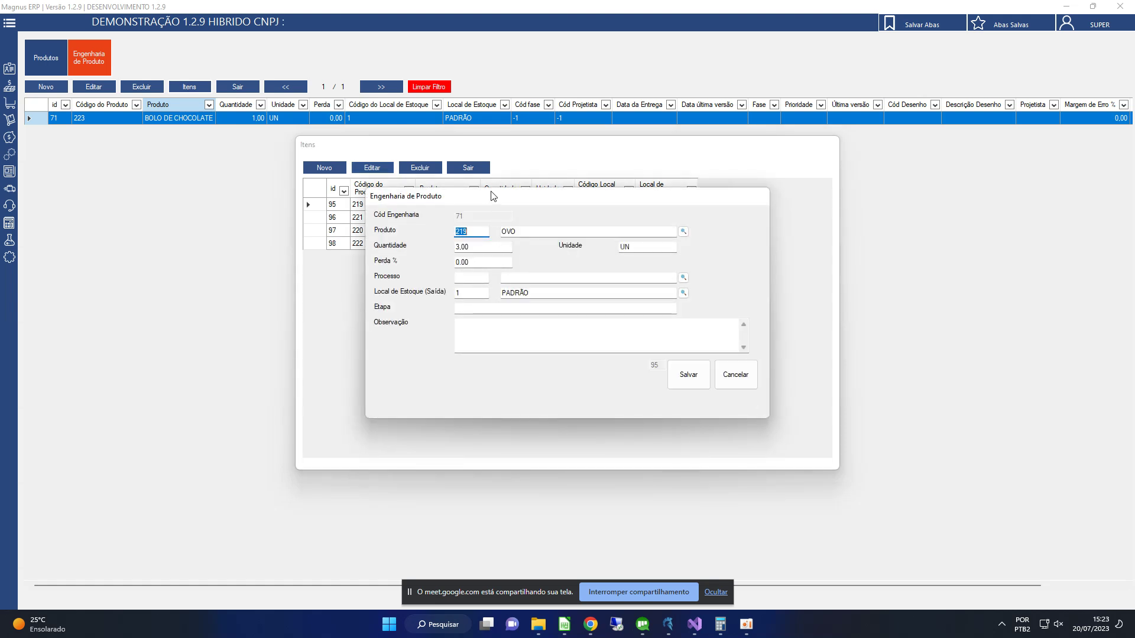
{"action": "left_click_drag", "start_coordinate": [494, 196], "coordinate": [443, 245]}
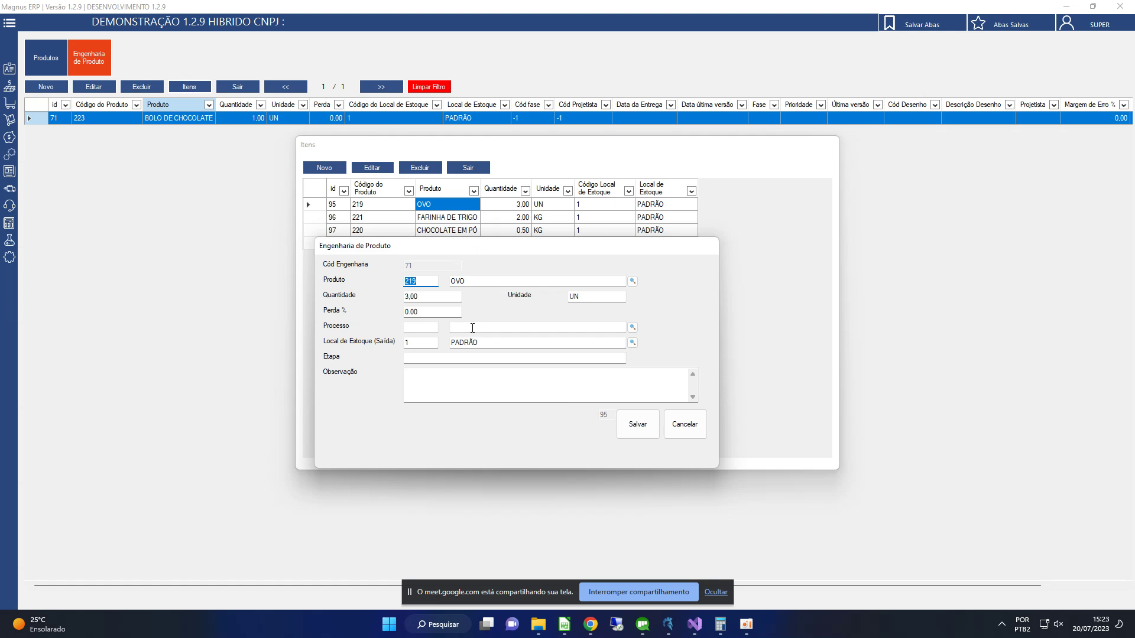
{"action": "left_click", "coordinate": [454, 358]}
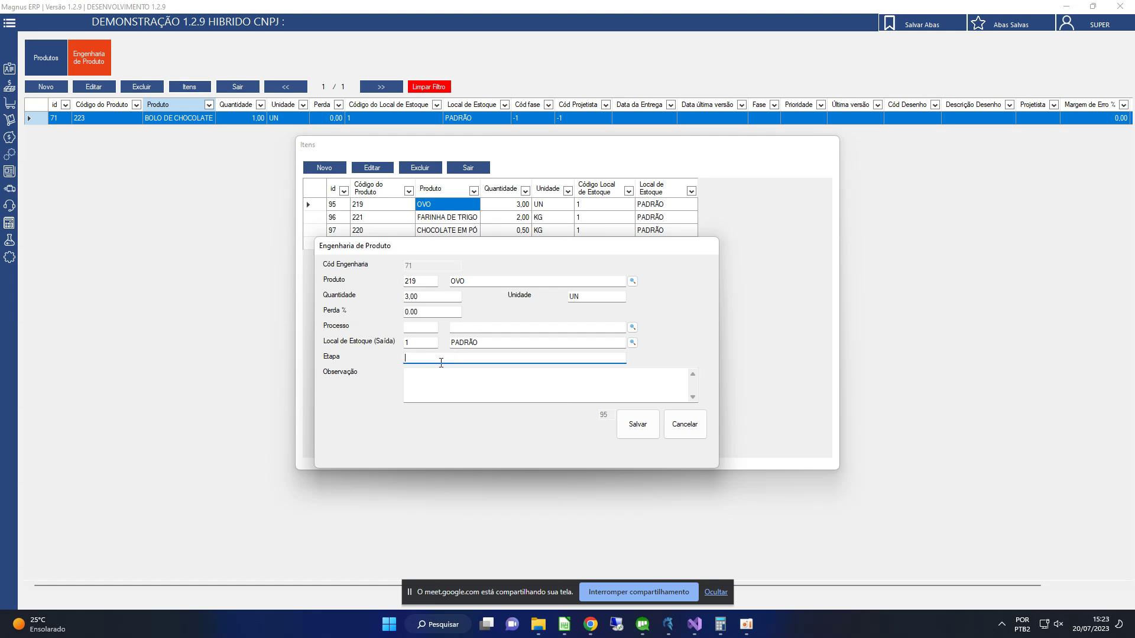
{"action": "left_click", "coordinate": [441, 381]}
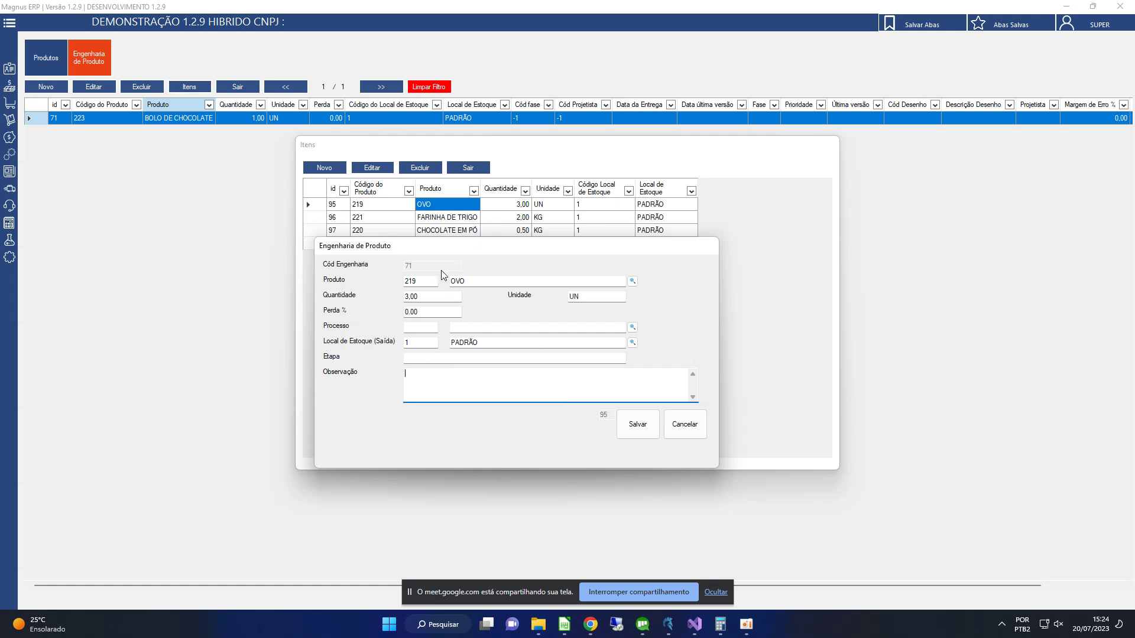
{"action": "mouse_move", "coordinate": [423, 249]}
{"action": "left_mouse_down"}
{"action": "mouse_move", "coordinate": [427, 220]}
{"action": "mouse_move", "coordinate": [436, 246]}
{"action": "mouse_move", "coordinate": [440, 231]}
{"action": "mouse_move", "coordinate": [425, 249]}
{"action": "left_mouse_up"}
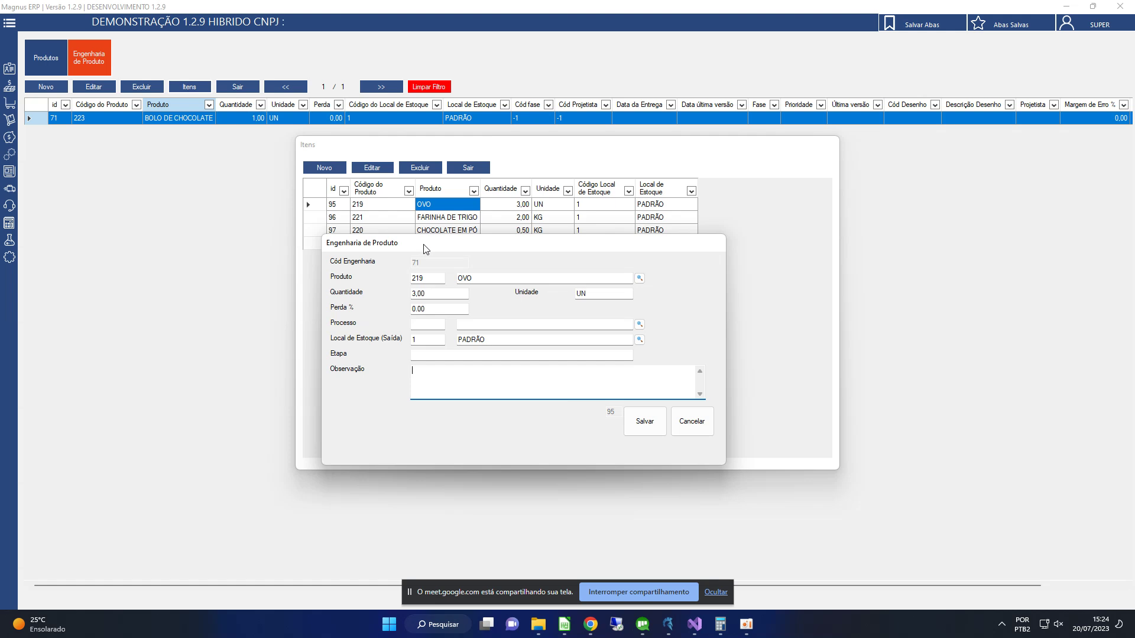
{"action": "left_click_drag", "start_coordinate": [423, 244], "coordinate": [424, 229]}
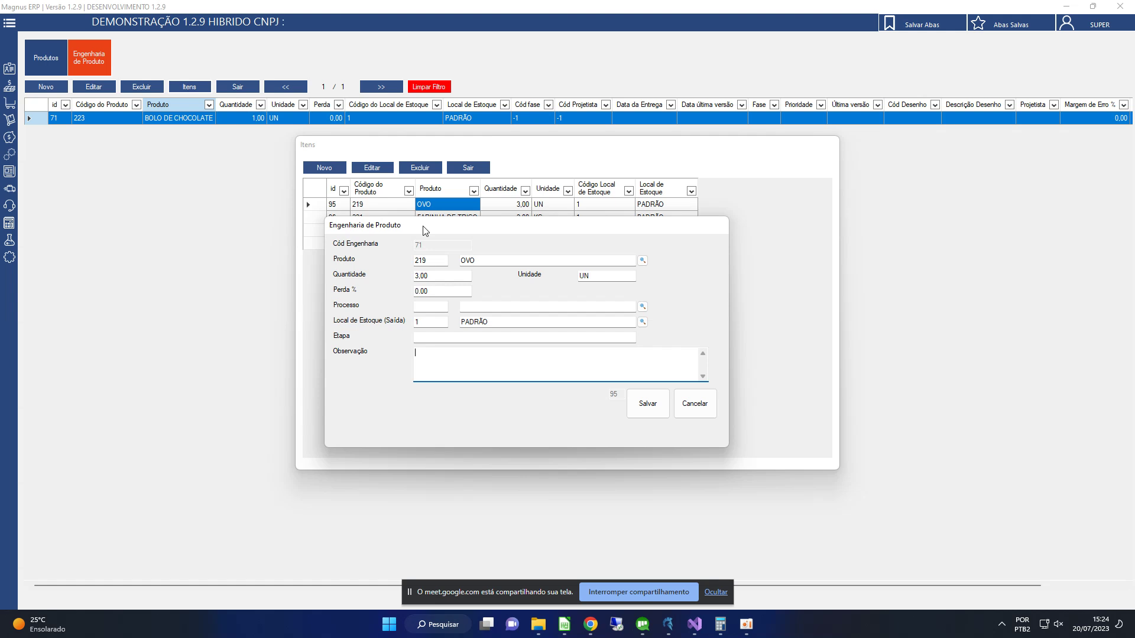
{"action": "left_click", "coordinate": [692, 404]}
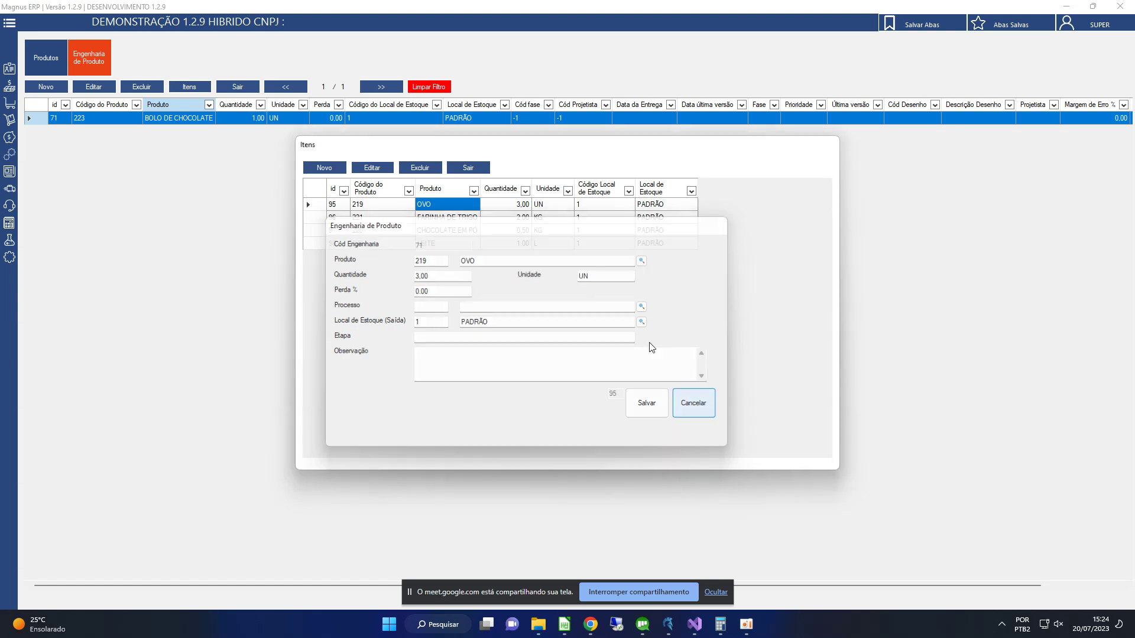
{"action": "left_click", "coordinate": [480, 172]}
{"action": "right_click", "coordinate": [181, 116]}
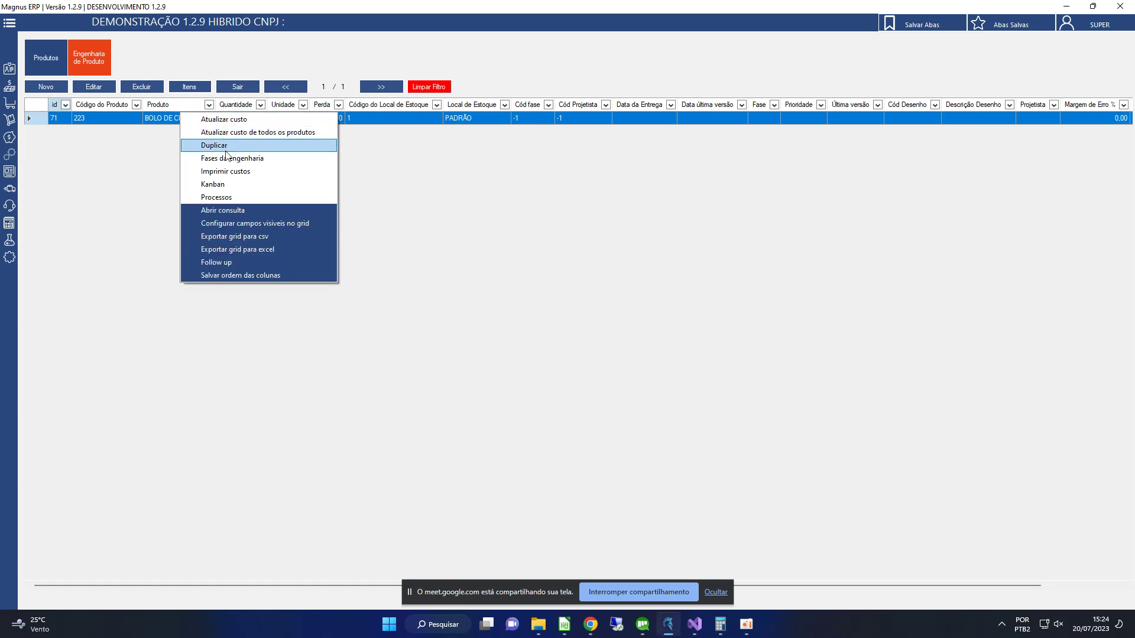
{"action": "left_click", "coordinate": [140, 121]}
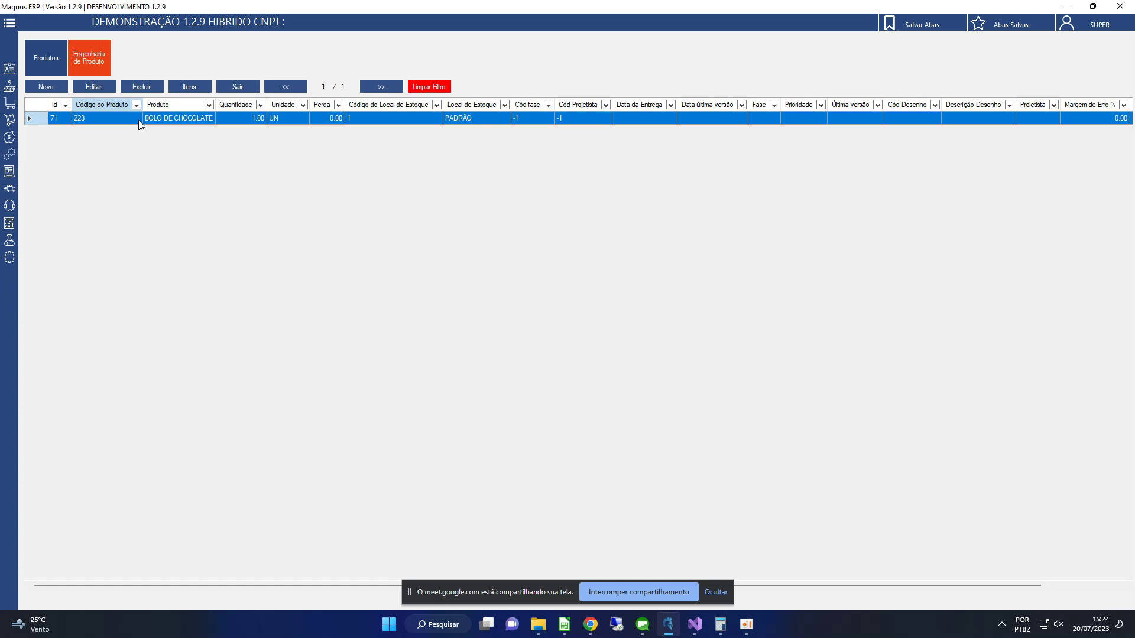
Open Processos de produção from the Engenharia section of Produção and look through the registered processes and their costs per minute
{"action": "left_click", "coordinate": [9, 22]}
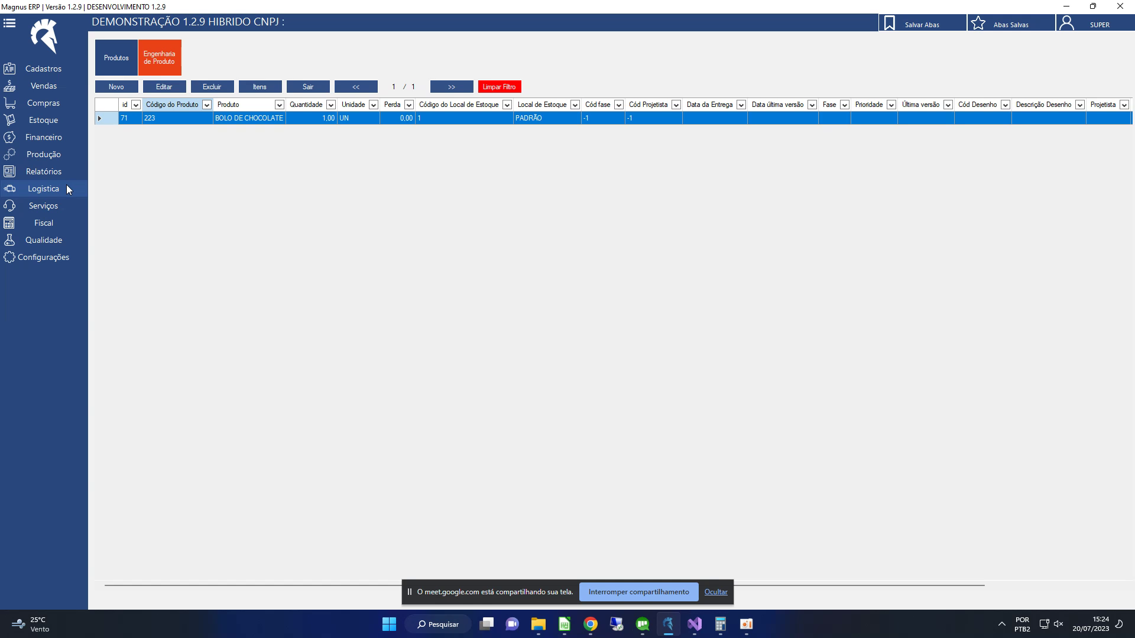
{"action": "left_click", "coordinate": [62, 158]}
{"action": "left_click", "coordinate": [126, 69]}
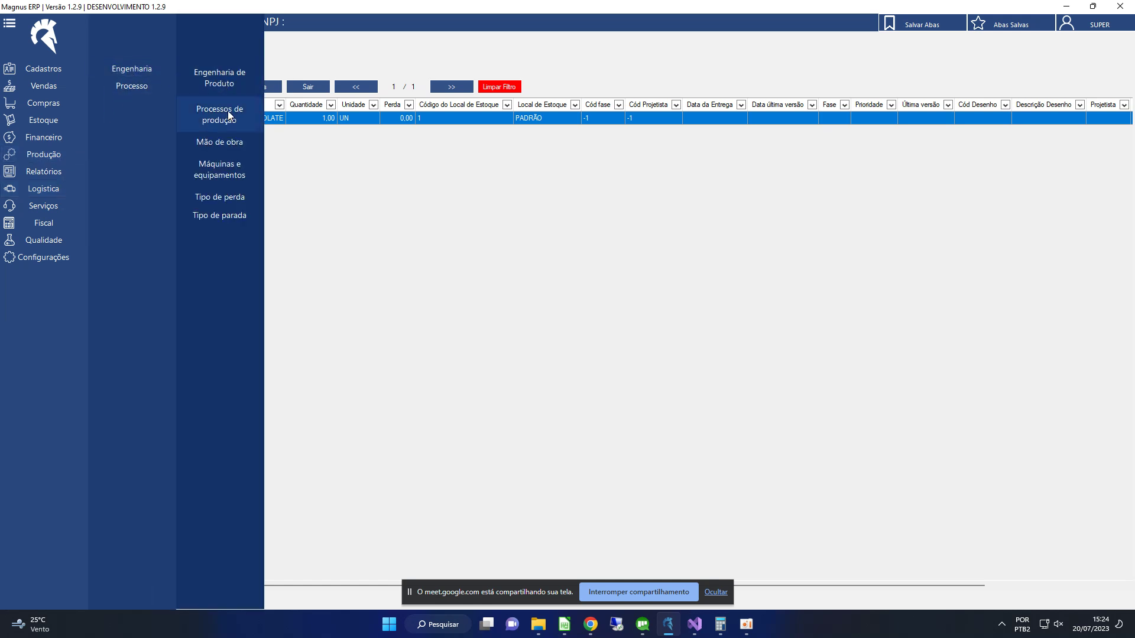
{"action": "left_click", "coordinate": [228, 111]}
{"action": "left_click", "coordinate": [121, 129]}
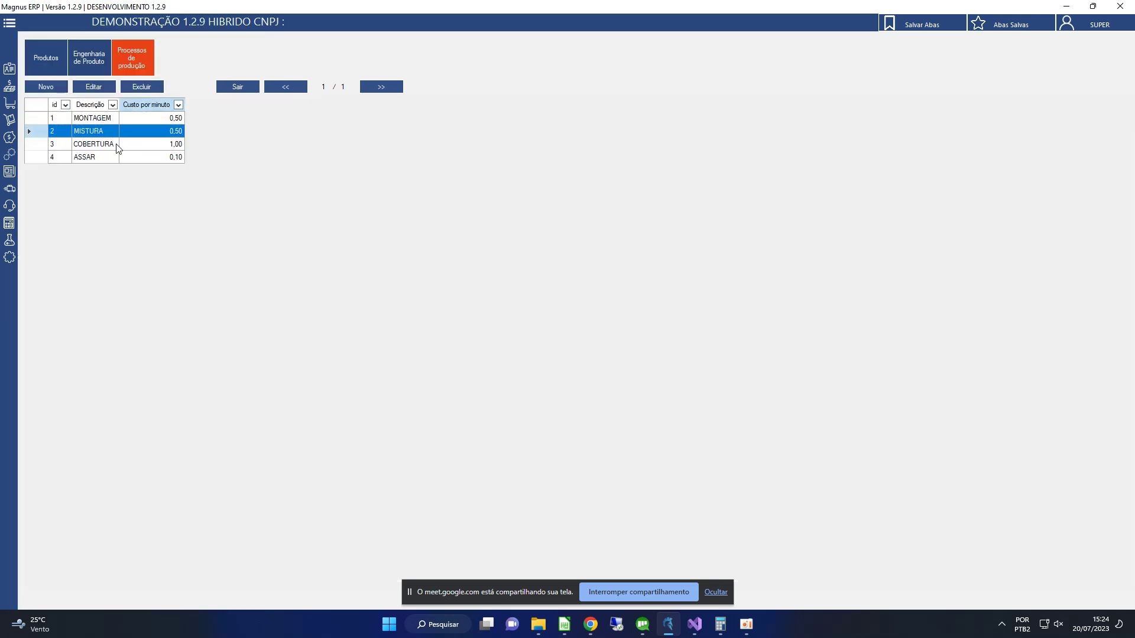
{"action": "key", "text": "Left"}
{"action": "key", "text": "Down"}
{"action": "key", "text": "Down"}
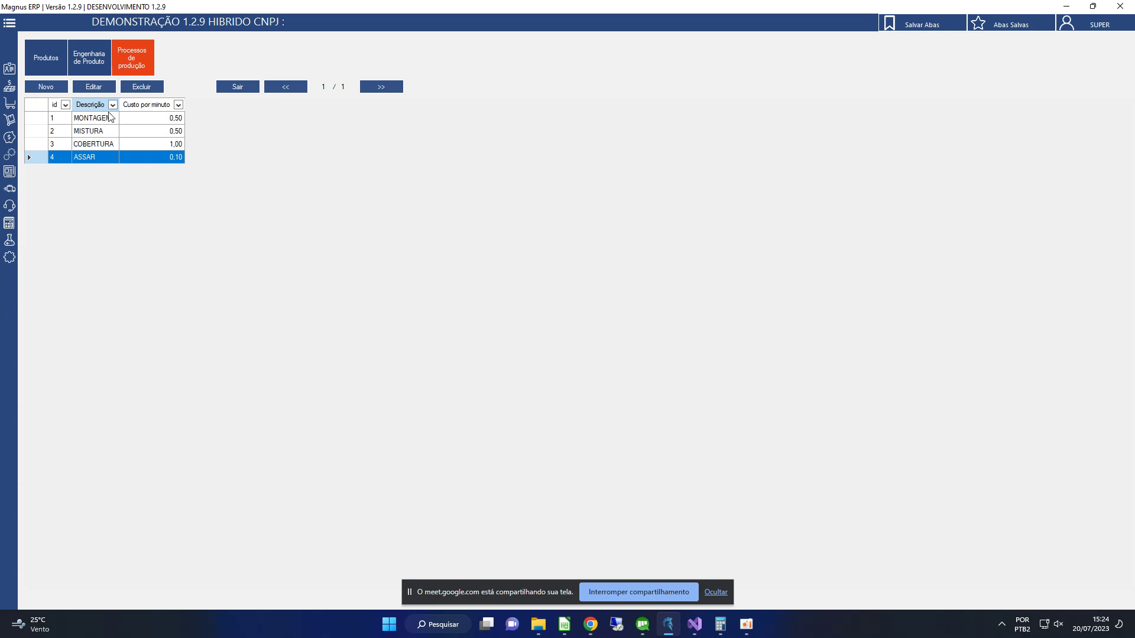
Open the Mão de obra list from the Engenharia section of Produção
{"action": "left_click", "coordinate": [110, 119]}
{"action": "left_click", "coordinate": [104, 157]}
{"action": "left_click", "coordinate": [9, 23]}
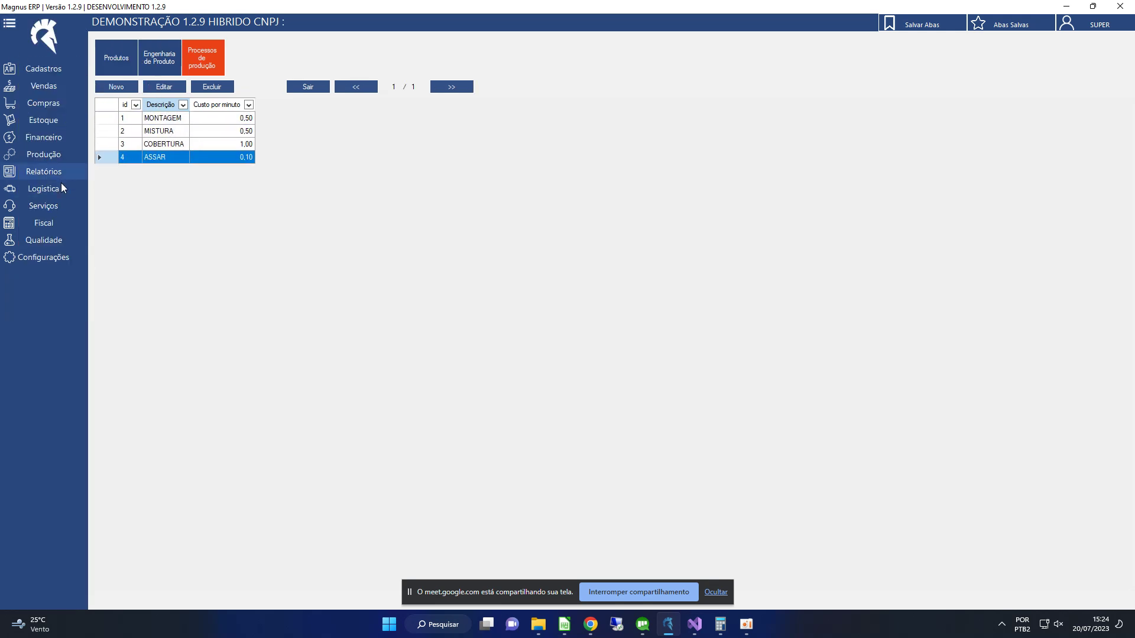
{"action": "left_click", "coordinate": [55, 195]}
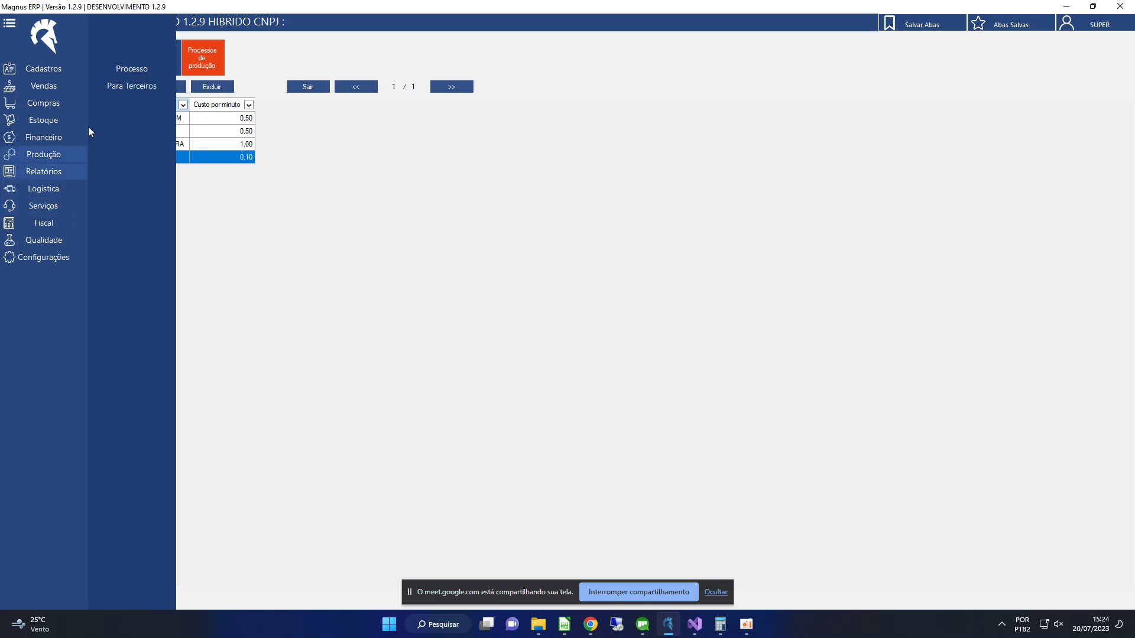
{"action": "left_click", "coordinate": [125, 69]}
{"action": "left_click", "coordinate": [151, 84]}
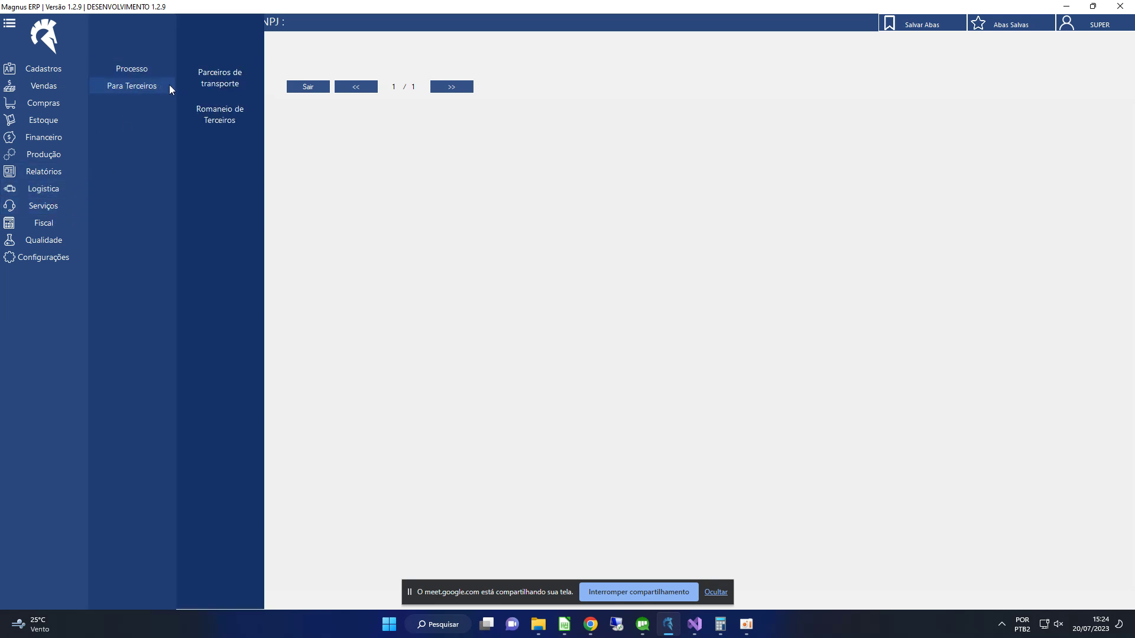
{"action": "left_click", "coordinate": [154, 70]}
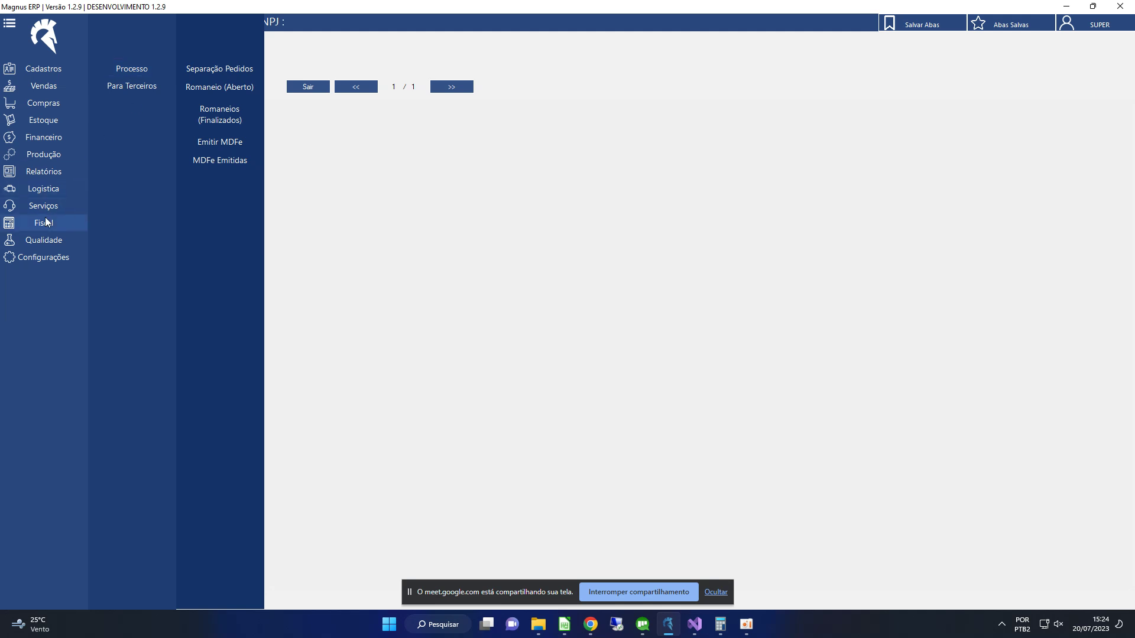
{"action": "left_click", "coordinate": [44, 154]}
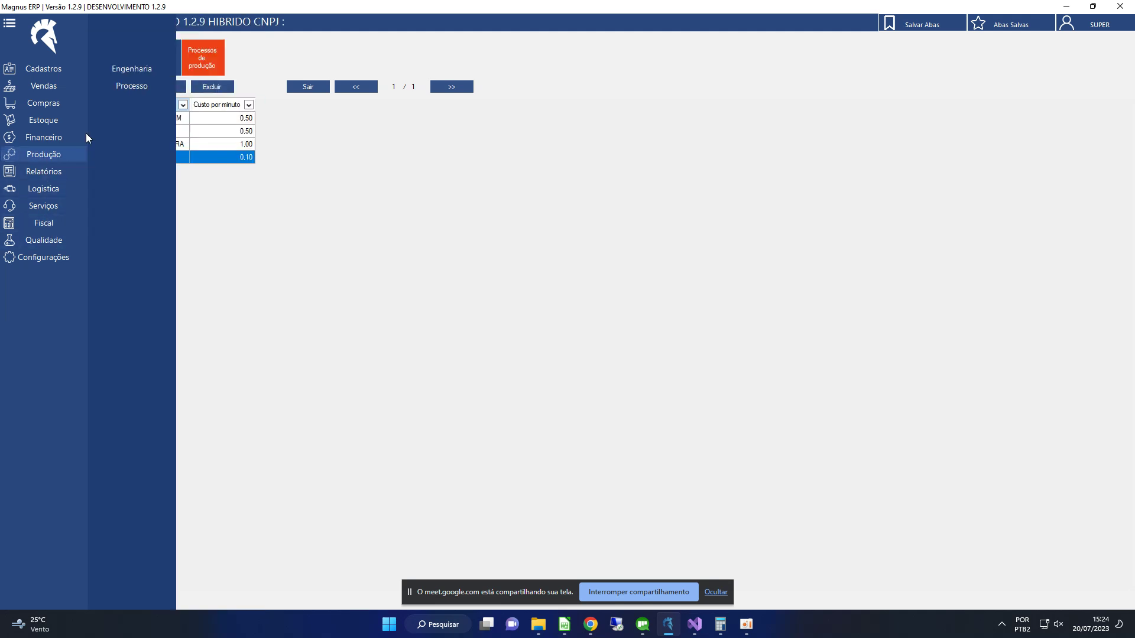
{"action": "left_click", "coordinate": [137, 68]}
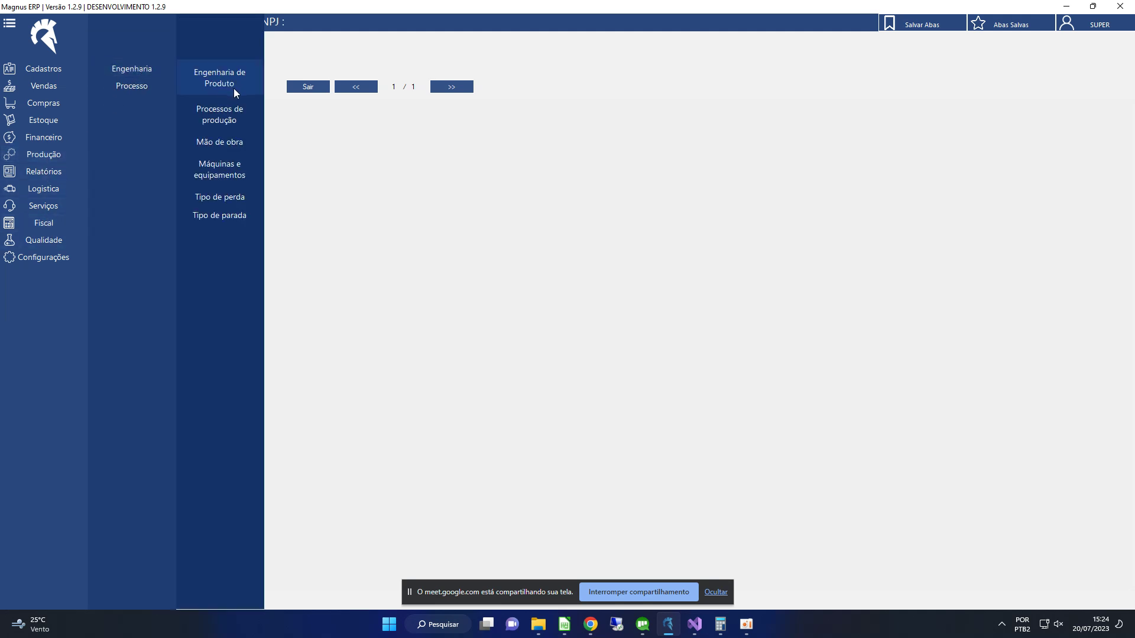
{"action": "left_click", "coordinate": [236, 142]}
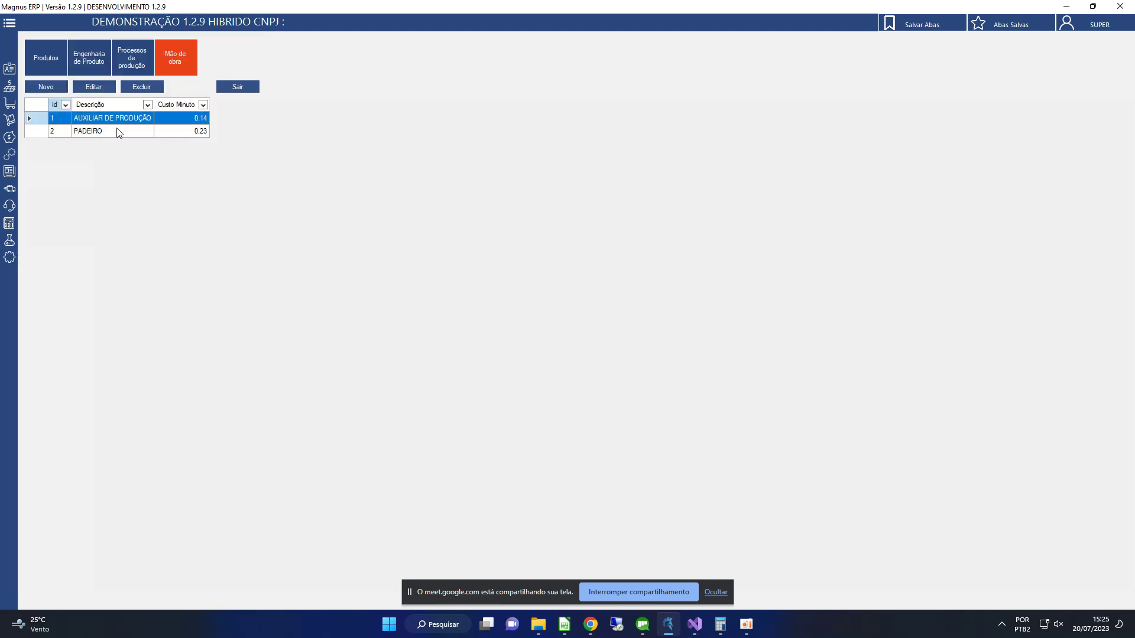
Look through the AUXILIAR DE PRODUÇÃO and PADEIRO labour entries and their costs per minute
{"action": "left_click", "coordinate": [121, 120]}
{"action": "left_click", "coordinate": [120, 127]}
{"action": "left_click", "coordinate": [121, 118]}
{"action": "left_click", "coordinate": [122, 126]}
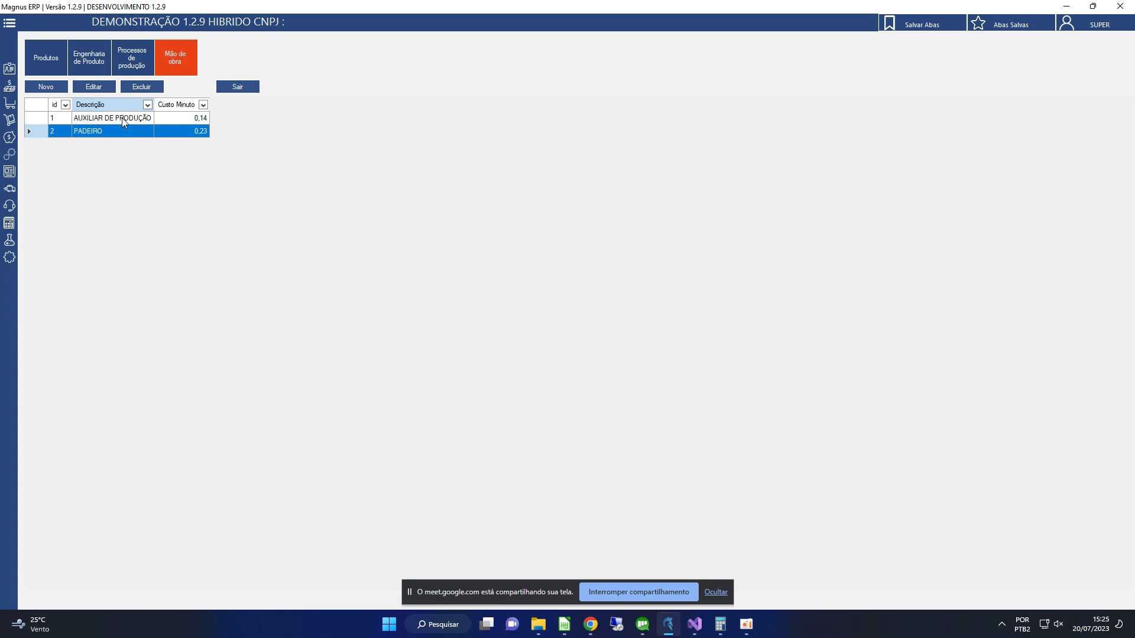
{"action": "left_click", "coordinate": [122, 118]}
{"action": "left_click", "coordinate": [123, 126]}
{"action": "left_click", "coordinate": [125, 118]}
{"action": "left_click", "coordinate": [128, 127]}
{"action": "left_click", "coordinate": [130, 118]}
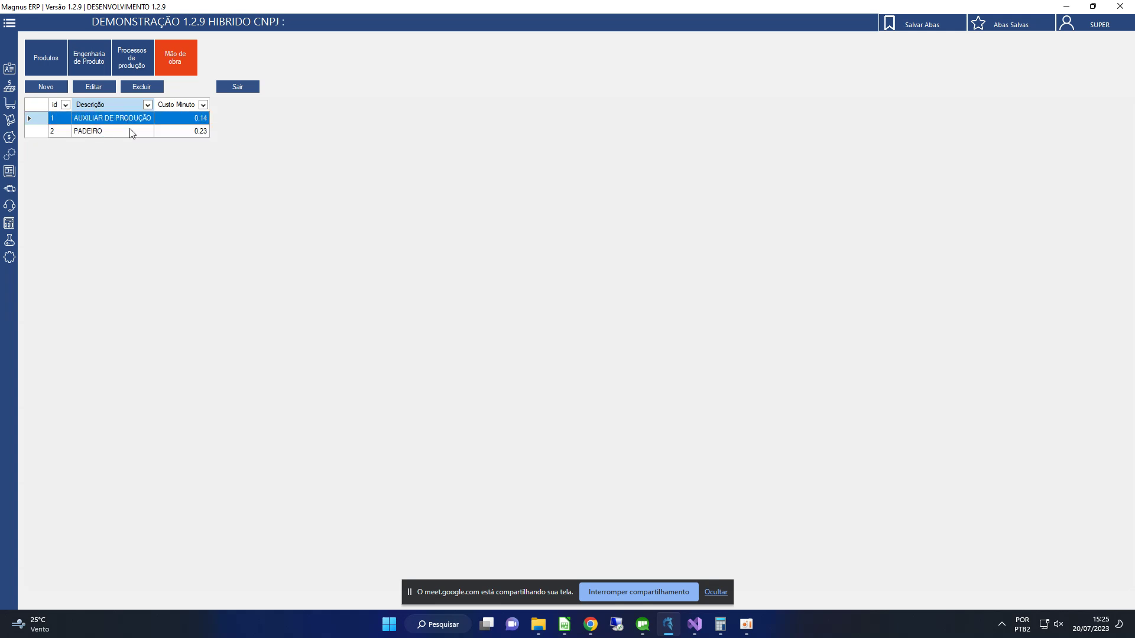
Open the PADEIRO labour record for editing, examine its monthly cost and worked hours, and close it without saving
{"action": "left_click", "coordinate": [131, 131]}
{"action": "left_click", "coordinate": [101, 89]}
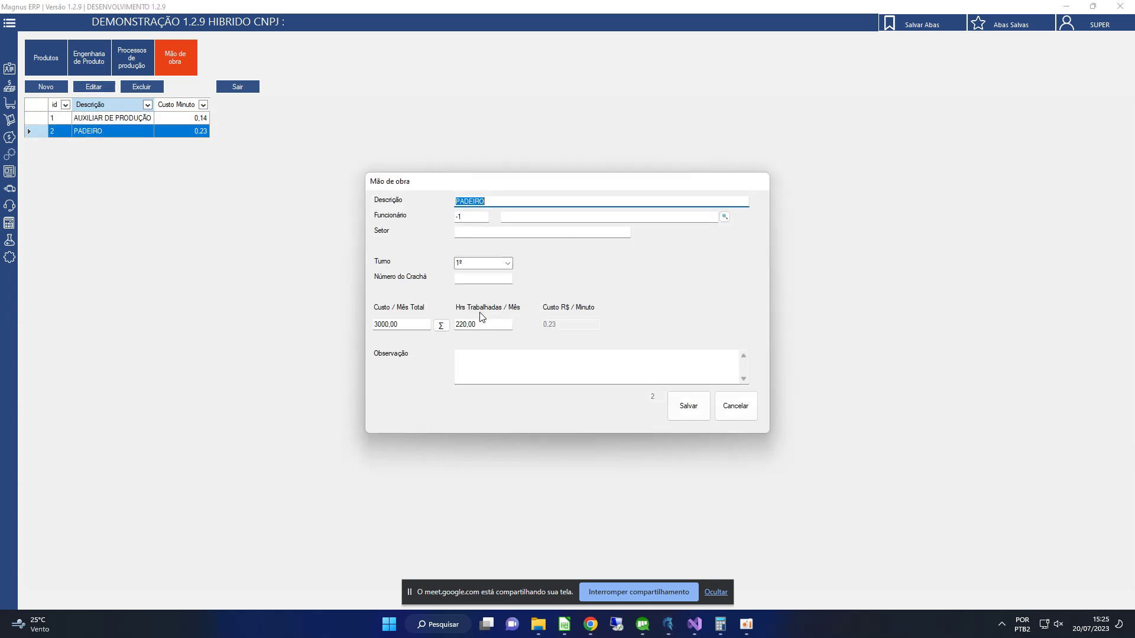
{"action": "left_click", "coordinate": [403, 325]}
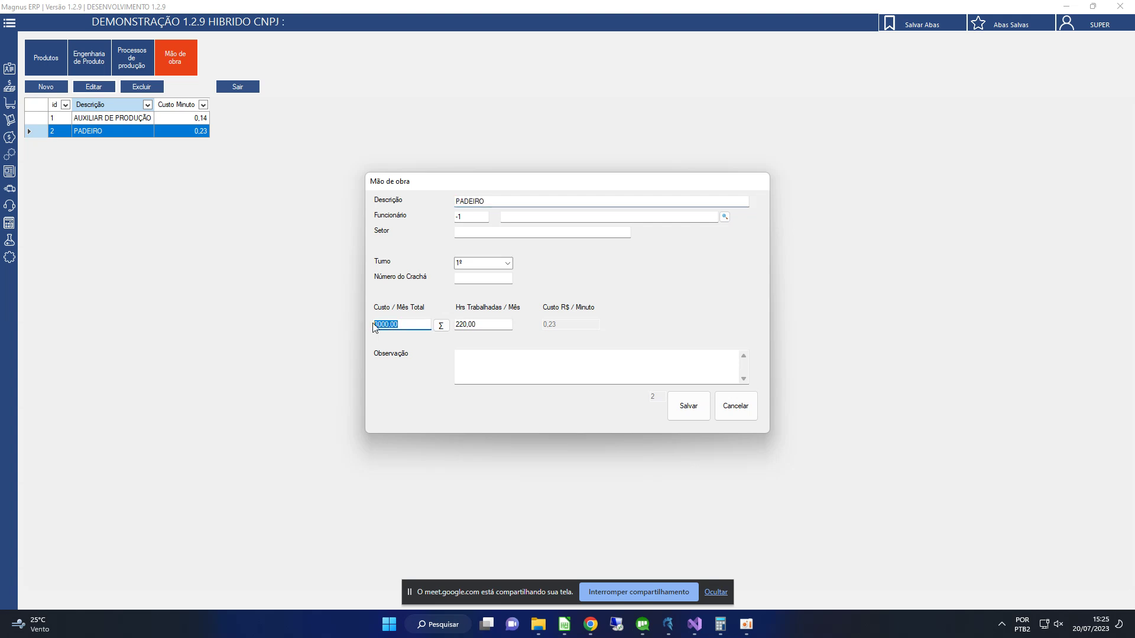
{"action": "left_click", "coordinate": [470, 325]}
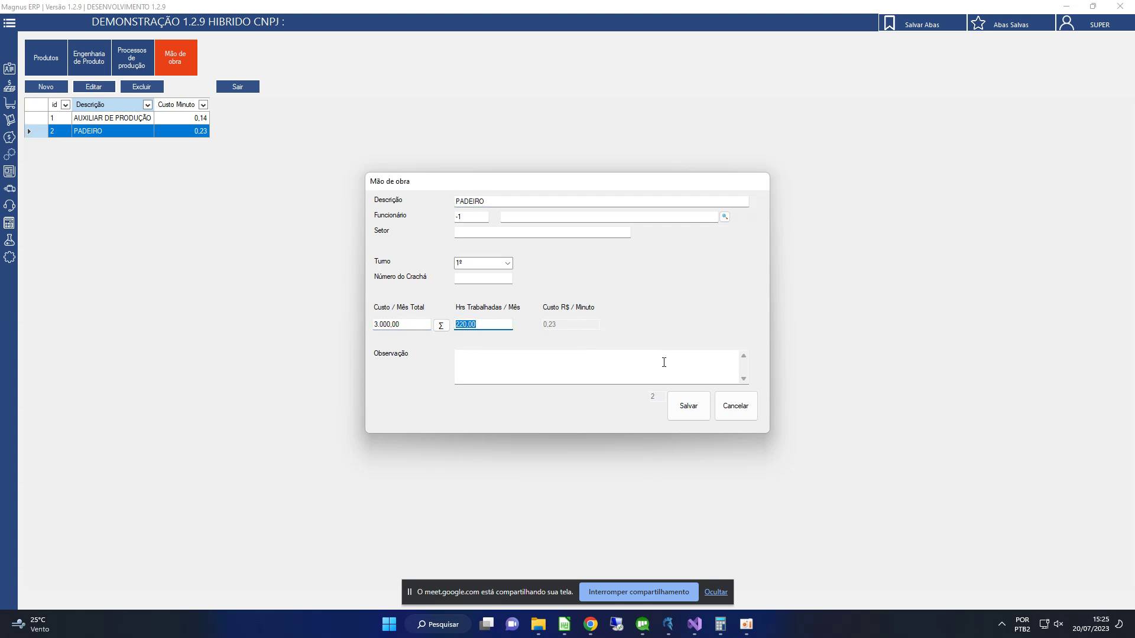
{"action": "left_click", "coordinate": [735, 406]}
Open the Máquinas e equipamentos list from the Engenharia section of Produção
{"action": "left_click", "coordinate": [9, 22]}
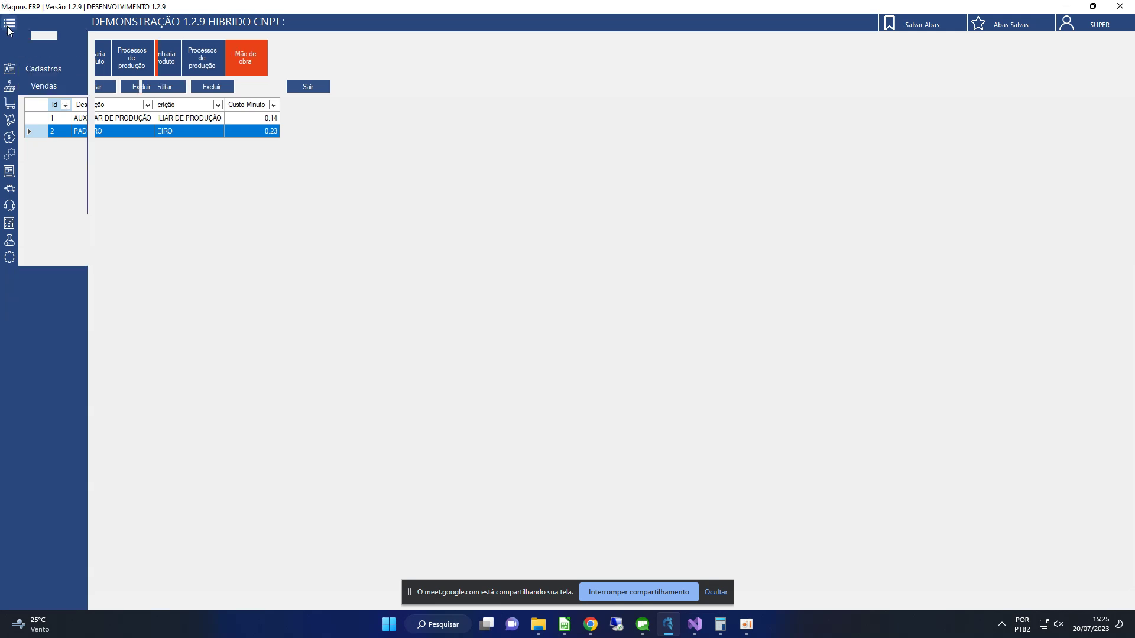
{"action": "left_click", "coordinate": [70, 155]}
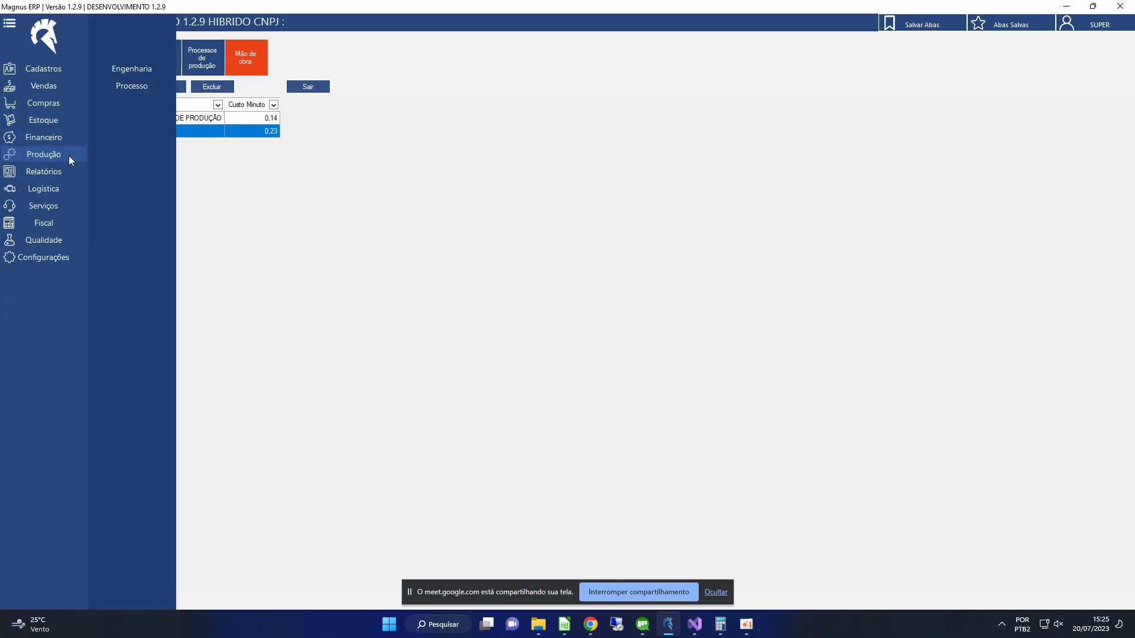
{"action": "left_click", "coordinate": [130, 69]}
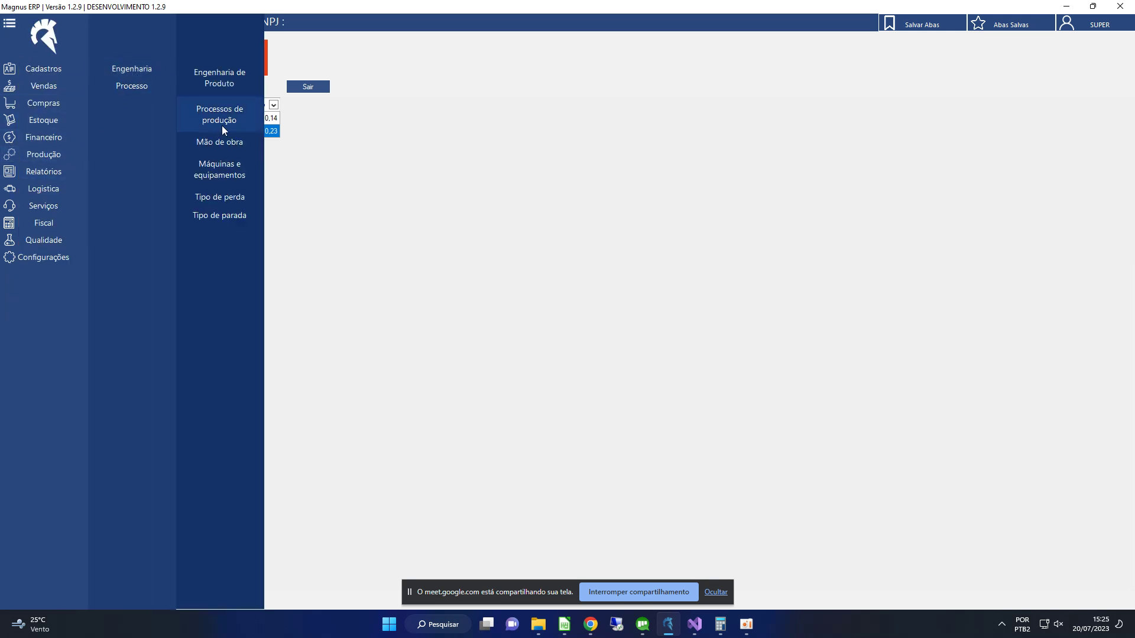
{"action": "left_click", "coordinate": [244, 167]}
Open the FORNO equipment record for editing, examine its fields, and close it without saving
{"action": "left_click", "coordinate": [146, 120]}
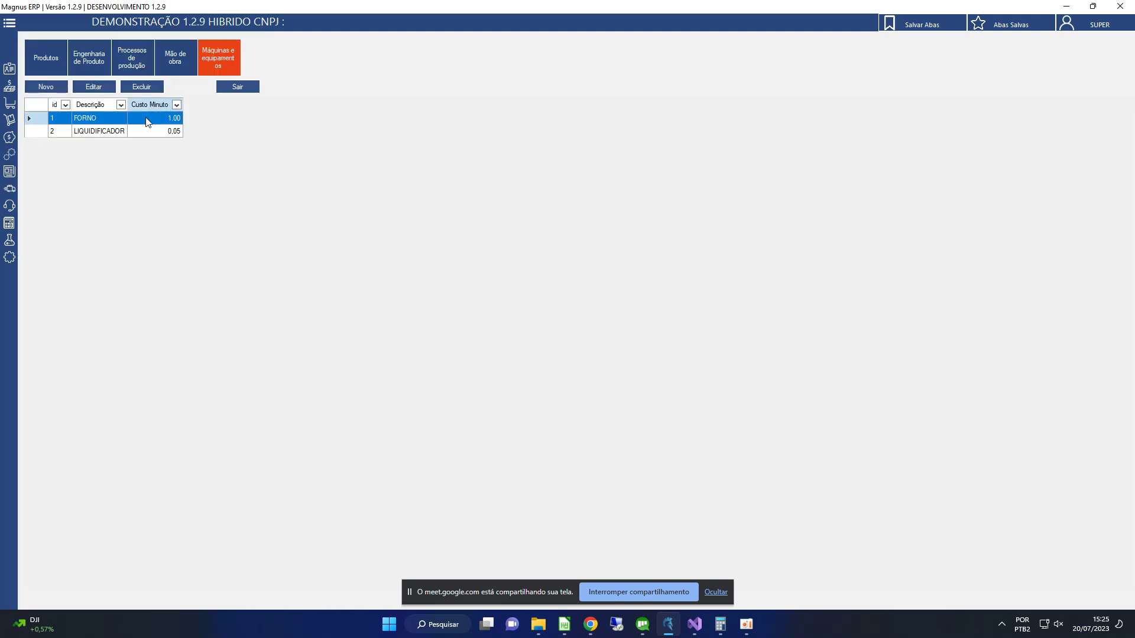
{"action": "left_click", "coordinate": [94, 87]}
{"action": "left_click_drag", "start_coordinate": [498, 207], "coordinate": [453, 203]}
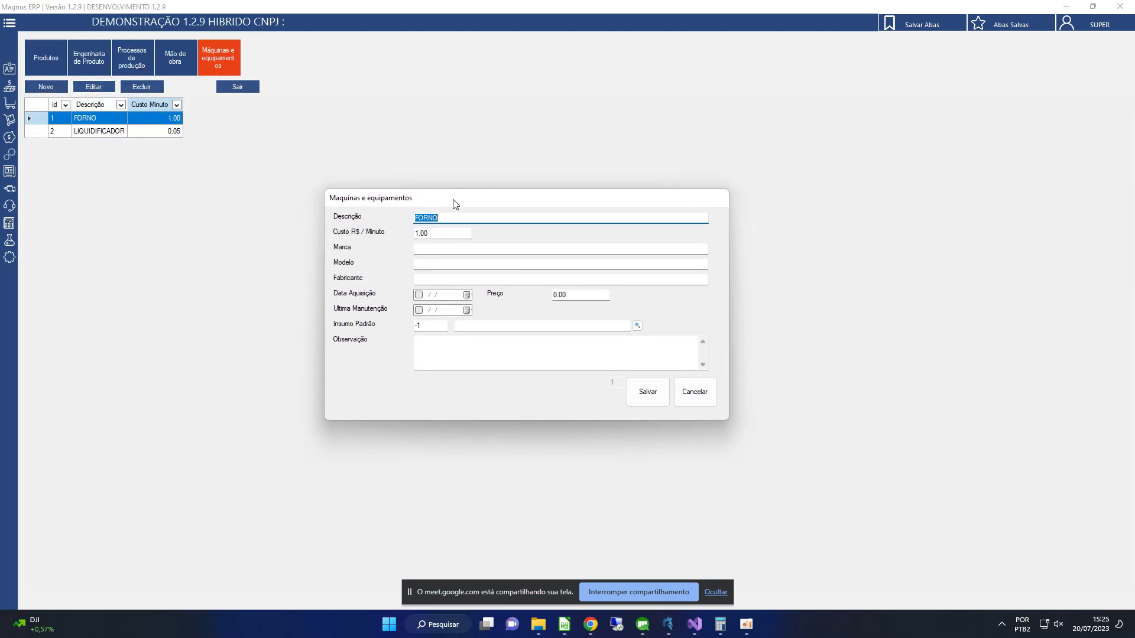
{"action": "left_click", "coordinate": [683, 385]}
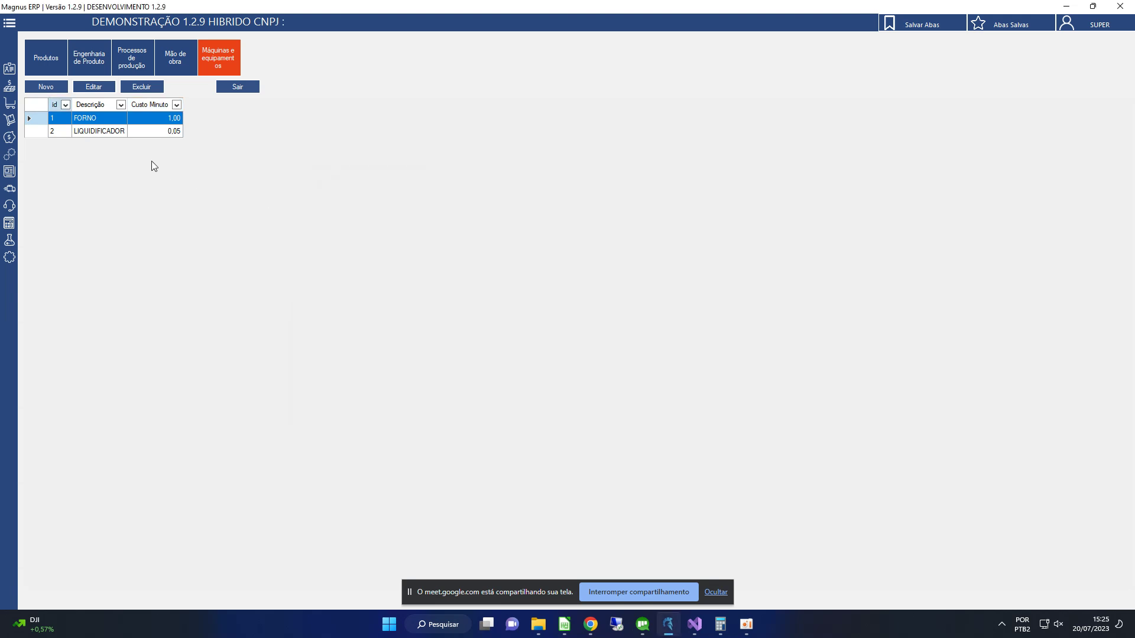
Open the Tipo de perda list from the Engenharia section of Produção
{"action": "left_click", "coordinate": [11, 25]}
{"action": "left_click", "coordinate": [52, 173]}
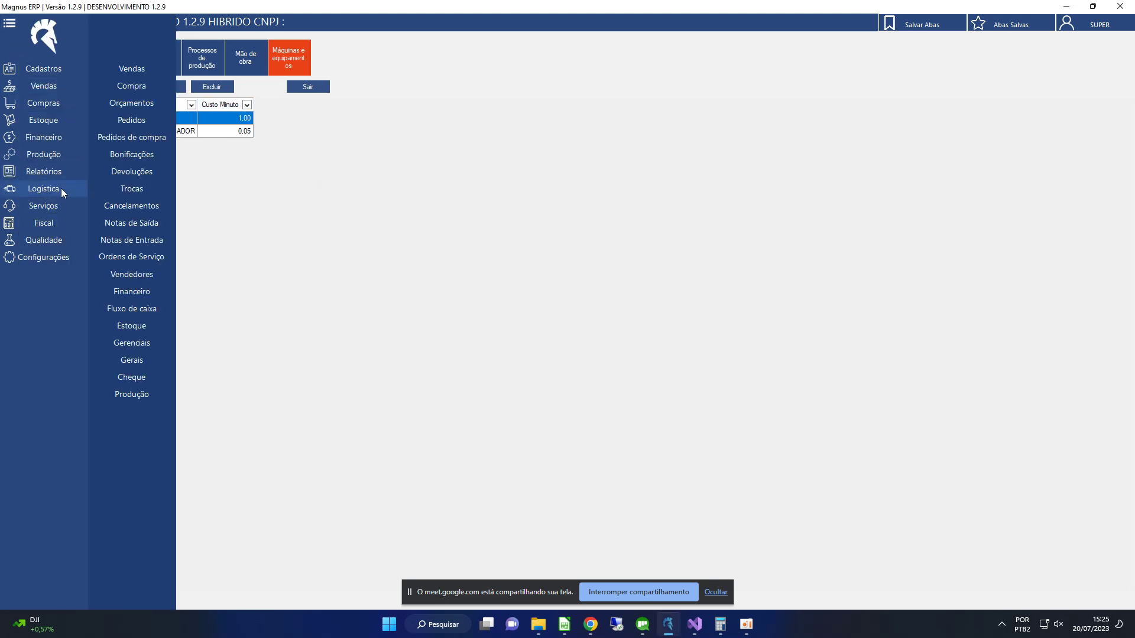
{"action": "left_click", "coordinate": [62, 189]}
{"action": "left_click", "coordinate": [56, 201]}
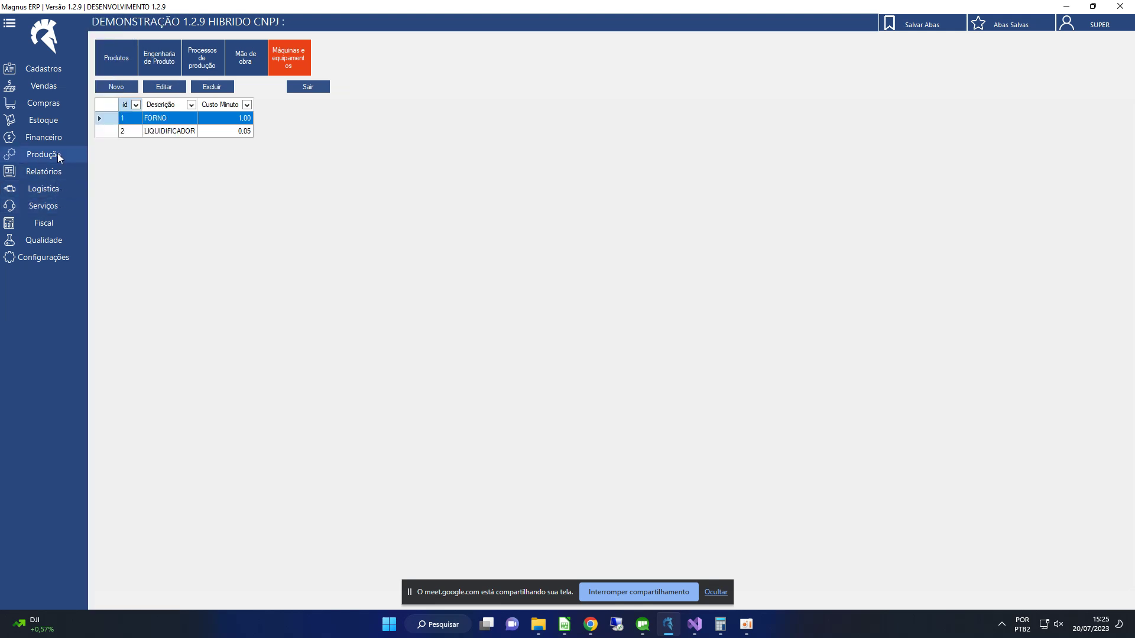
{"action": "left_click", "coordinate": [58, 154]}
{"action": "left_click", "coordinate": [141, 71]}
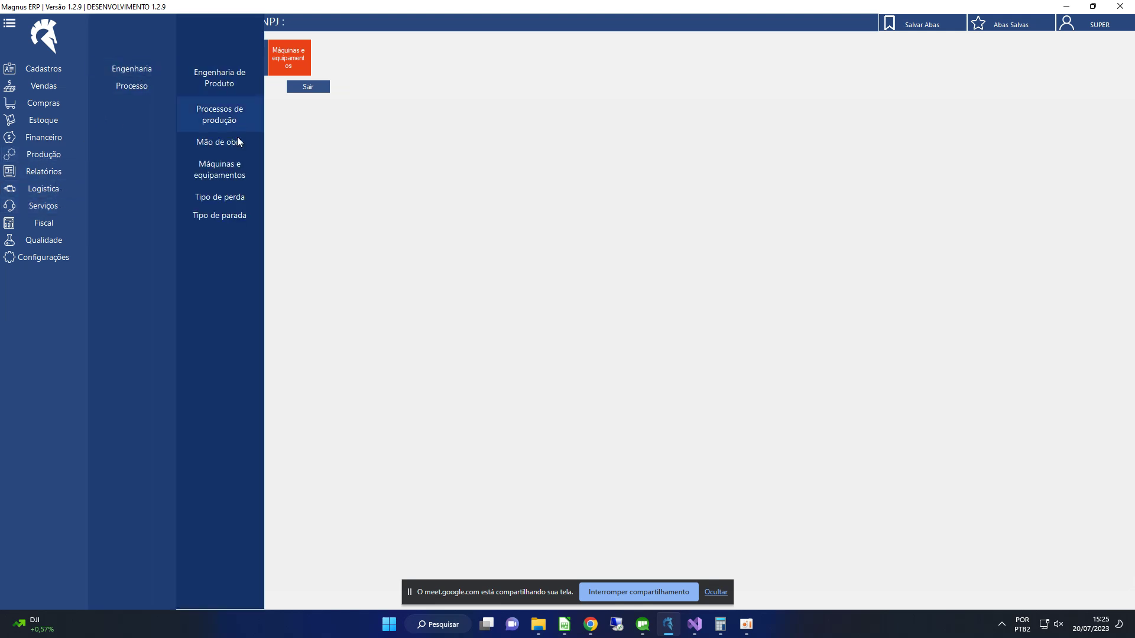
{"action": "left_click", "coordinate": [226, 196]}
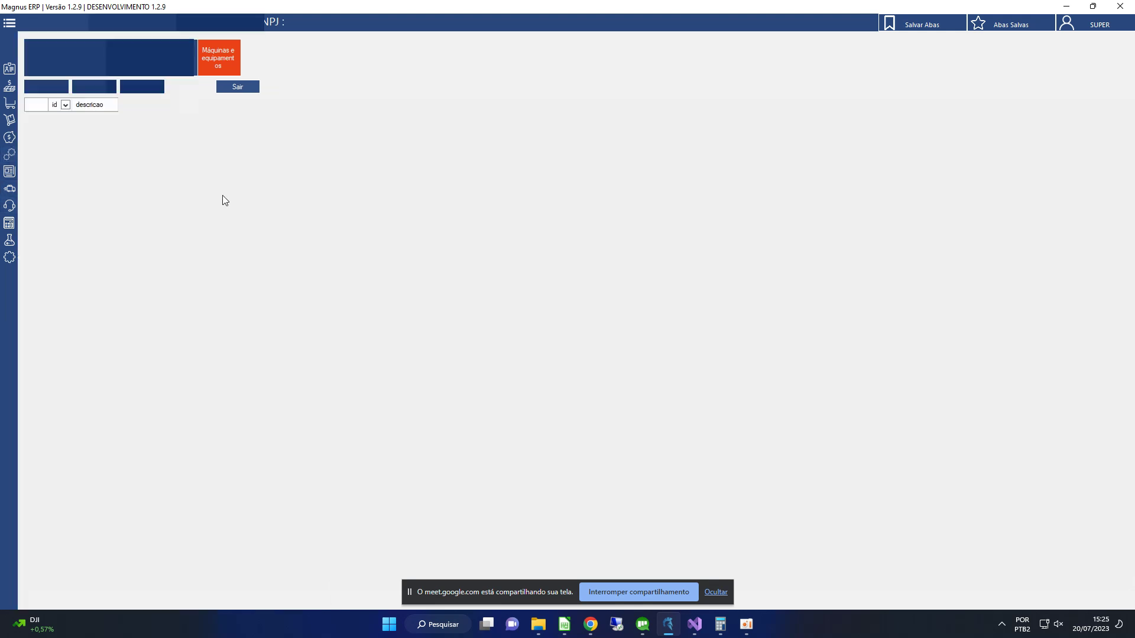
Open the Tipo de parada list from the Engenharia section and go back and forth between it and Tipo de perda
{"action": "left_click", "coordinate": [10, 22]}
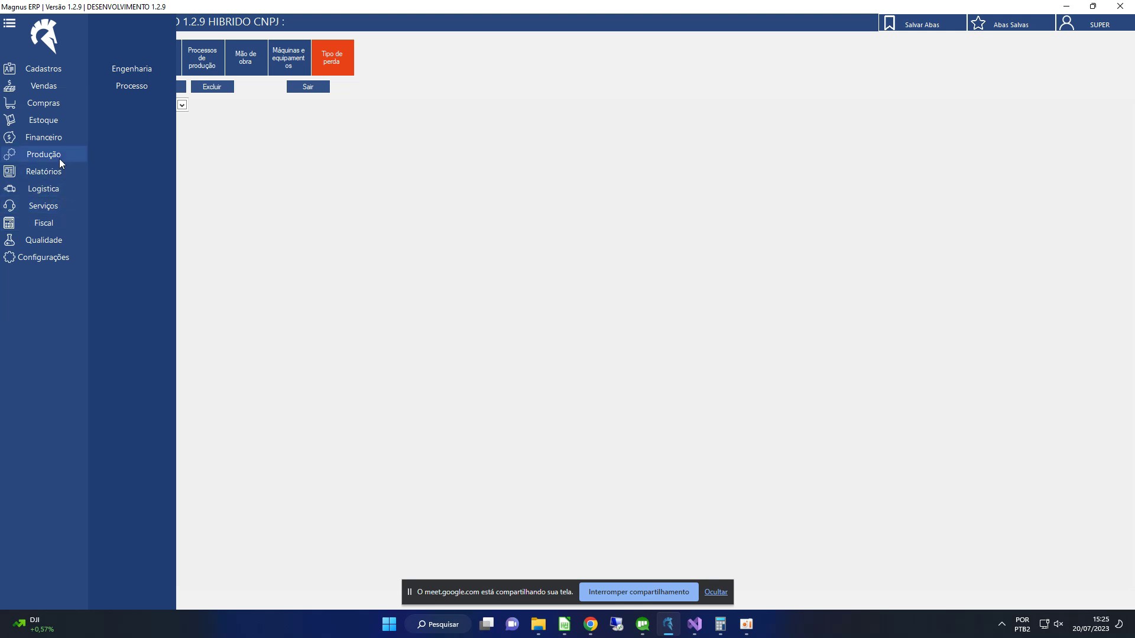
{"action": "mouse_move", "coordinate": [154, 72]}
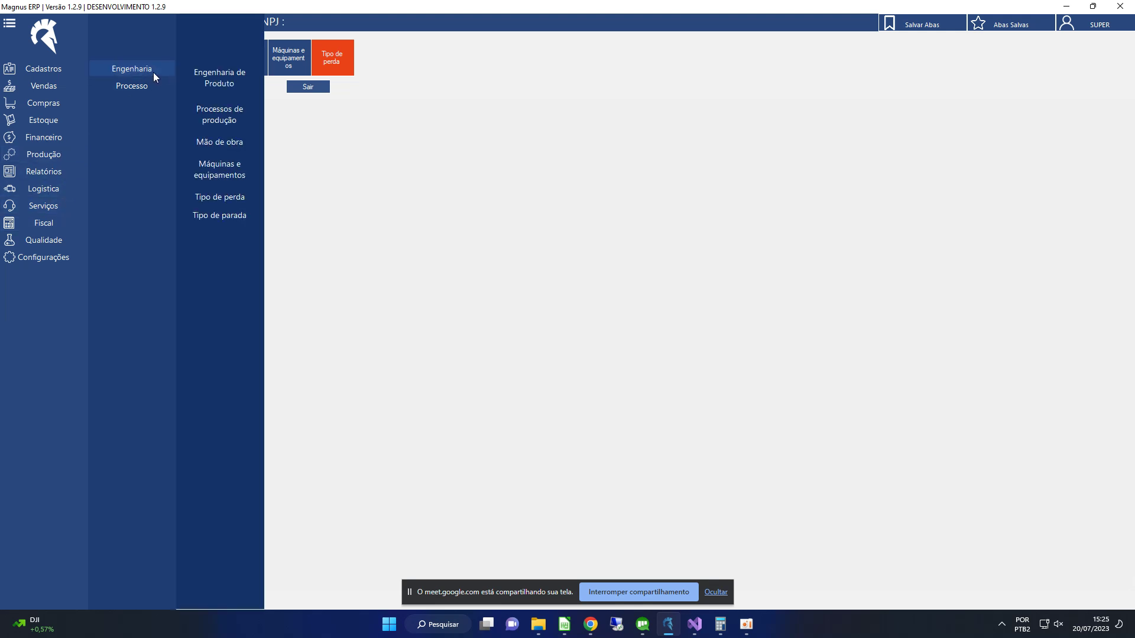
{"action": "left_click", "coordinate": [247, 218]}
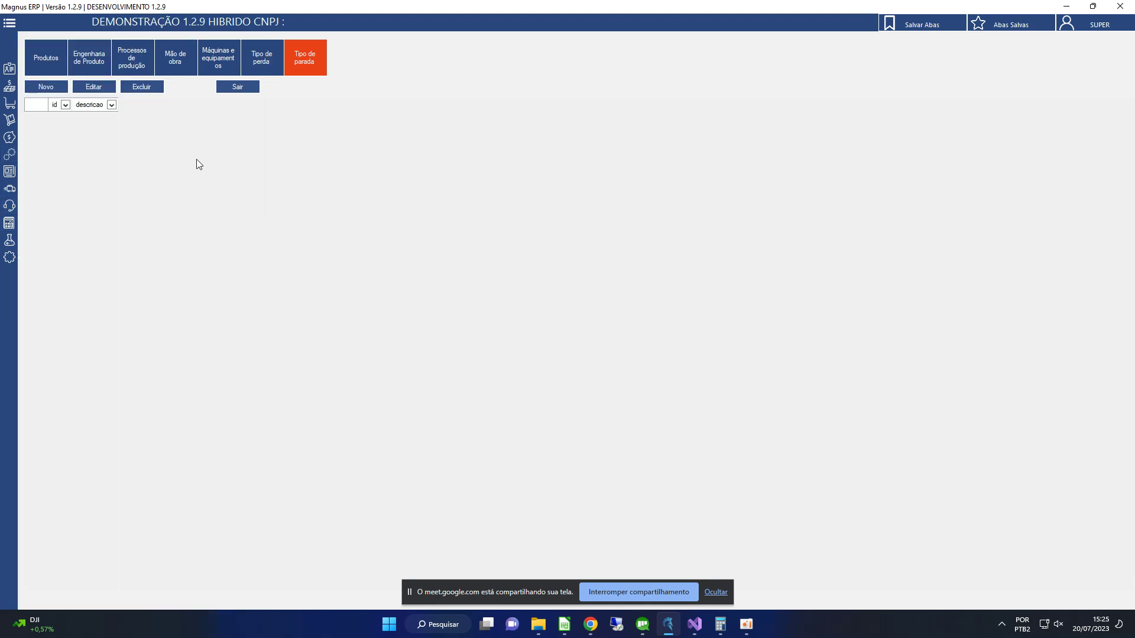
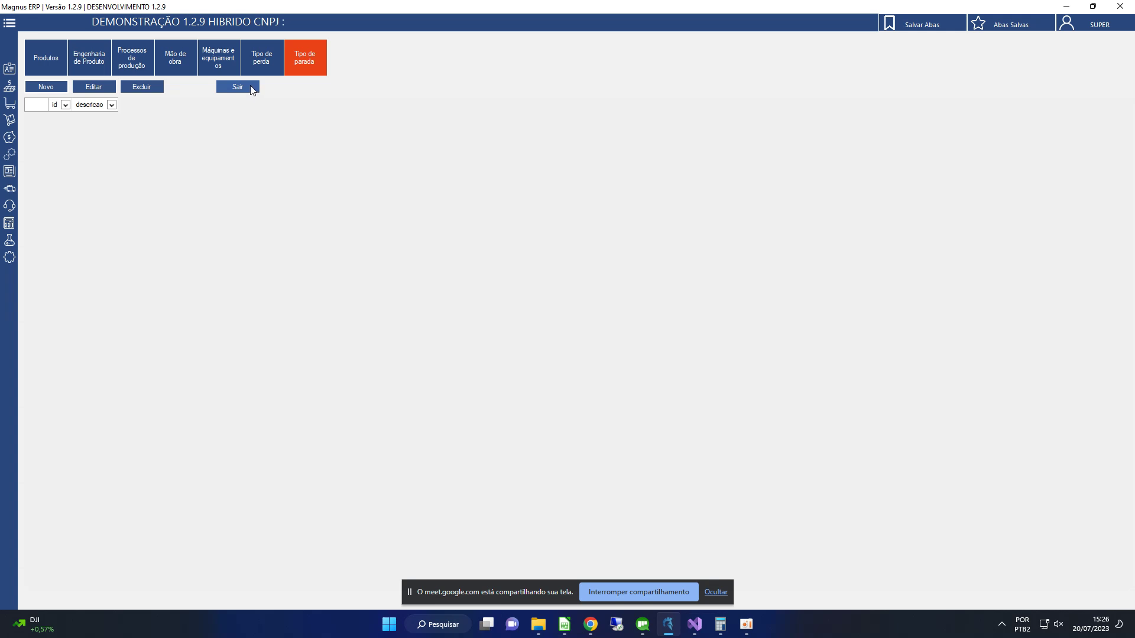
{"action": "left_click", "coordinate": [257, 59]}
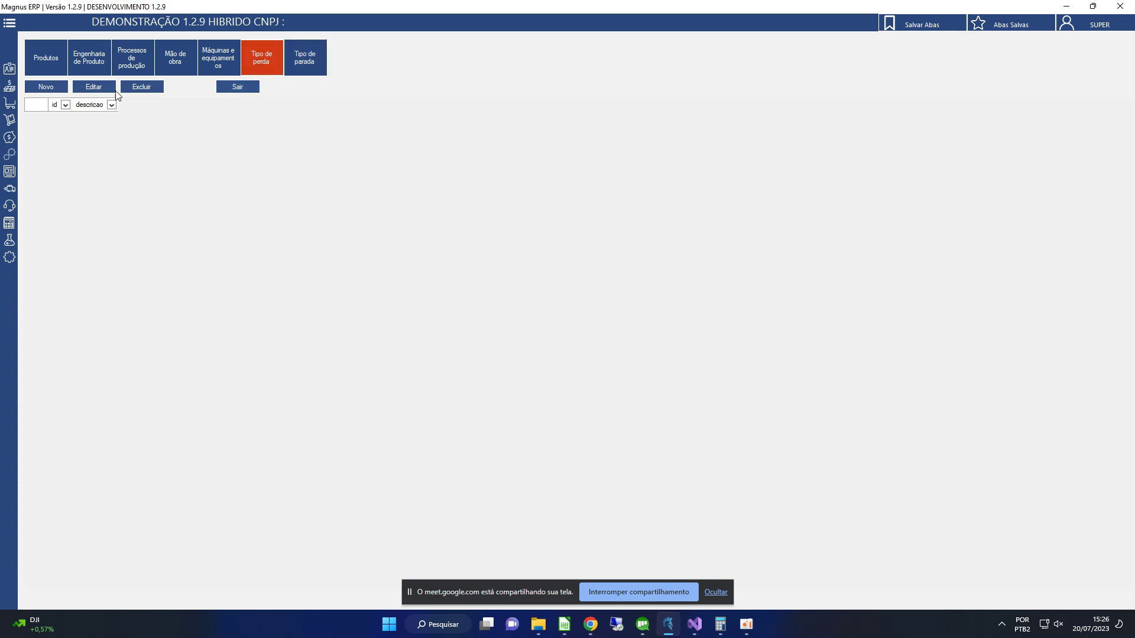
{"action": "left_click", "coordinate": [287, 58]}
{"action": "left_click", "coordinate": [250, 74]}
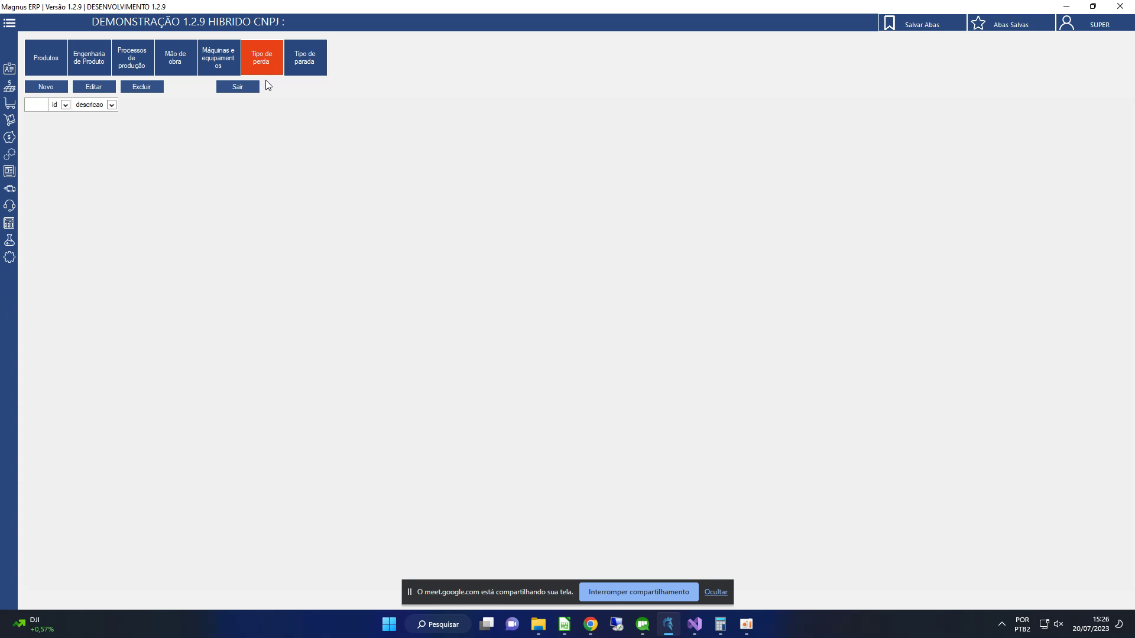
{"action": "left_click", "coordinate": [285, 74]}
Close Tipo de parada, Tipo de perda, Máquinas e equipamentos, Mão de obra and Processos de produção to return to Engenharia de Produto
{"action": "left_click", "coordinate": [258, 86]}
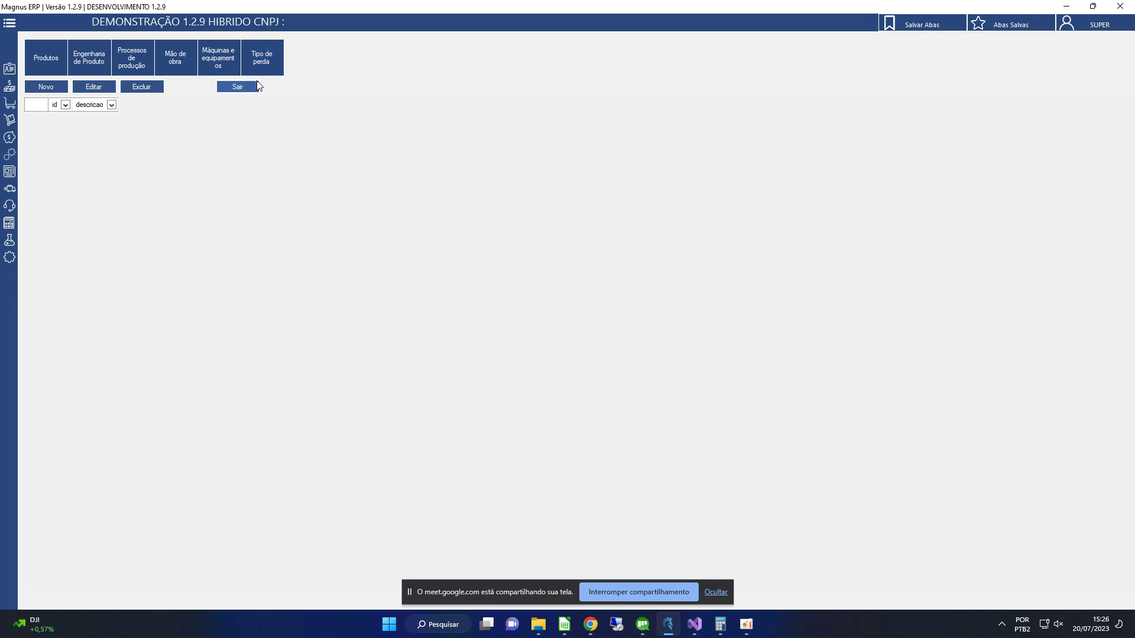
{"action": "left_click", "coordinate": [257, 86]}
{"action": "left_click", "coordinate": [256, 86]}
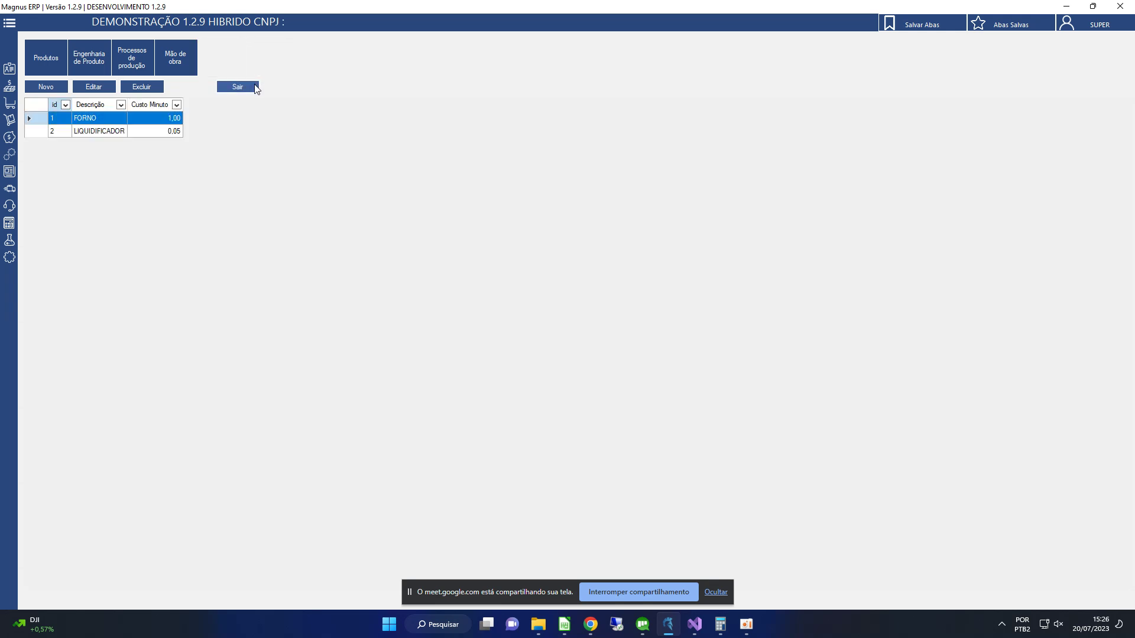
{"action": "left_click", "coordinate": [256, 87]}
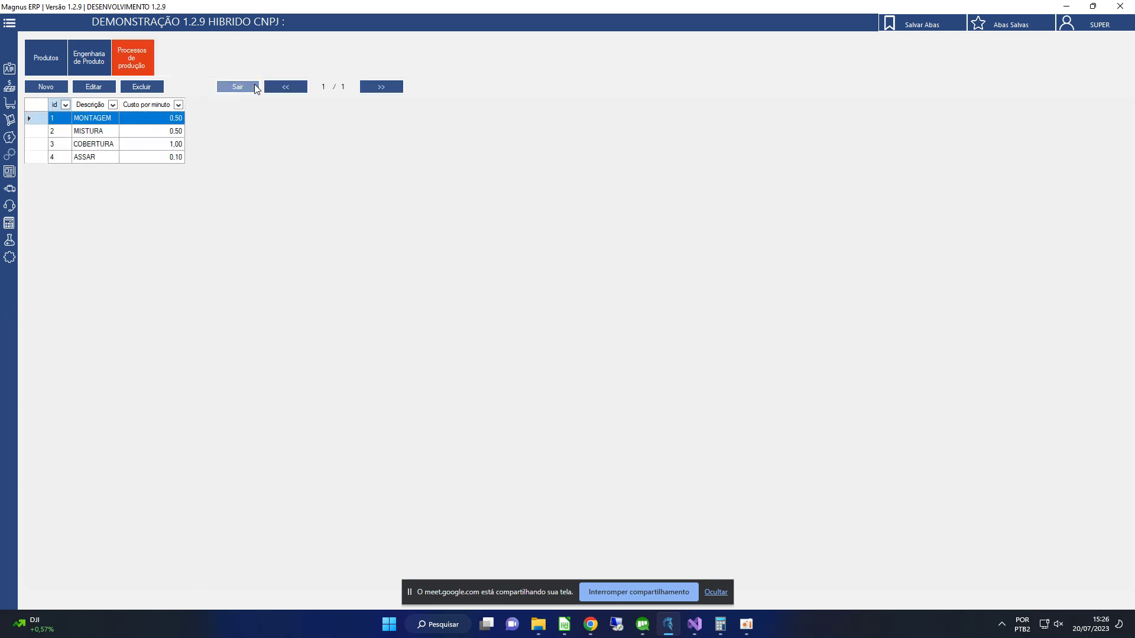
{"action": "left_click", "coordinate": [254, 87]}
Open the Processos of the BOLO DE CHOCOLATE engineering record, examine the fields of a new process entry, and cancel it
{"action": "right_click", "coordinate": [176, 121]}
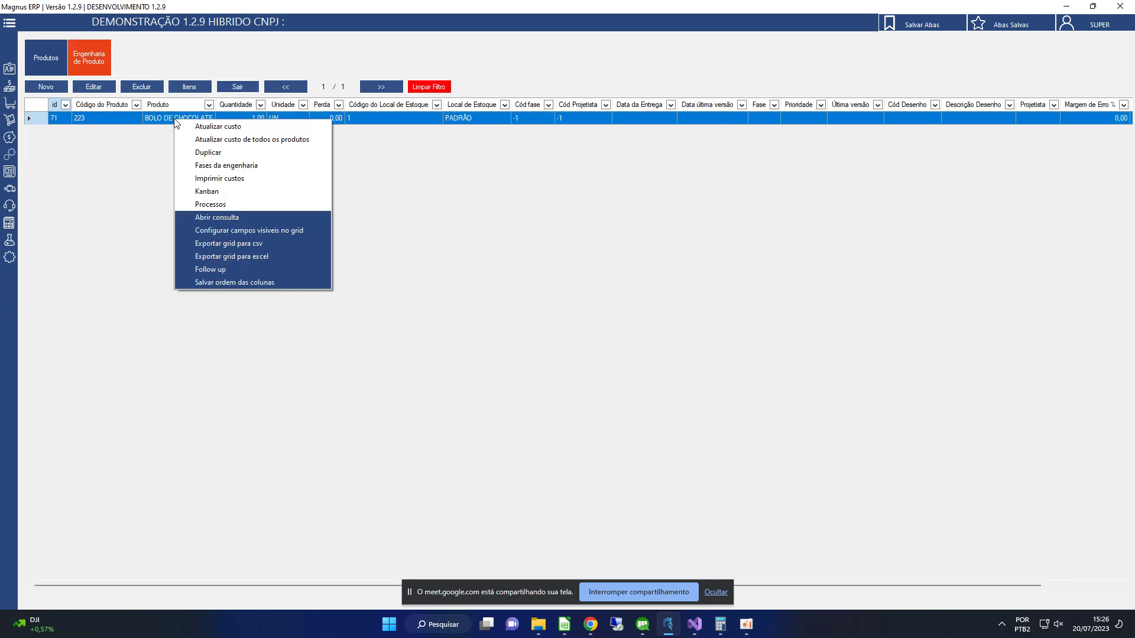
{"action": "left_click", "coordinate": [219, 205]}
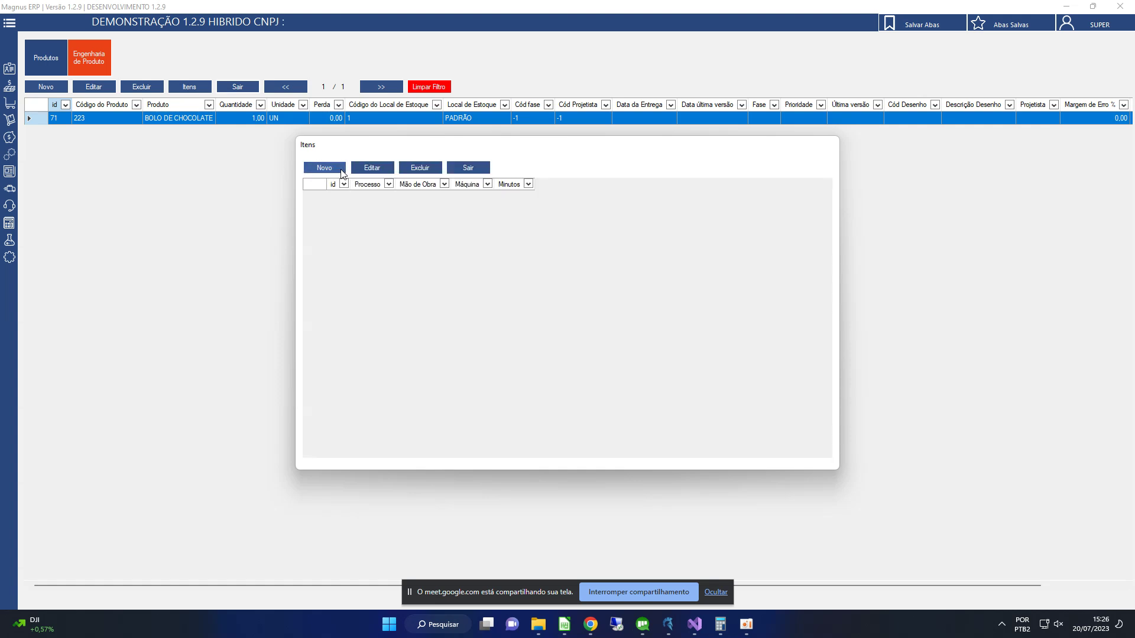
{"action": "left_click", "coordinate": [342, 173]}
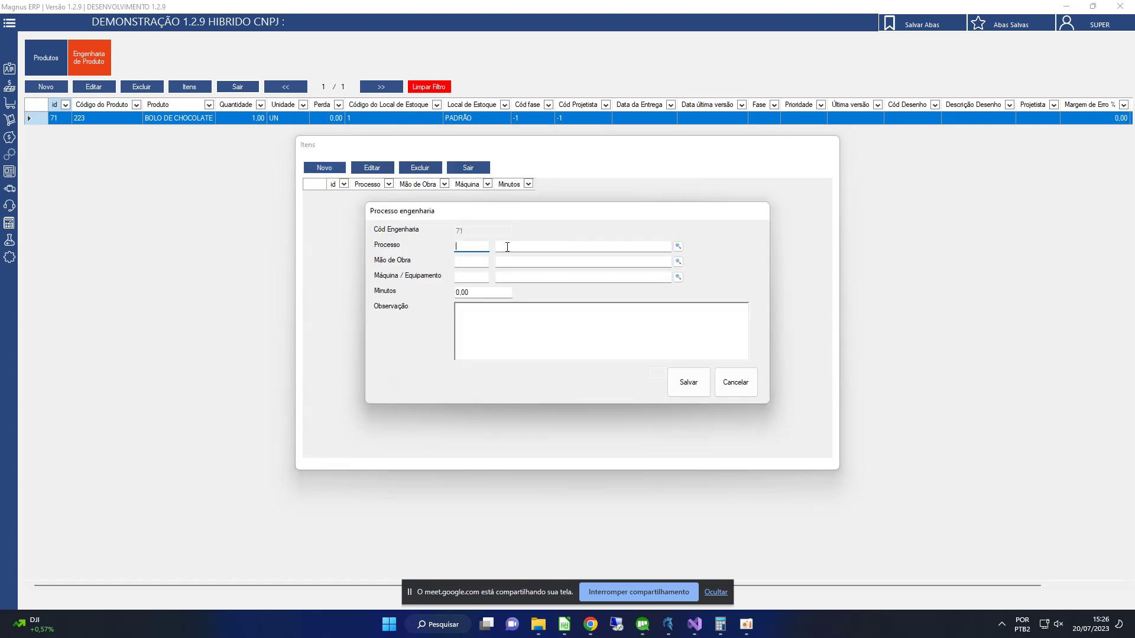
{"action": "left_click", "coordinate": [479, 293]}
{"action": "key", "text": "Tab"}
{"action": "left_click_drag", "start_coordinate": [451, 217], "coordinate": [381, 185]}
{"action": "left_click", "coordinate": [672, 348]}
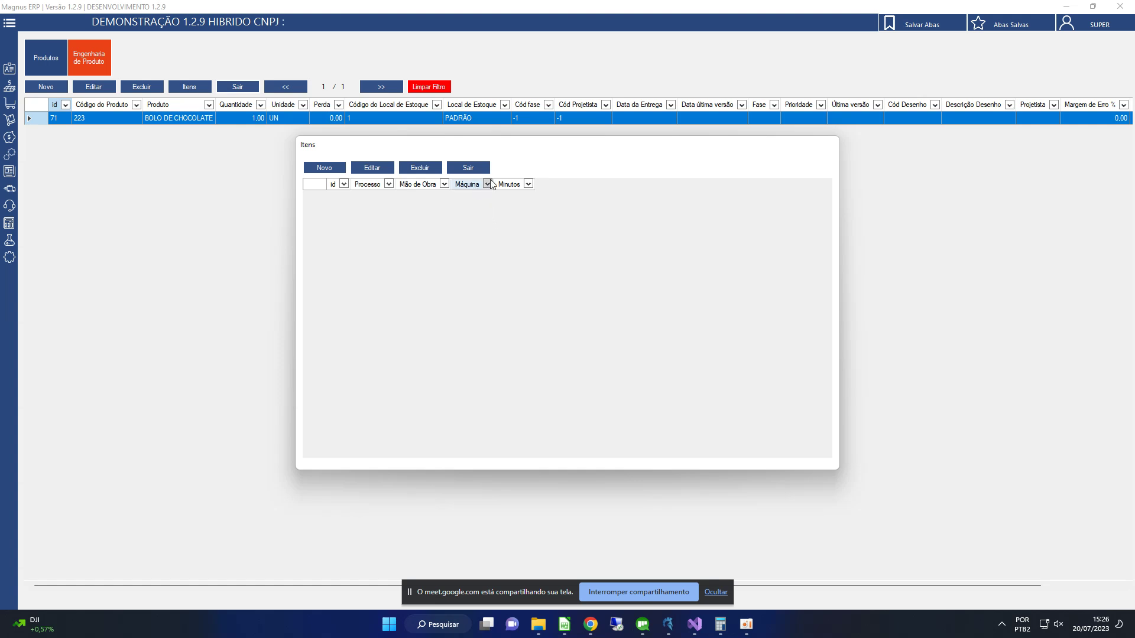
Close the engineering record's process list and open Ordem de Produção from the Processo section of Produção
{"action": "left_click", "coordinate": [467, 168]}
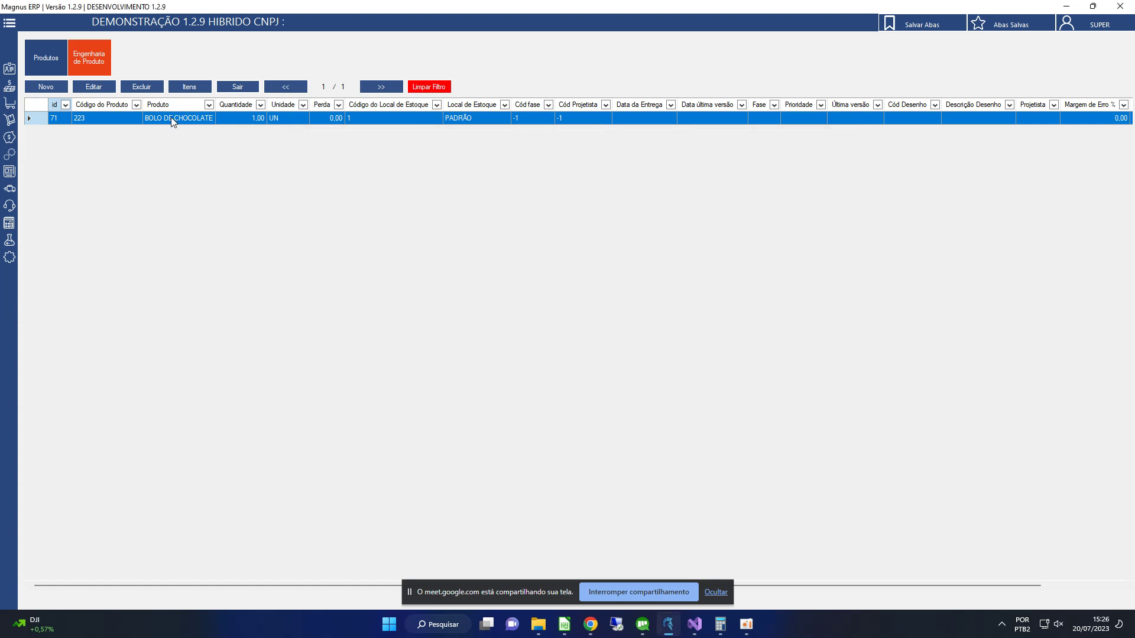
{"action": "left_click", "coordinate": [10, 23]}
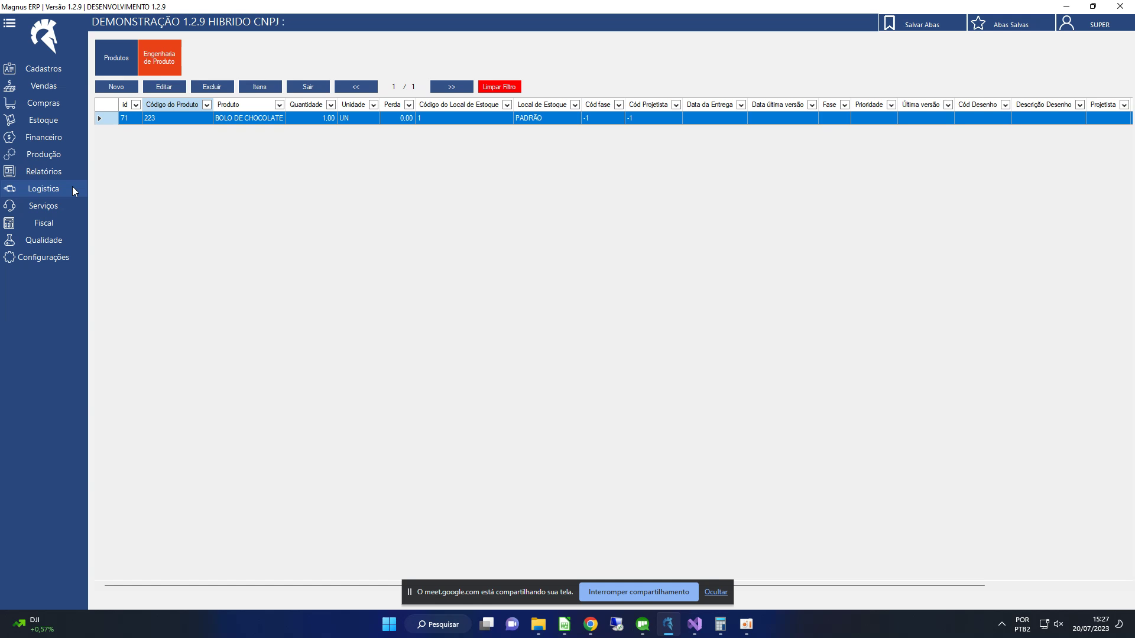
{"action": "left_click", "coordinate": [59, 153]}
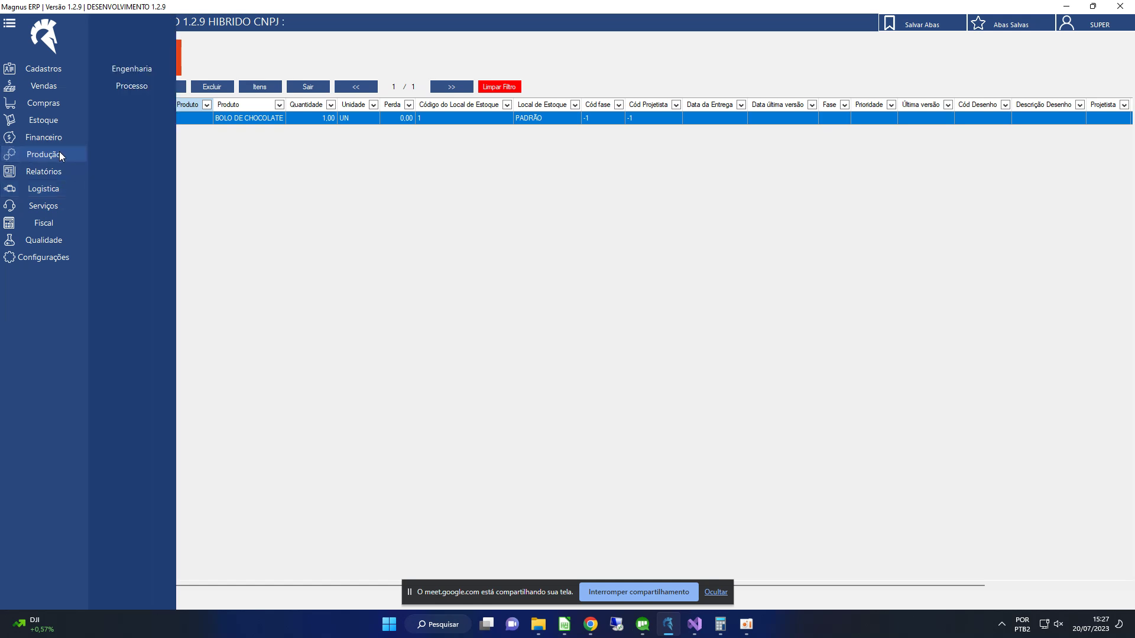
{"action": "left_click", "coordinate": [147, 87]}
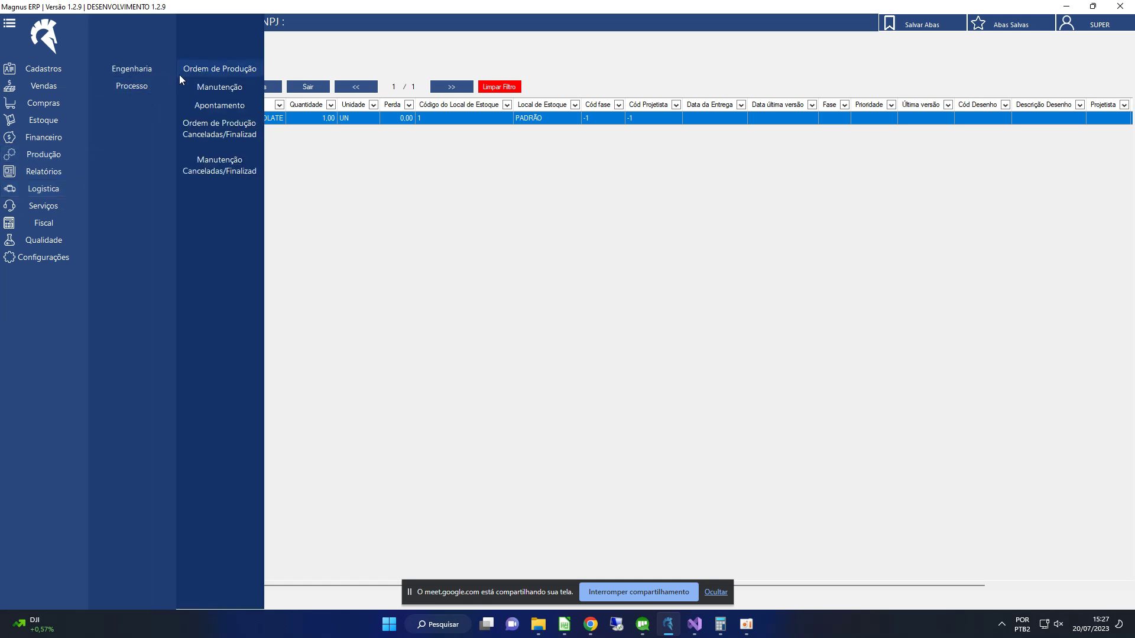
{"action": "left_click", "coordinate": [210, 63]}
{"action": "left_click", "coordinate": [225, 159]}
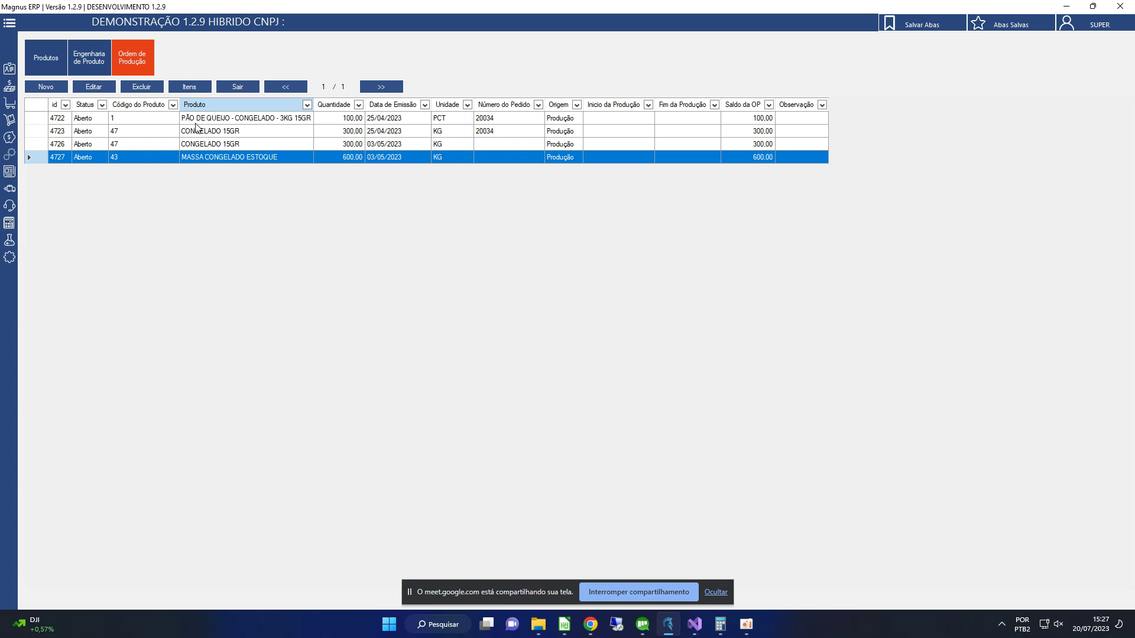
Open the Pedido de Venda list, view the actions available for an order, and return to Ordem de Produção
{"action": "left_click", "coordinate": [10, 87]}
{"action": "left_click", "coordinate": [55, 71]}
{"action": "left_click", "coordinate": [149, 87]}
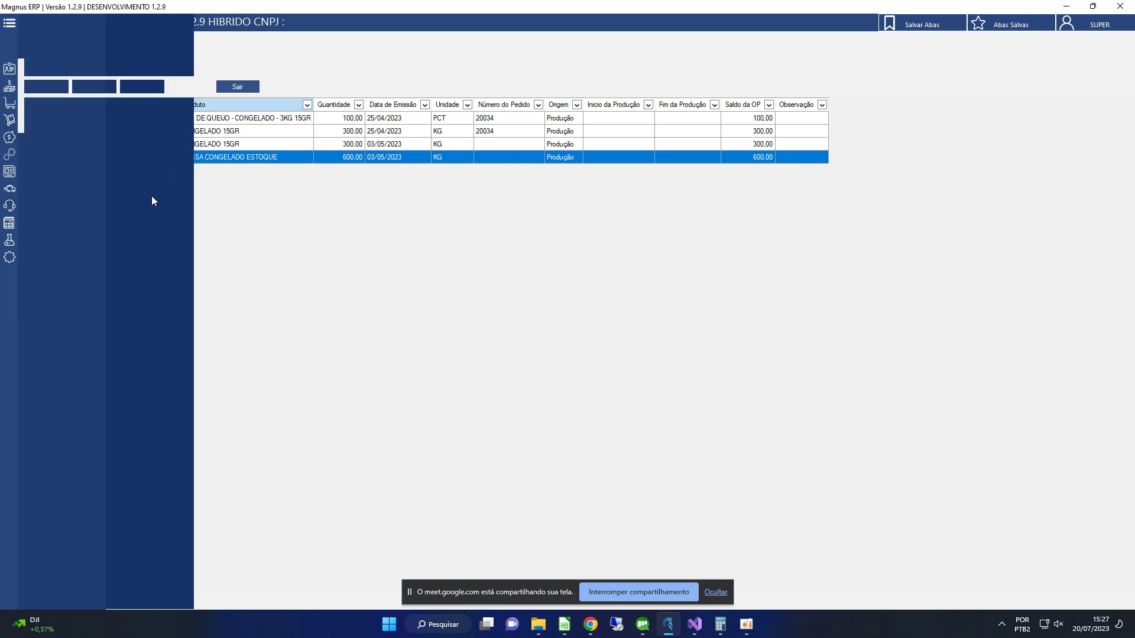
{"action": "right_click", "coordinate": [104, 138]}
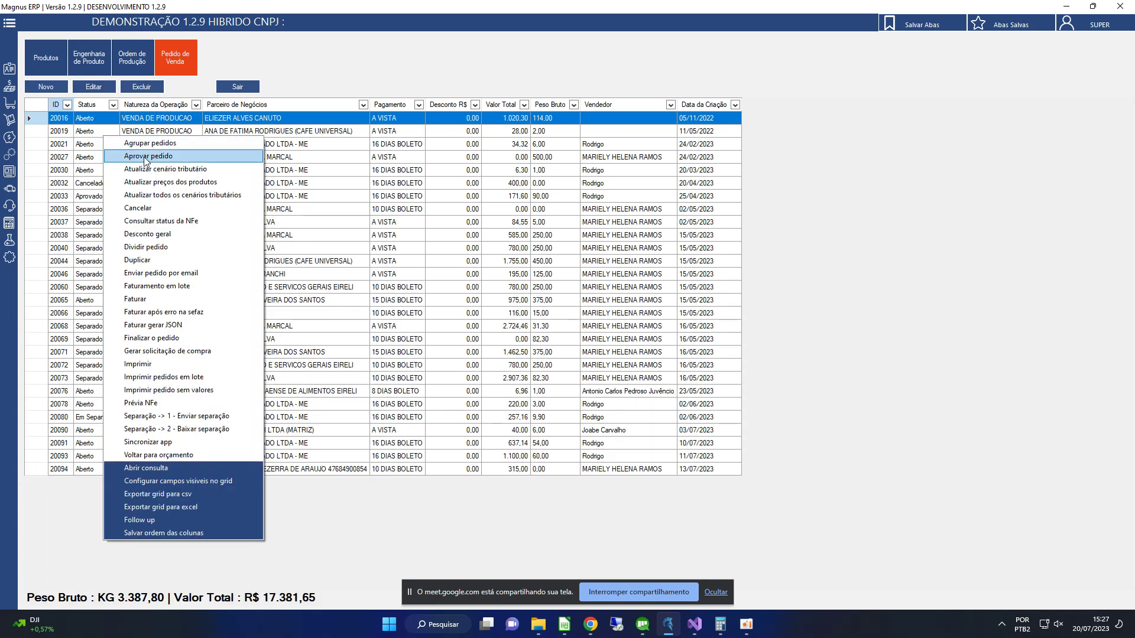
{"action": "left_click", "coordinate": [136, 133]}
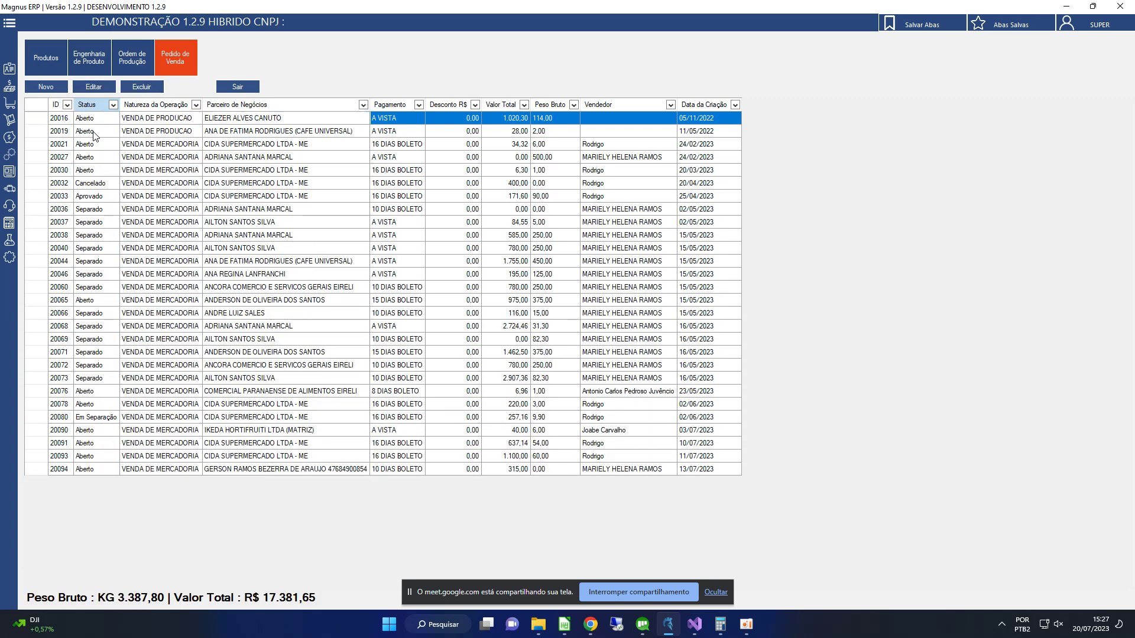
{"action": "double_click", "coordinate": [136, 139]}
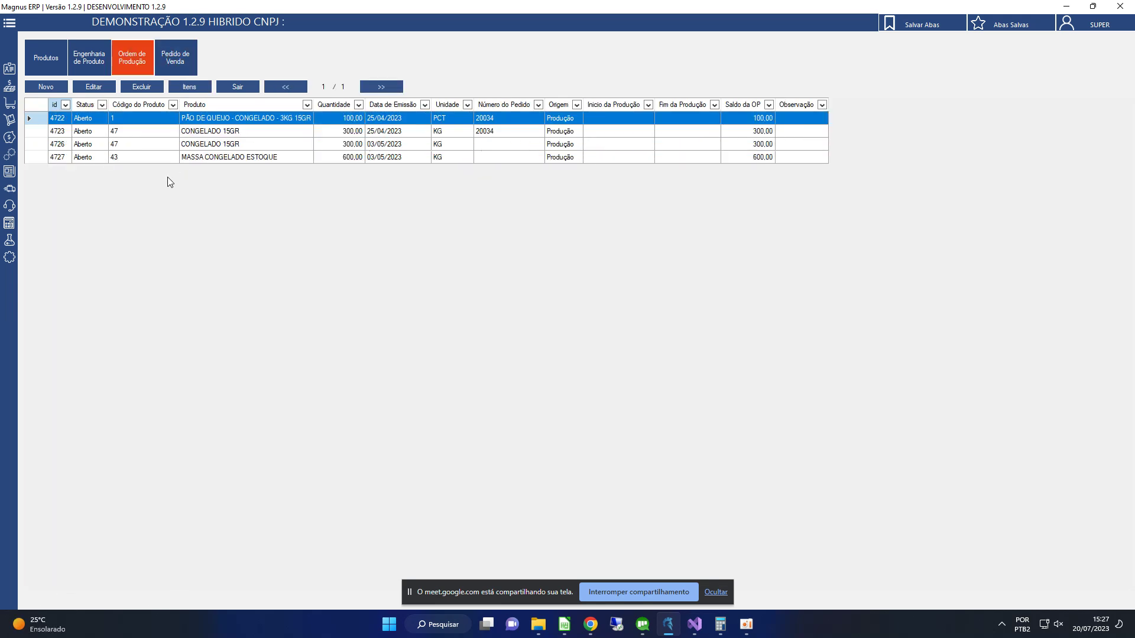
Start a new production order for BOLO DE CHOCOLATE, check its Pedido section, and discard the order
{"action": "left_click", "coordinate": [184, 155]}
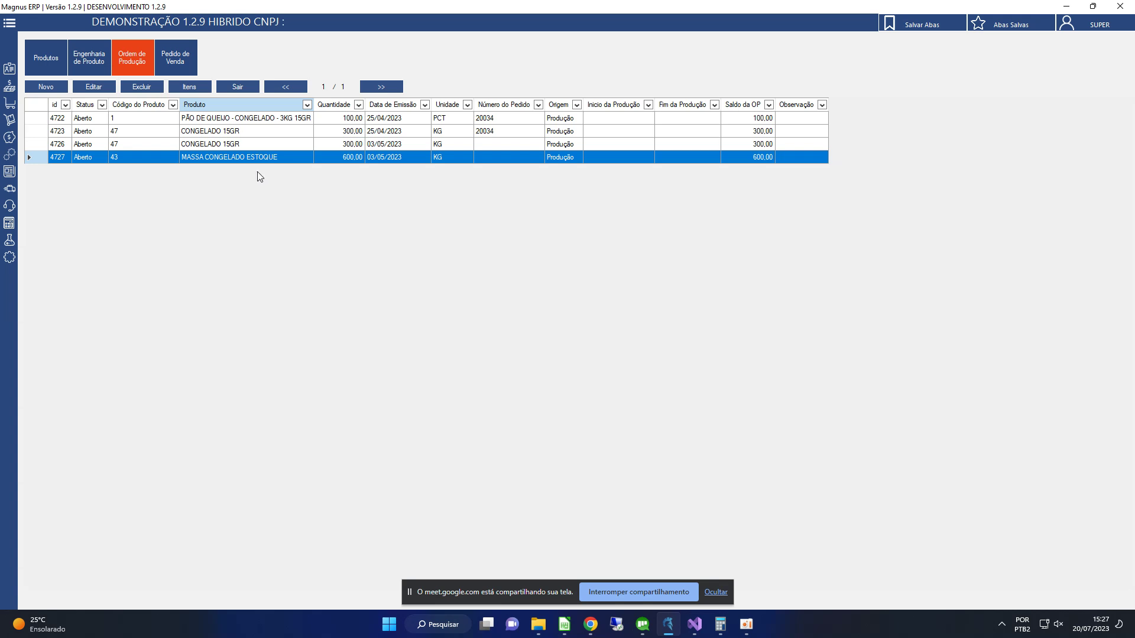
{"action": "left_click", "coordinate": [264, 144]}
{"action": "left_click", "coordinate": [268, 158]}
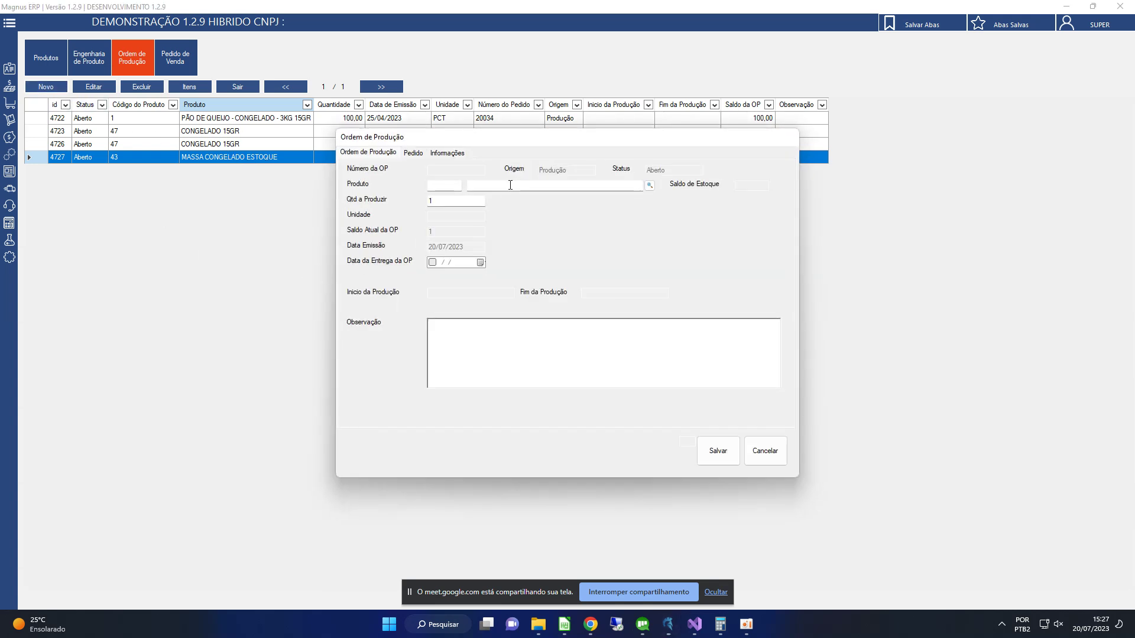
{"action": "double_click", "coordinate": [510, 185]}
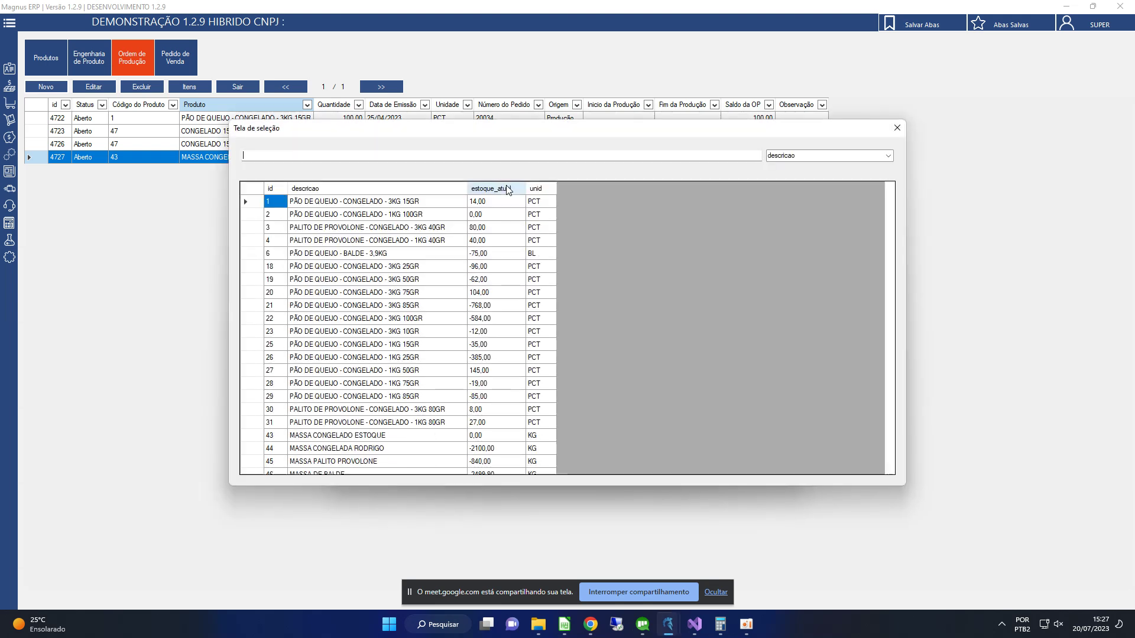
{"action": "type", "text": "BOLO"}
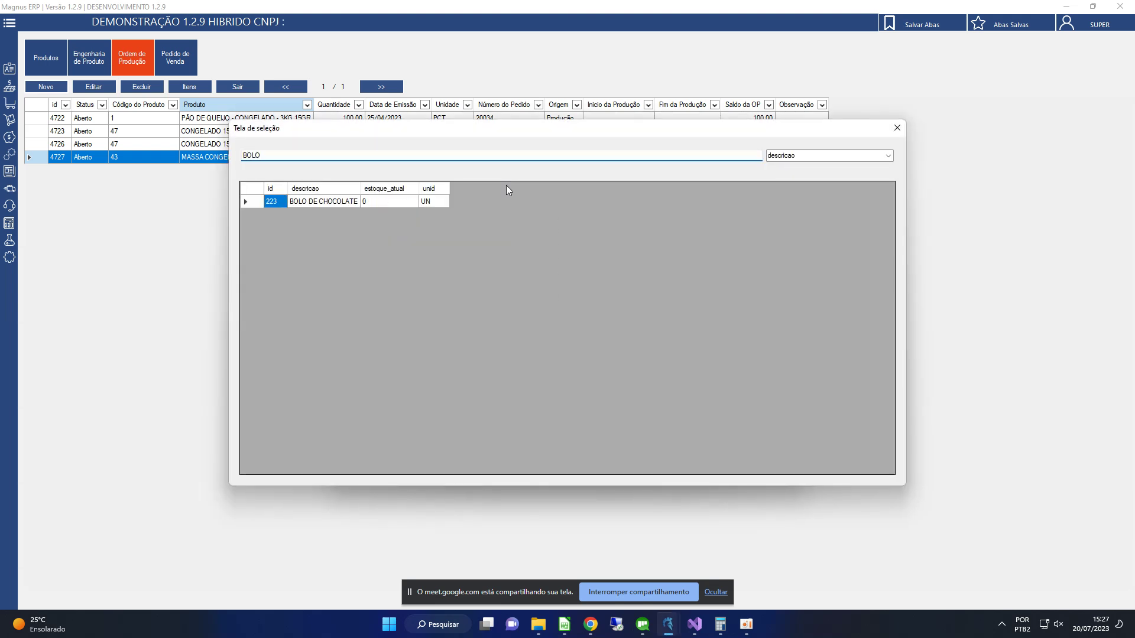
{"action": "double_click", "coordinate": [375, 205]}
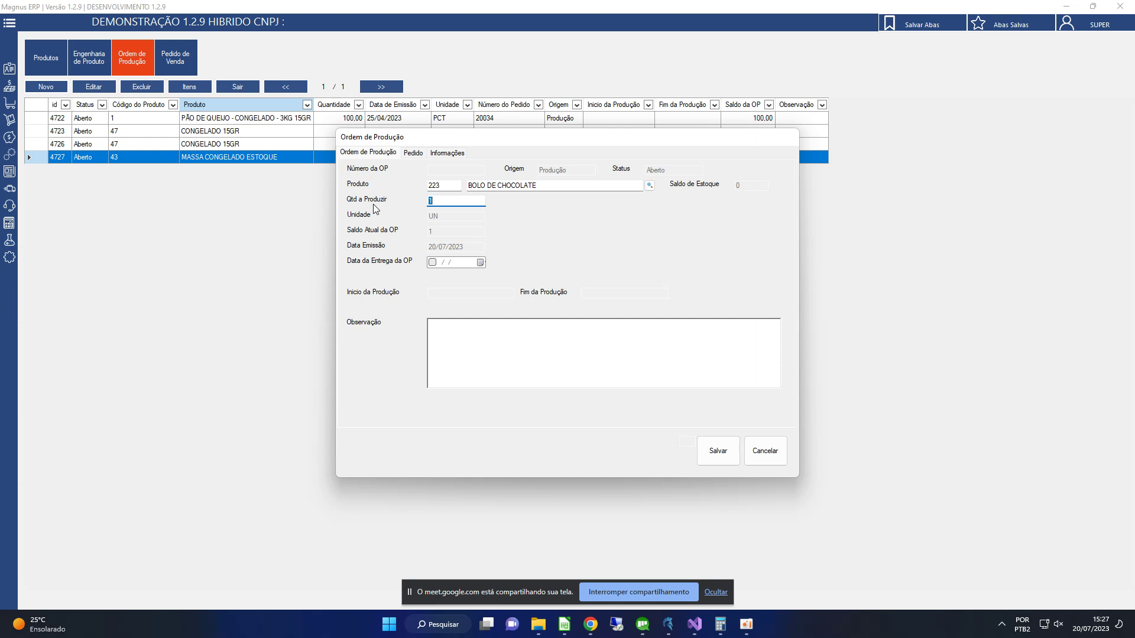
{"action": "left_click", "coordinate": [416, 153]}
{"action": "left_click", "coordinate": [411, 154]}
{"action": "left_click", "coordinate": [398, 156]}
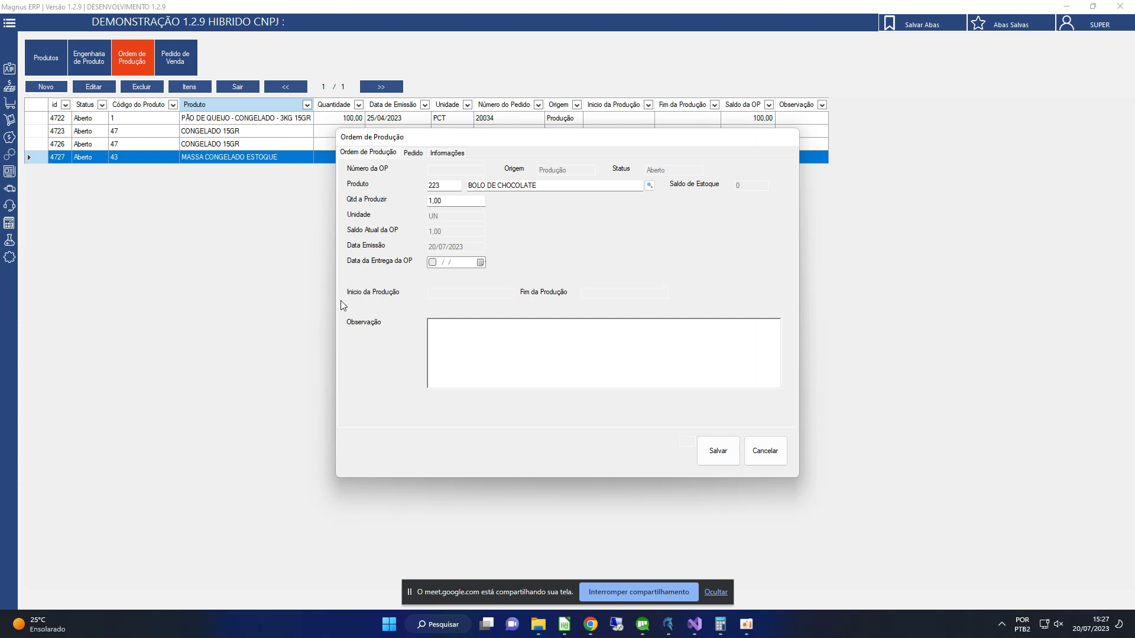
{"action": "left_click", "coordinate": [777, 447]}
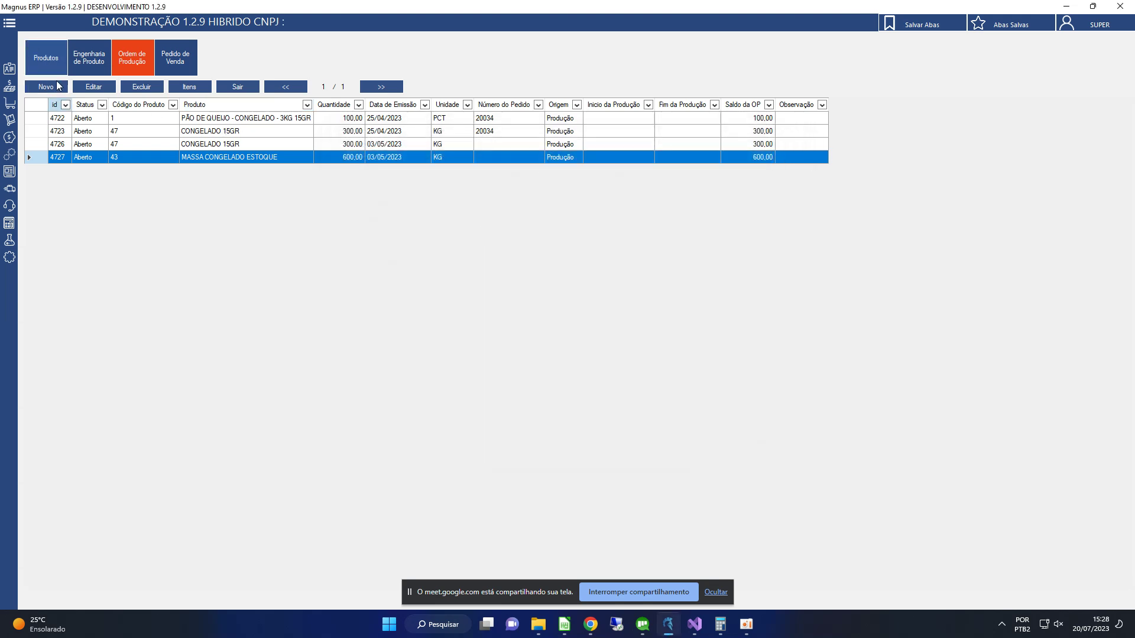
Set the Estoque Mínimo of the product BOLO DE CHOCOLATE to 50 and save its record
{"action": "left_click", "coordinate": [97, 65]}
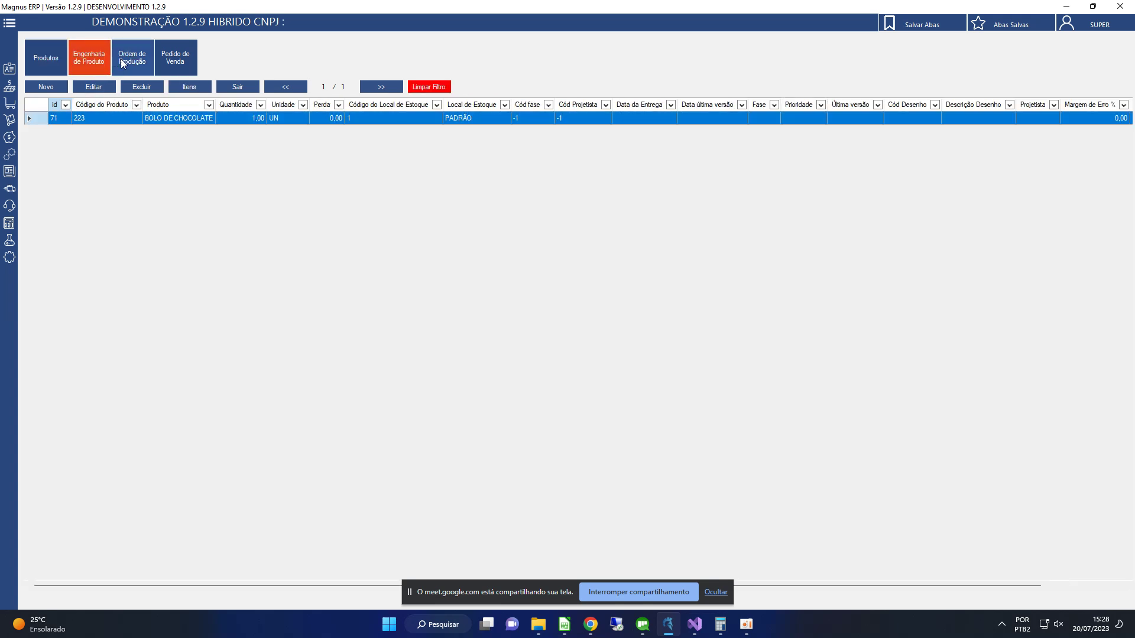
{"action": "left_click", "coordinate": [47, 47]}
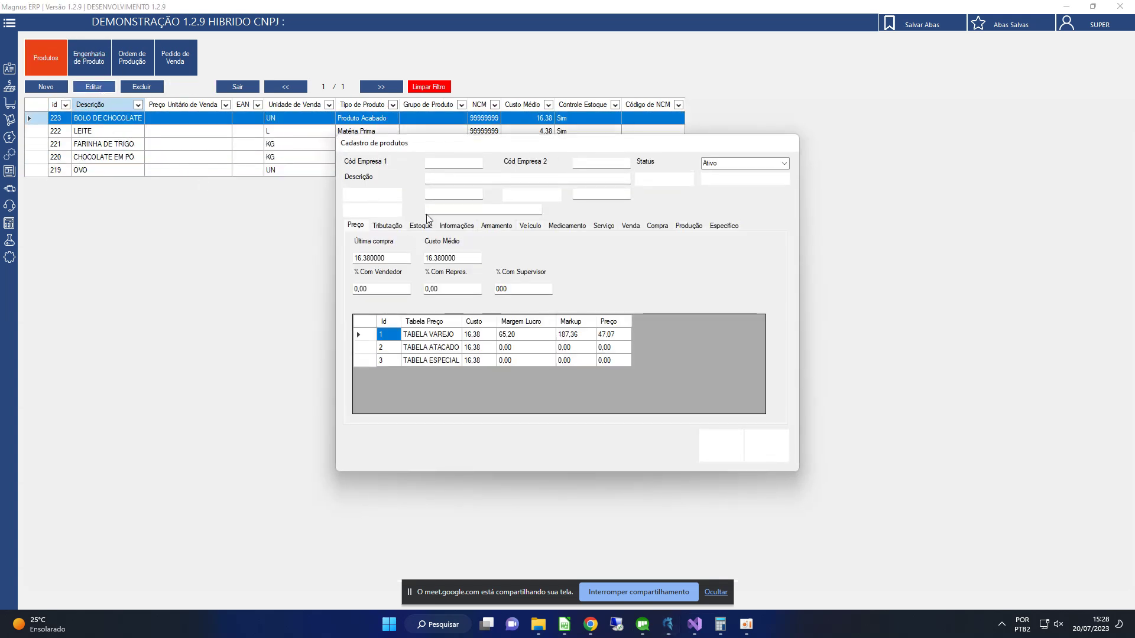
{"action": "left_click", "coordinate": [421, 226]}
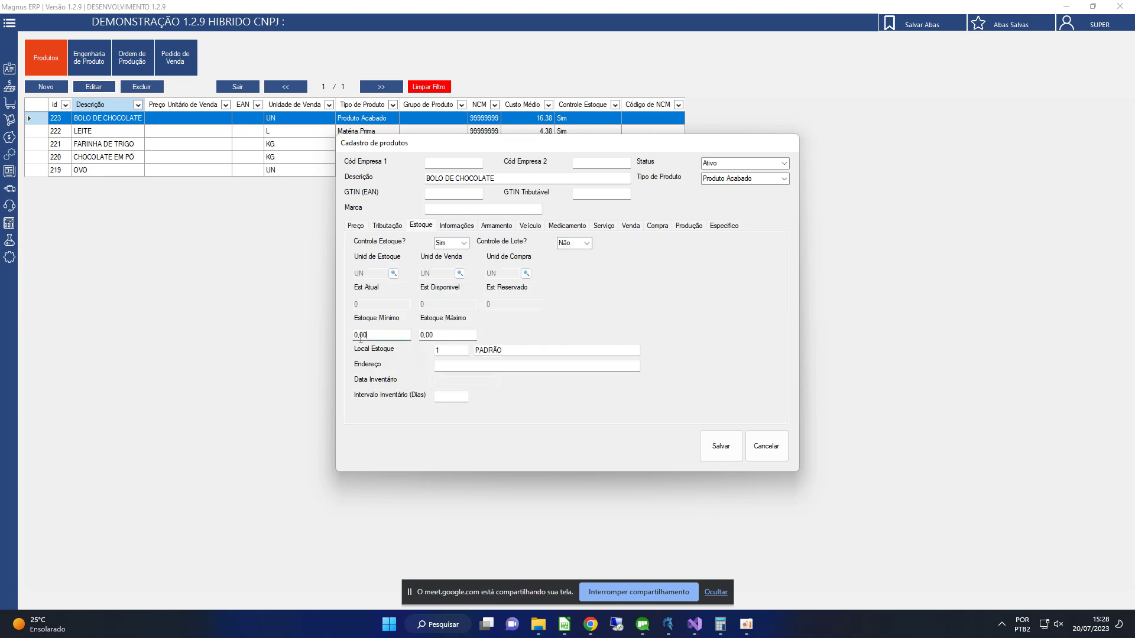
{"action": "left_click_drag", "start_coordinate": [401, 335], "coordinate": [338, 335]}
{"action": "type", "text": "50"}
{"action": "key", "text": "Tab"}
{"action": "left_click", "coordinate": [720, 448]}
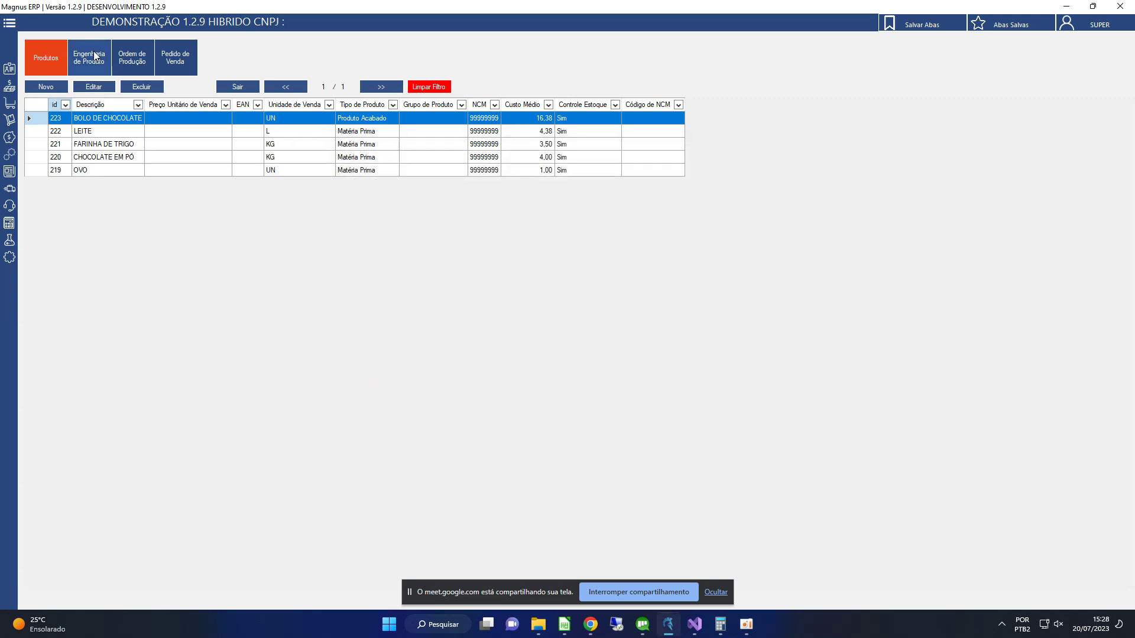
Return to Ordem de Produção and open Programação de Produção, moving its Sugestão de Produção dialog slightly
{"action": "left_click", "coordinate": [128, 59]}
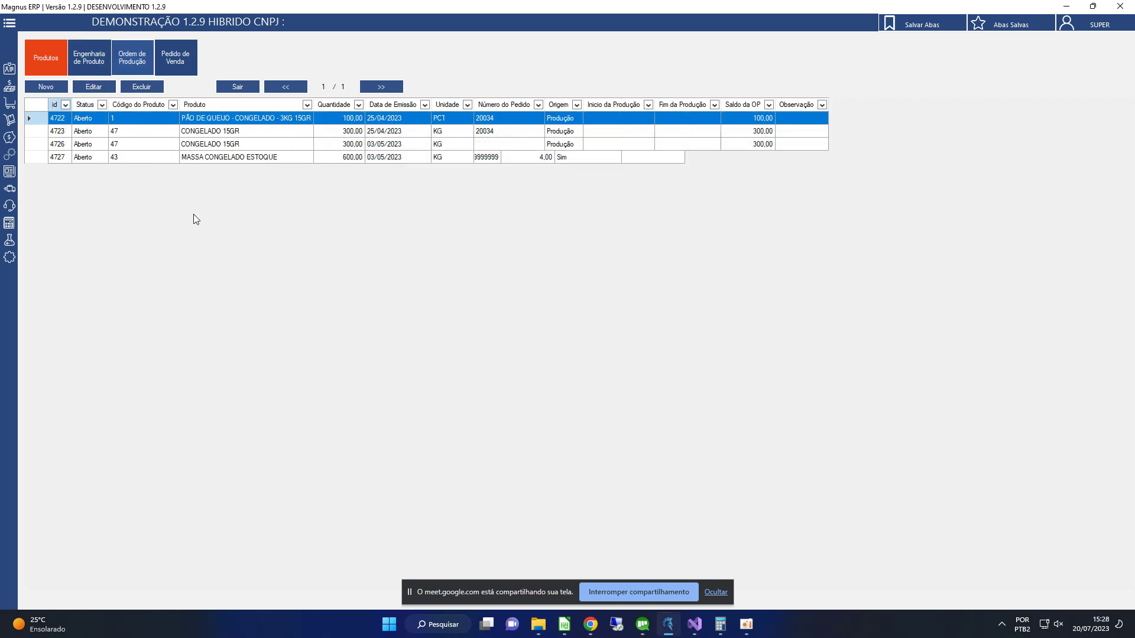
{"action": "right_click", "coordinate": [175, 192]}
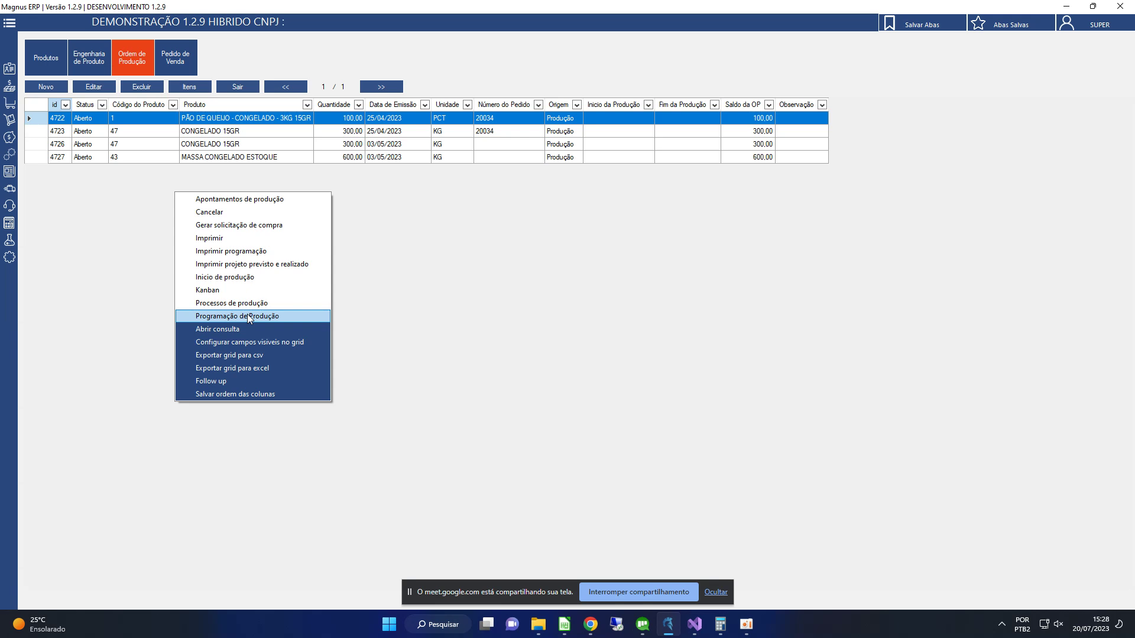
{"action": "left_click", "coordinate": [249, 316]}
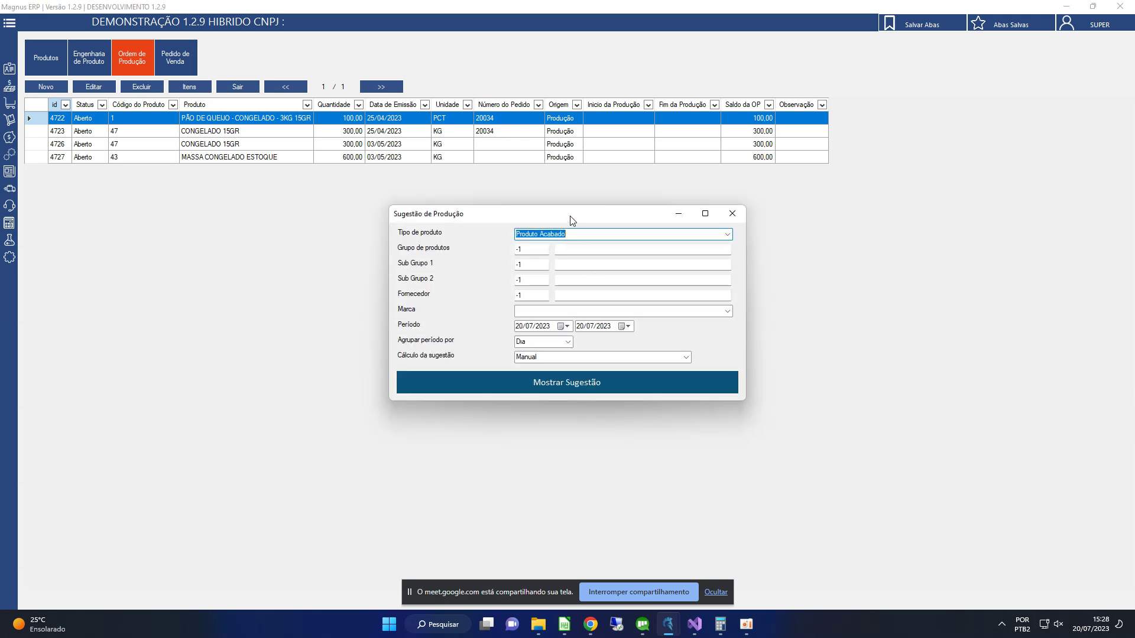
{"action": "left_click_drag", "start_coordinate": [572, 218], "coordinate": [528, 245]}
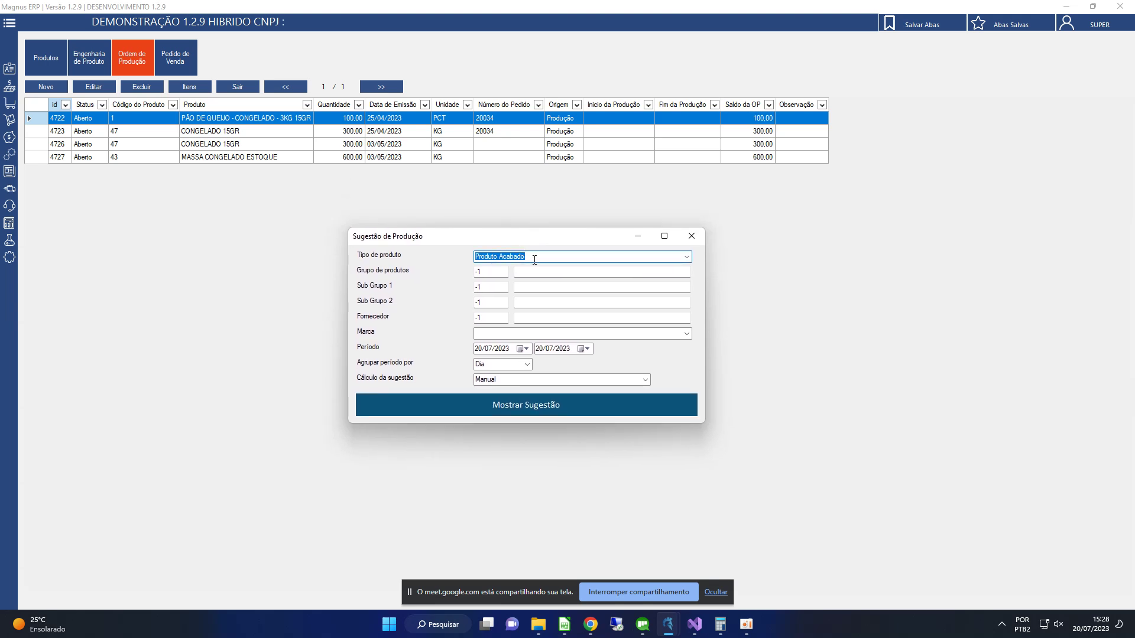
Go through the product type, group, supplier, brand, period and grouping filters of Sugestão de Produção
{"action": "key", "text": "Tab"}
{"action": "key", "text": "Tab"}
{"action": "key", "text": "Tab"}
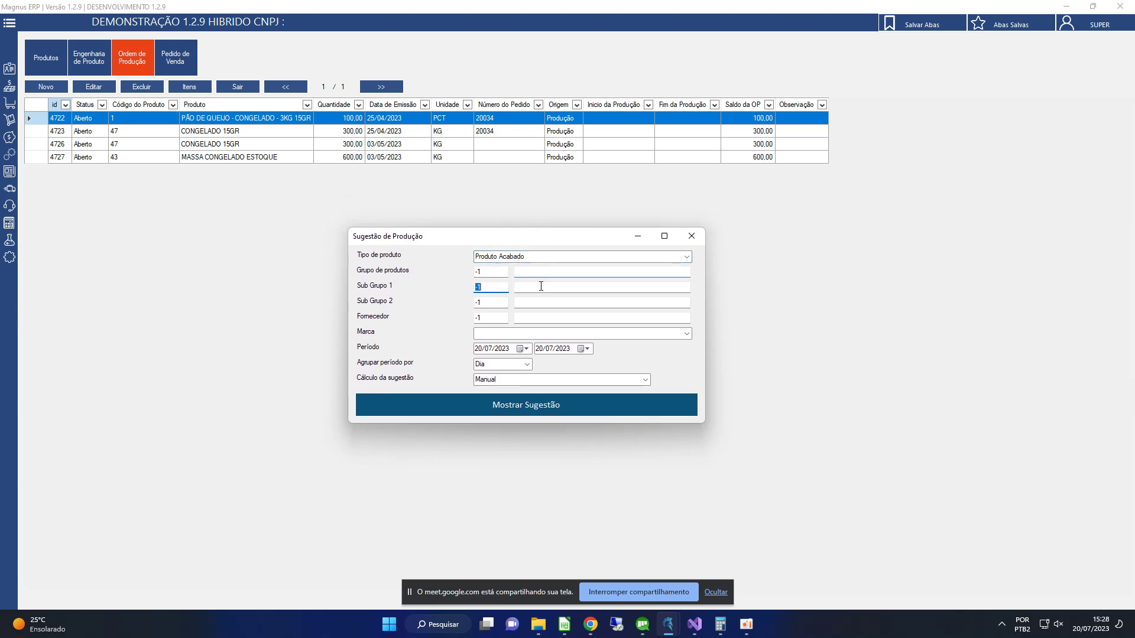
{"action": "key", "text": "Tab"}
{"action": "key", "text": "Tab"}
{"action": "key", "text": "Tab"}
{"action": "key", "text": "Tab"}
{"action": "key", "text": "Tab"}
{"action": "key", "text": "Tab"}
{"action": "left_click", "coordinate": [526, 349]}
{"action": "left_click", "coordinate": [526, 350]}
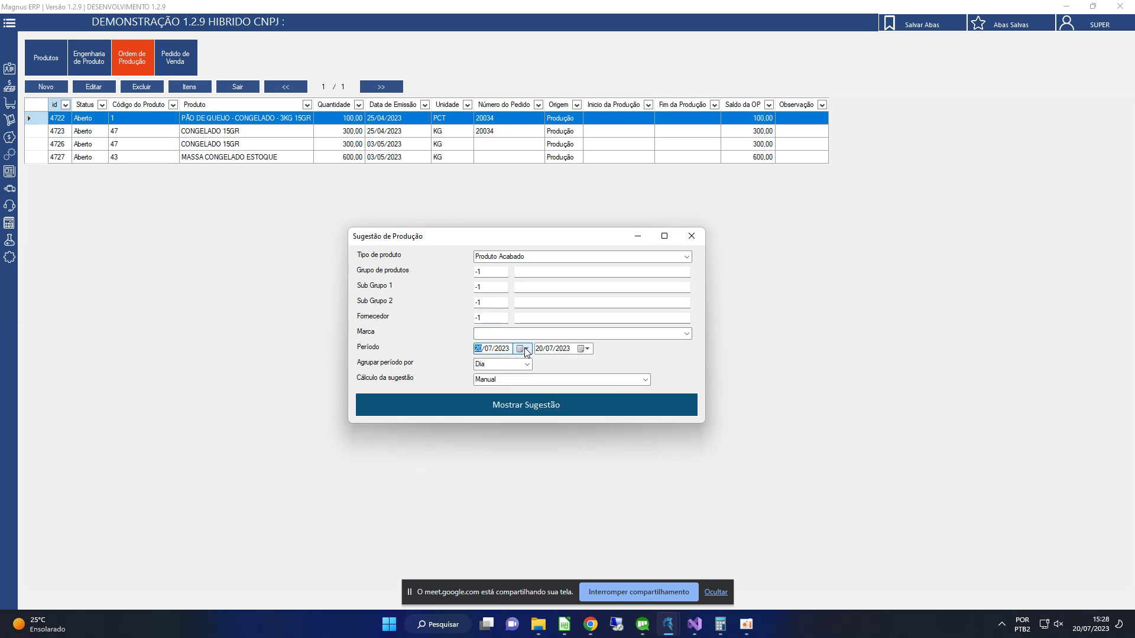
{"action": "key", "text": "Tab"}
{"action": "key", "text": "Tab"}
{"action": "key", "text": "Tab"}
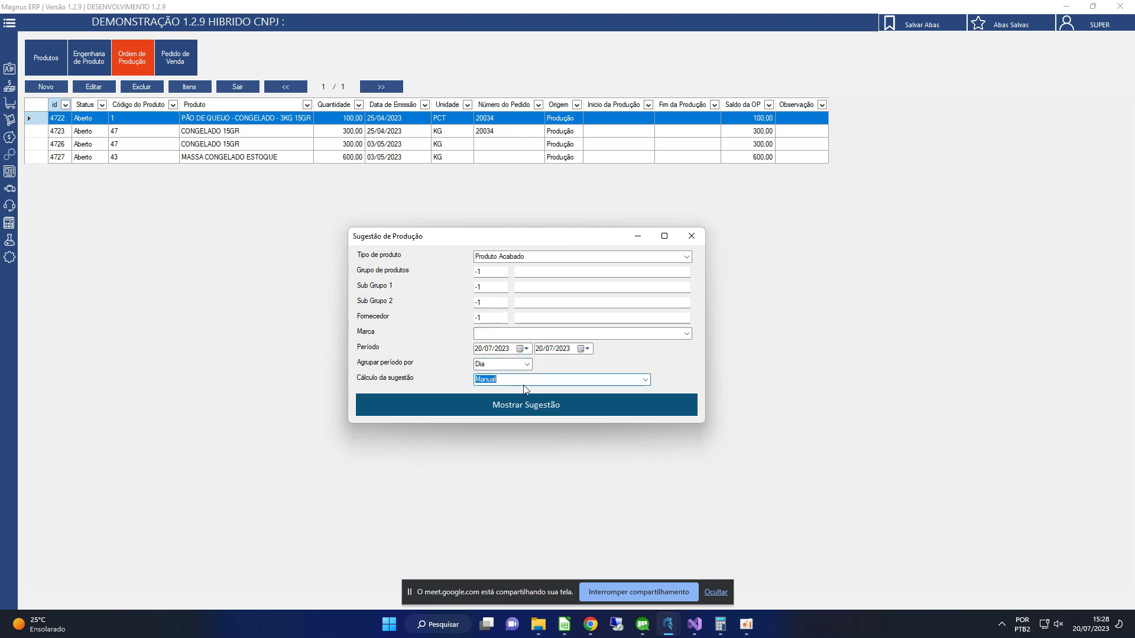
Review the Cálculo da sugestão options, choose Manual, and generate the production suggestion
{"action": "left_click", "coordinate": [645, 380]}
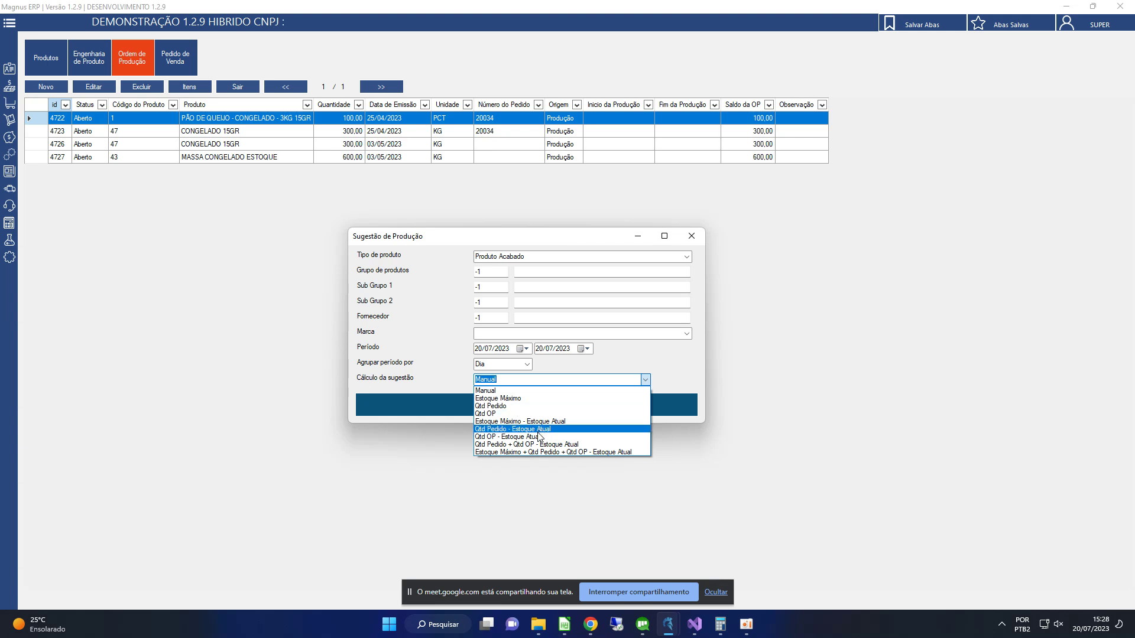
{"action": "left_click", "coordinate": [506, 391]}
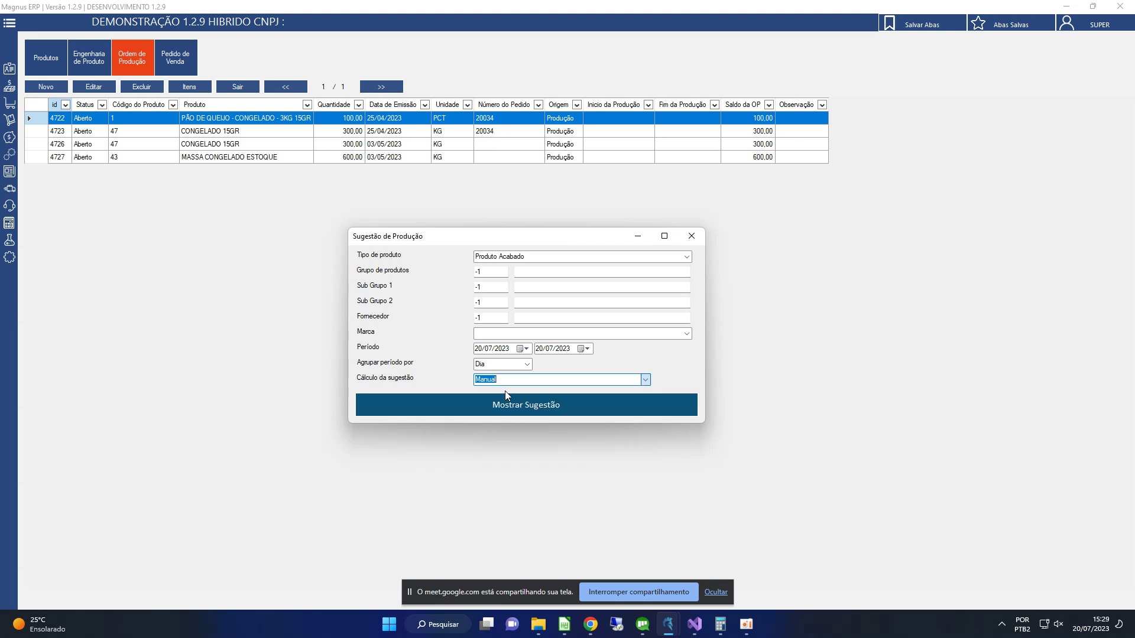
{"action": "left_click", "coordinate": [516, 405]}
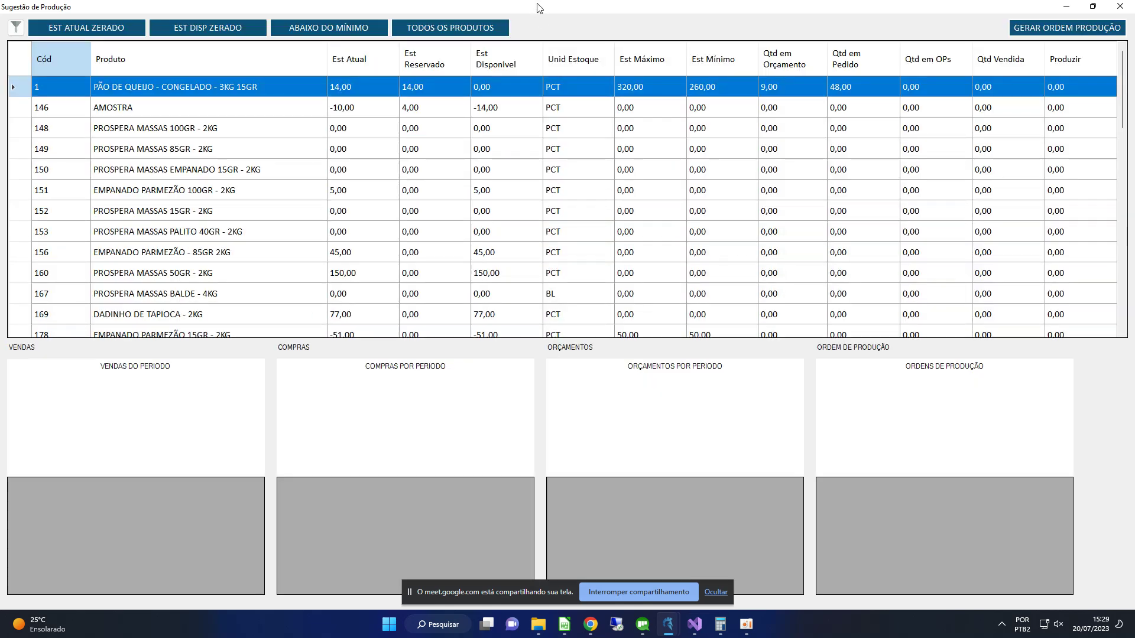
Examine the suggested products' stock levels, order quantities and Produzir amounts throughout the production suggestion list
{"action": "scroll", "coordinate": [473, 200], "scroll_direction": "down", "scroll_amount": 15}
{"action": "scroll", "coordinate": [1077, 118], "scroll_direction": "down", "scroll_amount": 2}
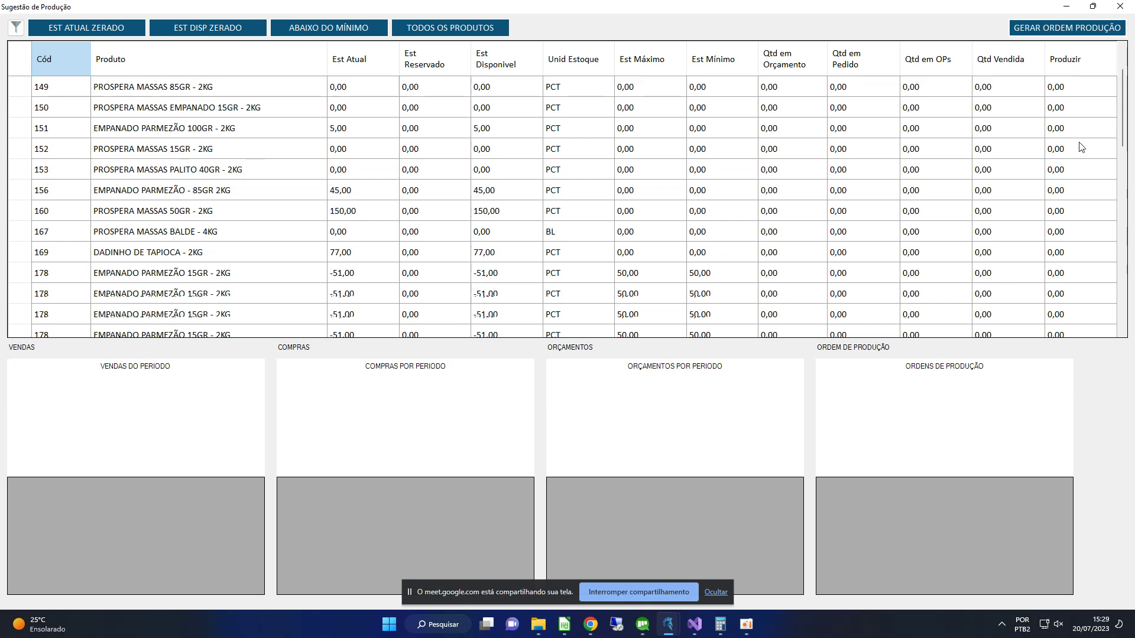
{"action": "scroll", "coordinate": [1080, 144], "scroll_direction": "up", "scroll_amount": 2}
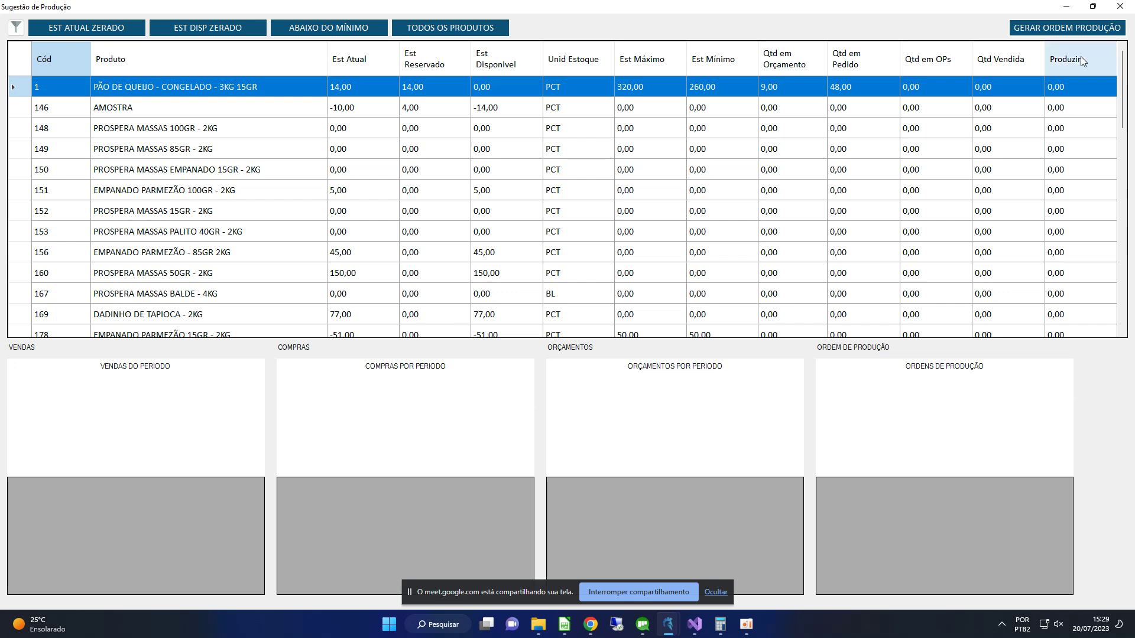
{"action": "scroll", "coordinate": [1070, 119], "scroll_direction": "down", "scroll_amount": 2}
{"action": "scroll", "coordinate": [1070, 153], "scroll_direction": "down", "scroll_amount": 8}
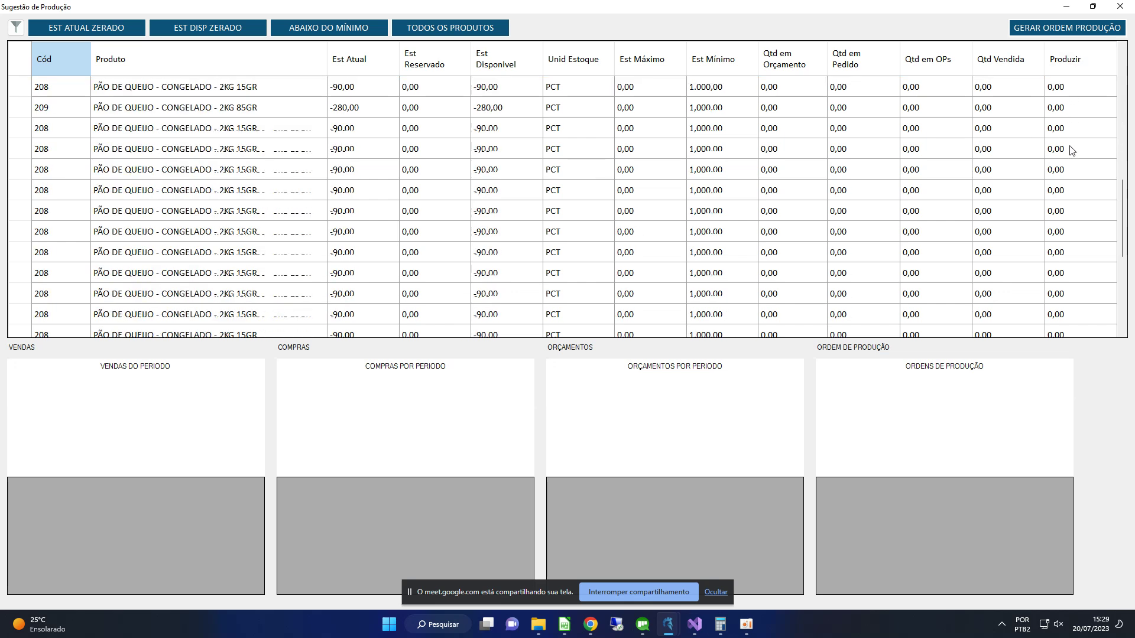
{"action": "scroll", "coordinate": [1071, 151], "scroll_direction": "up", "scroll_amount": 10}
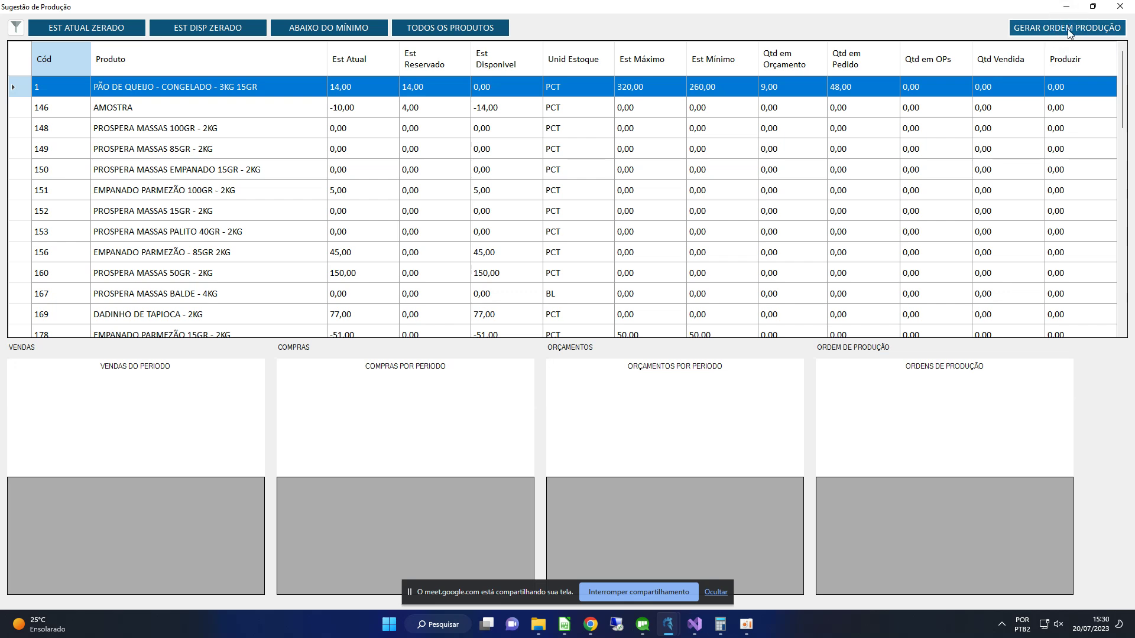
{"action": "scroll", "coordinate": [1082, 151], "scroll_direction": "down", "scroll_amount": 4}
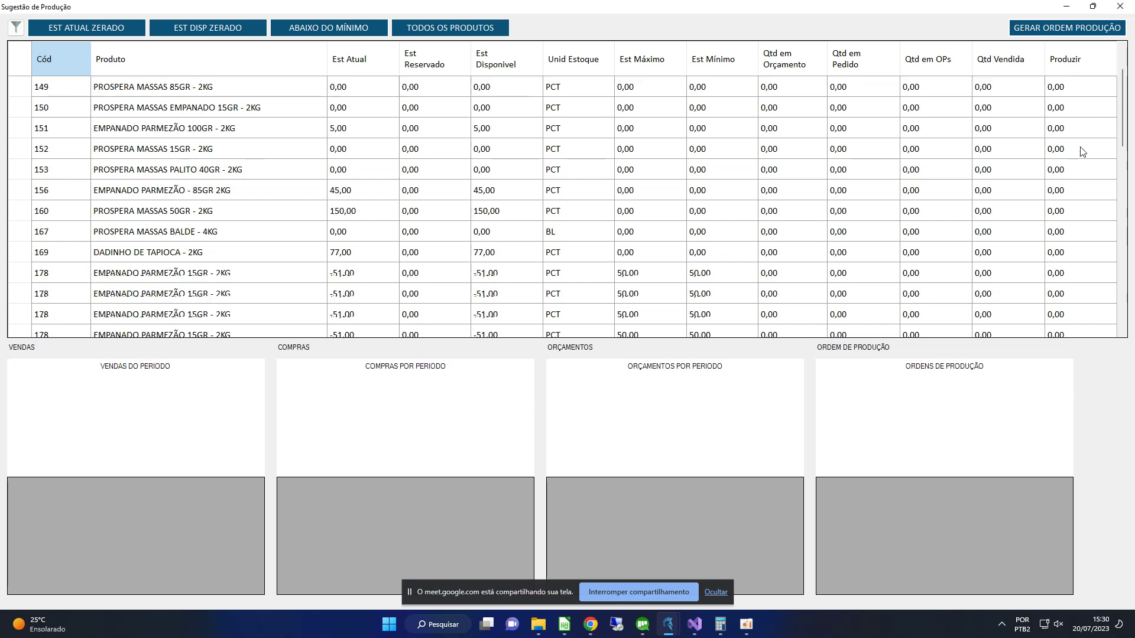
Check the stock figures for Bolo de Chocolate in the production suggestion list, and close the list with its filter dialog
{"action": "scroll", "coordinate": [1082, 151], "scroll_direction": "down", "scroll_amount": 3}
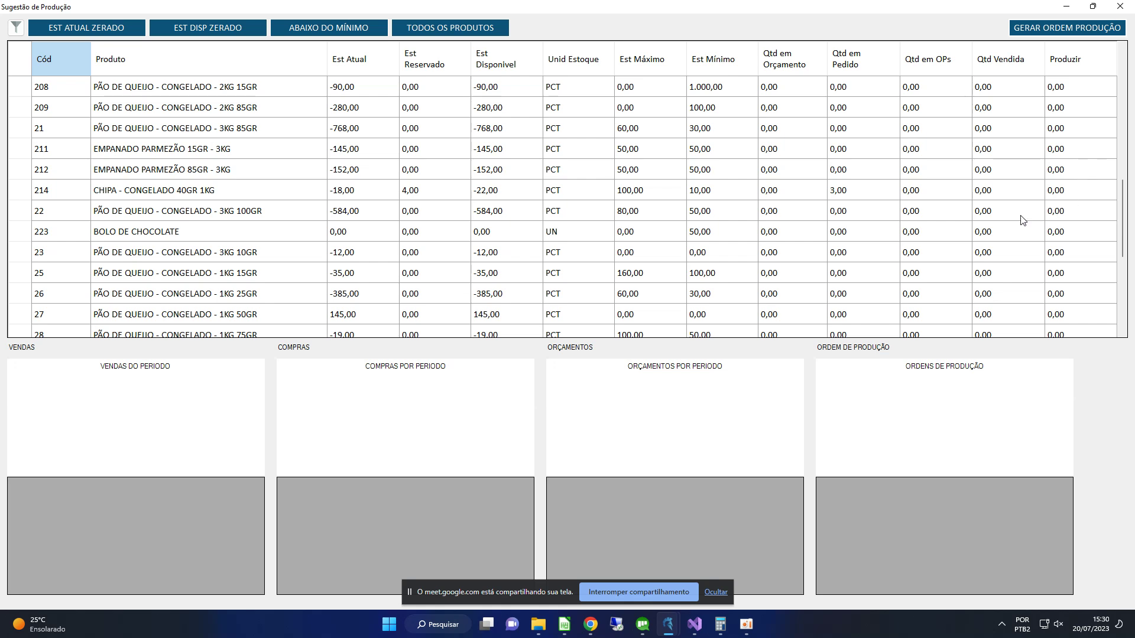
{"action": "left_click", "coordinate": [1119, 6]}
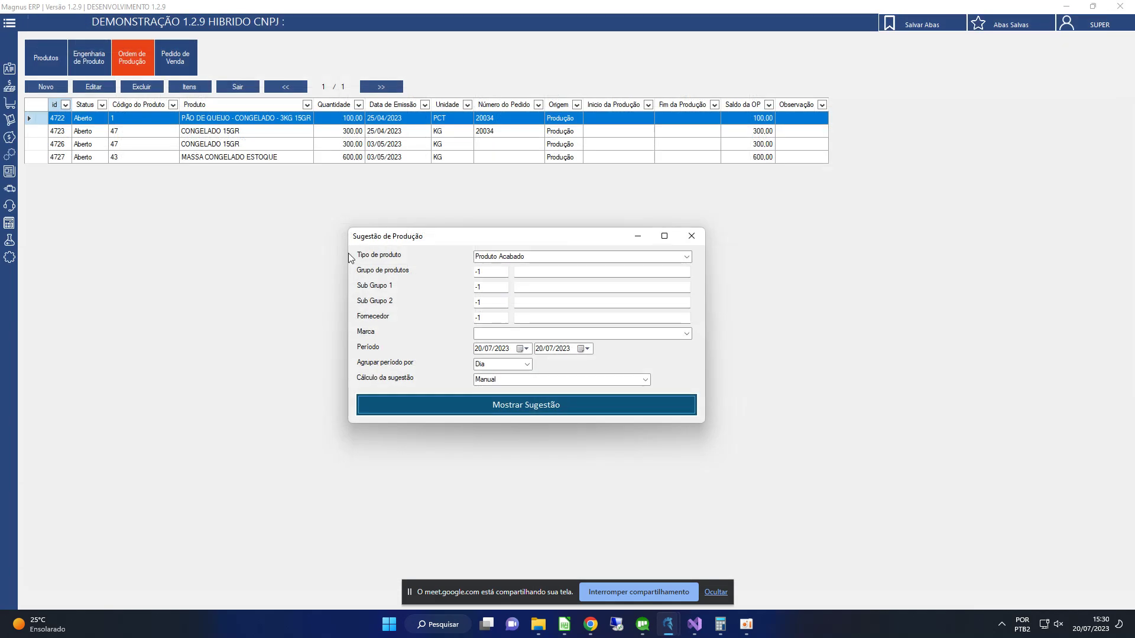
{"action": "left_click", "coordinate": [692, 239]}
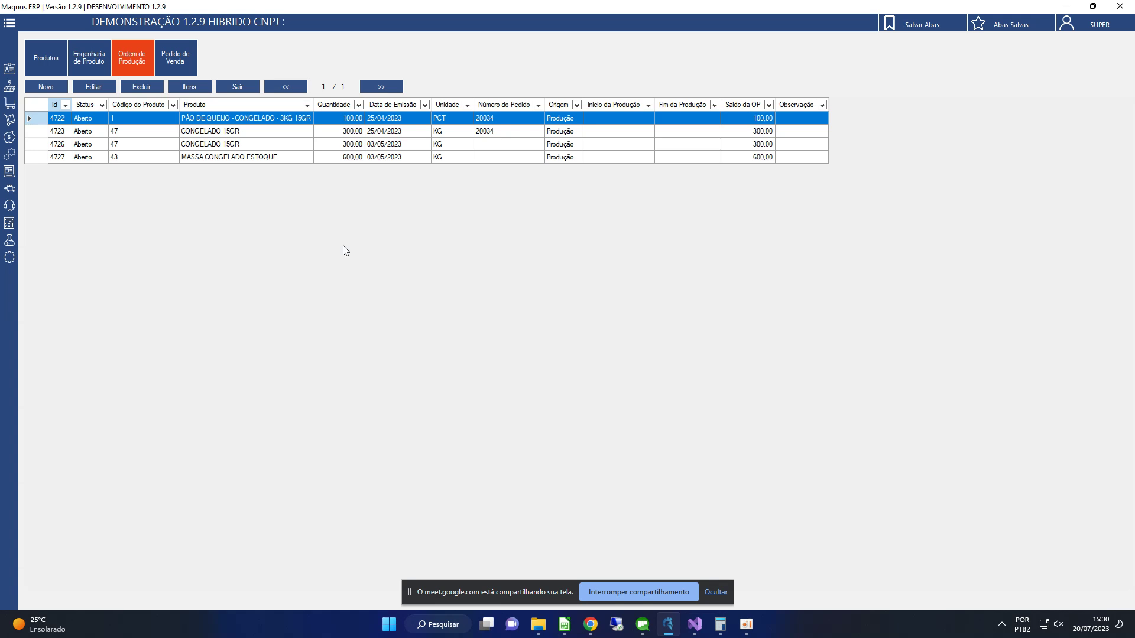
Review the Bolo de Chocolate record and its average cost alongside the raw materials in Produtos
{"action": "left_click", "coordinate": [55, 59]}
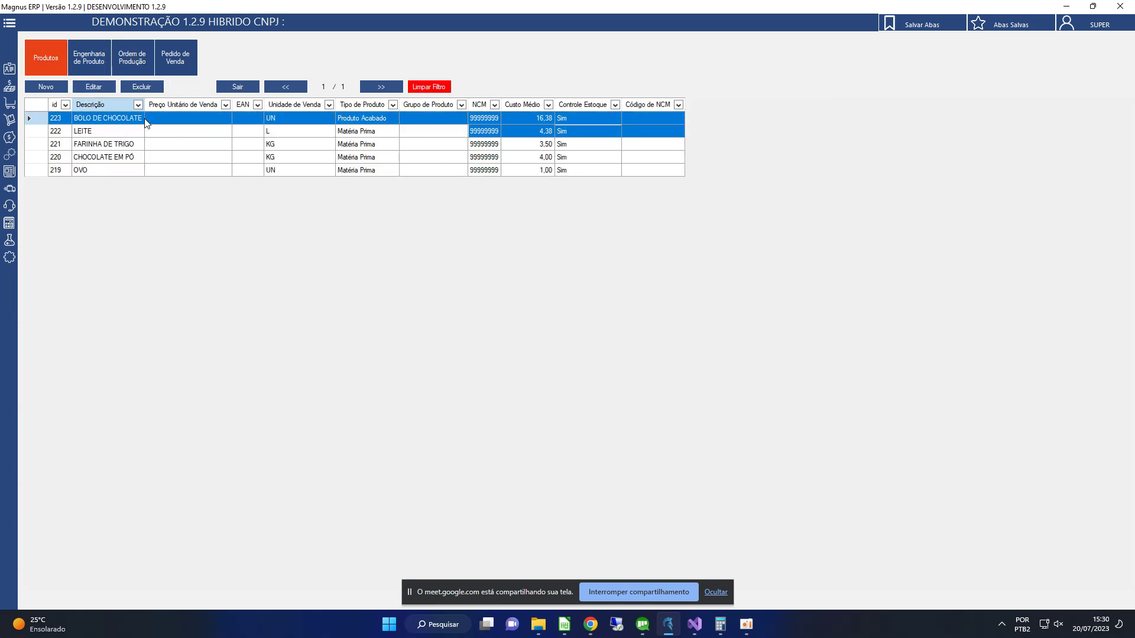
{"action": "left_click", "coordinate": [541, 118]}
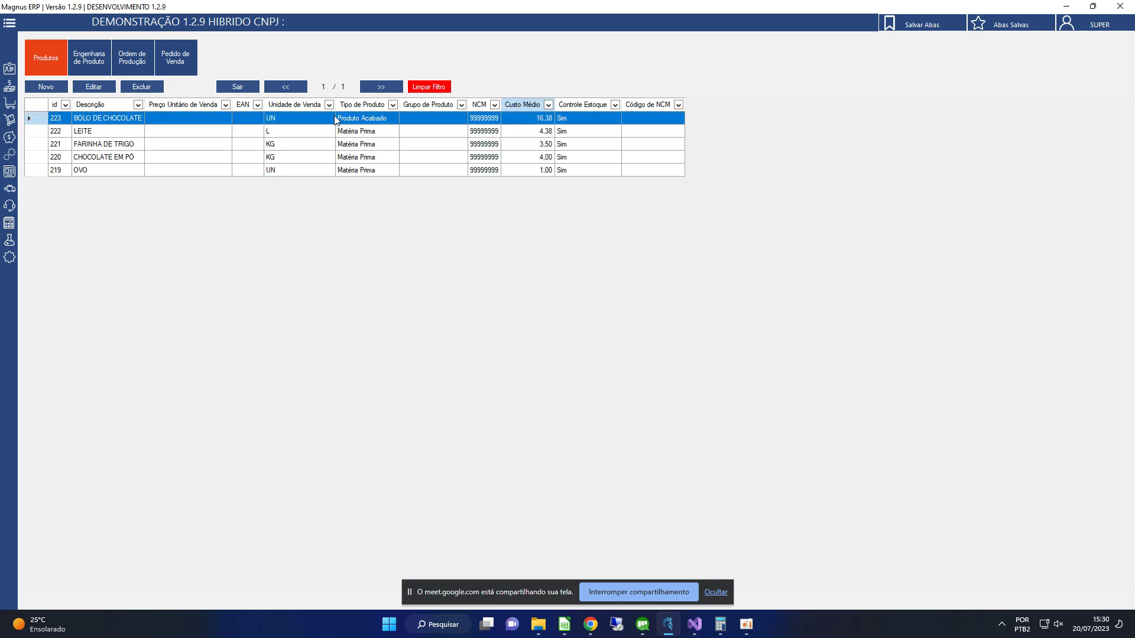
{"action": "left_click", "coordinate": [171, 120]}
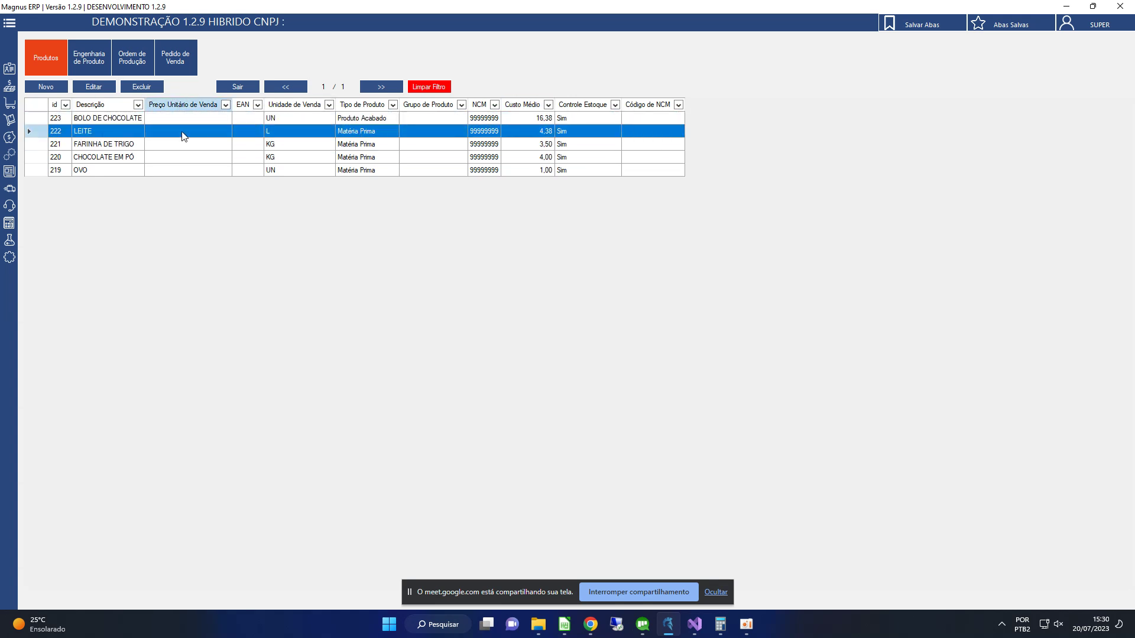
{"action": "left_click", "coordinate": [247, 127]}
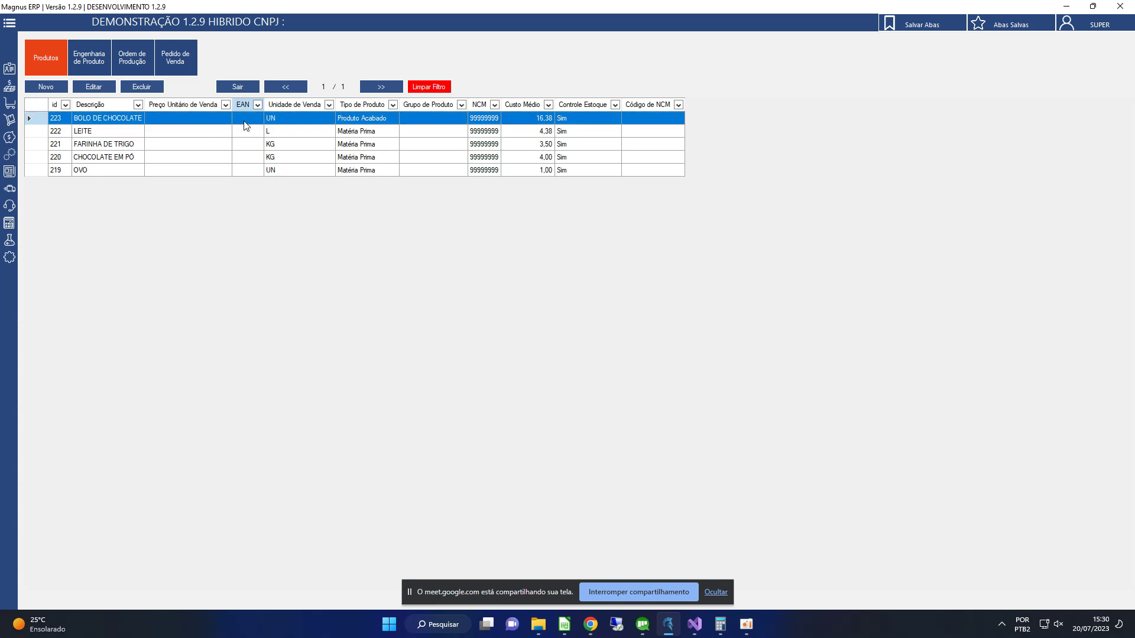
{"action": "left_click", "coordinate": [98, 58]}
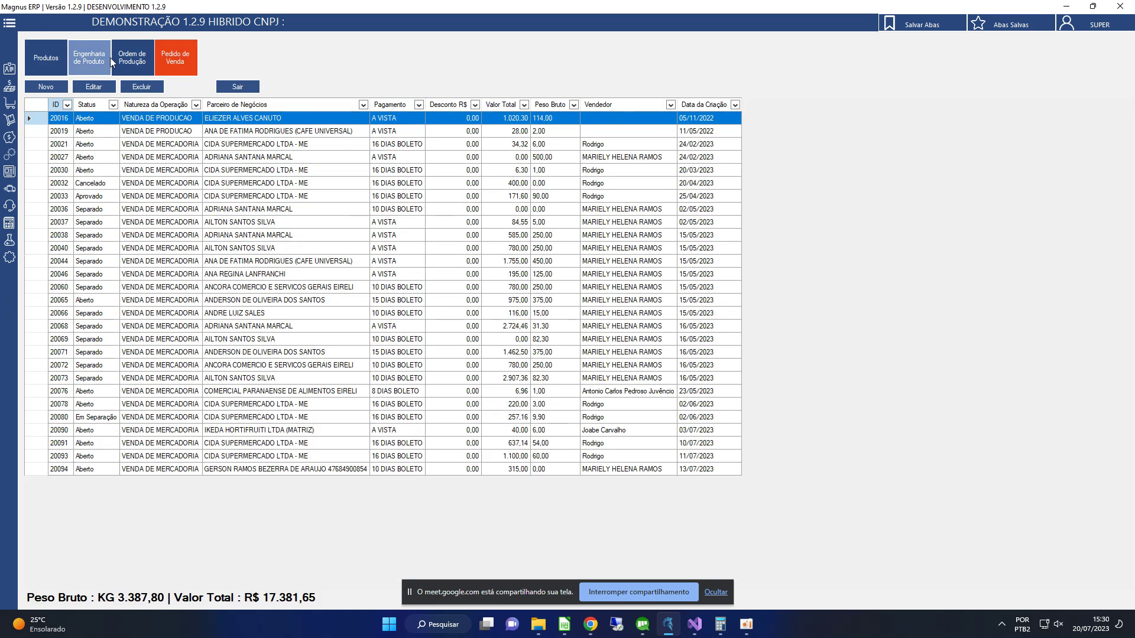
Return to Ordem de Produção and review the products and quantities of the open production orders
{"action": "left_click", "coordinate": [133, 59]}
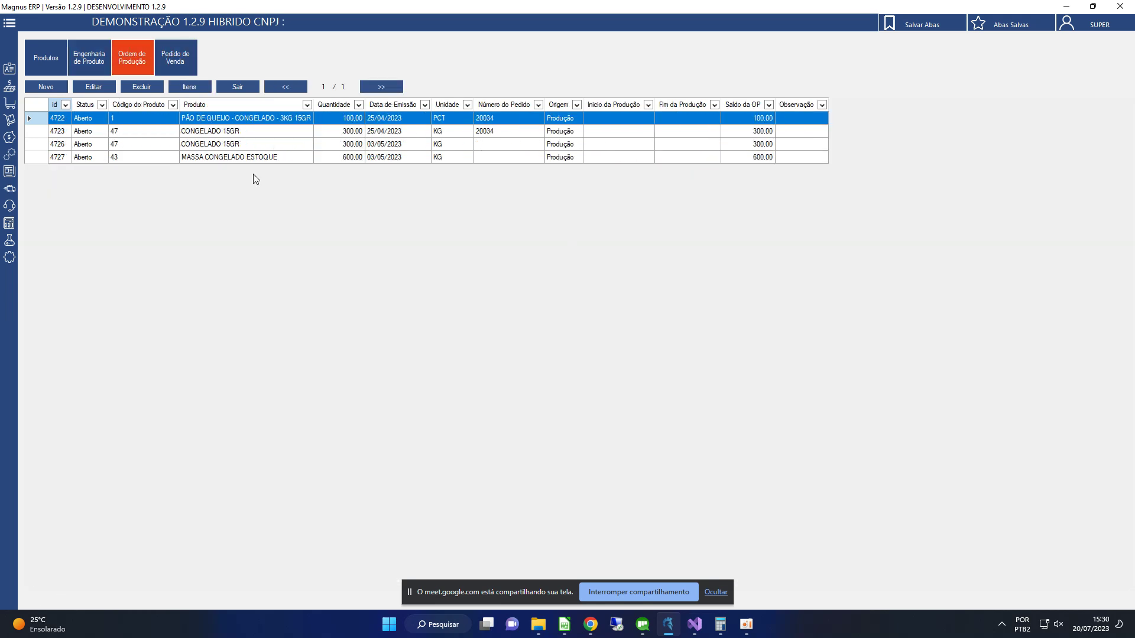
{"action": "left_click", "coordinate": [349, 157]}
{"action": "left_click", "coordinate": [355, 120]}
{"action": "left_click", "coordinate": [342, 157]}
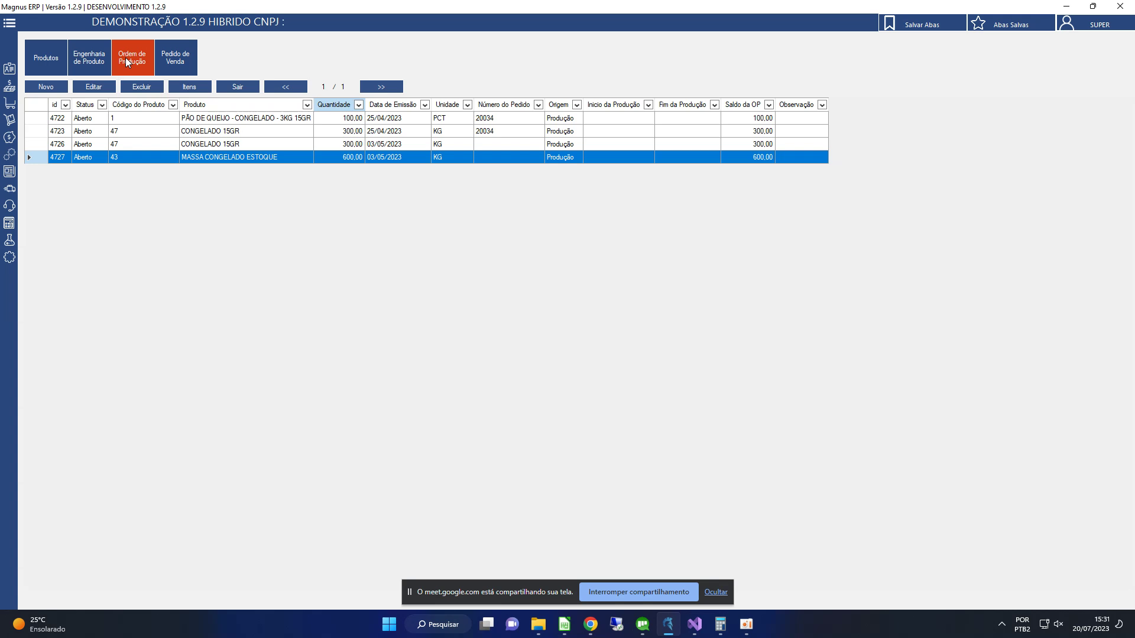
{"action": "left_click", "coordinate": [319, 144]}
{"action": "left_click", "coordinate": [297, 129]}
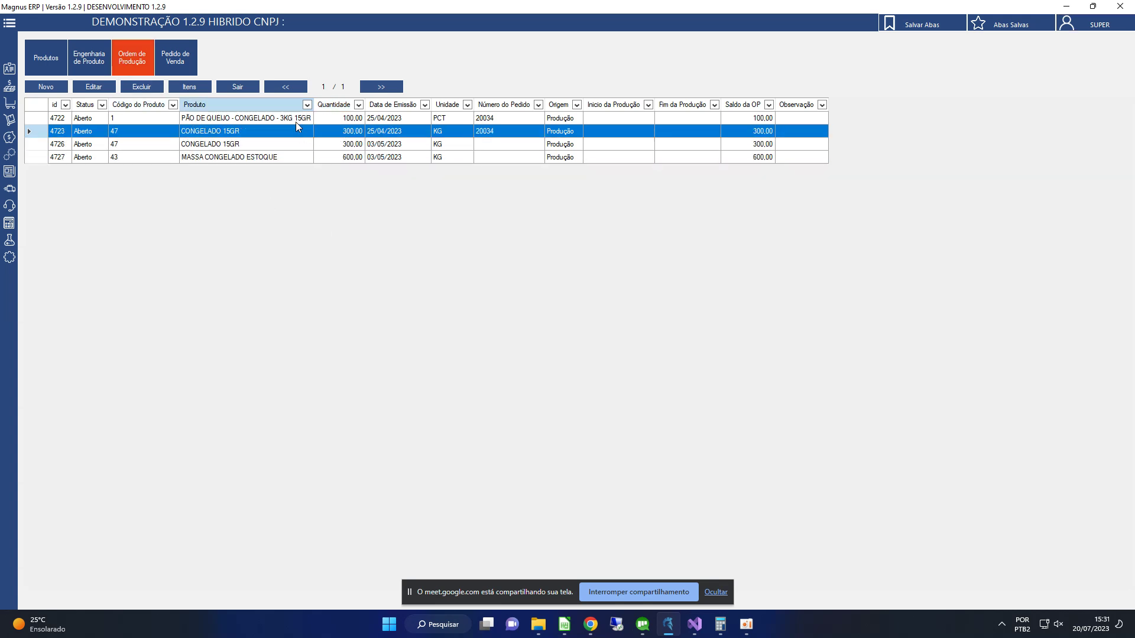
{"action": "left_click", "coordinate": [297, 122]}
{"action": "left_click", "coordinate": [297, 160]}
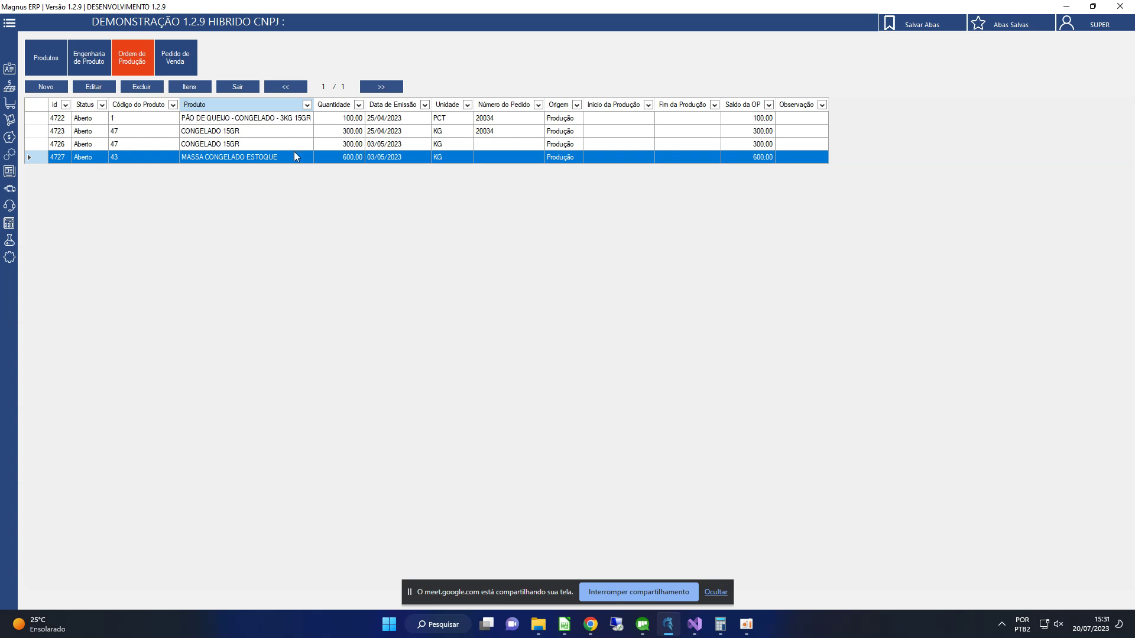
{"action": "left_click", "coordinate": [164, 158]}
{"action": "left_click", "coordinate": [156, 147]}
{"action": "left_click", "coordinate": [154, 157]}
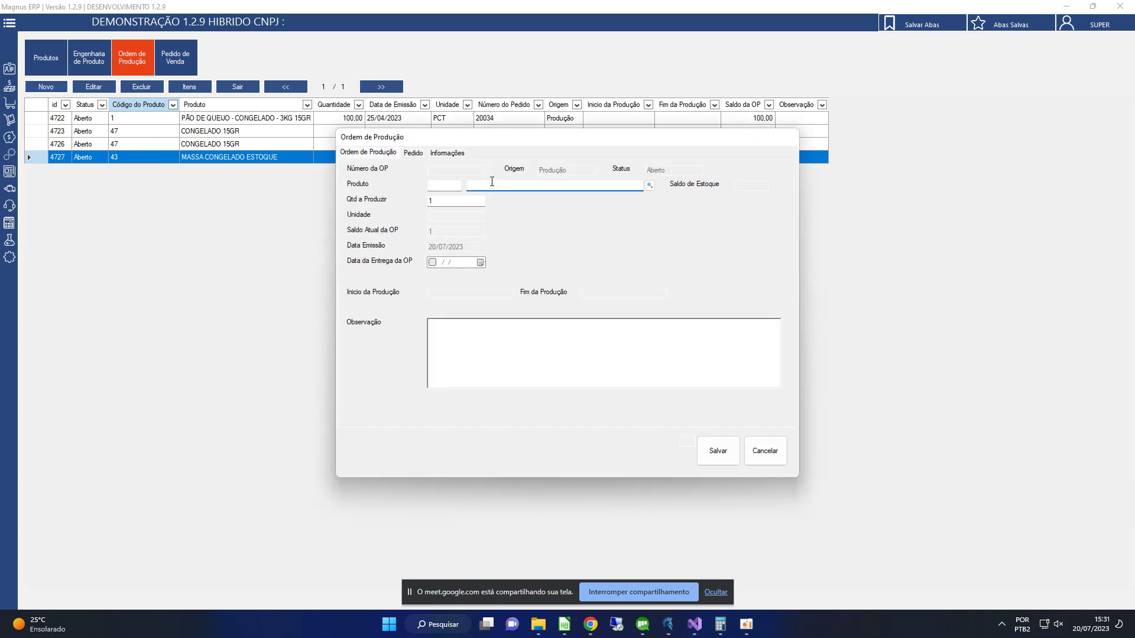
Create a production order for product 223, BOLO DE CHOCOLATE, with a quantity to produce of 50, and save it
{"action": "key", "text": "Return"}
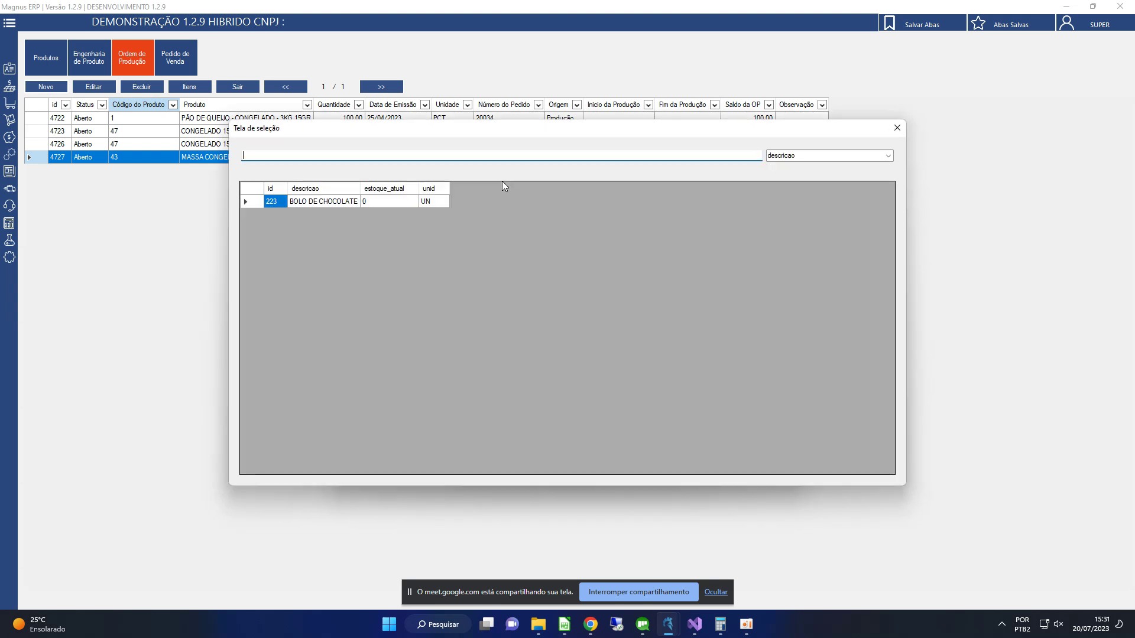
{"action": "double_click", "coordinate": [345, 201]}
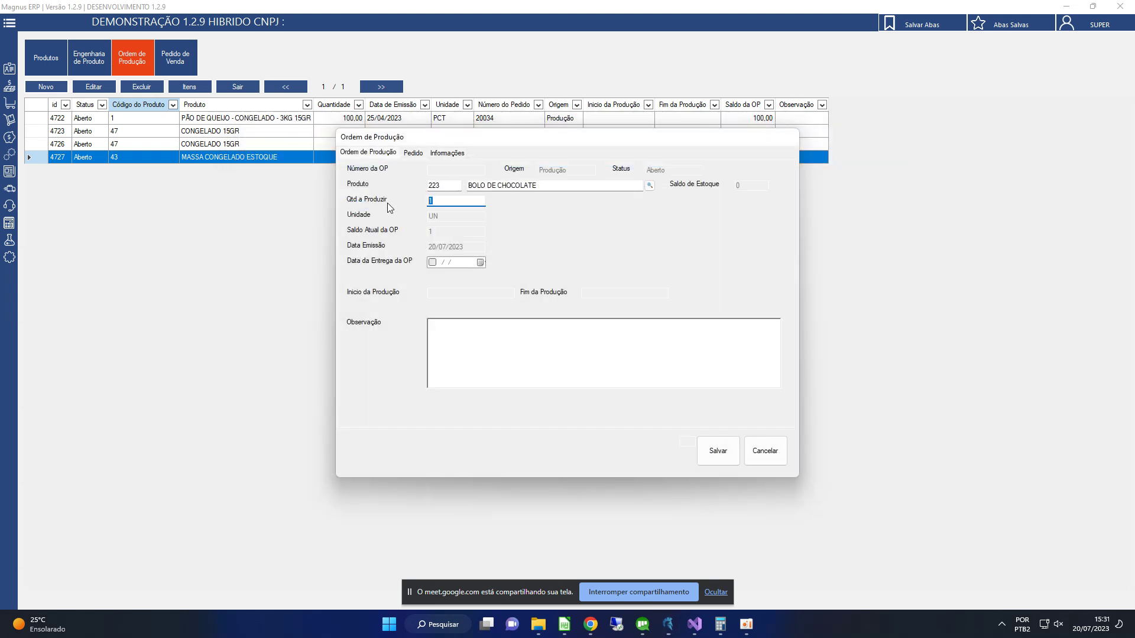
{"action": "type", "text": "50"}
{"action": "key", "text": "Tab"}
{"action": "left_click", "coordinate": [717, 451]}
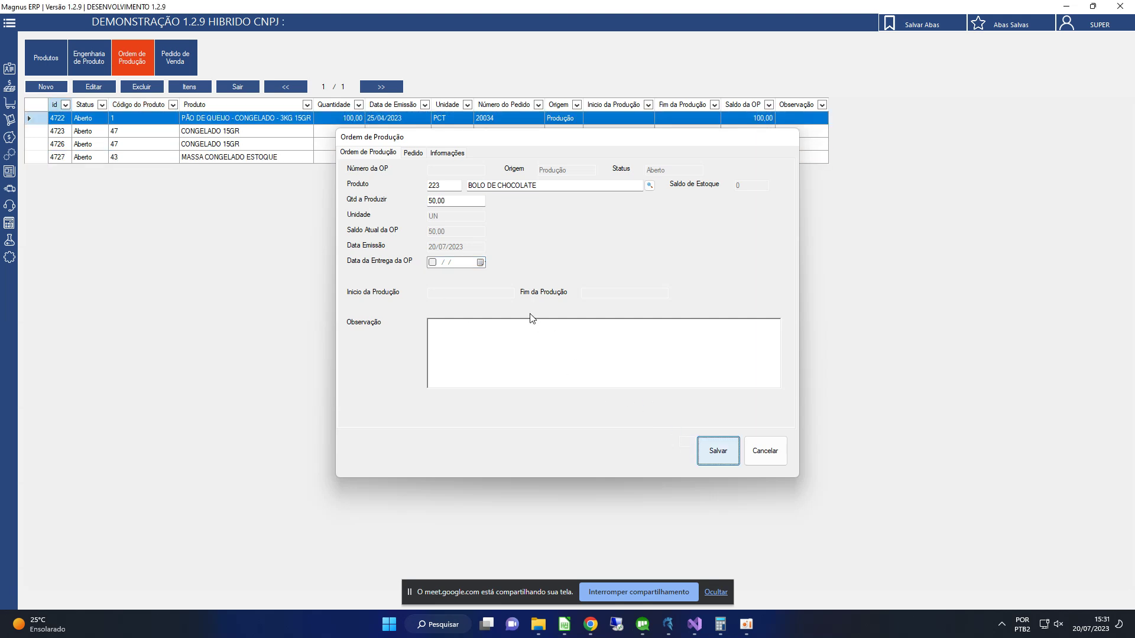
Generate the print report of the Bolo de Chocolate production order, examine its raw material list at 150% zoom, and close the report
{"action": "left_click", "coordinate": [201, 171]}
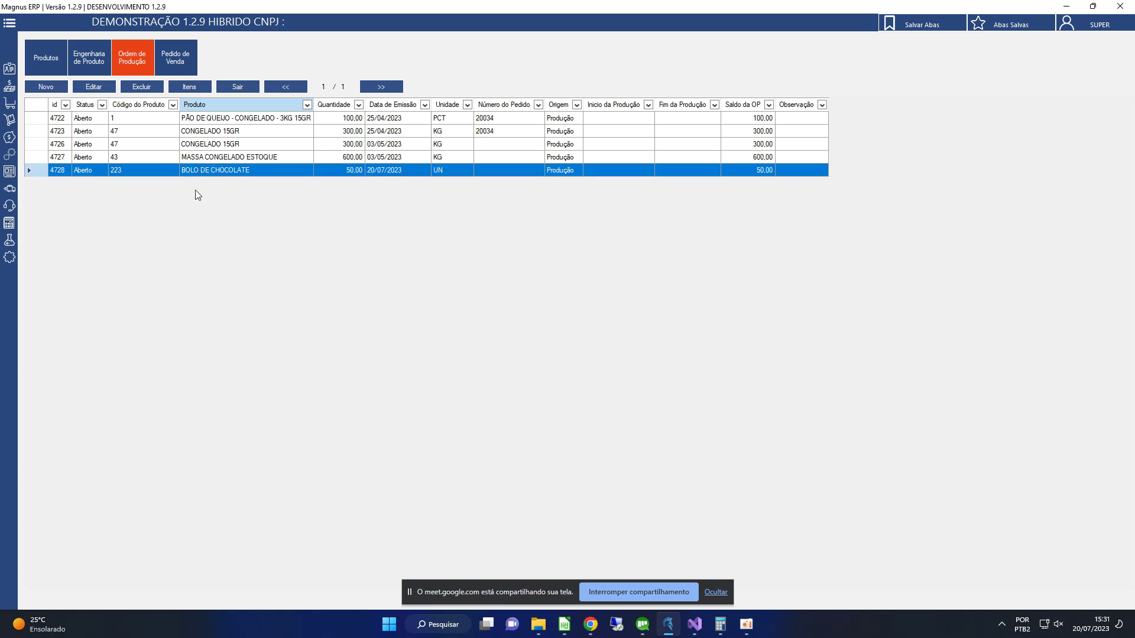
{"action": "right_click", "coordinate": [196, 190]}
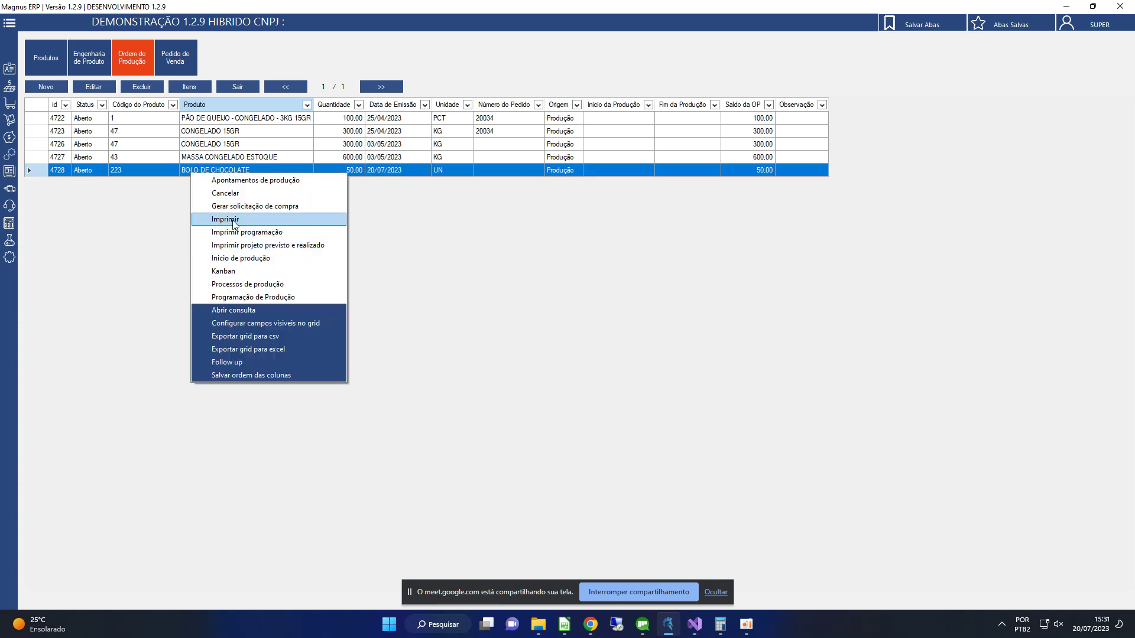
{"action": "left_click", "coordinate": [233, 222]}
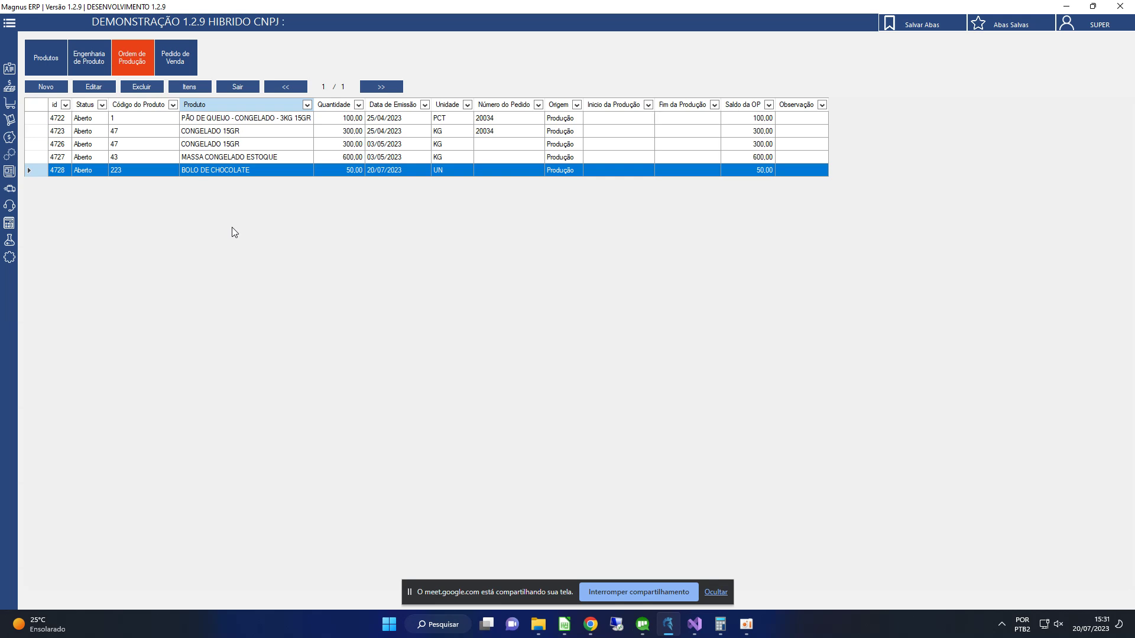
{"action": "left_click", "coordinate": [715, 591]}
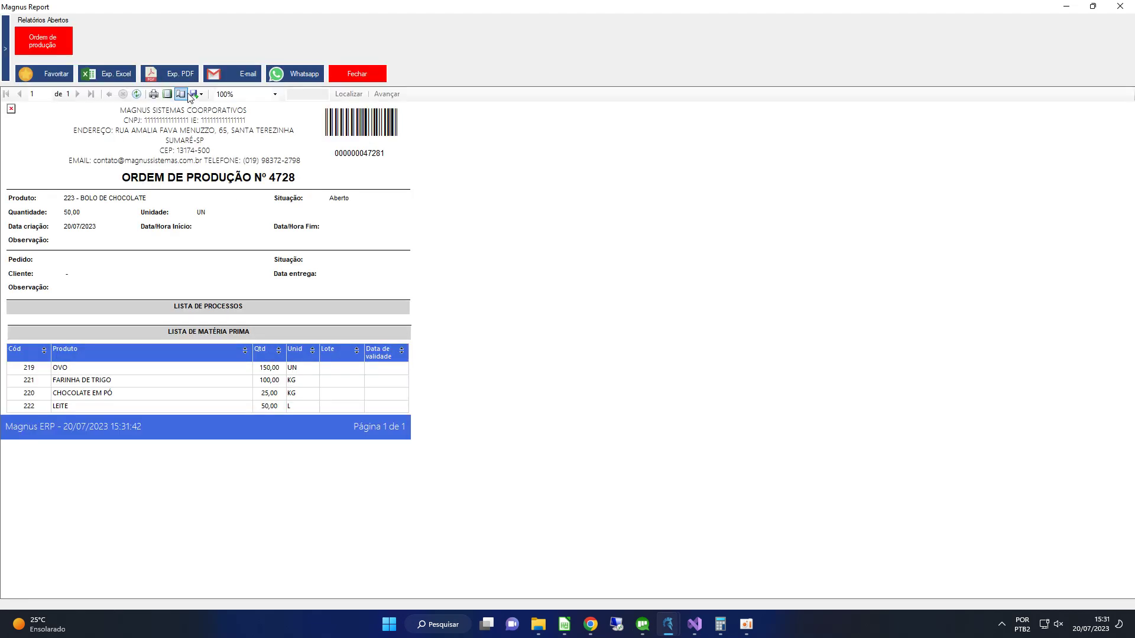
{"action": "left_click", "coordinate": [275, 94]}
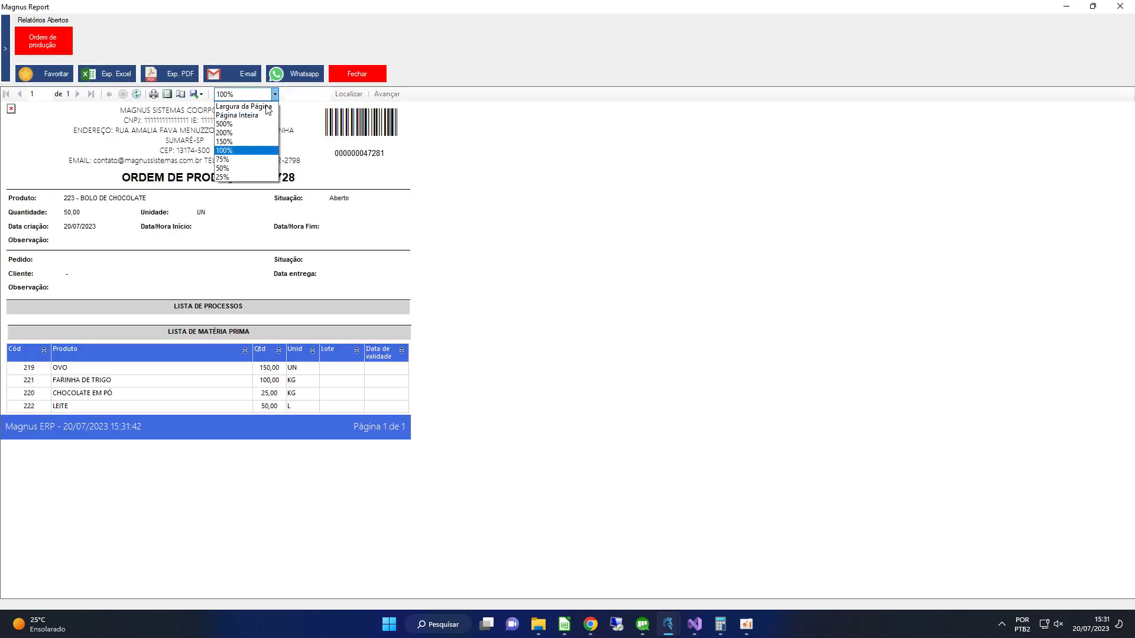
{"action": "left_click", "coordinate": [239, 144]}
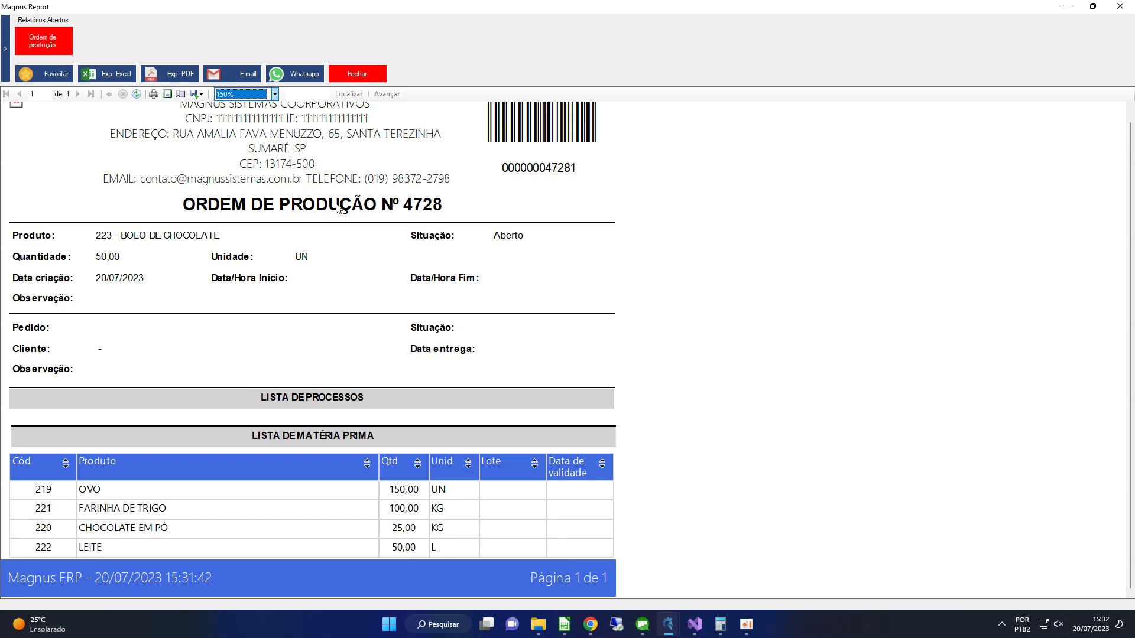
{"action": "scroll", "coordinate": [323, 213], "scroll_direction": "up", "scroll_amount": 1}
{"action": "scroll", "coordinate": [323, 213], "scroll_direction": "down", "scroll_amount": 1}
{"action": "left_click", "coordinate": [1131, 9]}
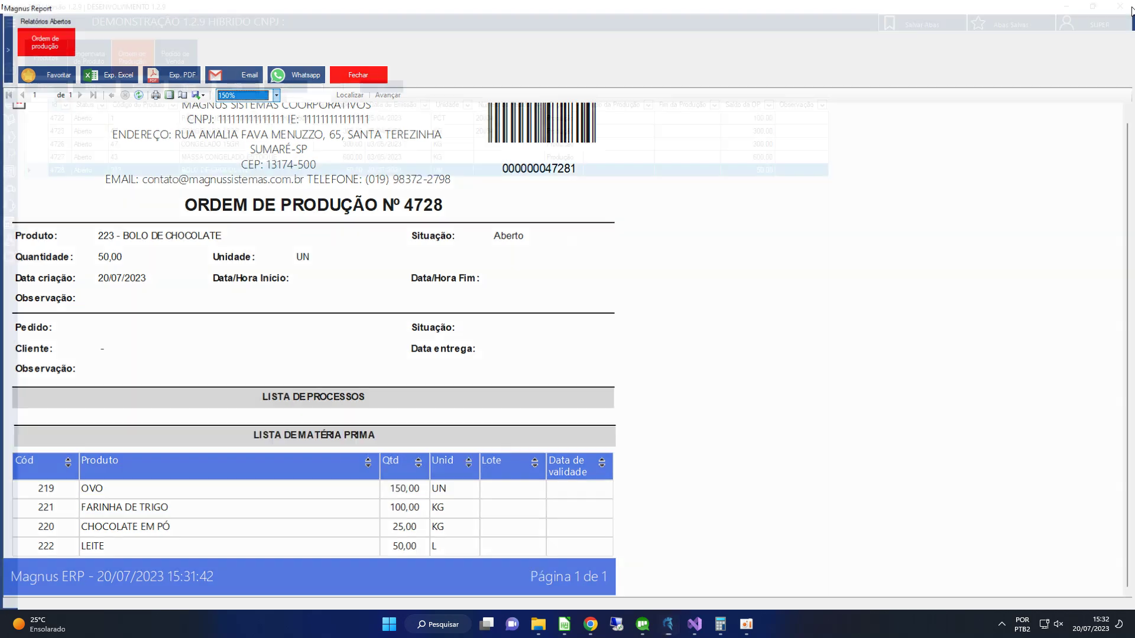
Open the Kanban from the Bolo de Chocolate production order and look over the A FAZER cards
{"action": "right_click", "coordinate": [191, 171]}
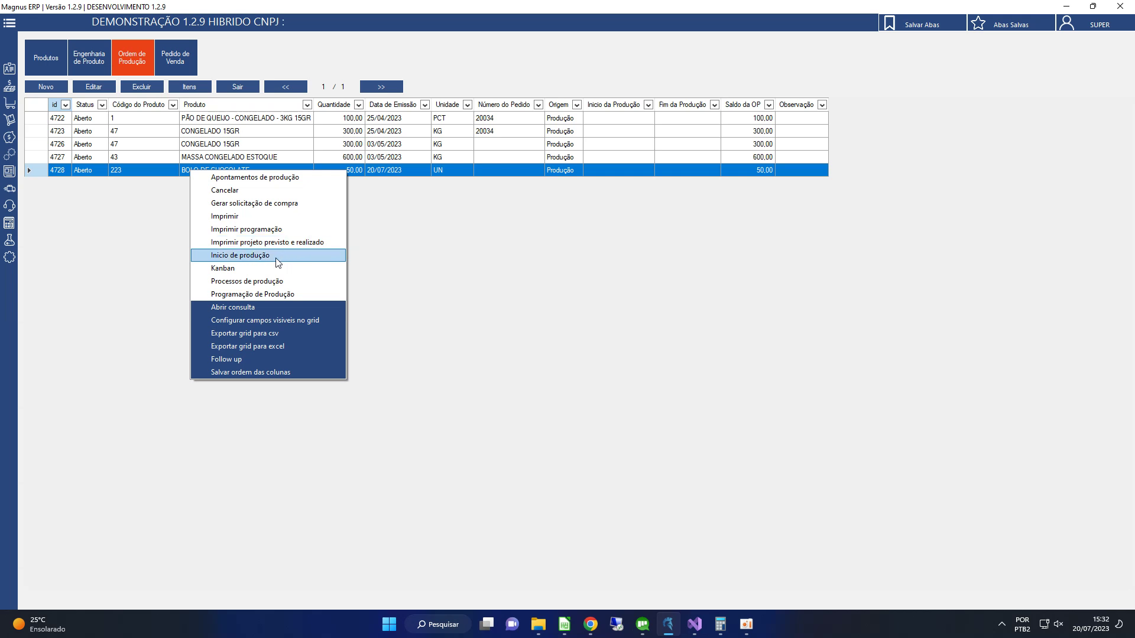
{"action": "left_click", "coordinate": [258, 270]}
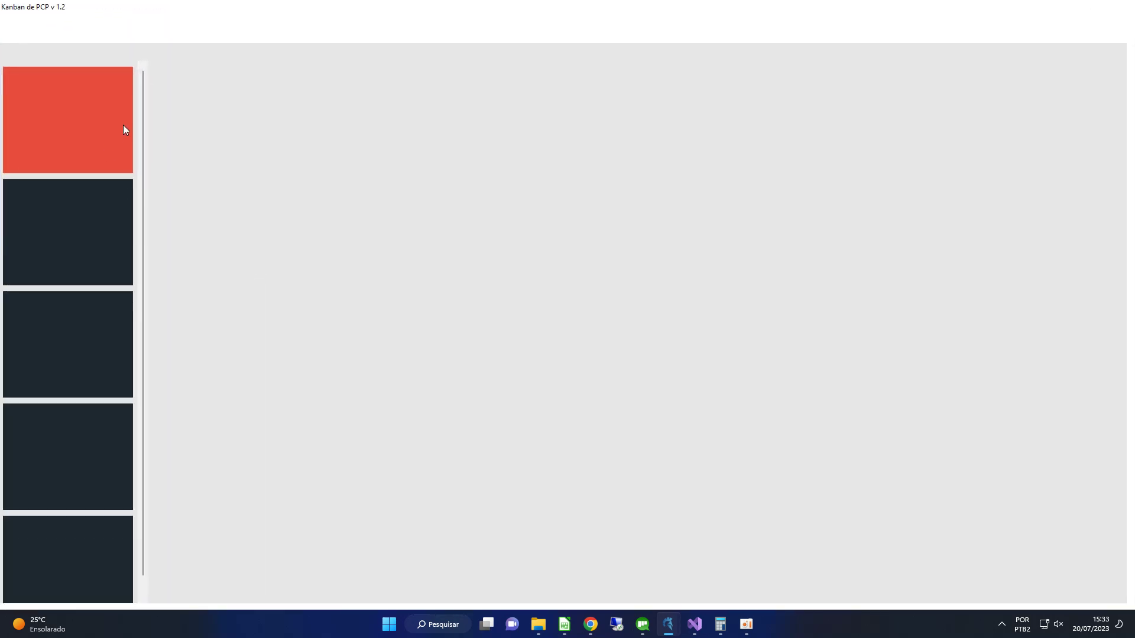
{"action": "mouse_move", "coordinate": [142, 83]}
{"action": "left_mouse_down"}
{"action": "mouse_move", "coordinate": [147, 139]}
{"action": "mouse_move", "coordinate": [146, 78]}
{"action": "left_mouse_up"}
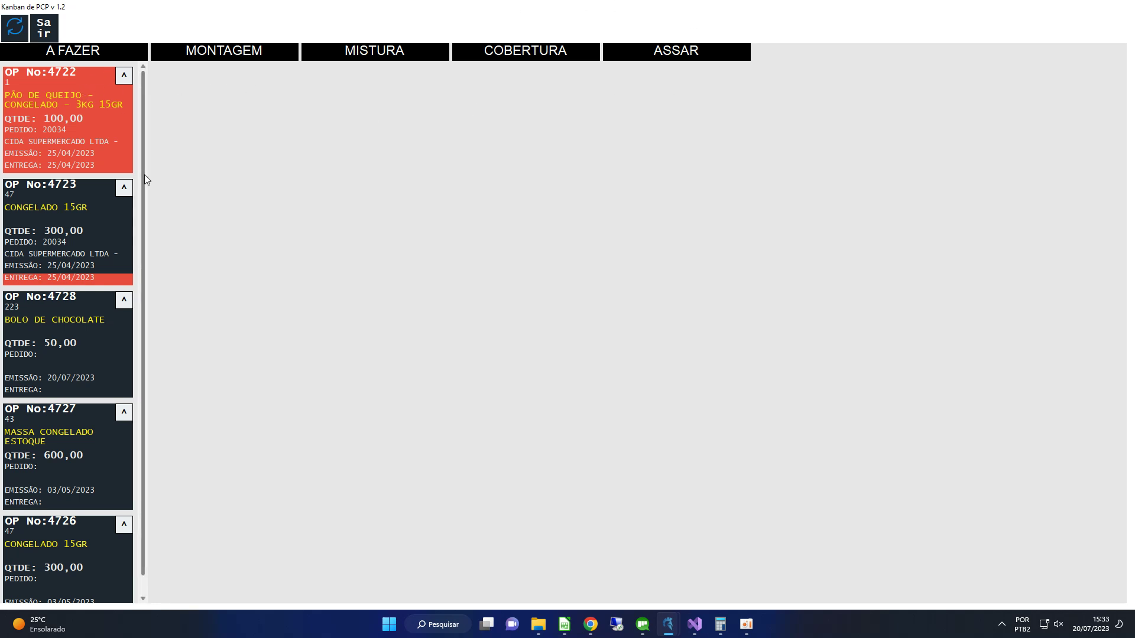
{"action": "left_click_drag", "start_coordinate": [144, 176], "coordinate": [145, 139]}
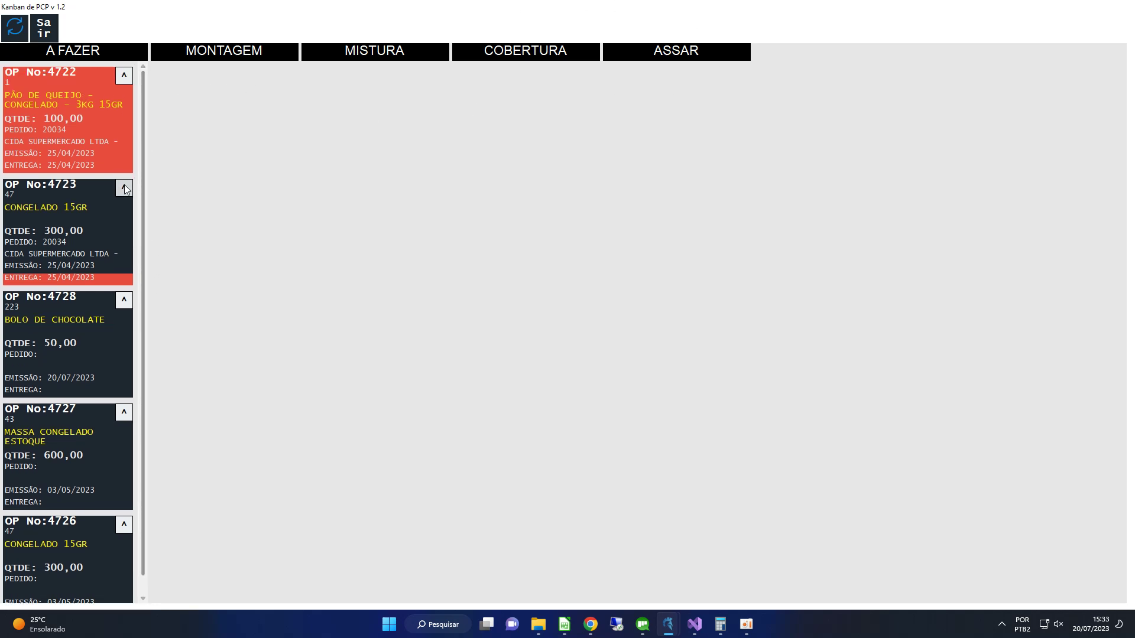
View the processes available for the Bolo de Chocolate card and return without changing its process
{"action": "left_click", "coordinate": [129, 301]}
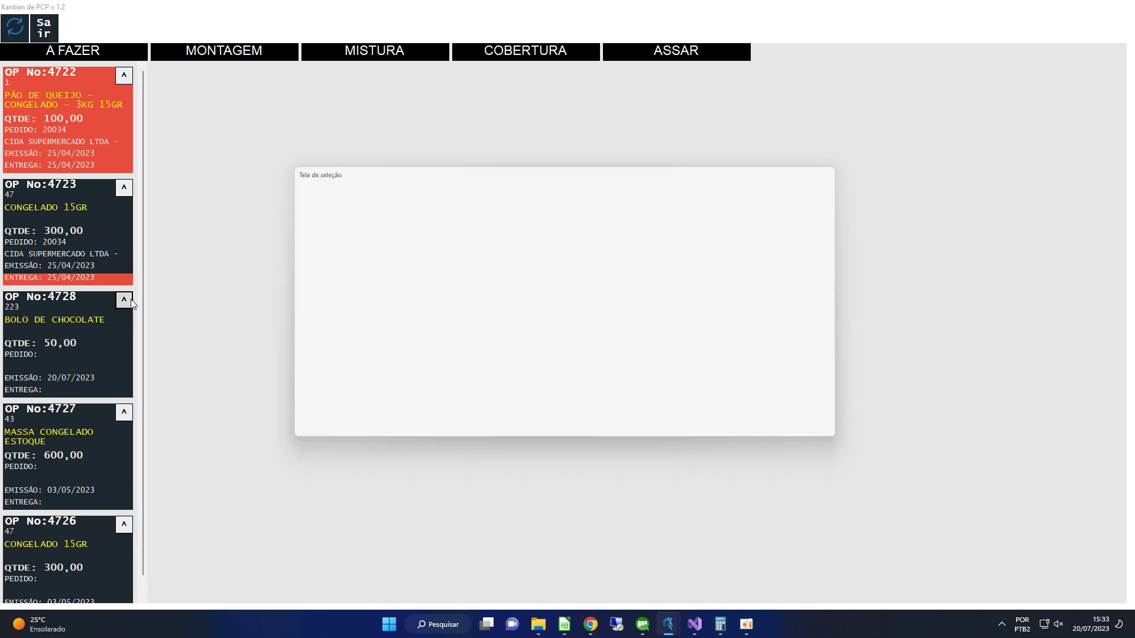
{"action": "left_click", "coordinate": [555, 325]}
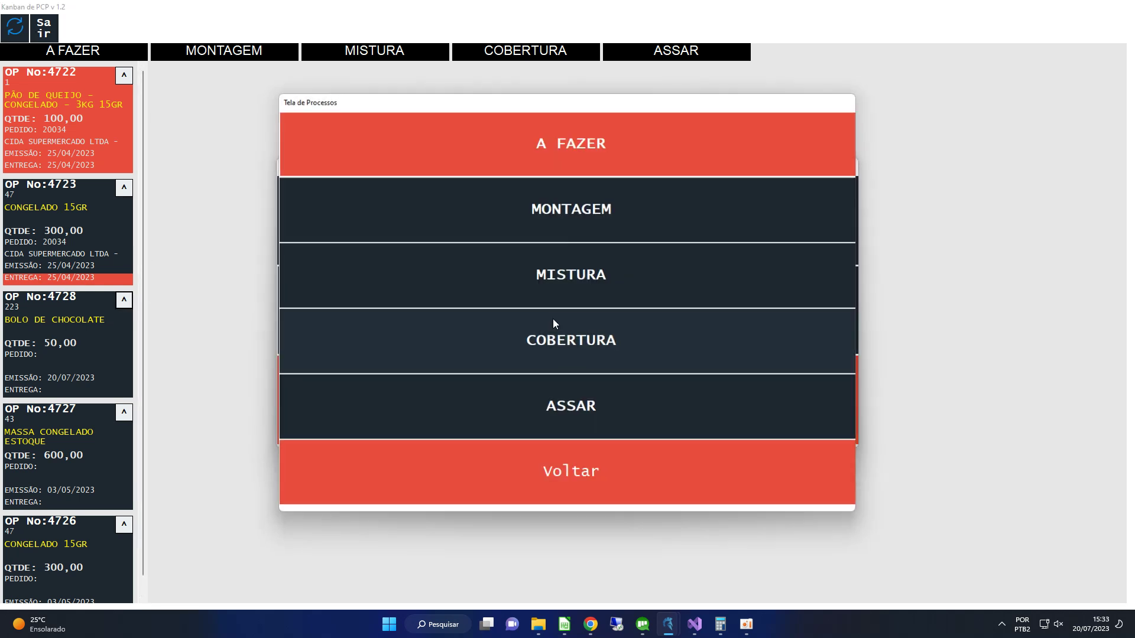
{"action": "left_click", "coordinate": [591, 471]}
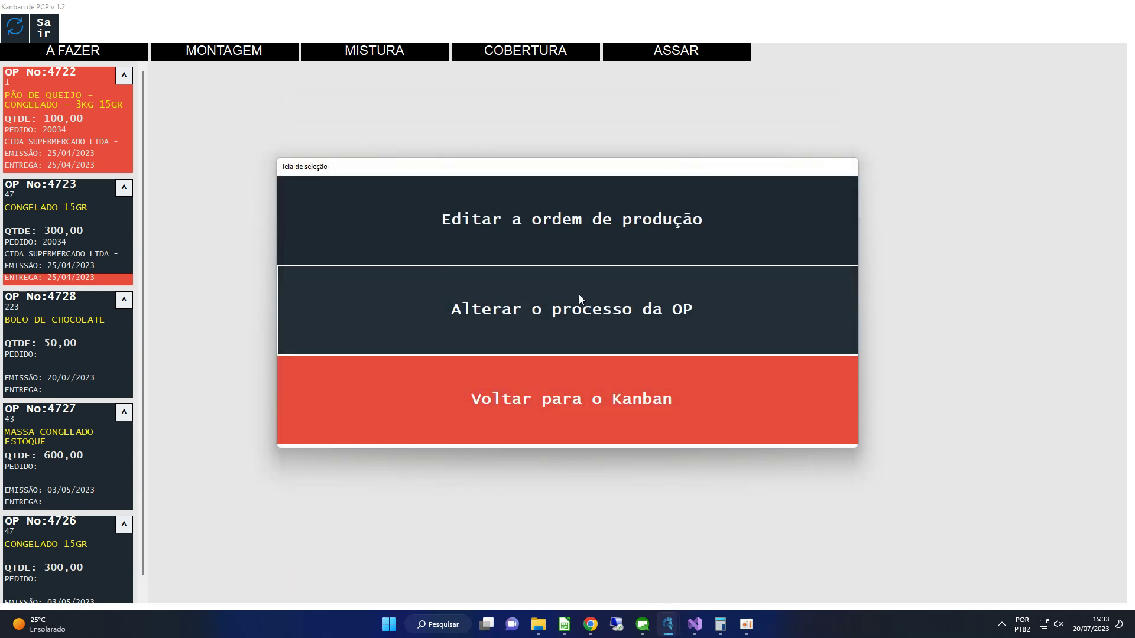
Edit the Bolo de Chocolate production order to set its priority to 2 - Média, and return to the Kanban
{"action": "left_click", "coordinate": [558, 261]}
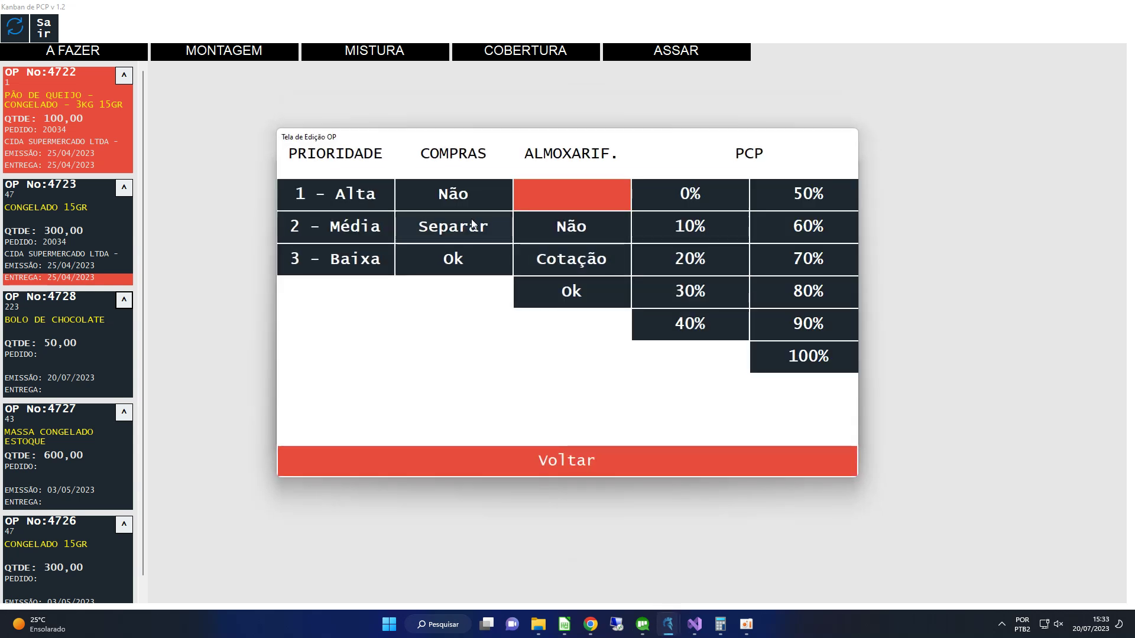
{"action": "left_click", "coordinate": [371, 236]}
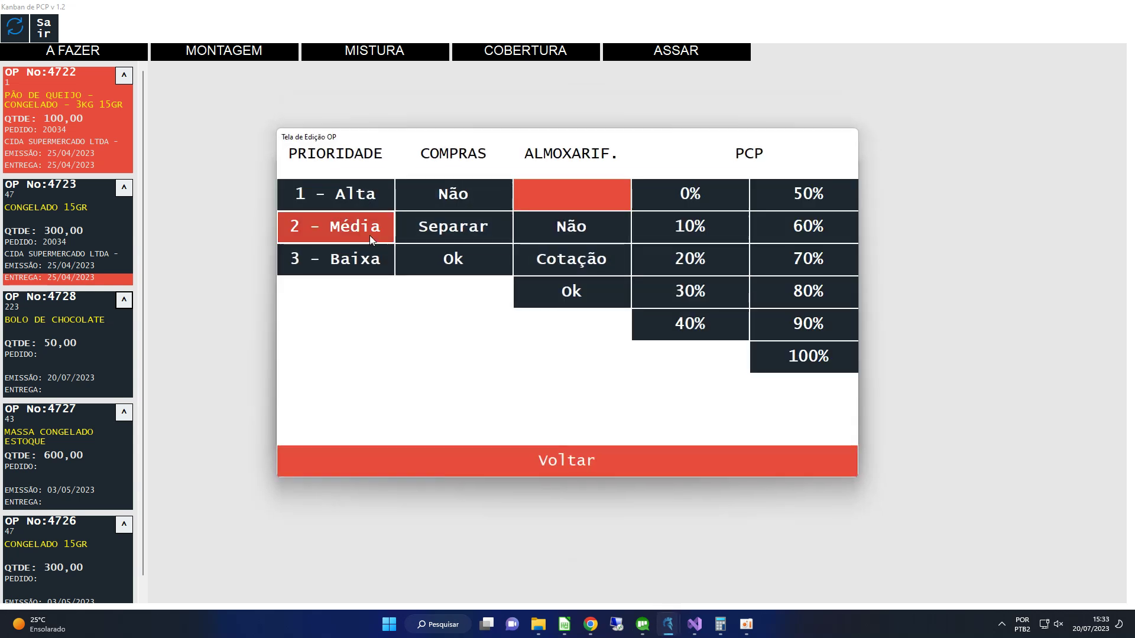
{"action": "left_click", "coordinate": [567, 471]}
{"action": "left_click", "coordinate": [567, 488]}
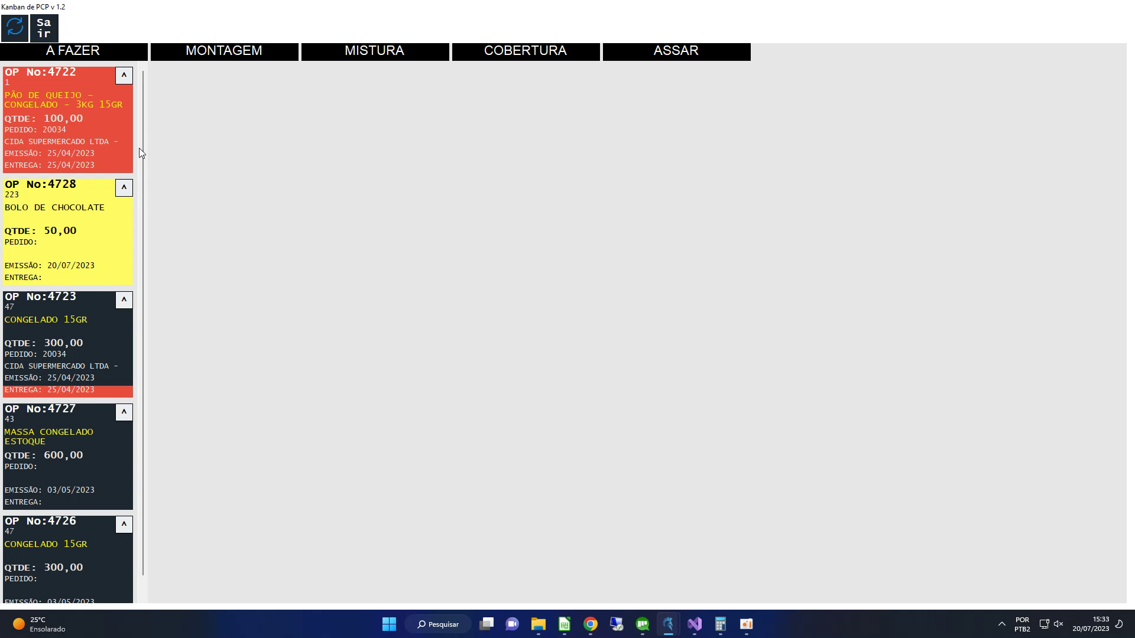
Change the process of the Bolo de Chocolate production order to MISTURA and return to the Kanban board
{"action": "left_click_drag", "start_coordinate": [290, 12], "coordinate": [313, 3]}
{"action": "left_click", "coordinate": [125, 190]}
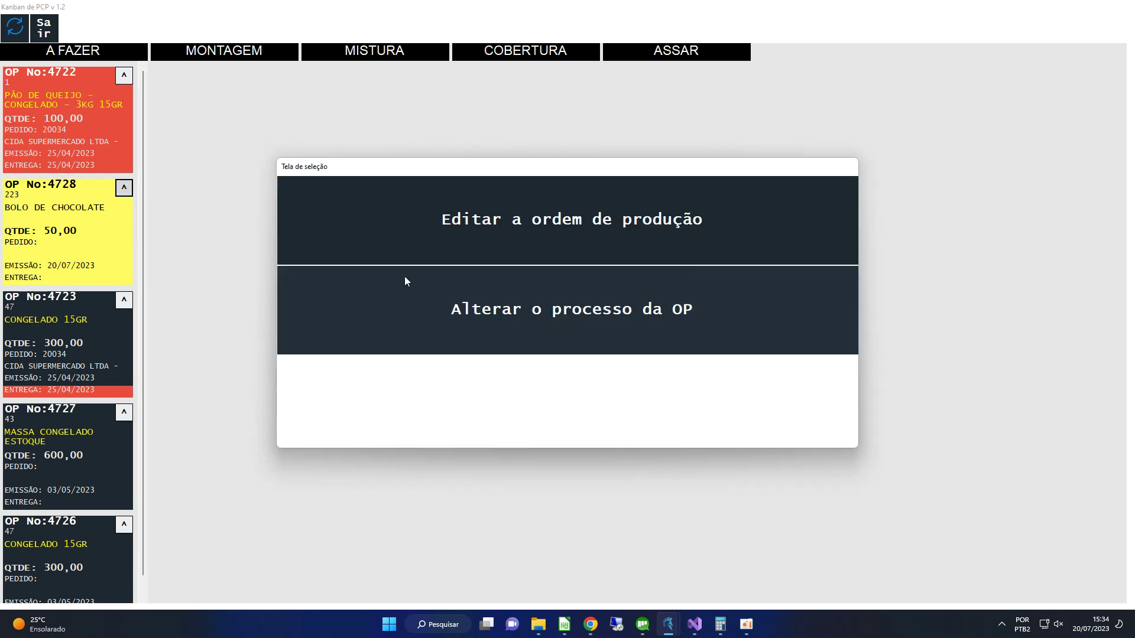
{"action": "left_click", "coordinate": [463, 226]}
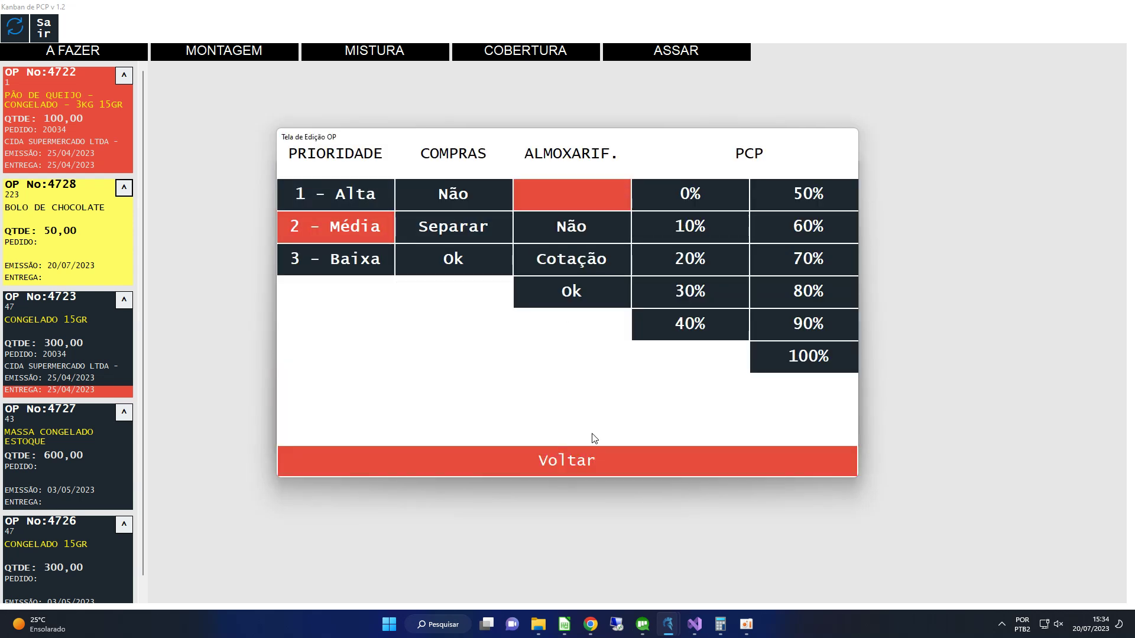
{"action": "left_click", "coordinate": [592, 452]}
{"action": "left_click", "coordinate": [544, 299]}
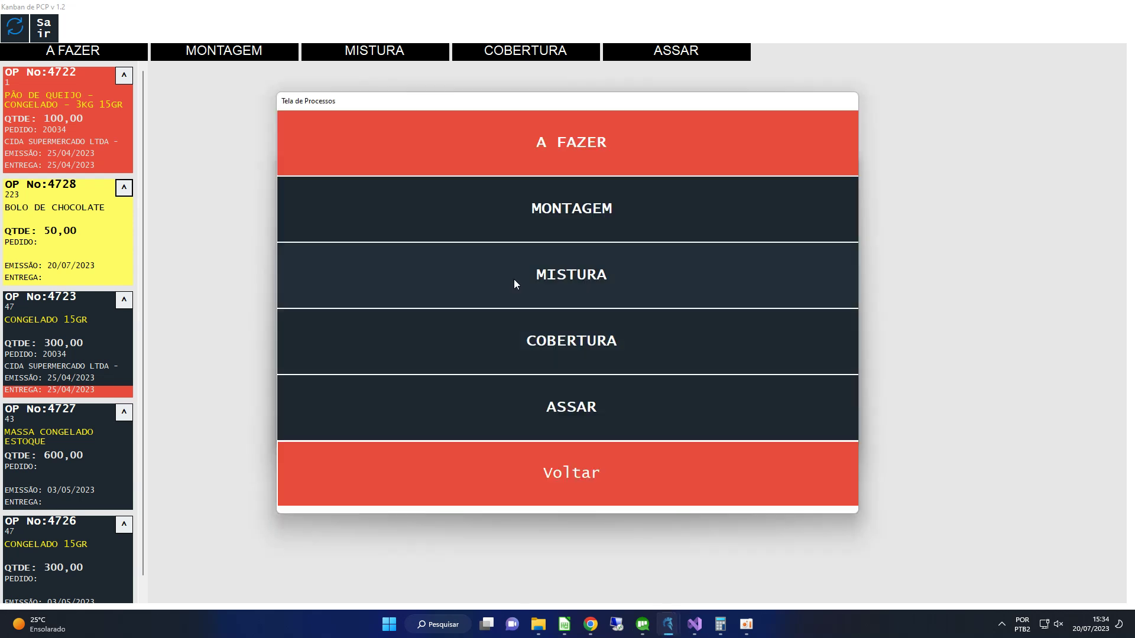
{"action": "left_click", "coordinate": [537, 207]}
{"action": "left_click", "coordinate": [605, 266]}
{"action": "left_click", "coordinate": [601, 471]}
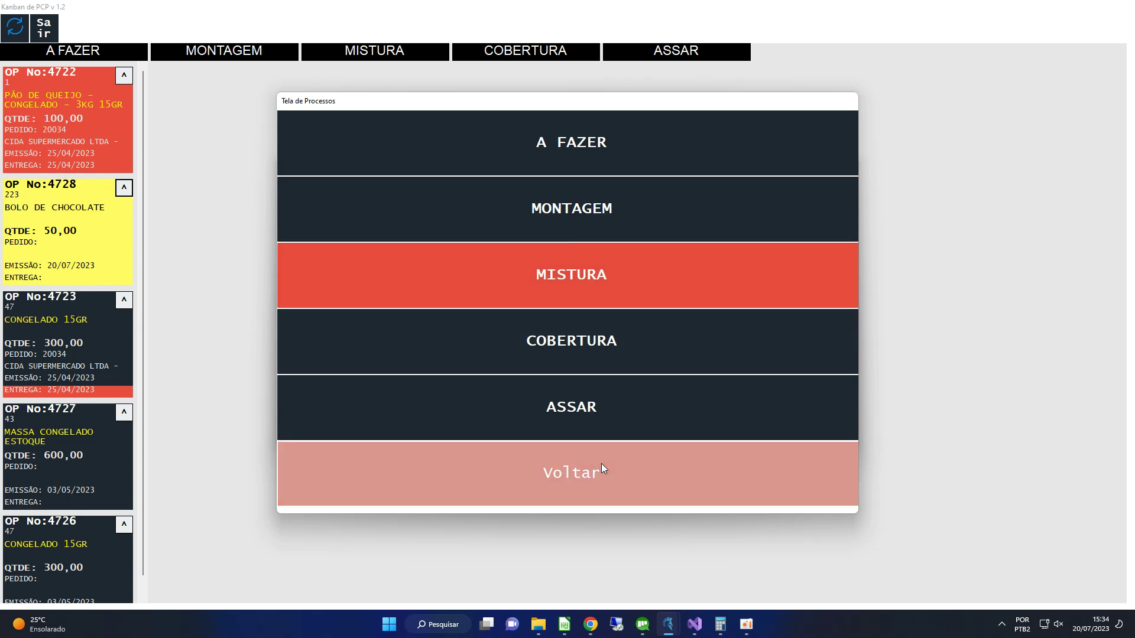
{"action": "left_click", "coordinate": [601, 415]}
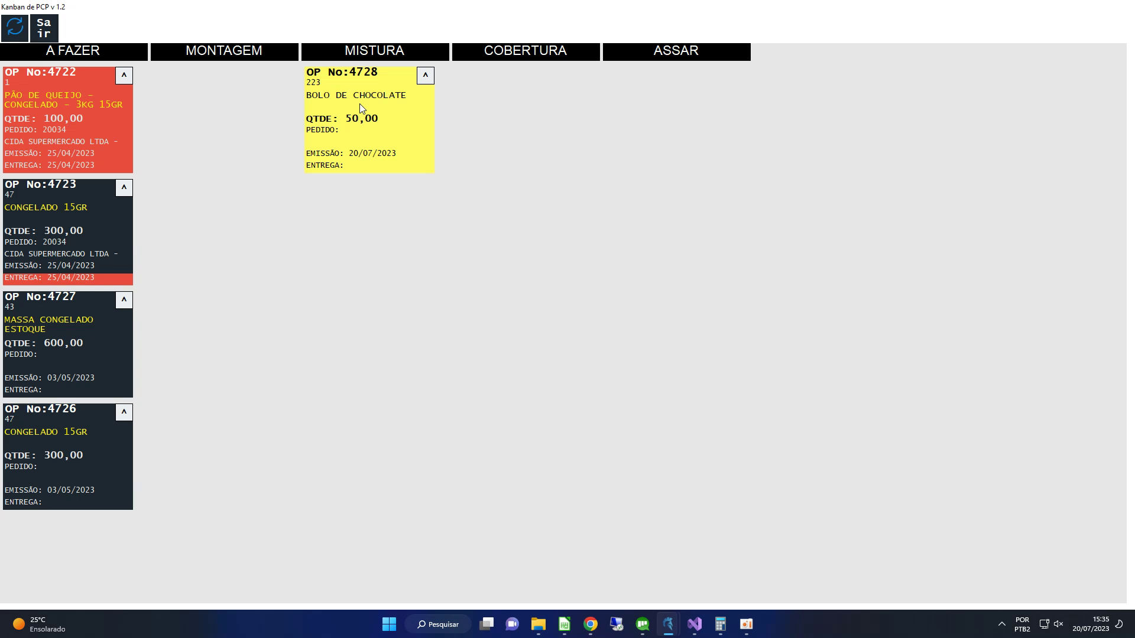
Leave the Kanban and start production of the Bolo de Chocolate order from the production order list
{"action": "left_click", "coordinate": [44, 28]}
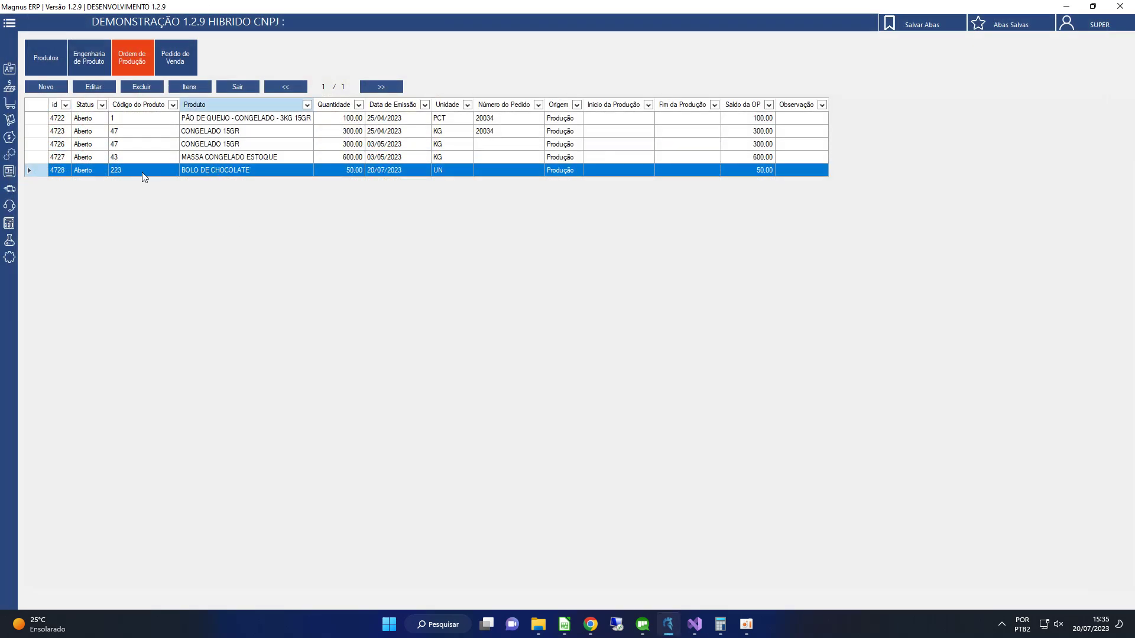
{"action": "right_click", "coordinate": [109, 173]}
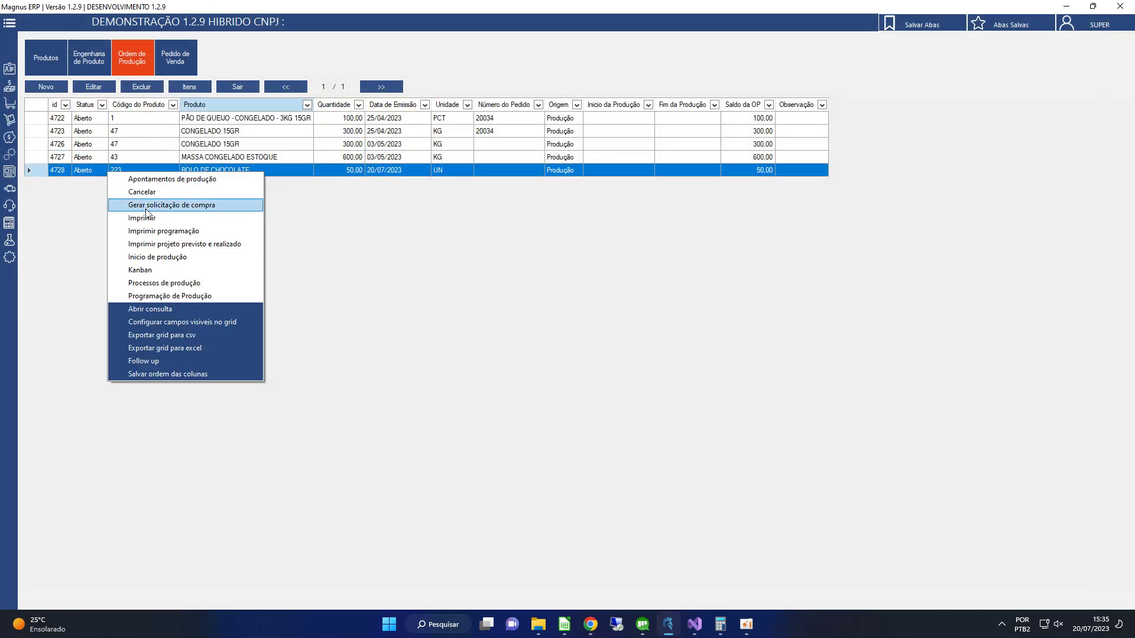
{"action": "left_click", "coordinate": [165, 261]}
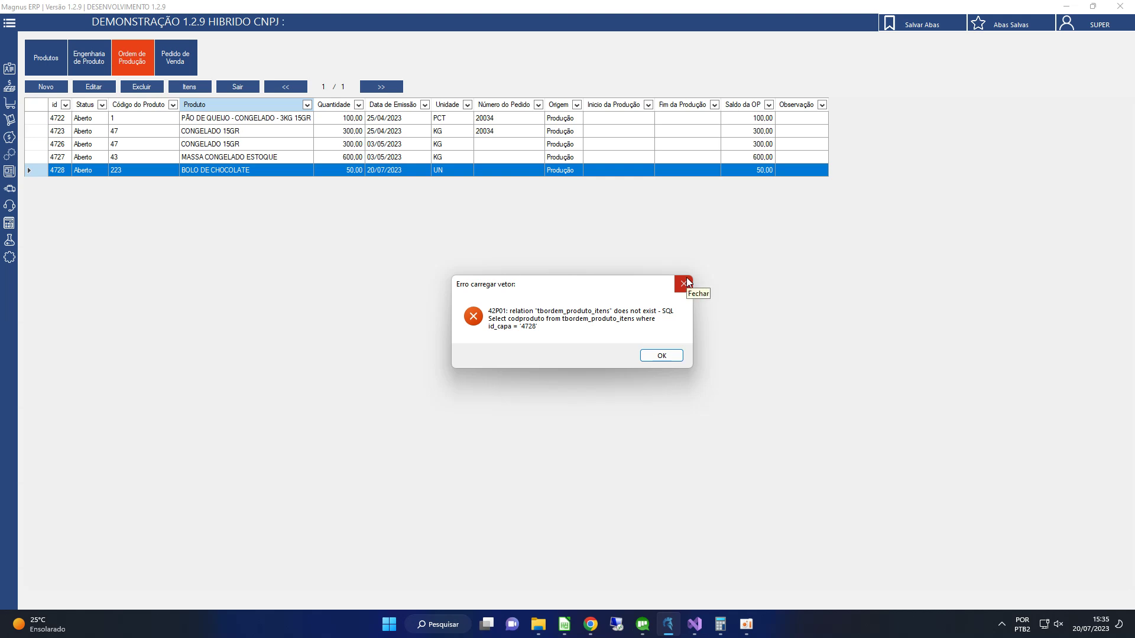
{"action": "left_click", "coordinate": [676, 355]}
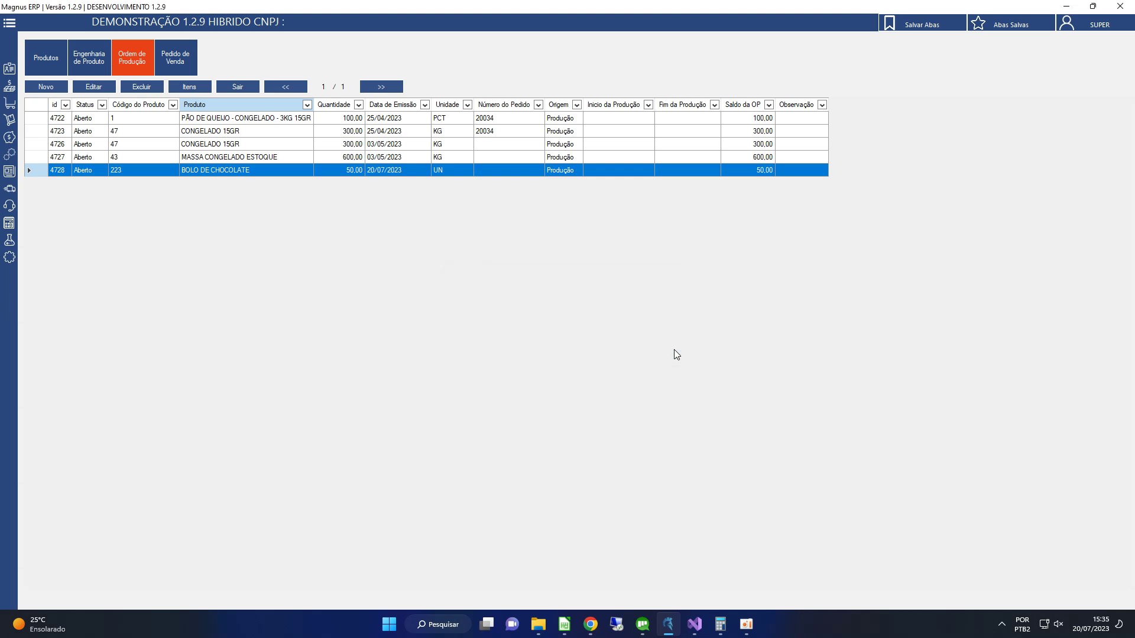
{"action": "left_click", "coordinate": [278, 169]}
{"action": "left_click", "coordinate": [131, 170]}
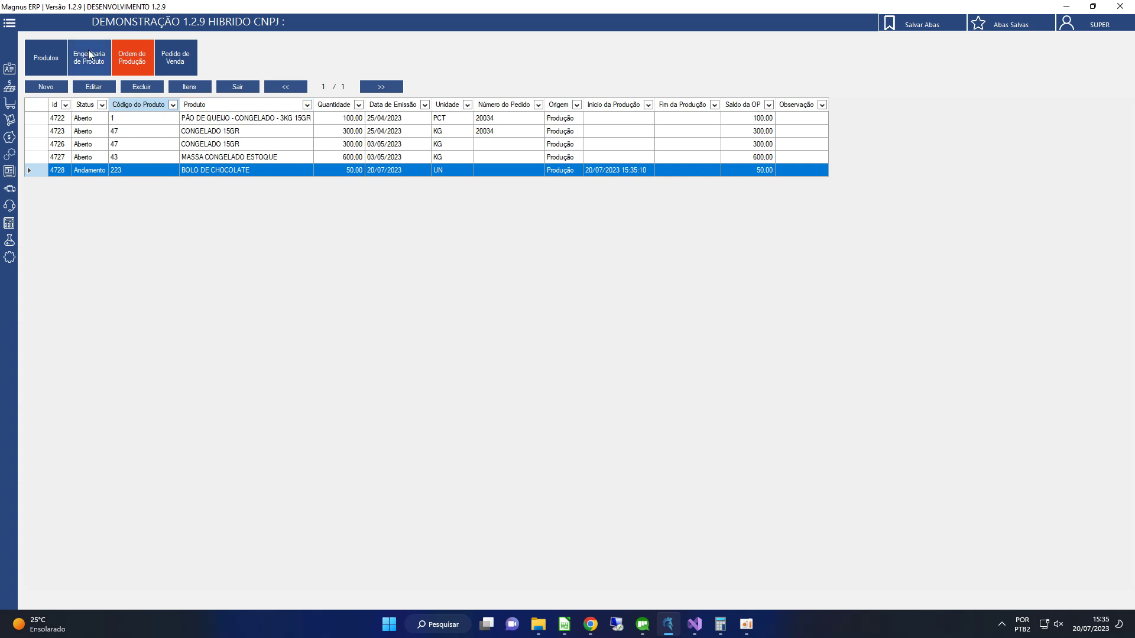
{"action": "left_click", "coordinate": [126, 159]}
{"action": "left_click", "coordinate": [134, 168]}
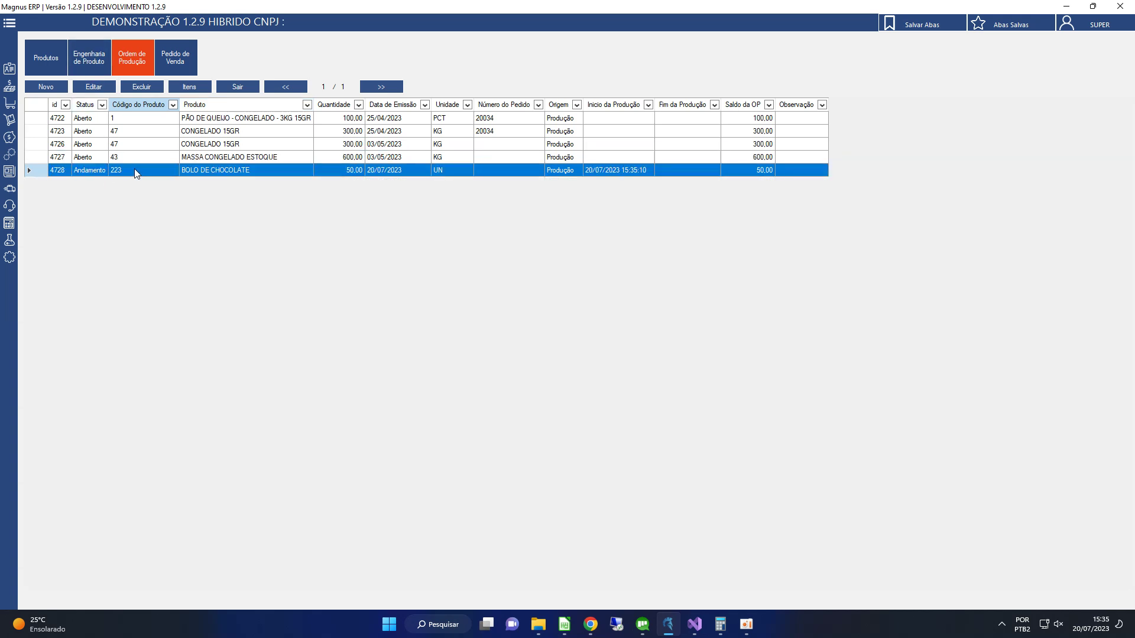
Create a new production entry in Apontamento dated 20/07/2023 with the entry type Produção
{"action": "left_click", "coordinate": [9, 24]}
{"action": "left_click", "coordinate": [56, 152]}
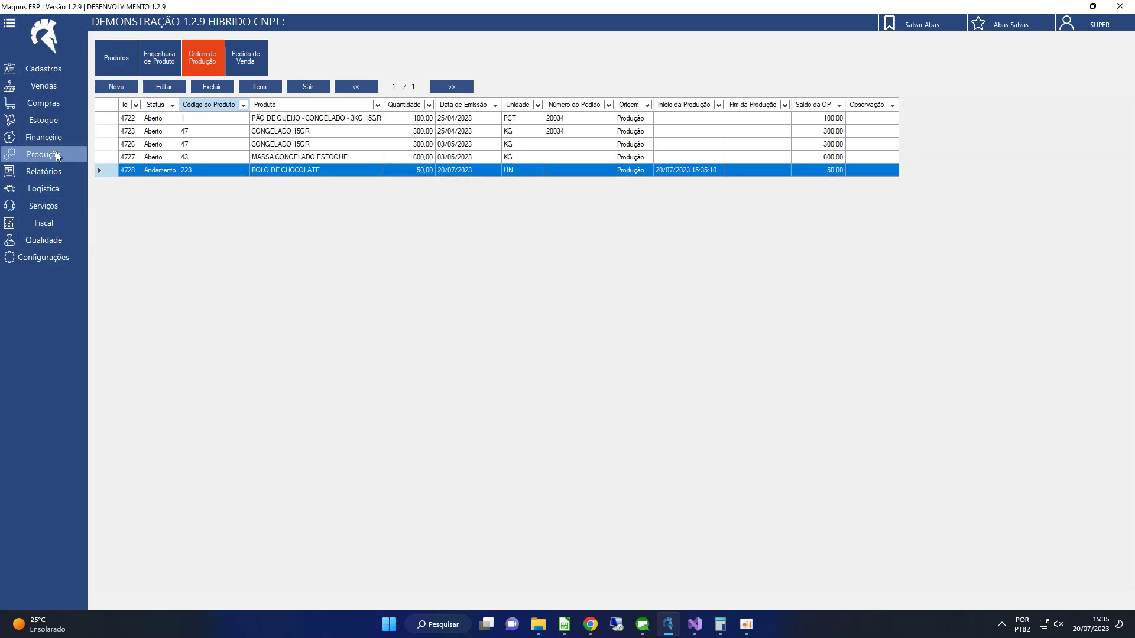
{"action": "left_click", "coordinate": [169, 88]}
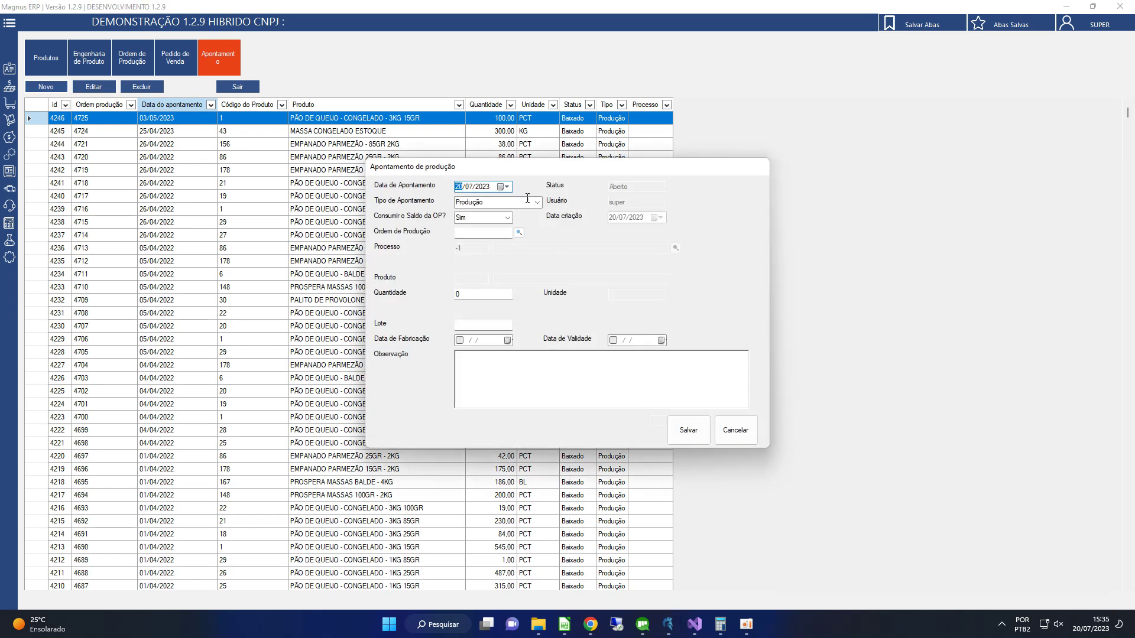
{"action": "left_click", "coordinate": [507, 186]}
{"action": "left_click", "coordinate": [539, 257]}
{"action": "left_click", "coordinate": [536, 202]}
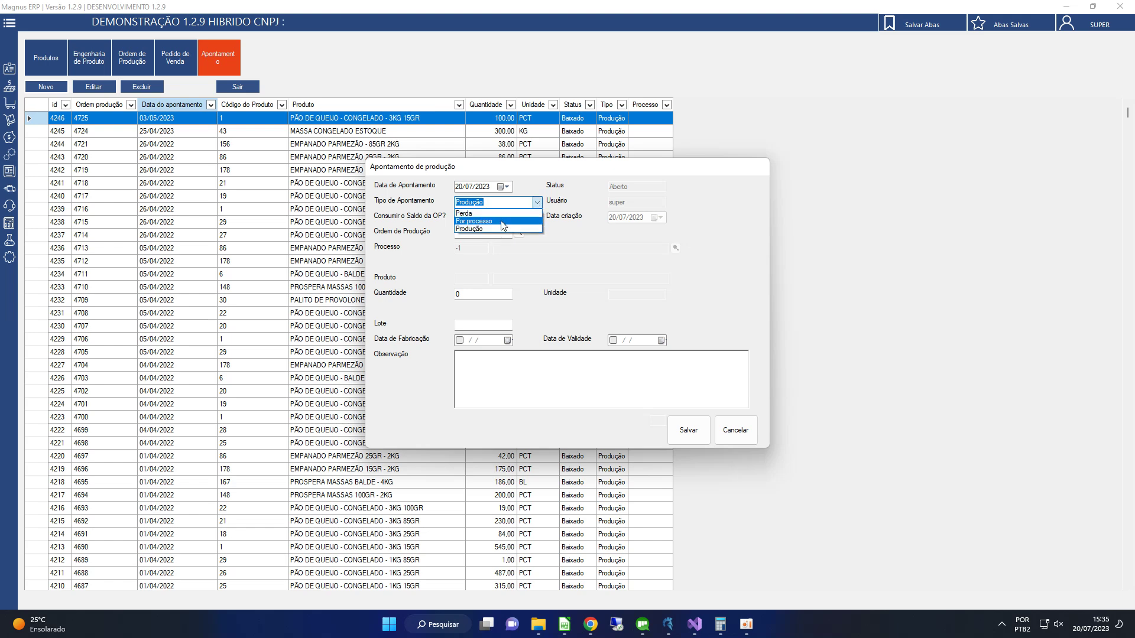
{"action": "left_click", "coordinate": [495, 228]}
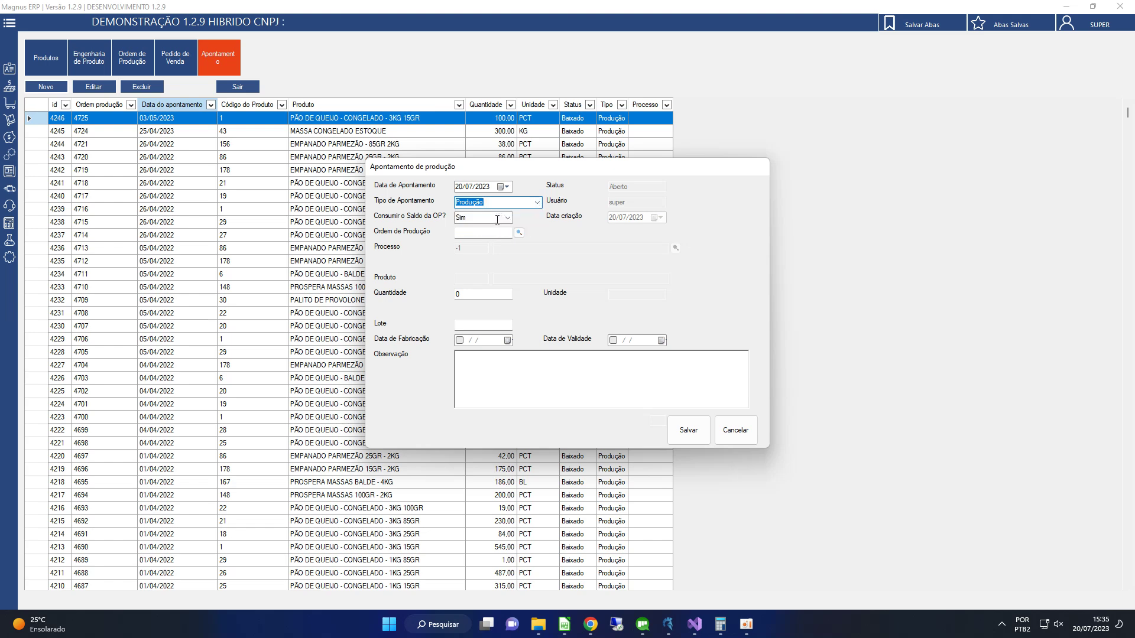
{"action": "left_click", "coordinate": [537, 203]}
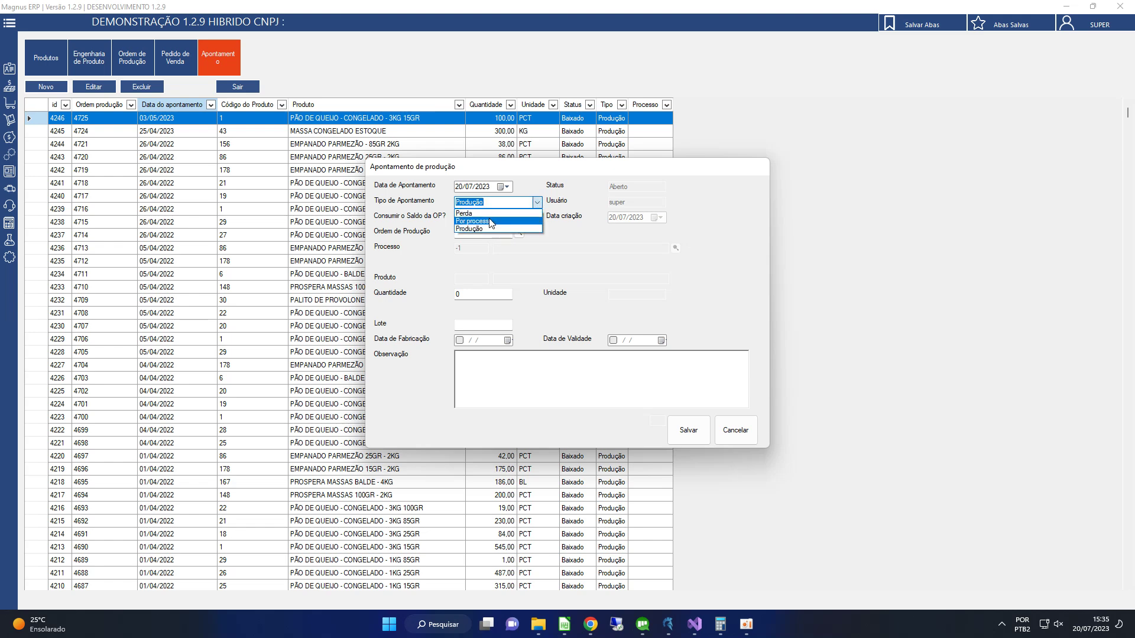
{"action": "left_click", "coordinate": [482, 229]}
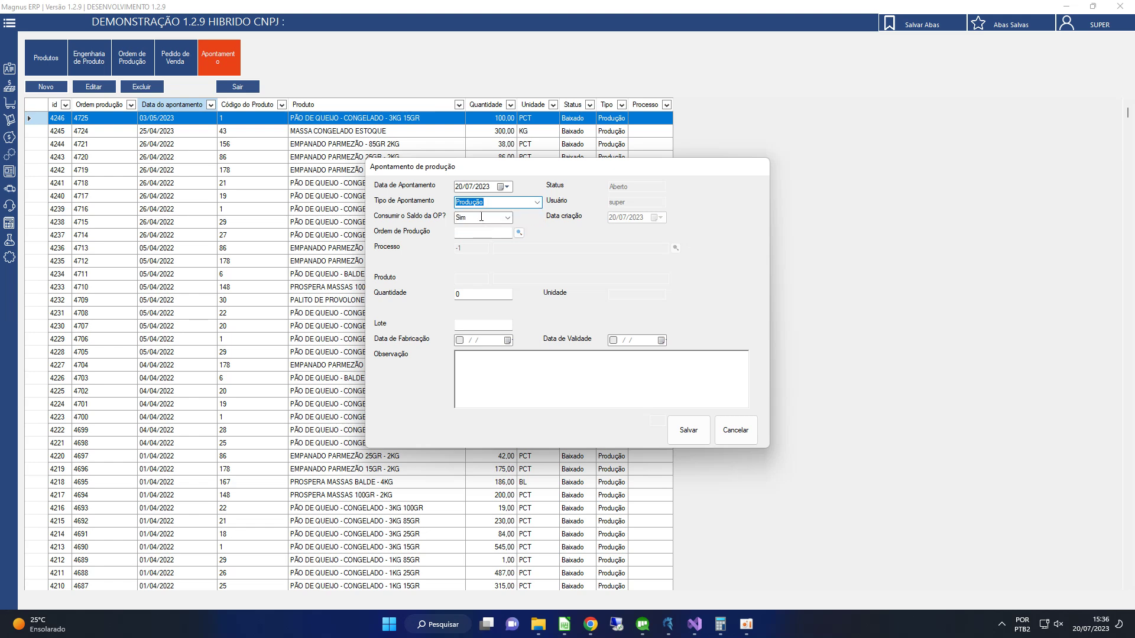
{"action": "key", "text": "Tab"}
{"action": "key", "text": "Tab"}
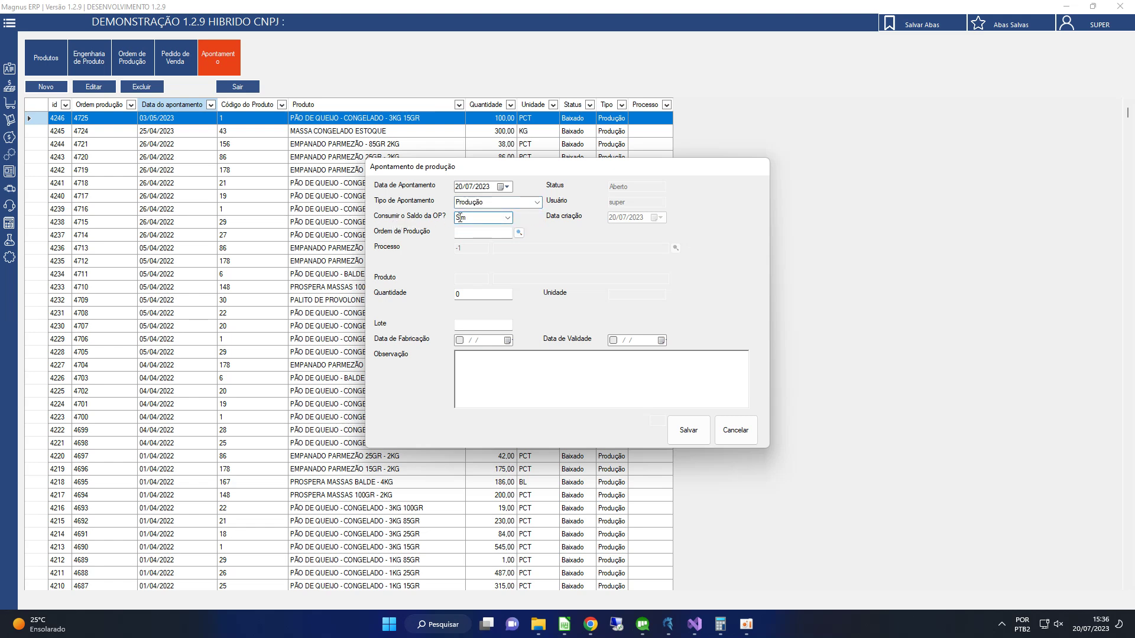
Link the entry to the Bolo de Chocolate order, consuming its balance, set the quantity to 25, and save it
{"action": "left_click", "coordinate": [507, 219]}
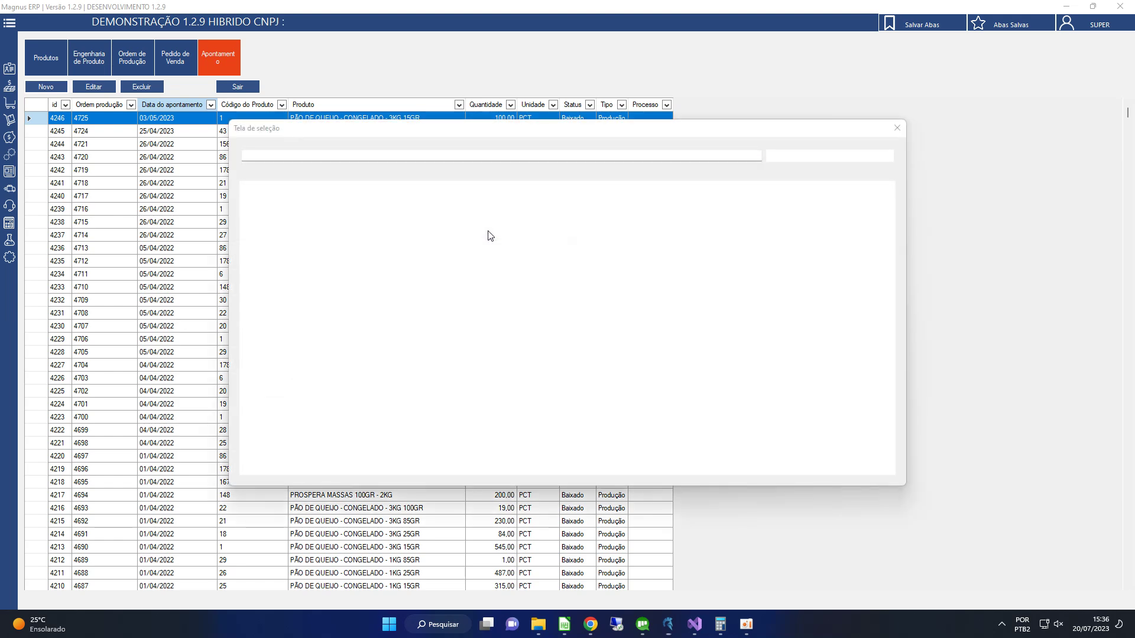
{"action": "left_click", "coordinate": [485, 229]}
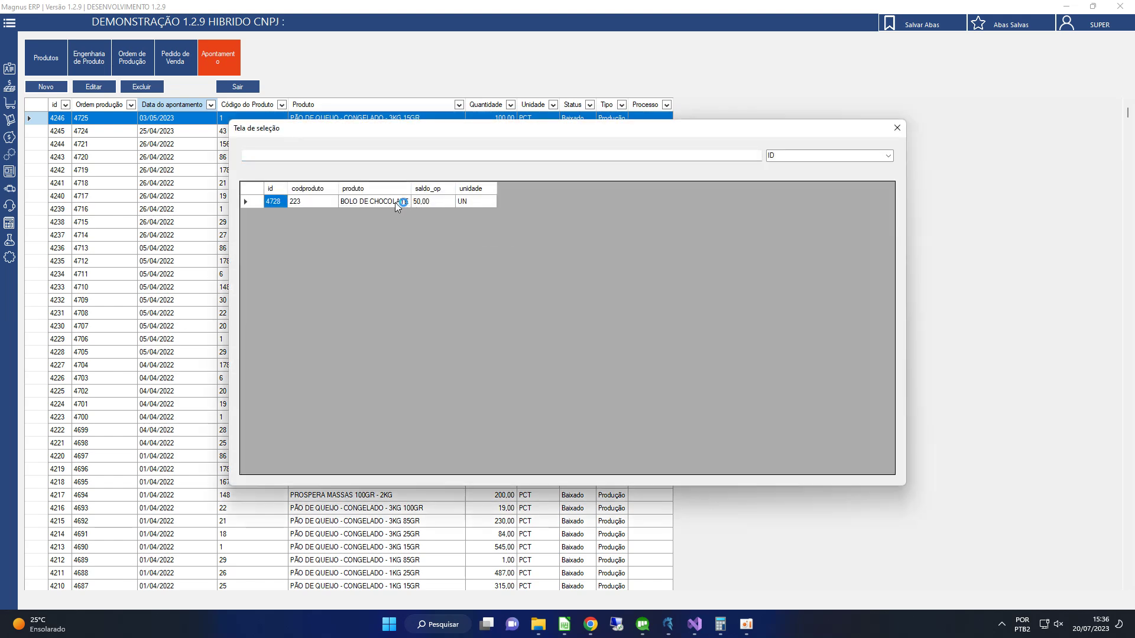
{"action": "double_click", "coordinate": [396, 202]}
{"action": "key", "text": "Tab"}
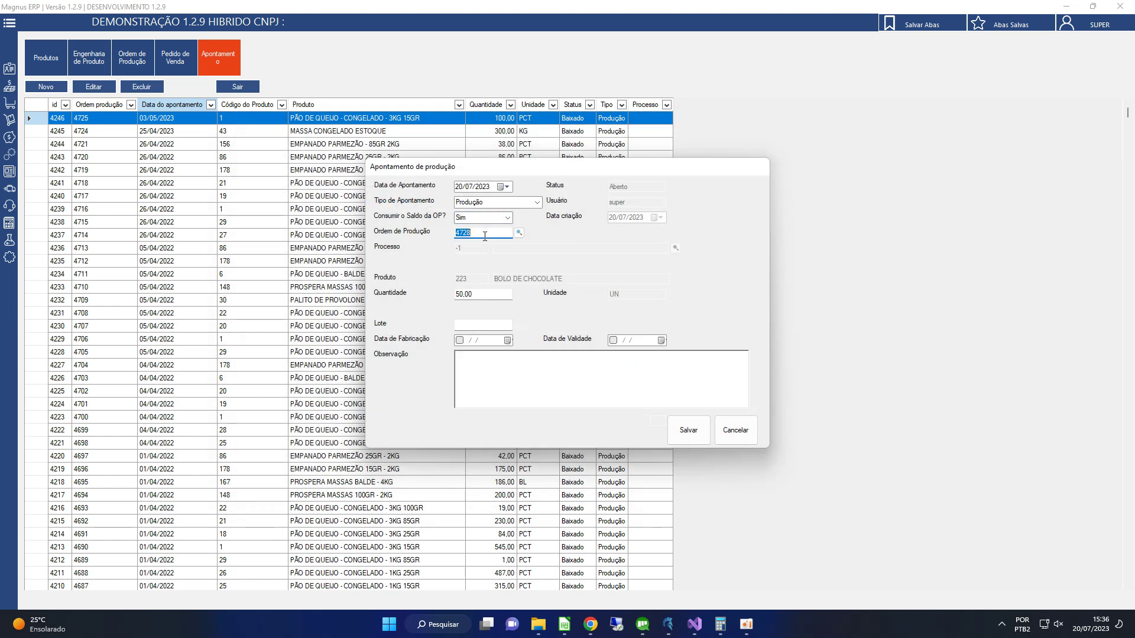
{"action": "key", "text": "Tab"}
{"action": "type", "text": "25"}
{"action": "key", "text": "Tab"}
{"action": "left_click", "coordinate": [479, 325]}
{"action": "left_click", "coordinate": [596, 377]}
{"action": "left_click", "coordinate": [677, 422]}
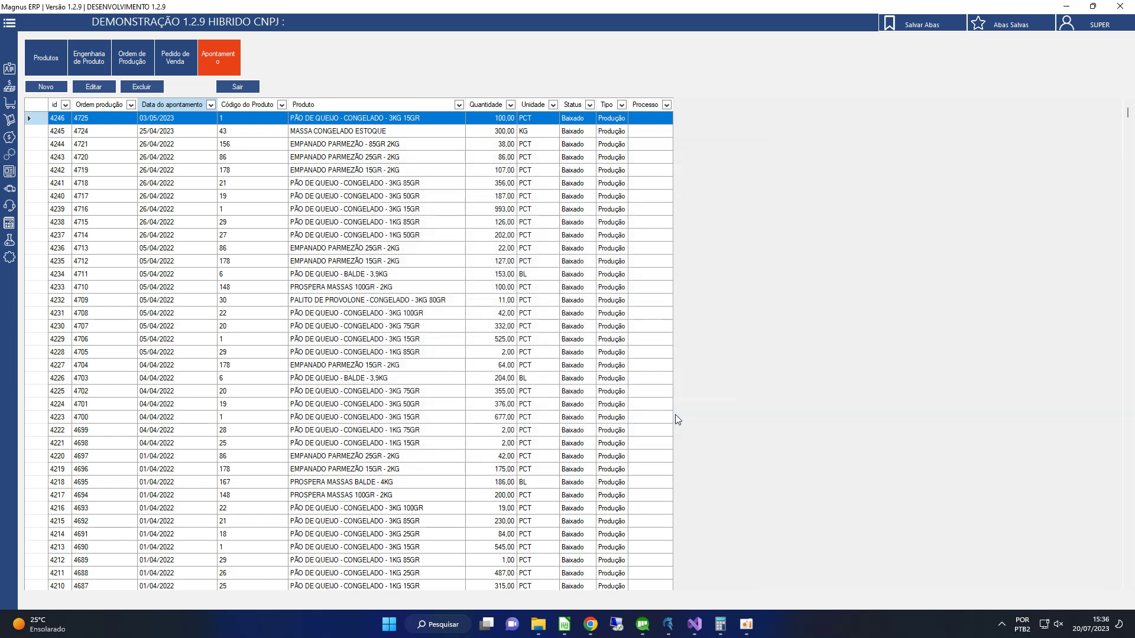
Open the write-off (Baixar) for the new Bolo de Chocolate production entry
{"action": "double_click", "coordinate": [190, 125]}
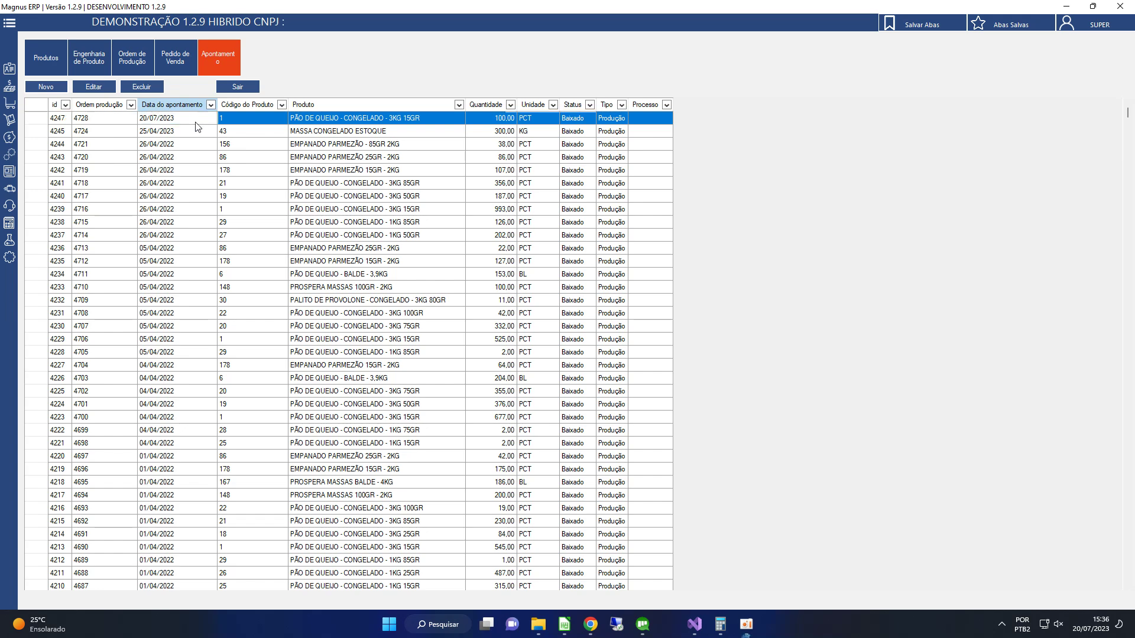
{"action": "left_click", "coordinate": [230, 118]}
{"action": "right_click", "coordinate": [229, 118]}
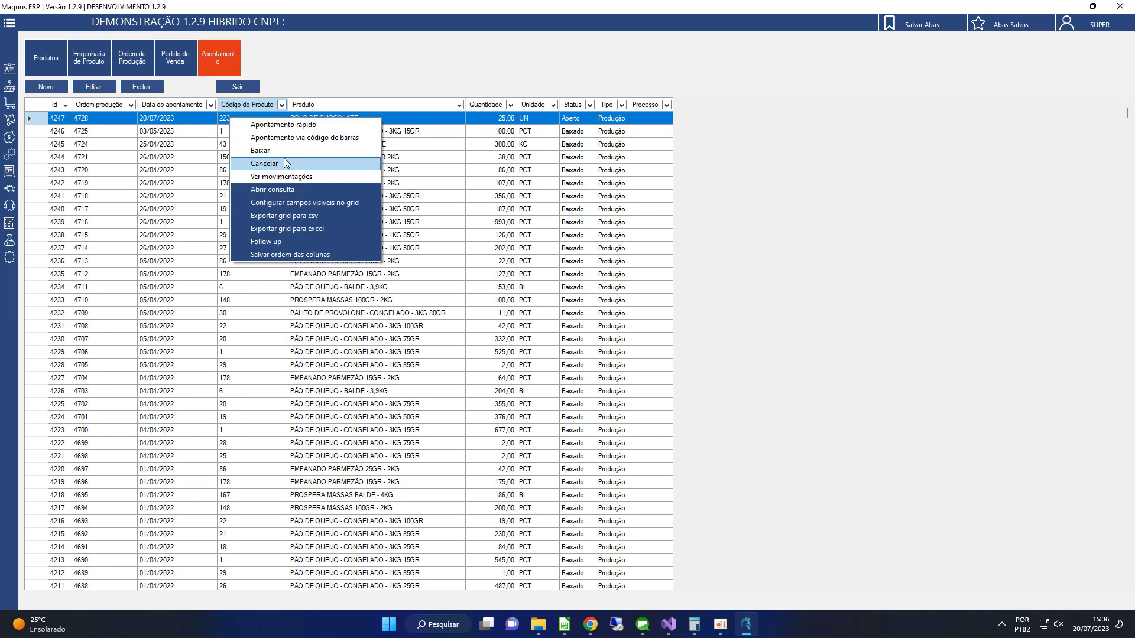
{"action": "left_click", "coordinate": [283, 158]}
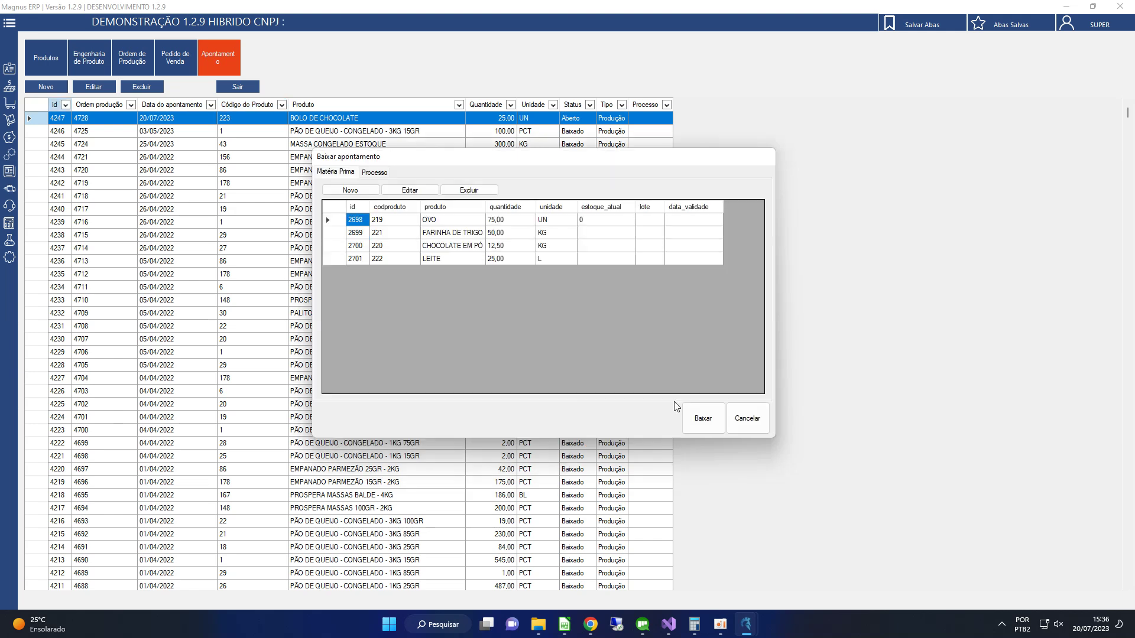
Review the raw material quantities for the Bolo de Chocolate entry and complete its write-off
{"action": "left_click", "coordinate": [521, 245]}
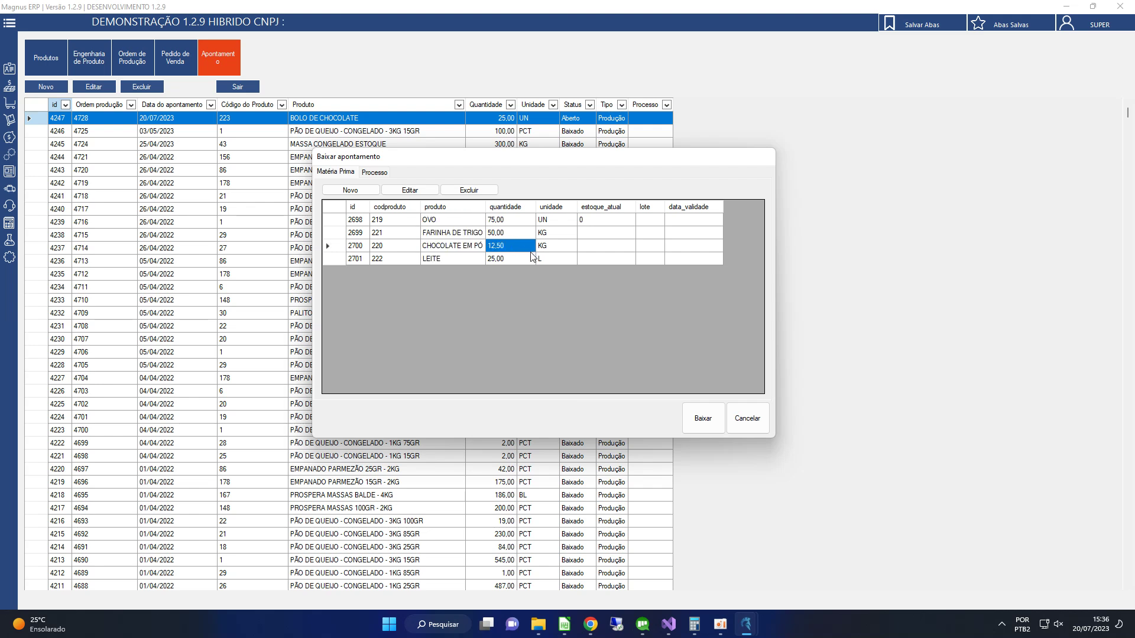
{"action": "left_click", "coordinate": [529, 255]}
{"action": "mouse_move", "coordinate": [522, 255]}
{"action": "left_mouse_down"}
{"action": "mouse_move", "coordinate": [512, 224]}
{"action": "mouse_move", "coordinate": [448, 222]}
{"action": "mouse_move", "coordinate": [522, 254]}
{"action": "left_mouse_up"}
{"action": "left_click", "coordinate": [522, 255]}
{"action": "left_click", "coordinate": [511, 225]}
{"action": "left_click", "coordinate": [445, 219]}
{"action": "left_click", "coordinate": [499, 220]}
{"action": "left_click", "coordinate": [518, 248]}
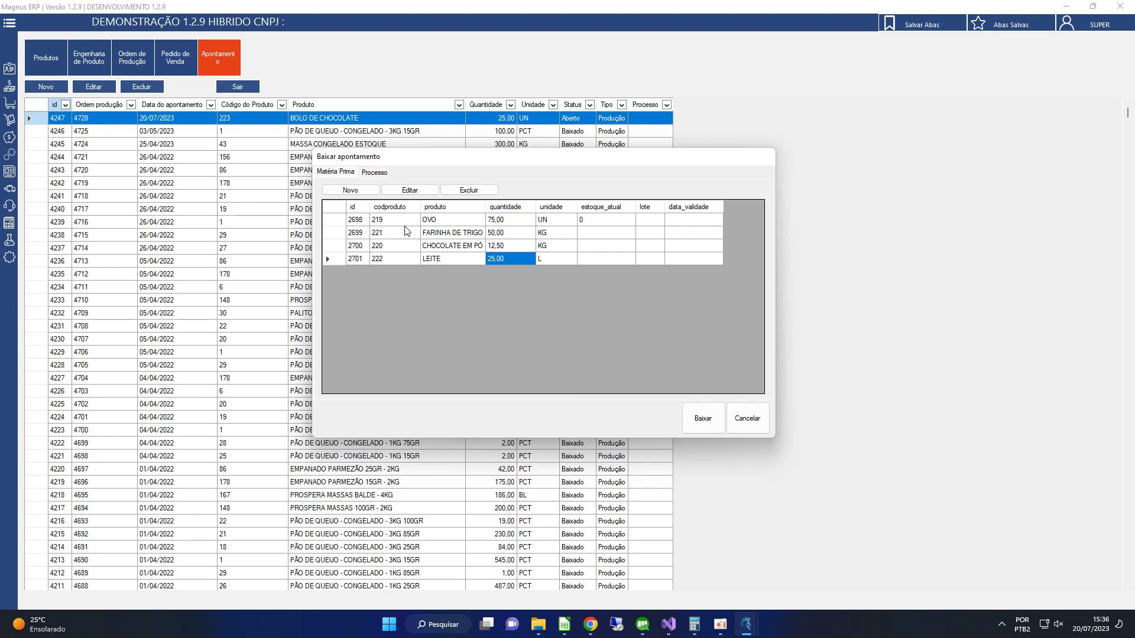
{"action": "left_click_drag", "start_coordinate": [354, 220], "coordinate": [697, 267]}
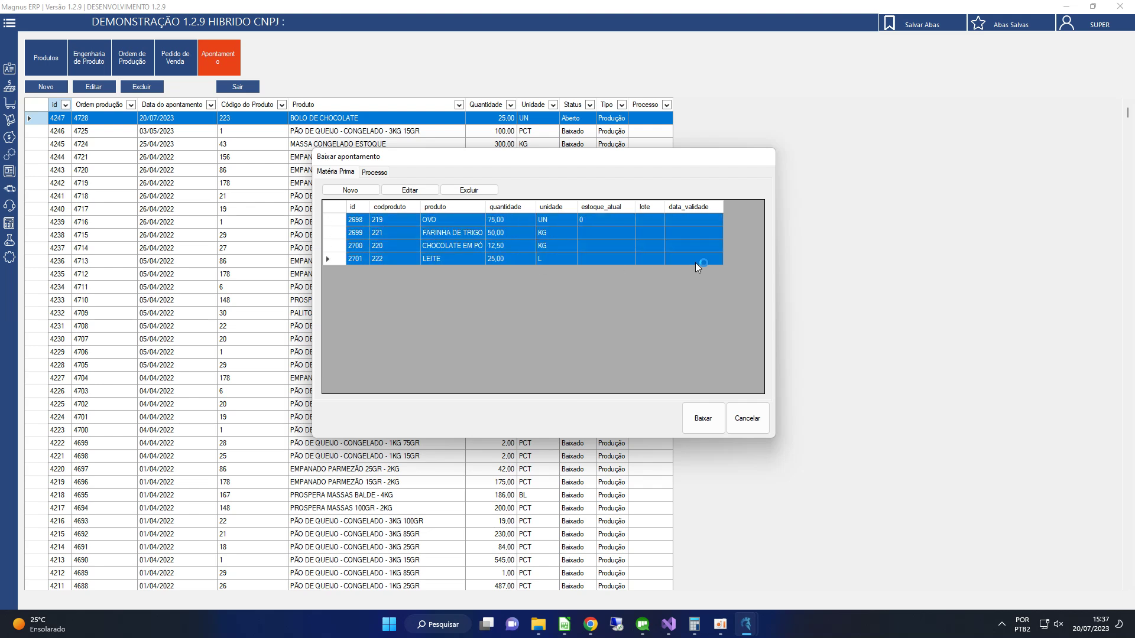
{"action": "left_click", "coordinate": [696, 262]}
{"action": "left_click", "coordinate": [701, 418]}
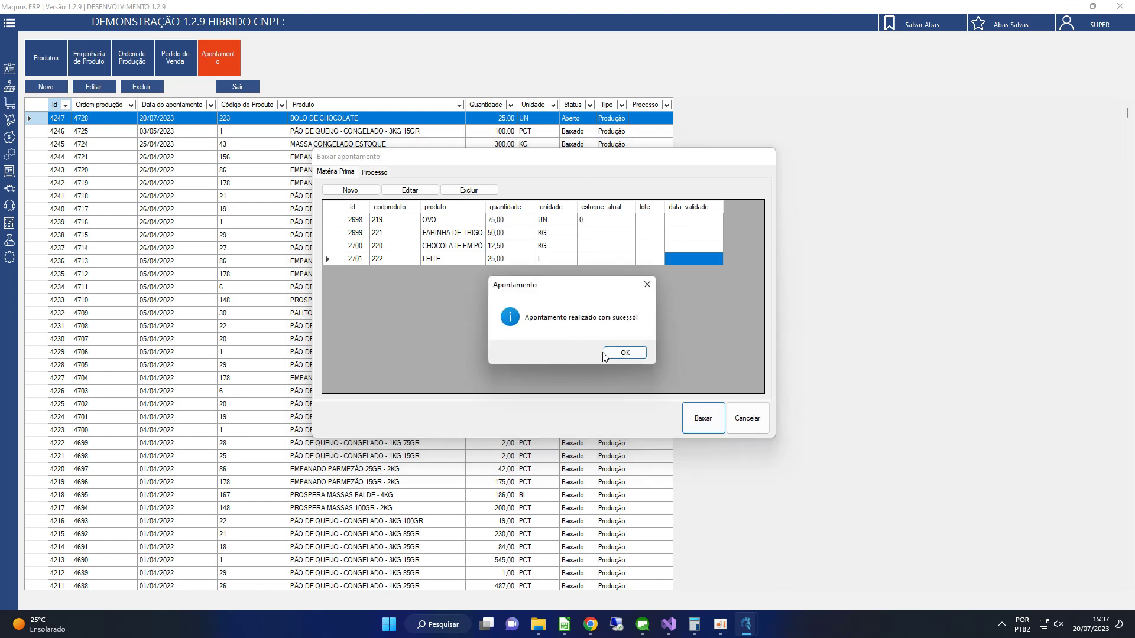
{"action": "left_click", "coordinate": [623, 353]}
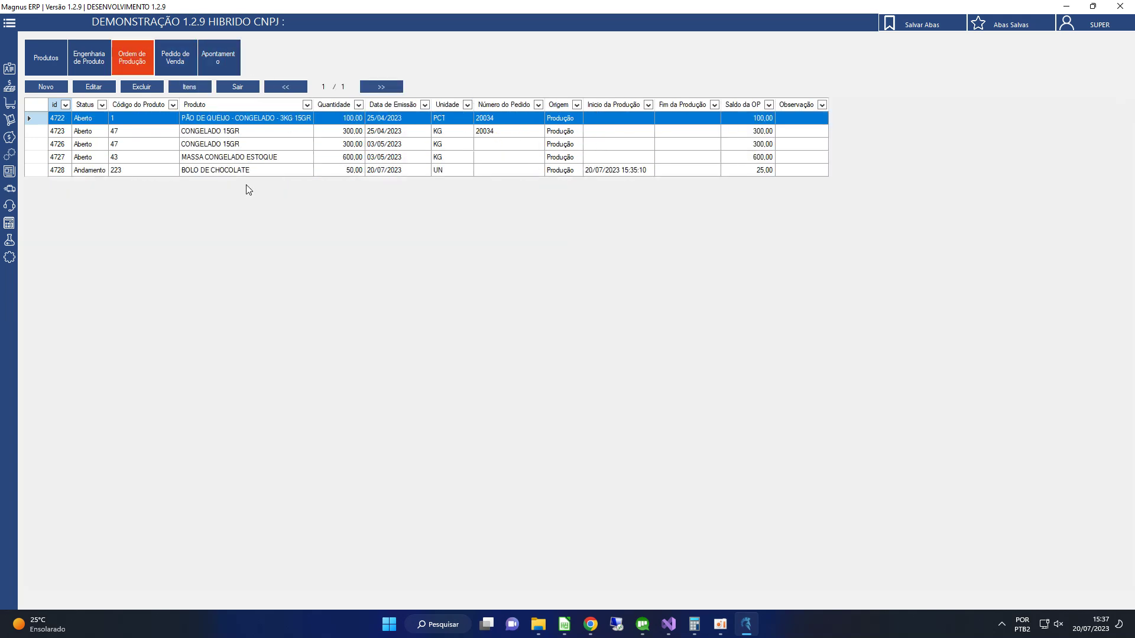
Place the Saldo da OP column directly after Quantidade in the production order list and save the column order
{"action": "left_click", "coordinate": [280, 170]}
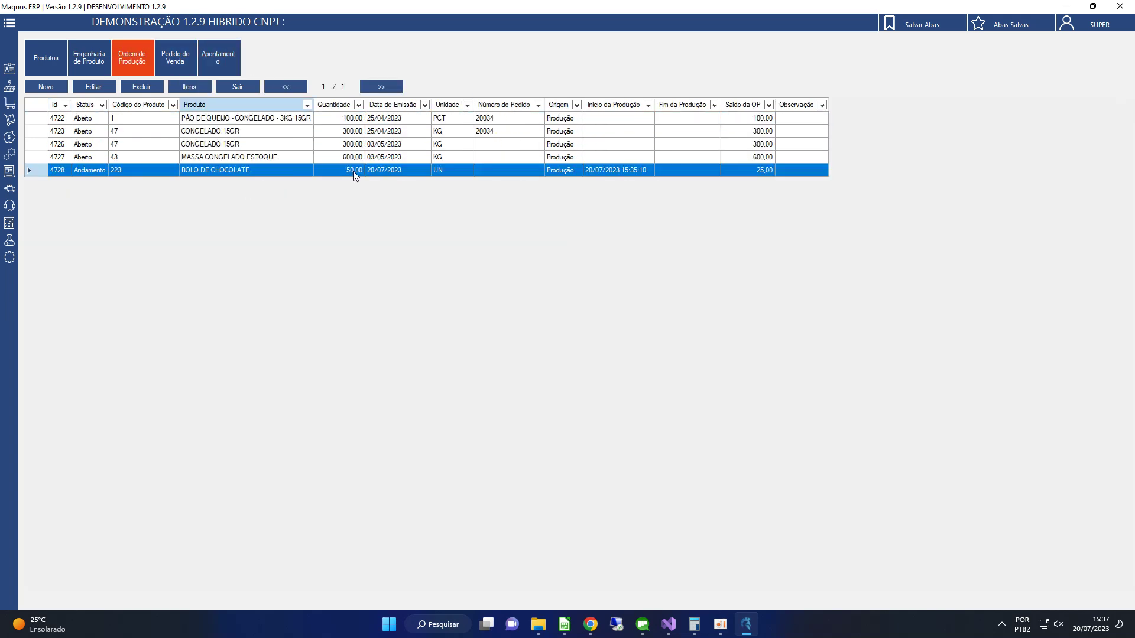
{"action": "left_click_drag", "start_coordinate": [745, 105], "coordinate": [387, 104]}
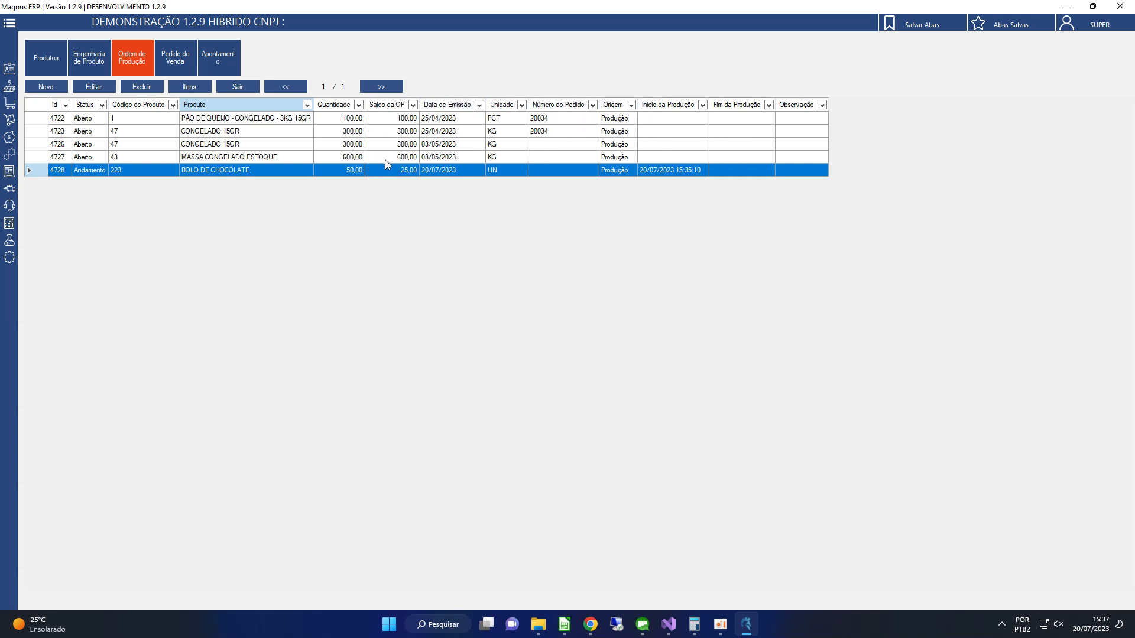
{"action": "left_click", "coordinate": [391, 169]}
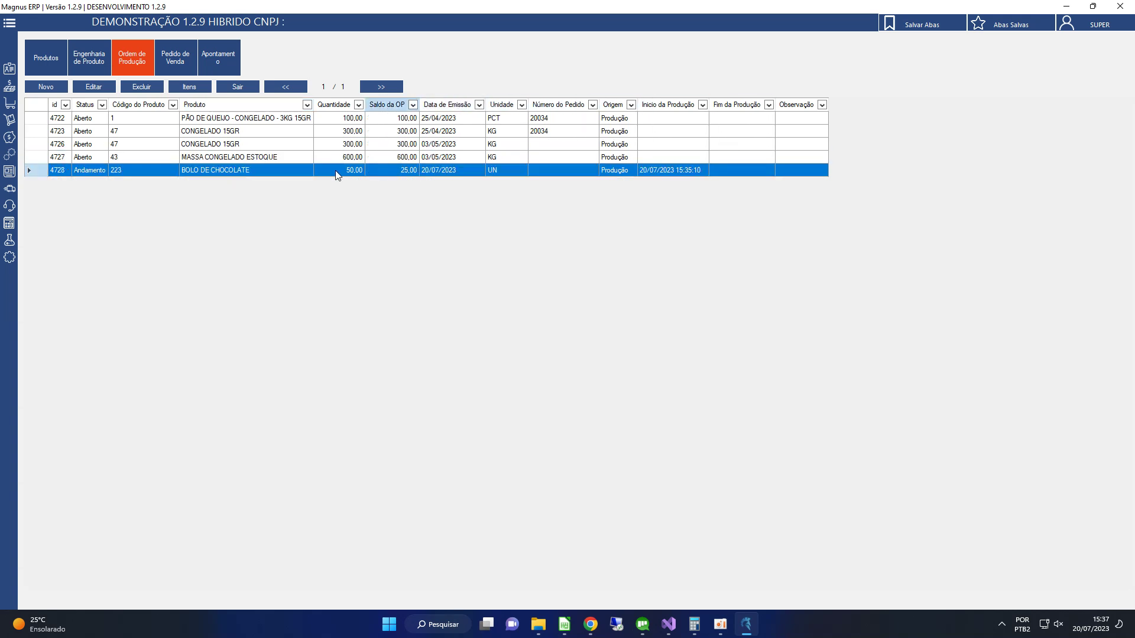
{"action": "right_click", "coordinate": [394, 174]}
{"action": "left_click", "coordinate": [473, 374]}
{"action": "left_click", "coordinate": [620, 353]}
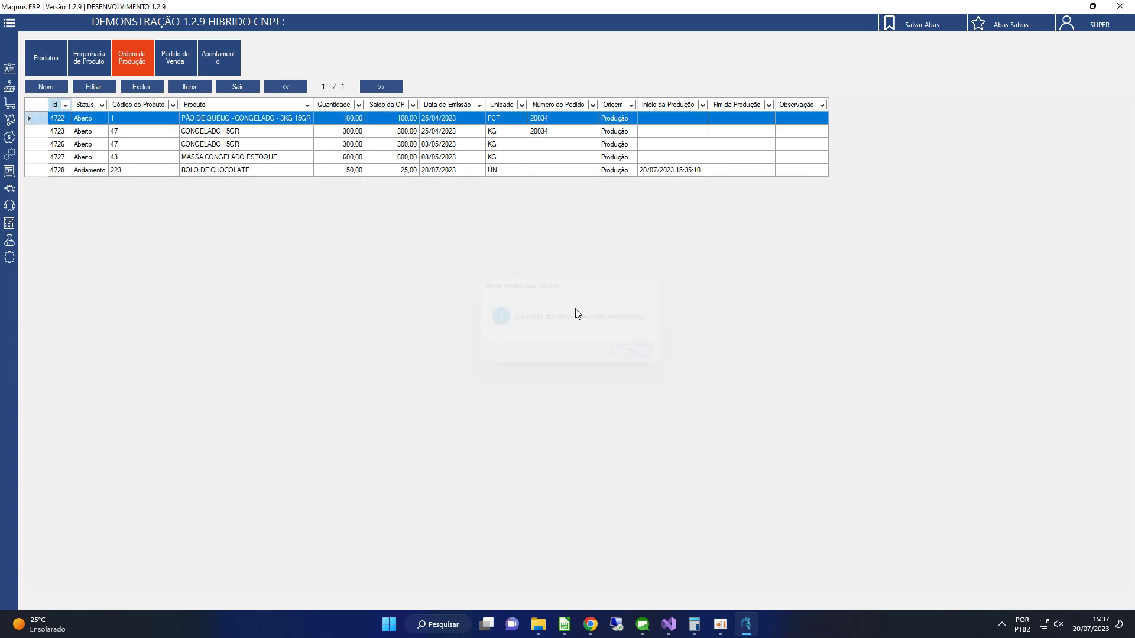
{"action": "left_click", "coordinate": [406, 171]}
{"action": "left_click", "coordinate": [409, 163]}
{"action": "left_click", "coordinate": [413, 174]}
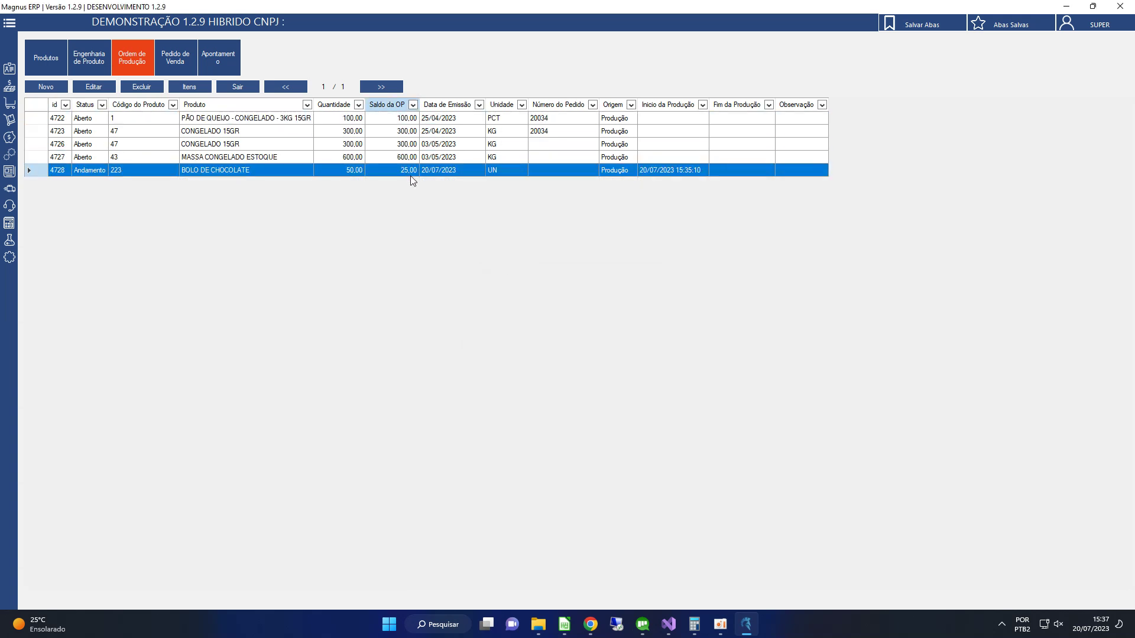
Open the production entries (Apontamentos de produção) of the Bolo de Chocolate order and move their window just below the order row
{"action": "left_click", "coordinate": [406, 164]}
{"action": "left_click", "coordinate": [408, 169]}
{"action": "right_click", "coordinate": [311, 168]}
{"action": "left_click", "coordinate": [360, 173]}
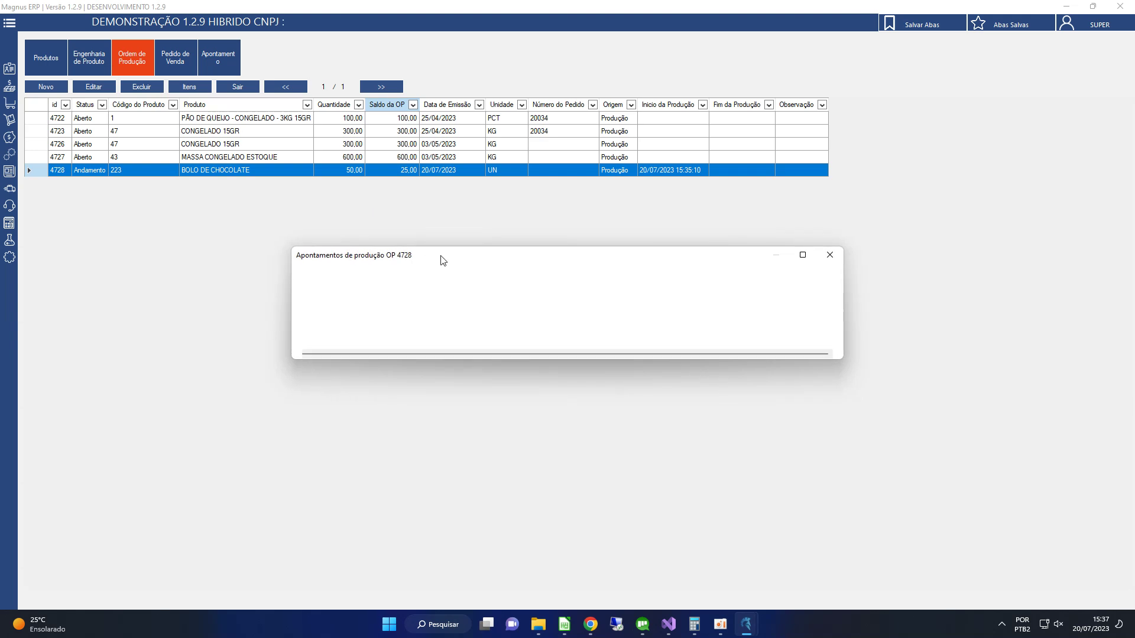
{"action": "left_click_drag", "start_coordinate": [297, 190], "coordinate": [216, 189]}
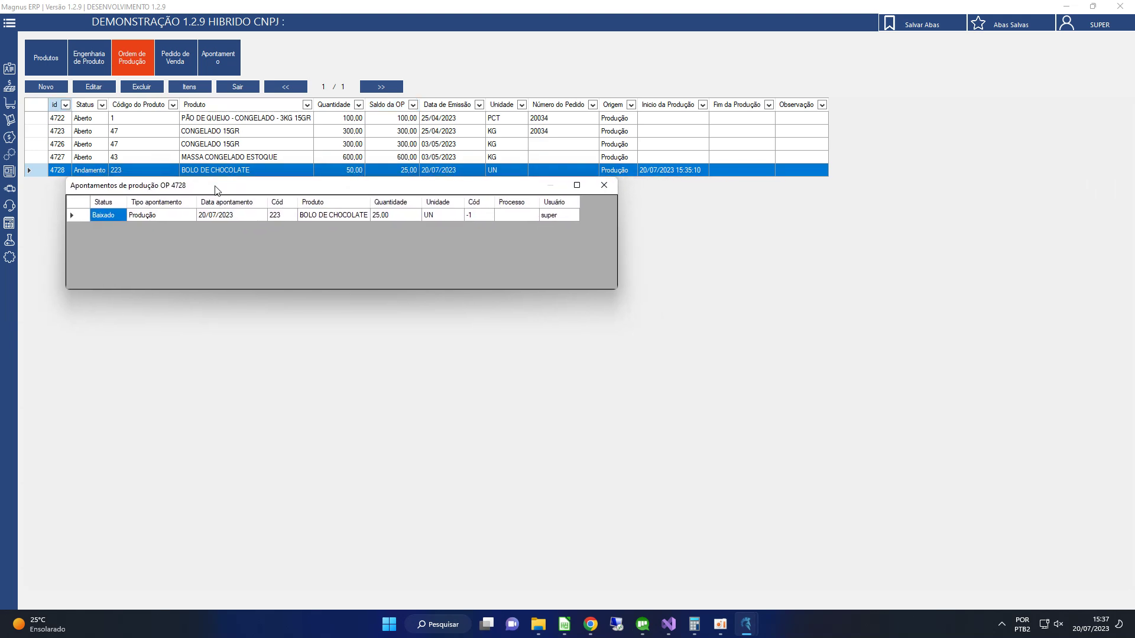
Examine the entry's status, type, date, product, quantity and user, and close the order's production entries
{"action": "left_click", "coordinate": [163, 216]}
{"action": "left_click", "coordinate": [236, 215]}
{"action": "left_click", "coordinate": [380, 216]}
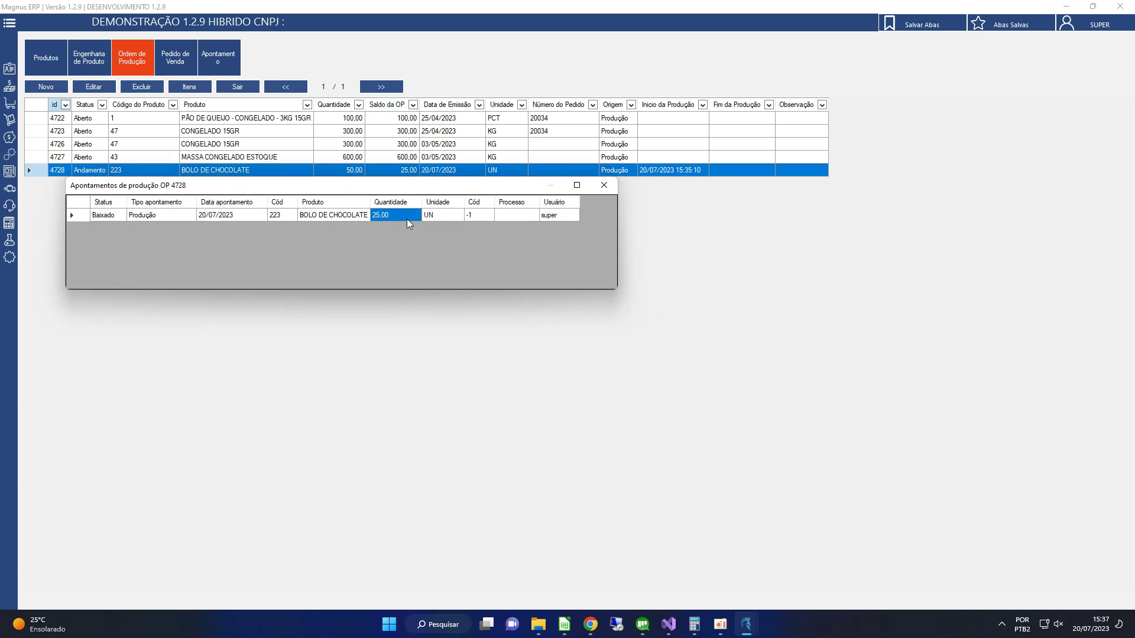
{"action": "left_click", "coordinate": [155, 215]}
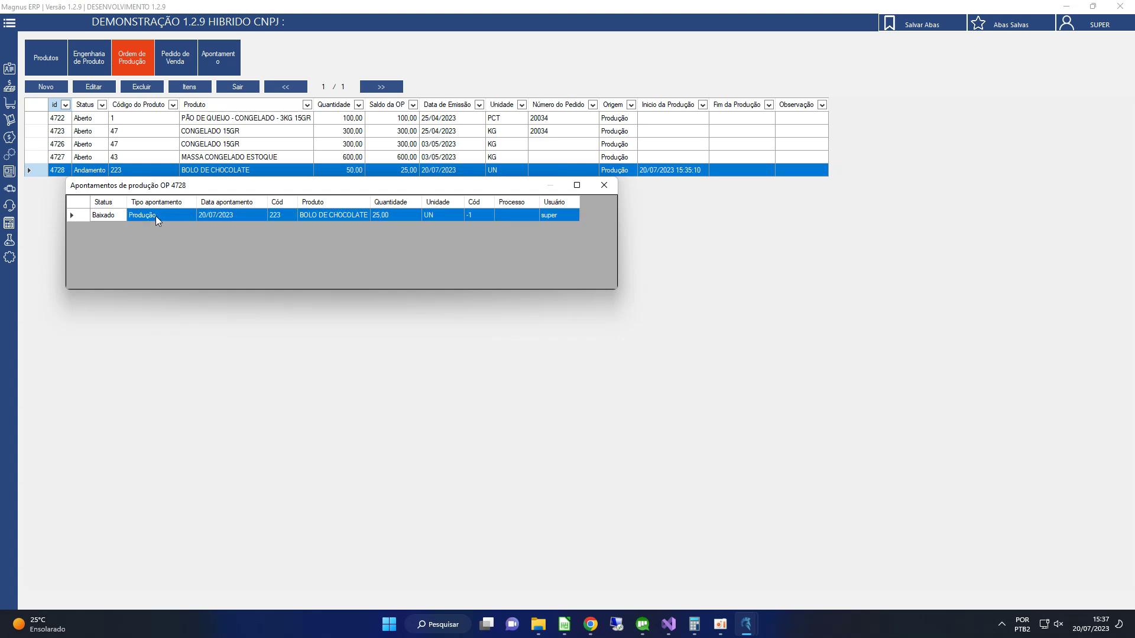
{"action": "left_click", "coordinate": [123, 217]}
{"action": "left_click", "coordinate": [240, 215]}
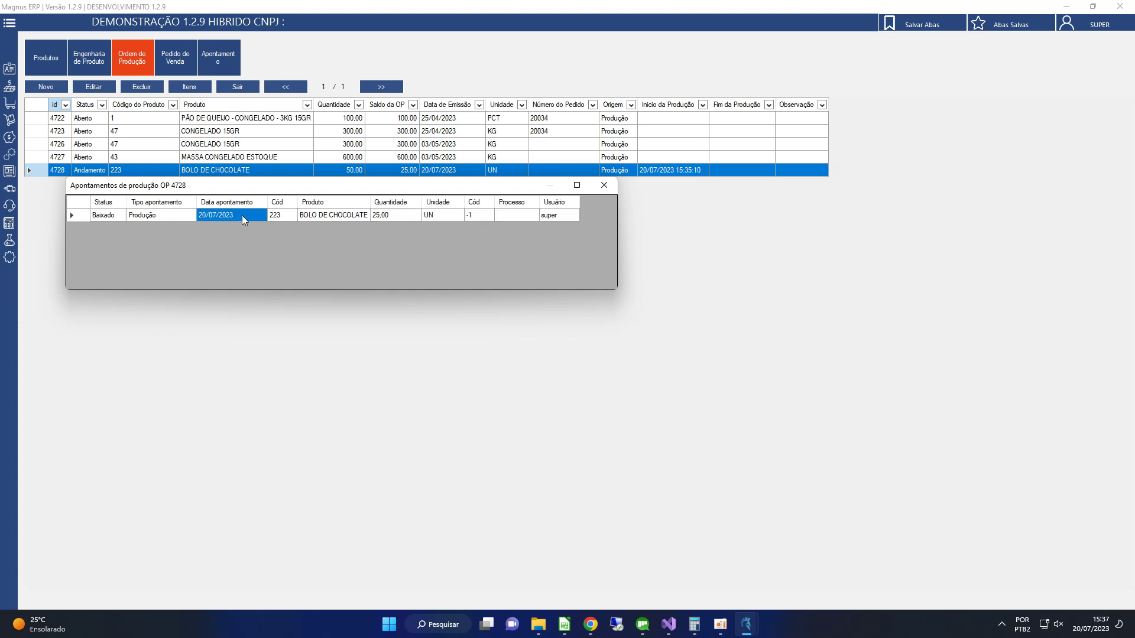
{"action": "left_click", "coordinate": [283, 215]}
{"action": "left_click", "coordinate": [337, 216]}
{"action": "left_click", "coordinate": [526, 216]}
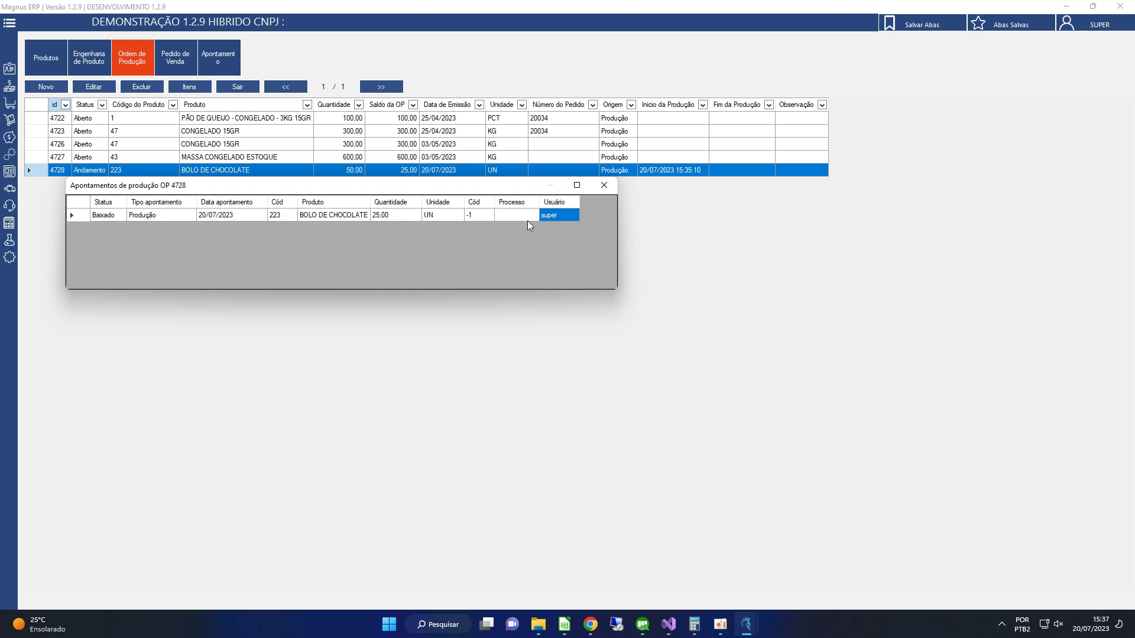
{"action": "left_click", "coordinate": [146, 216]}
{"action": "left_click_drag", "start_coordinate": [112, 218], "coordinate": [136, 221]}
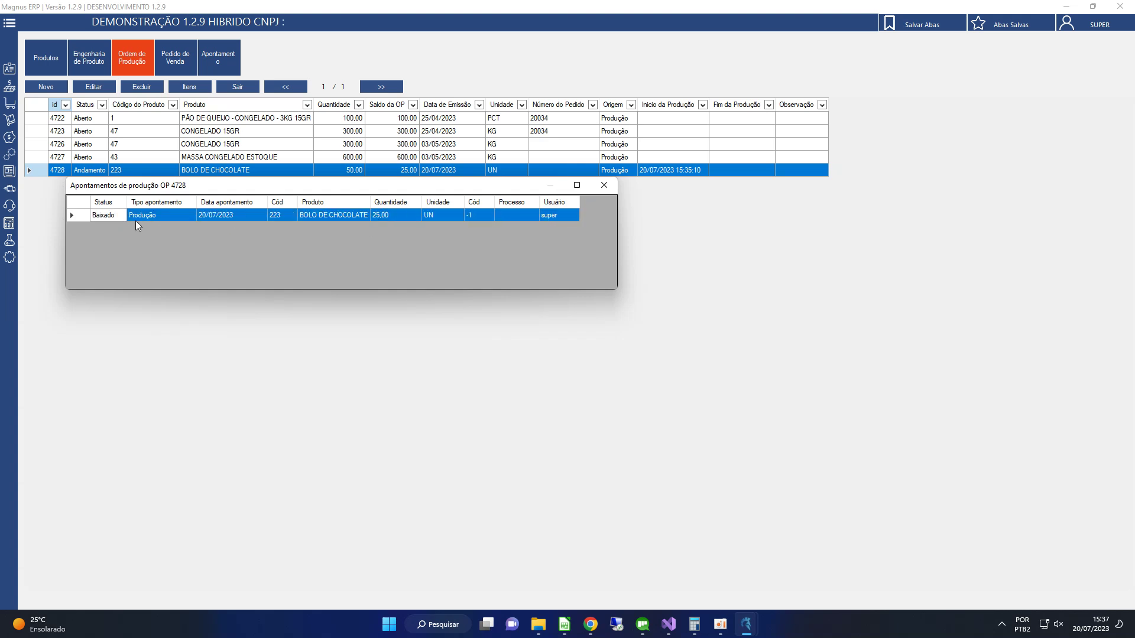
{"action": "left_click", "coordinate": [603, 185]}
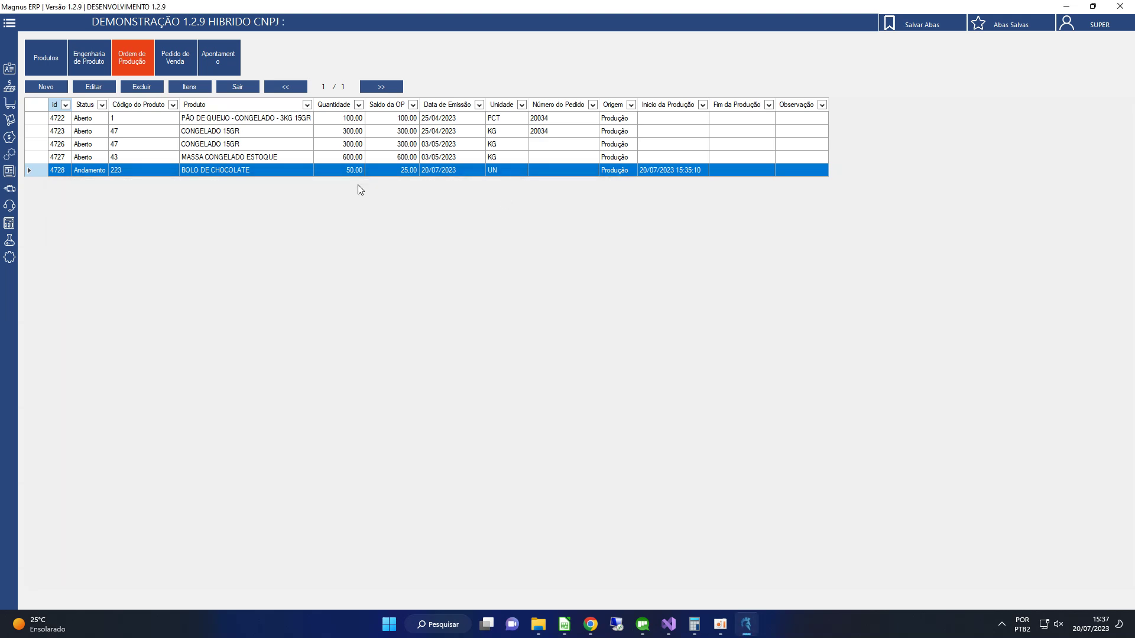
Locate the Bolo de Chocolate record in the full list of production entries (Apontamento)
{"action": "right_click", "coordinate": [273, 171]}
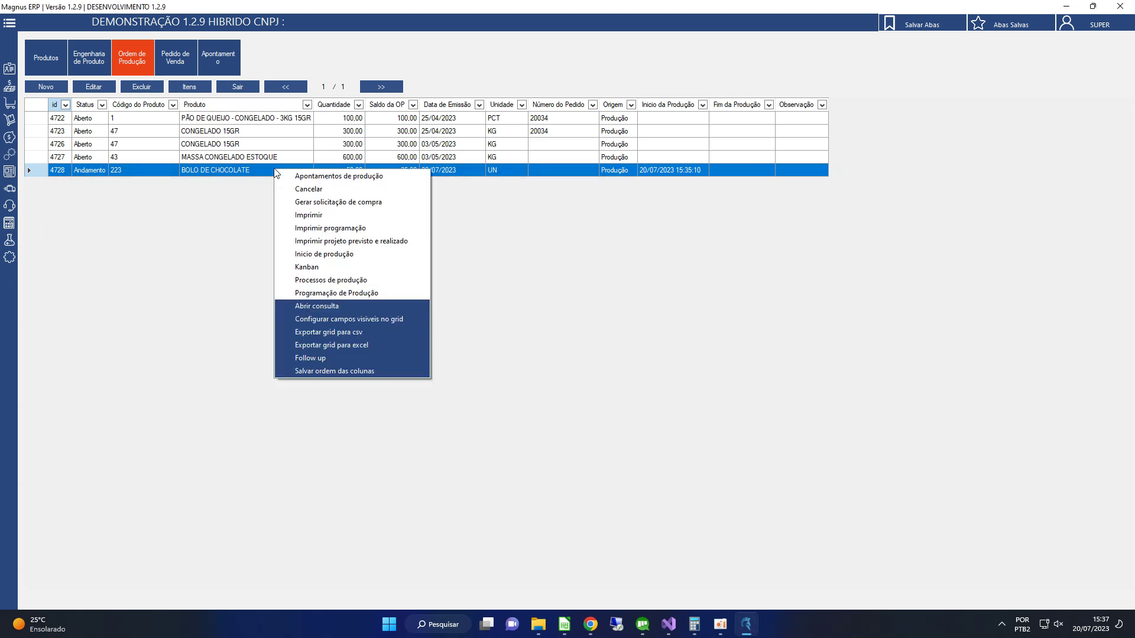
{"action": "left_click", "coordinate": [245, 173]}
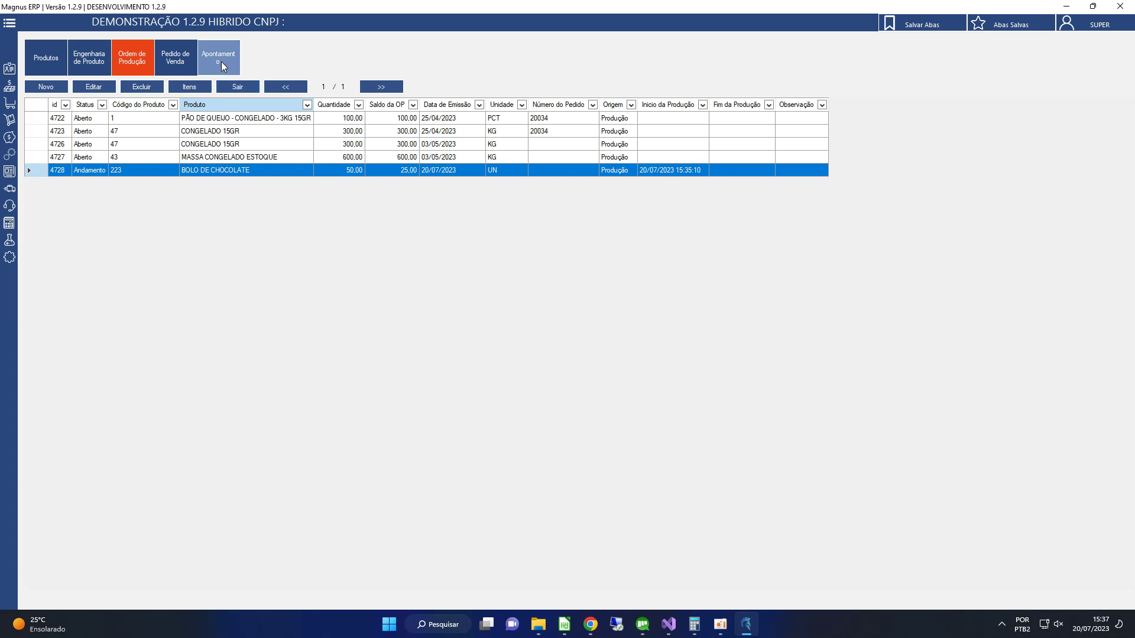
{"action": "left_click", "coordinate": [221, 62]}
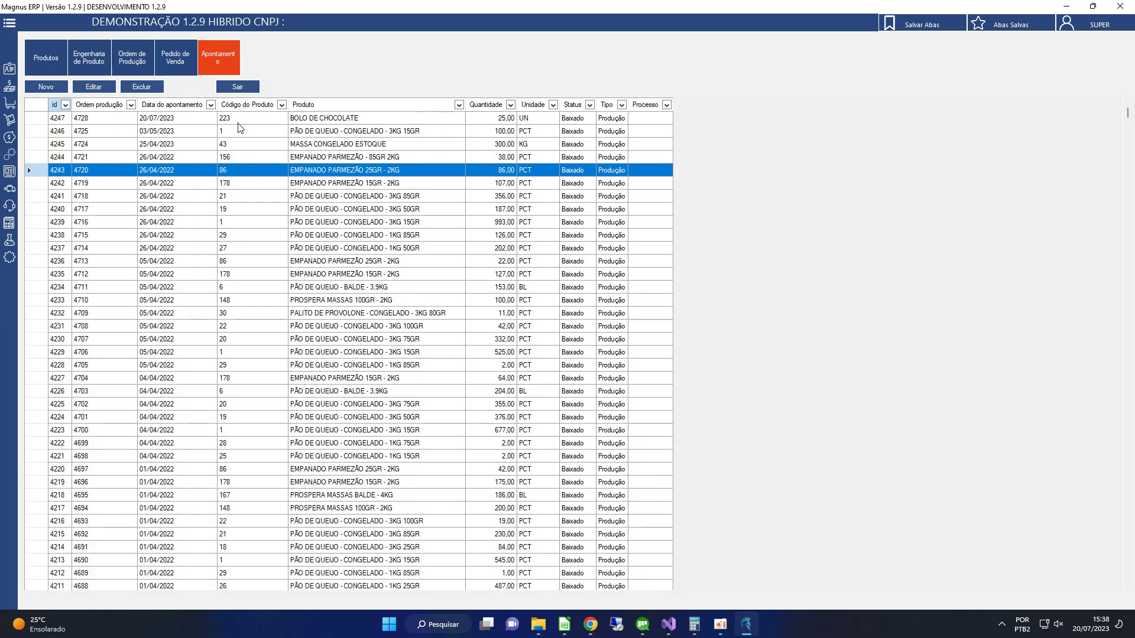
{"action": "left_click", "coordinate": [247, 119]}
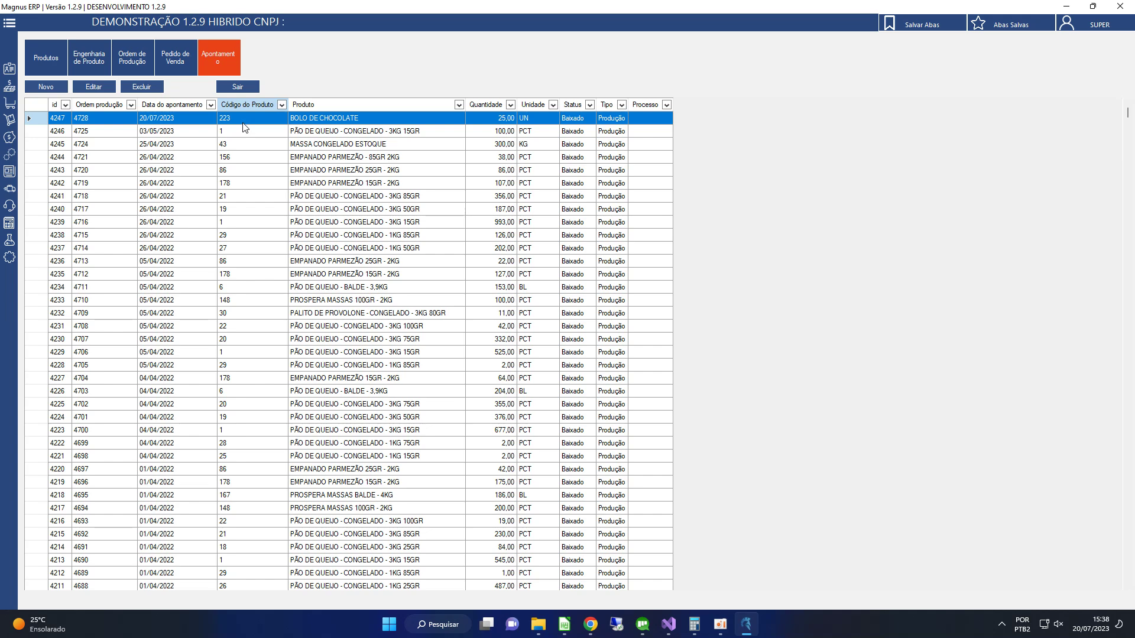
Check the Bolo de Chocolate product engineering record and return to its order in the production order list
{"action": "left_click", "coordinate": [100, 57]}
{"action": "left_click", "coordinate": [134, 59]}
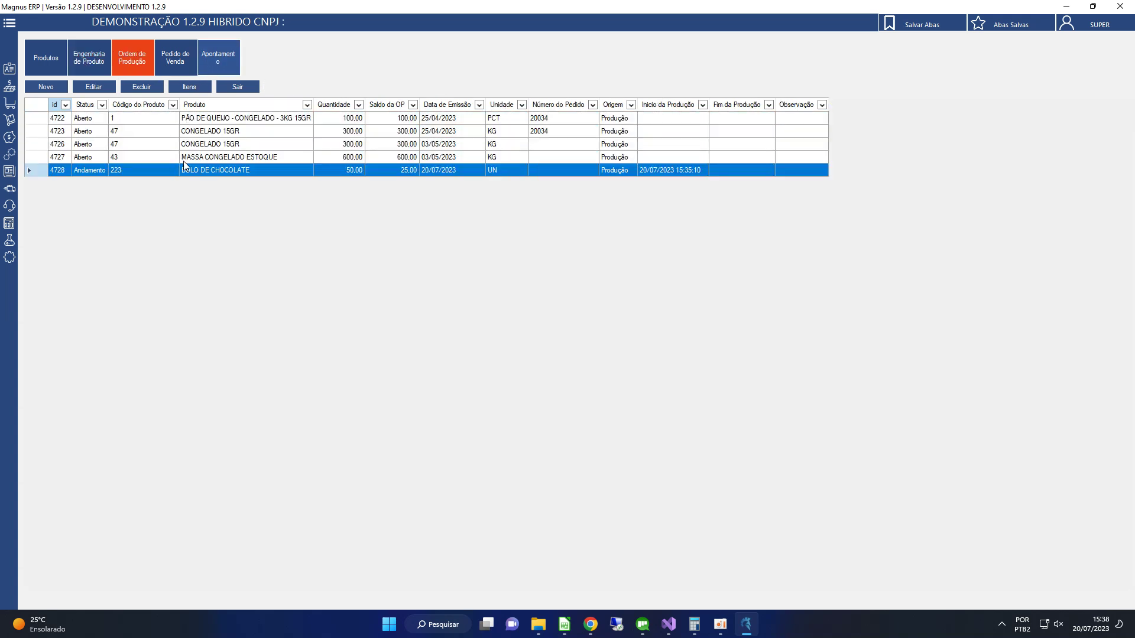
{"action": "double_click", "coordinate": [277, 166]}
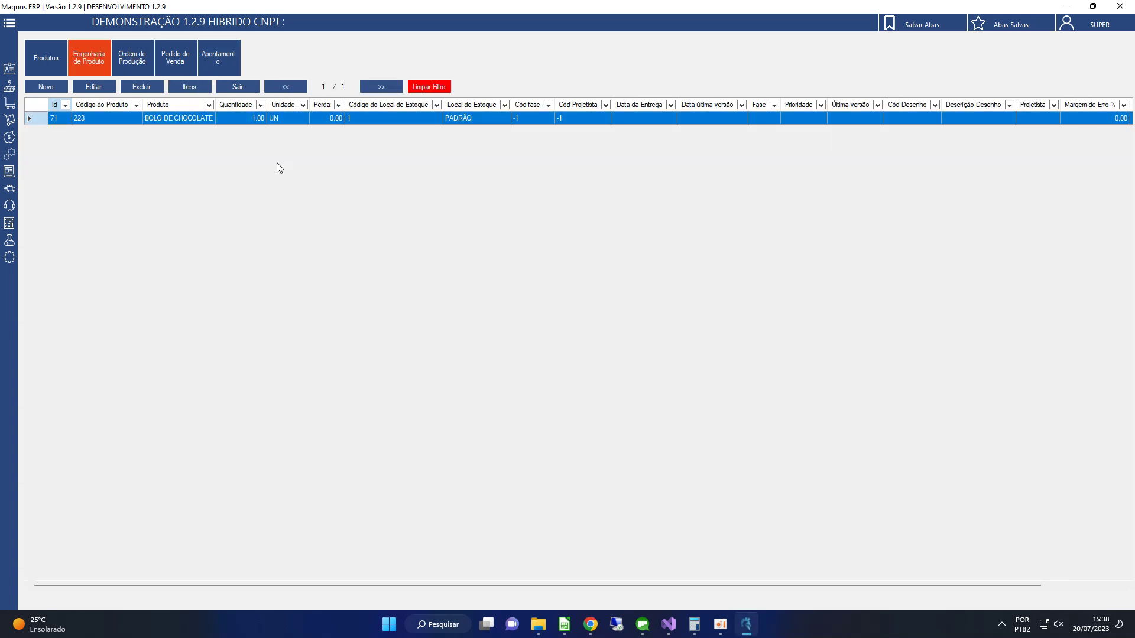
{"action": "left_click", "coordinate": [129, 53]}
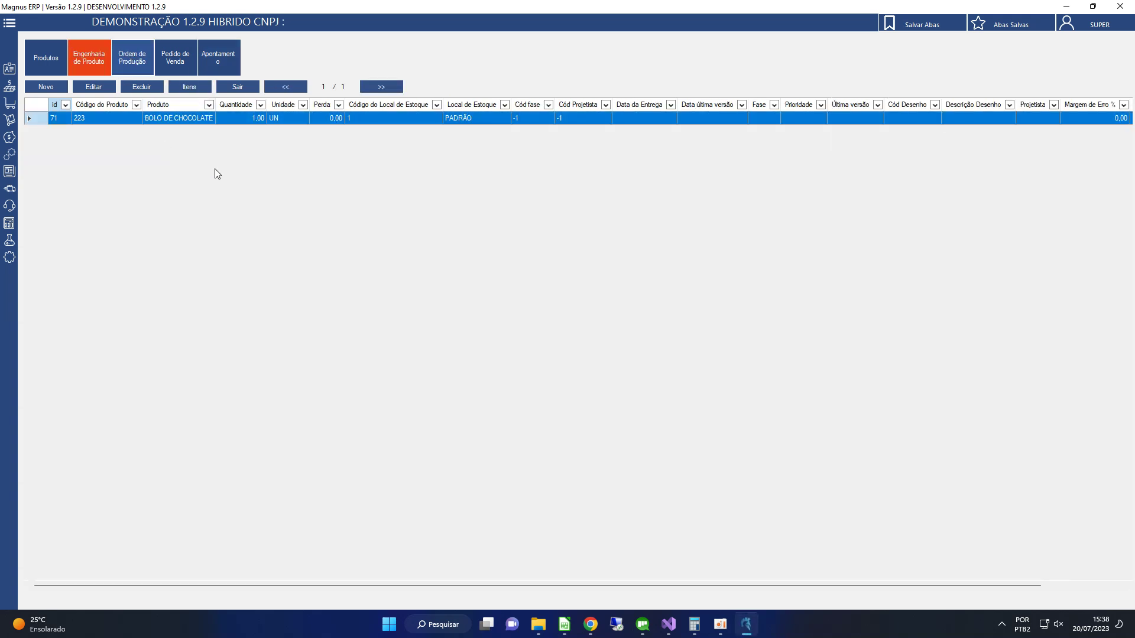
{"action": "left_click", "coordinate": [230, 168]}
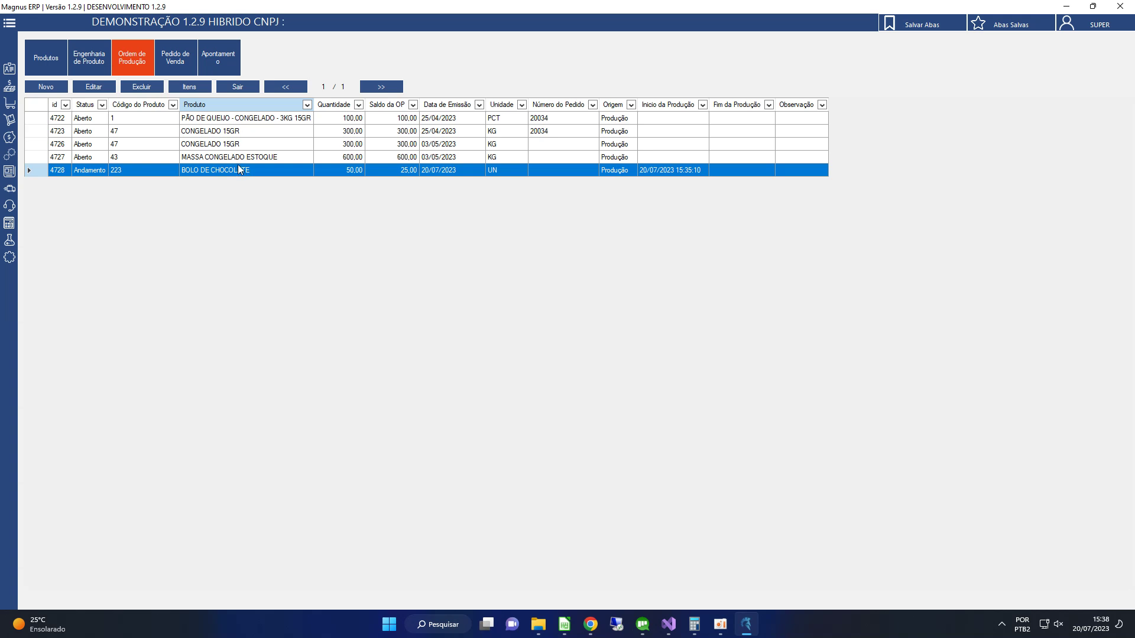
{"action": "left_click", "coordinate": [239, 161]}
{"action": "left_click", "coordinate": [243, 169]}
Open the Demander app synchronization from the sales orders (Pedido de Venda) list
{"action": "left_click", "coordinate": [186, 69]}
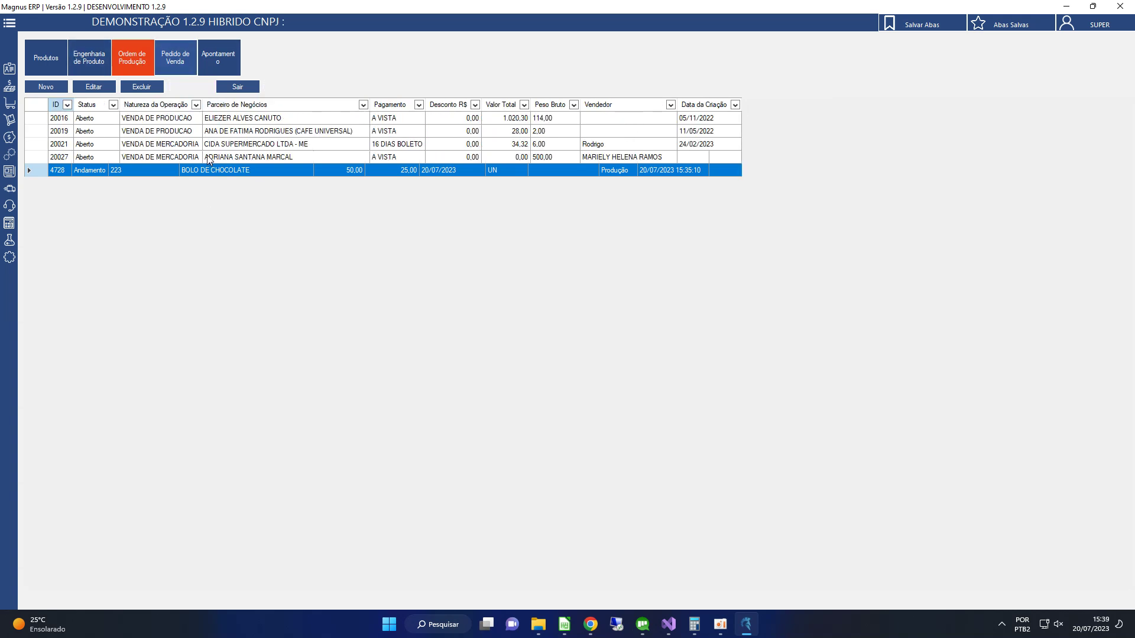
{"action": "right_click", "coordinate": [207, 155]}
{"action": "left_click", "coordinate": [298, 459]}
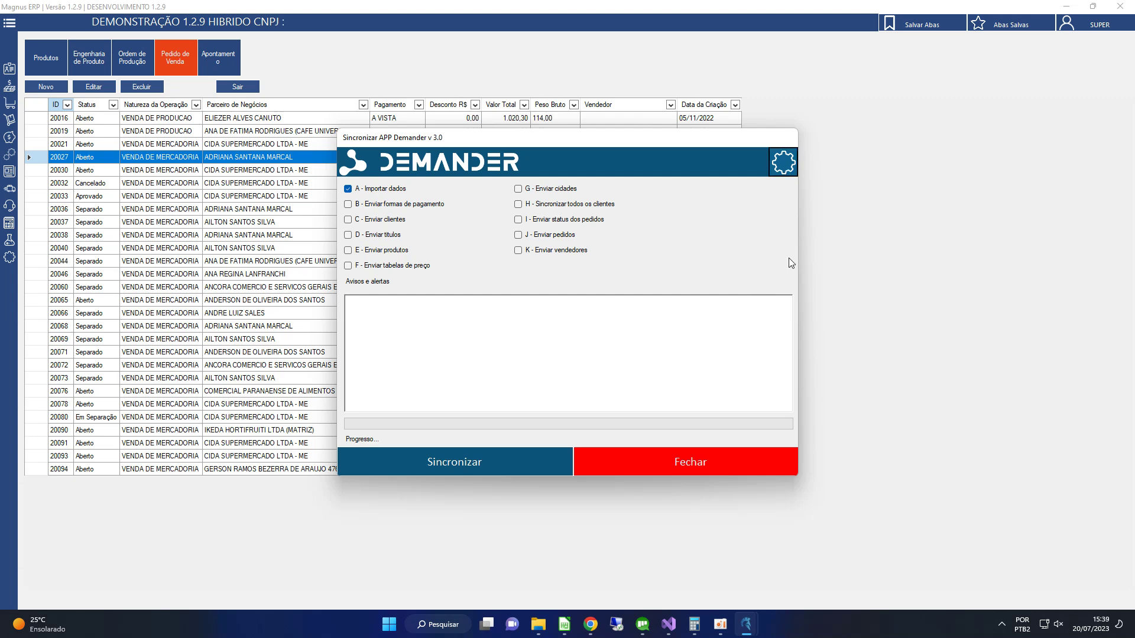
Review the Demander synchronization settings down to the price table and default command options, and close both without saving
{"action": "left_click", "coordinate": [791, 169]}
{"action": "scroll", "coordinate": [792, 236], "scroll_direction": "down", "scroll_amount": 6}
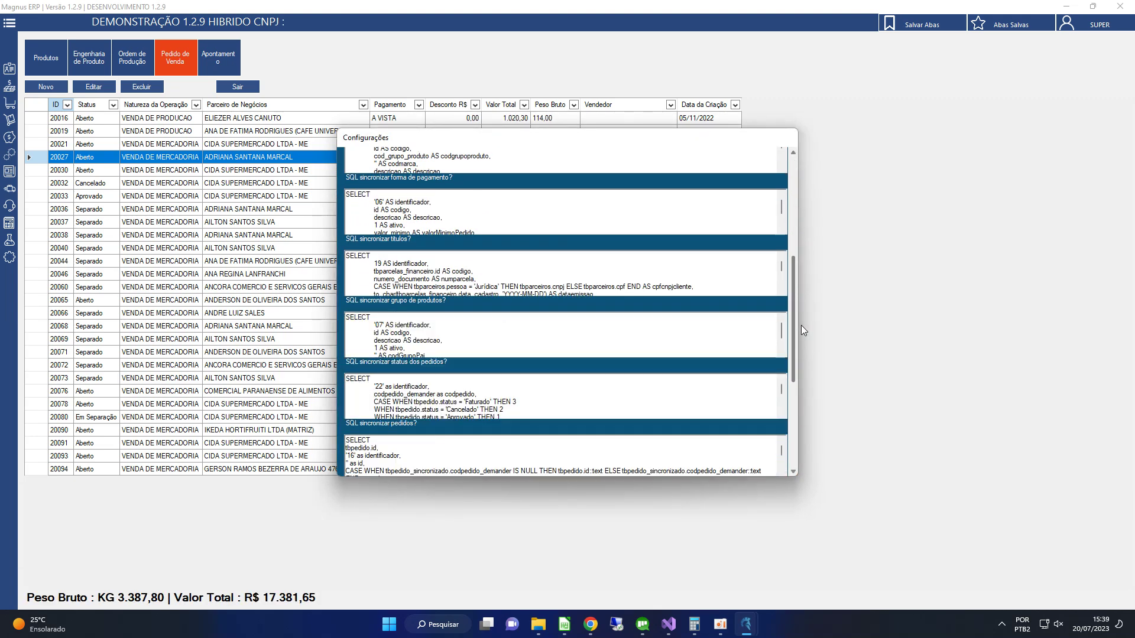
{"action": "scroll", "coordinate": [801, 296], "scroll_direction": "down", "scroll_amount": 10}
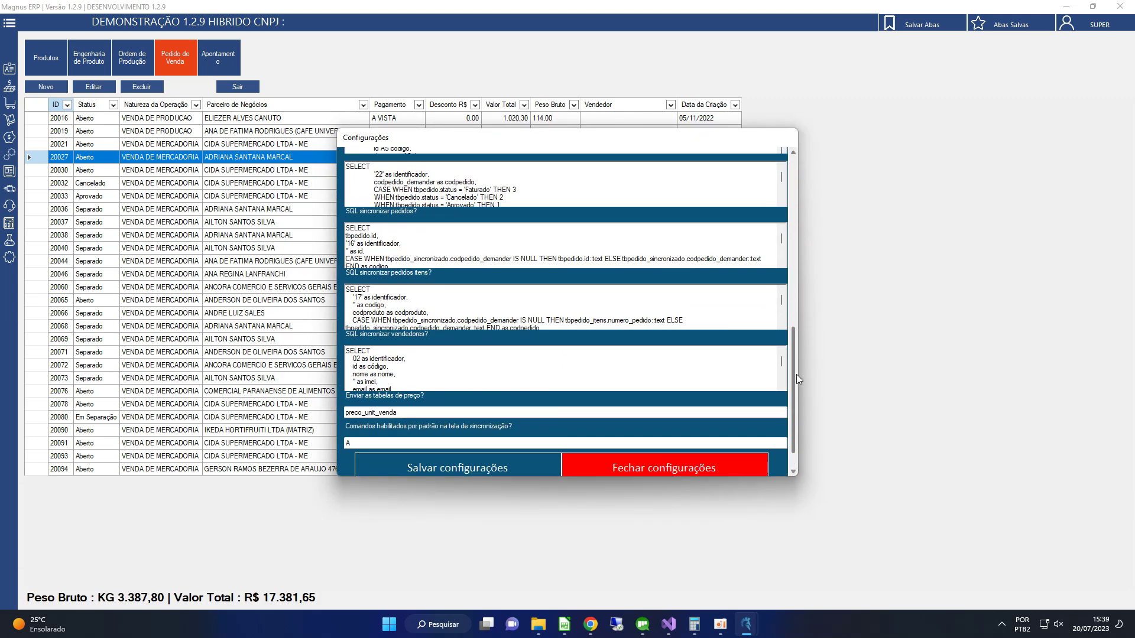
{"action": "scroll", "coordinate": [791, 366], "scroll_direction": "up", "scroll_amount": 5}
{"action": "scroll", "coordinate": [777, 352], "scroll_direction": "down", "scroll_amount": 8}
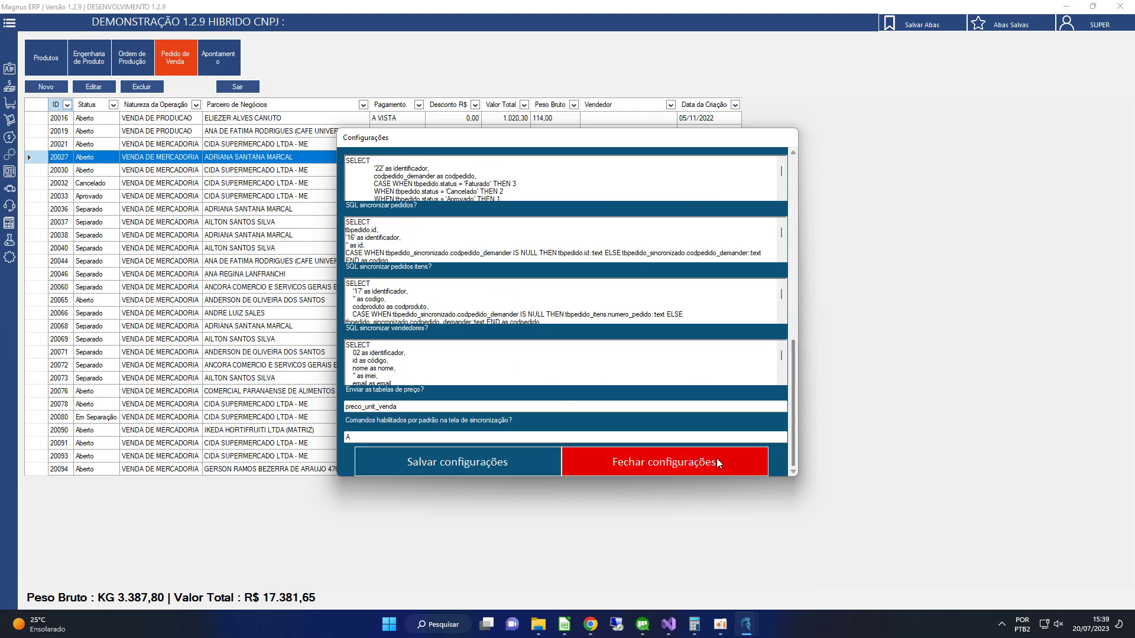
{"action": "left_click", "coordinate": [716, 459]}
{"action": "left_click", "coordinate": [718, 456]}
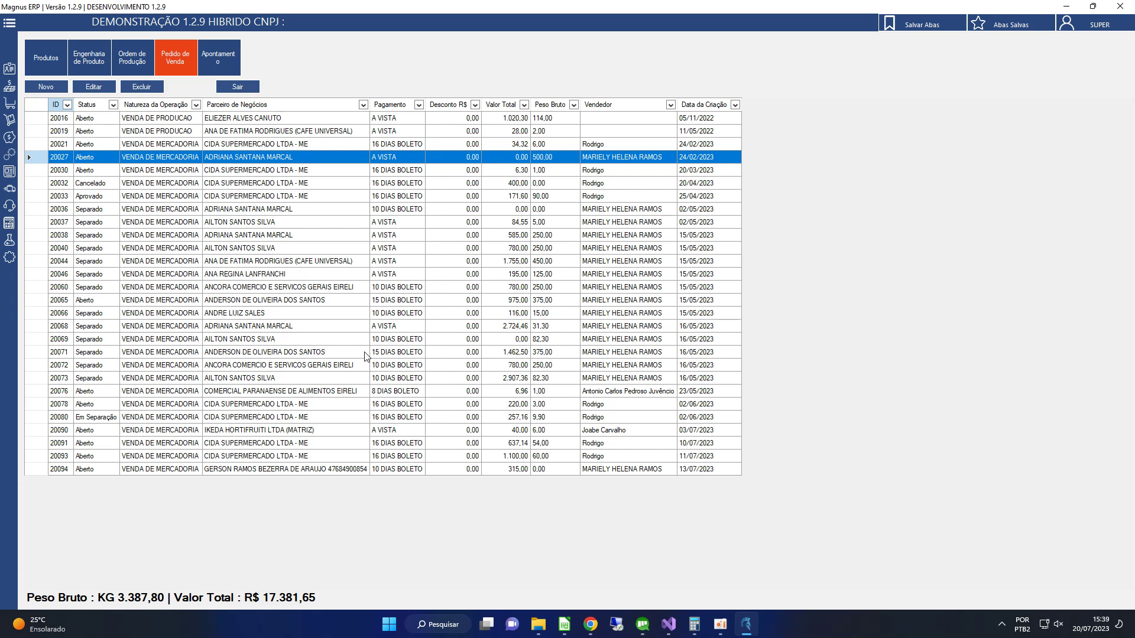
Open the registered price tables (Tabelas de preço) from the stock registrations and select TABELA VAREJO
{"action": "left_click", "coordinate": [353, 276]}
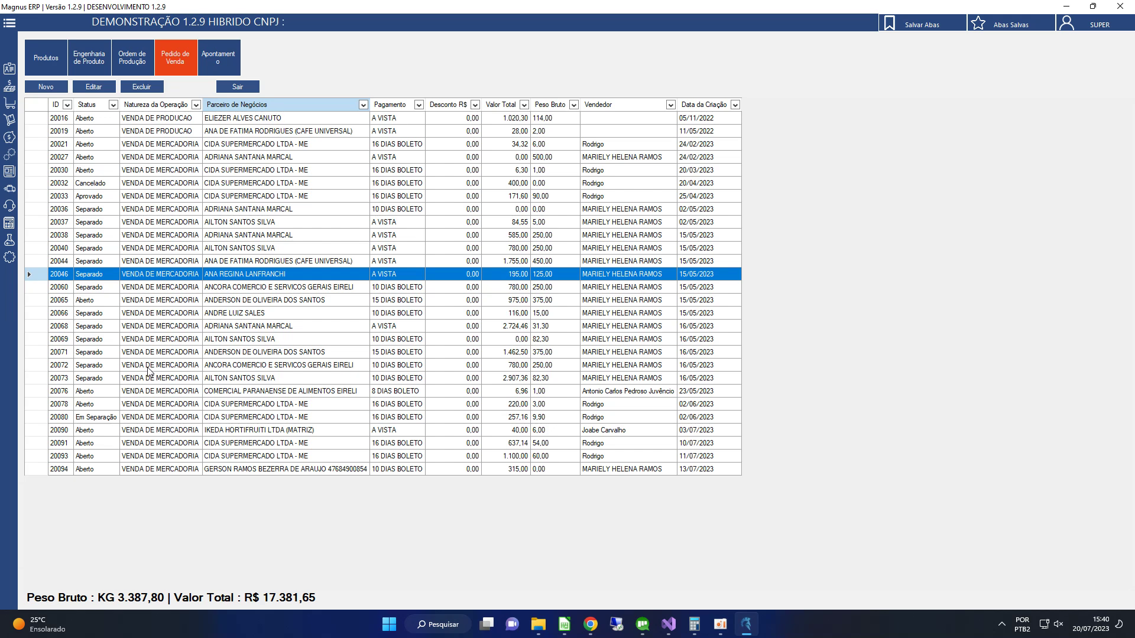
{"action": "left_click", "coordinate": [11, 69]}
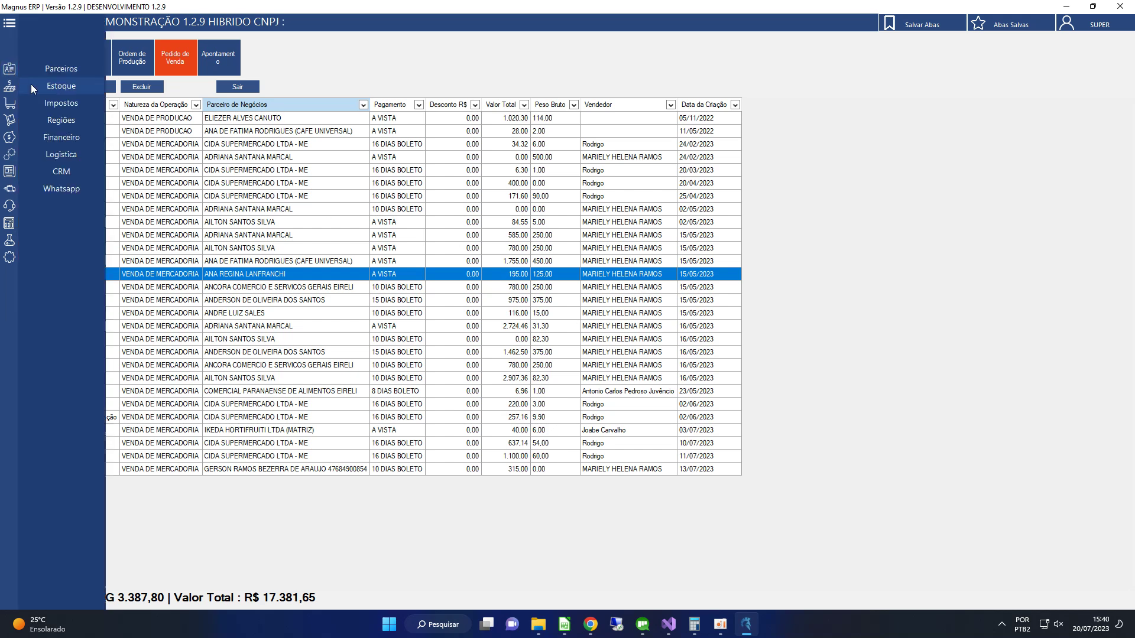
{"action": "left_click", "coordinate": [86, 138]}
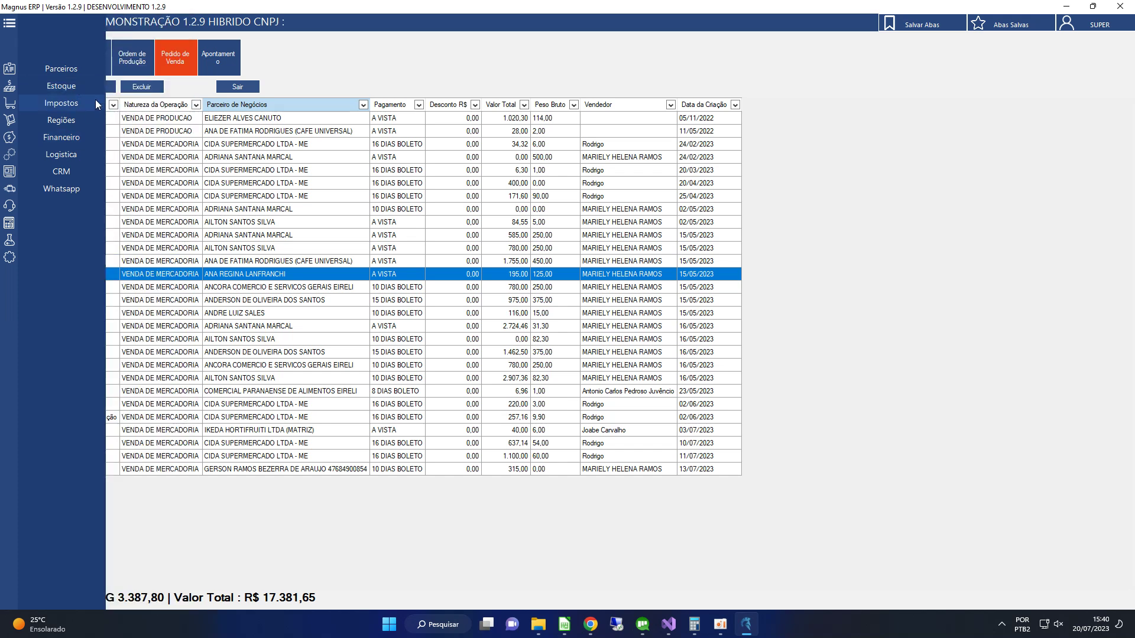
{"action": "mouse_move", "coordinate": [90, 90]}
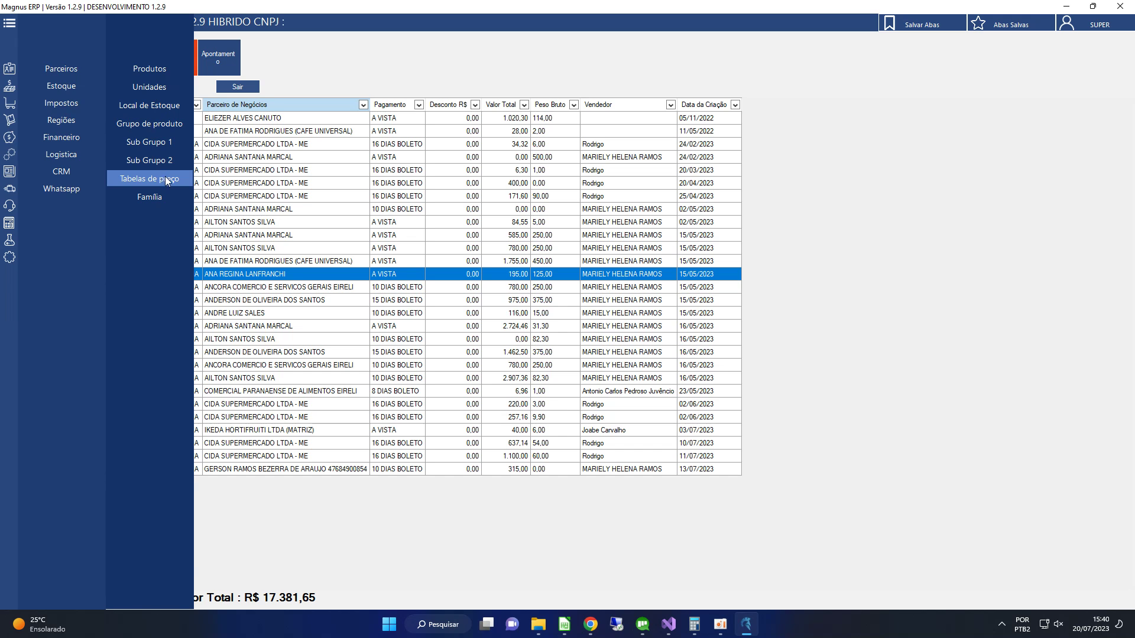
{"action": "left_click", "coordinate": [164, 178]}
{"action": "left_click", "coordinate": [164, 144]}
{"action": "left_click", "coordinate": [159, 131]}
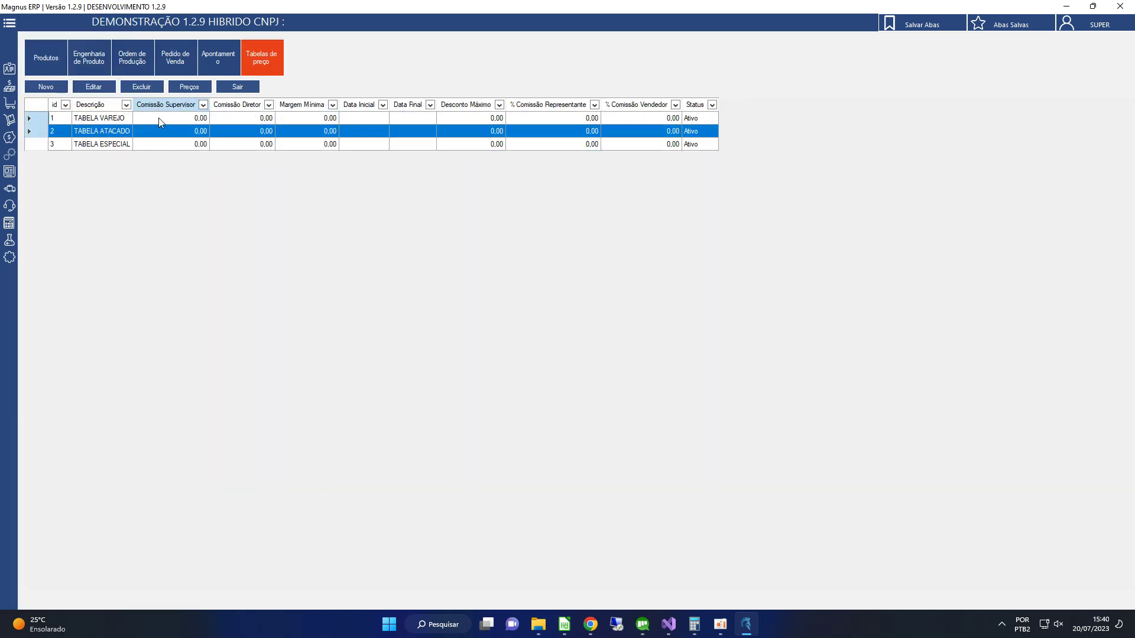
{"action": "left_click", "coordinate": [158, 118]}
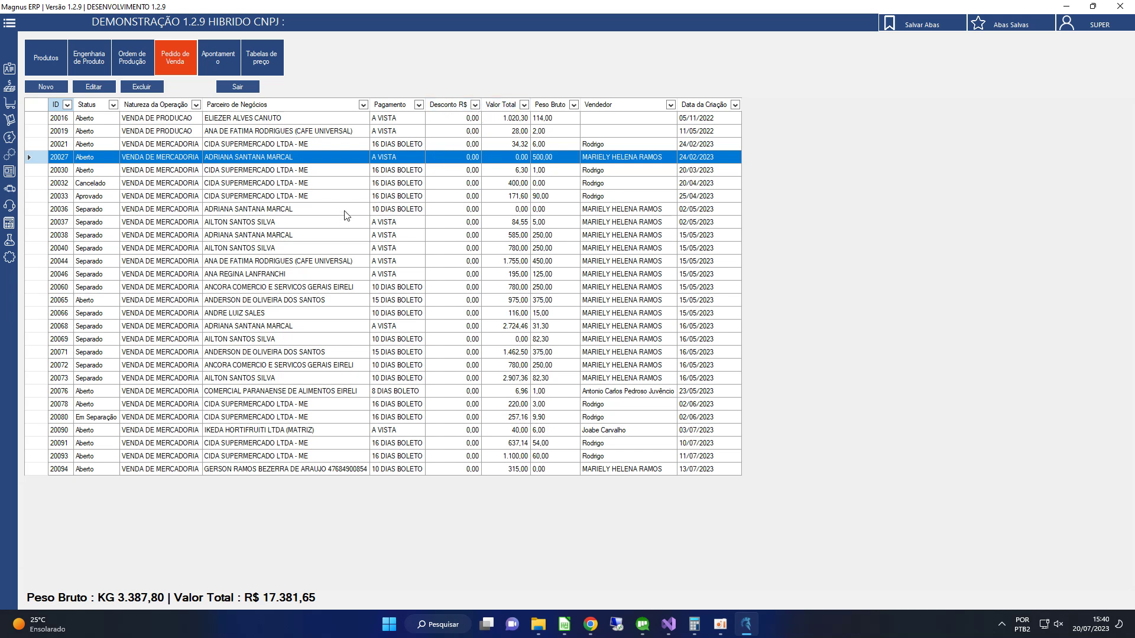
Look over the price tables once more and go back to the open orders in the sales order list
{"action": "left_click", "coordinate": [260, 62]}
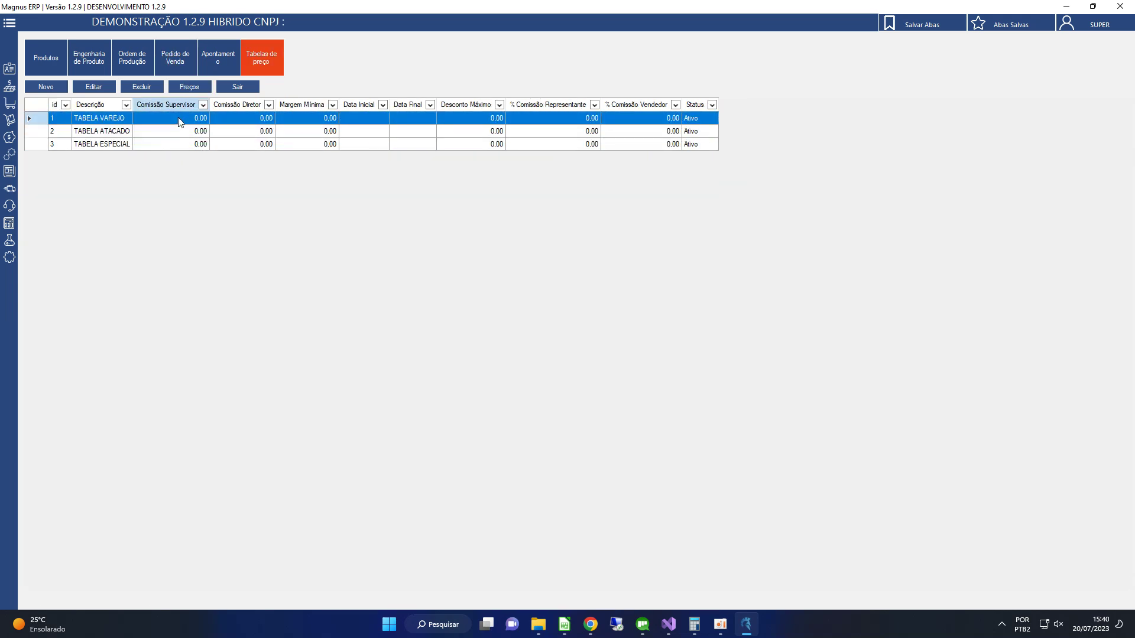
{"action": "left_click", "coordinate": [175, 59]}
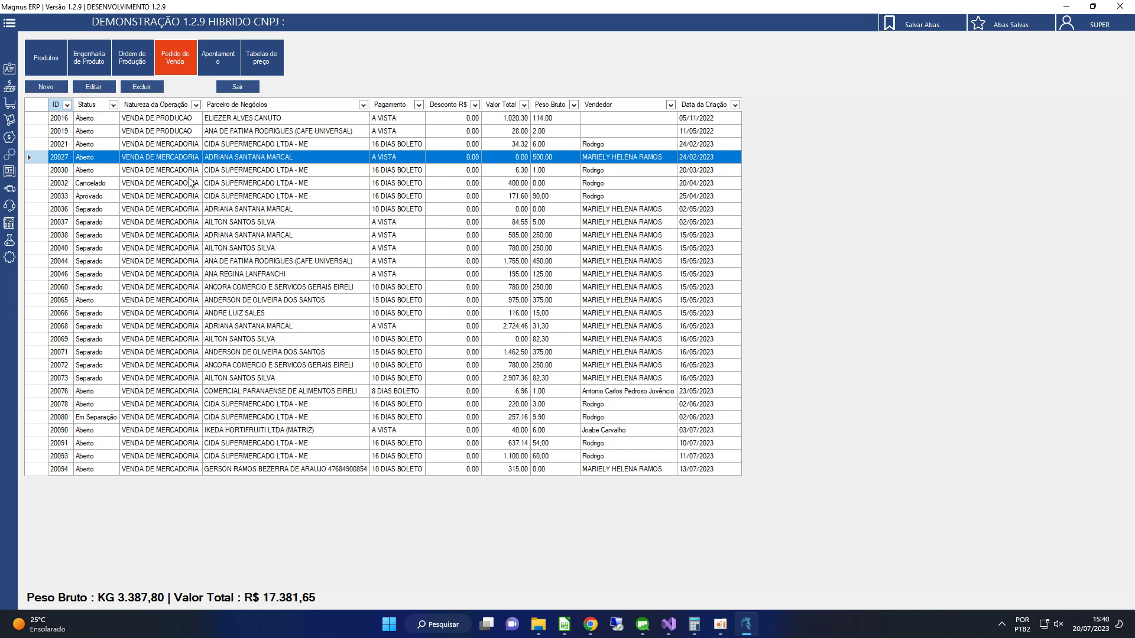
{"action": "left_click", "coordinate": [190, 179]}
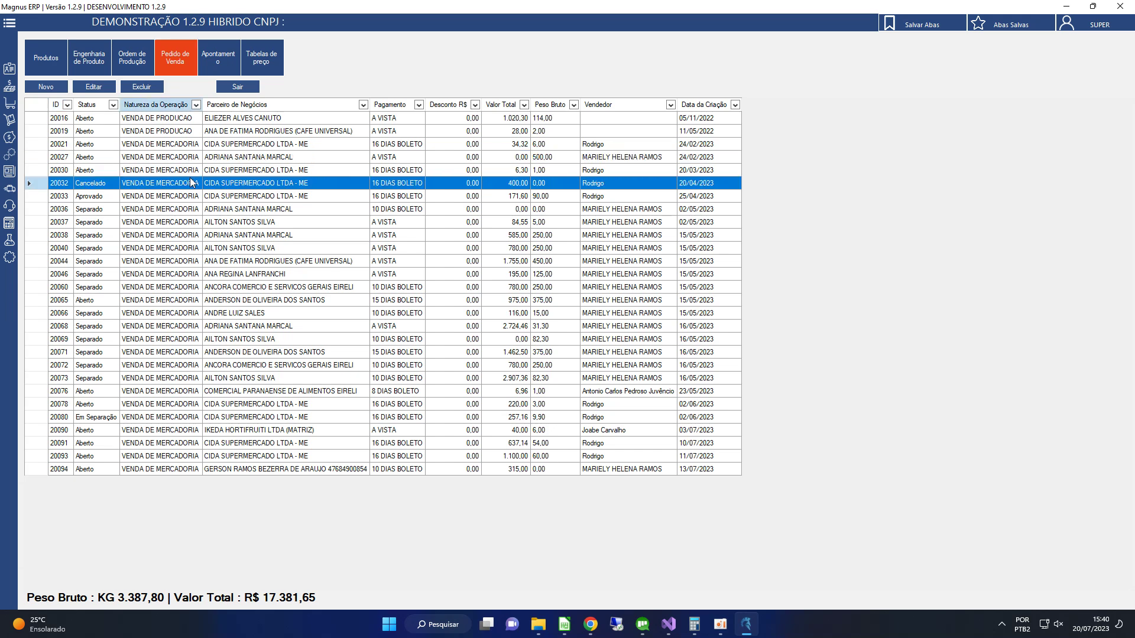
{"action": "left_click", "coordinate": [195, 160]}
{"action": "left_click", "coordinate": [196, 179]}
{"action": "left_click", "coordinate": [204, 161]}
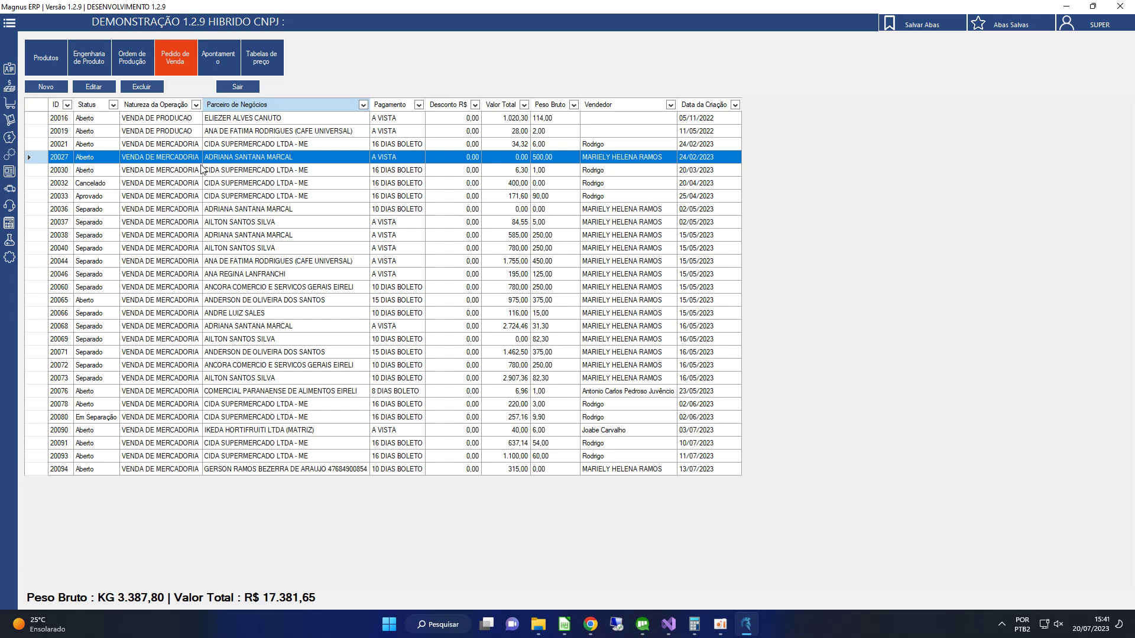
{"action": "key", "text": "alt+Tab"}
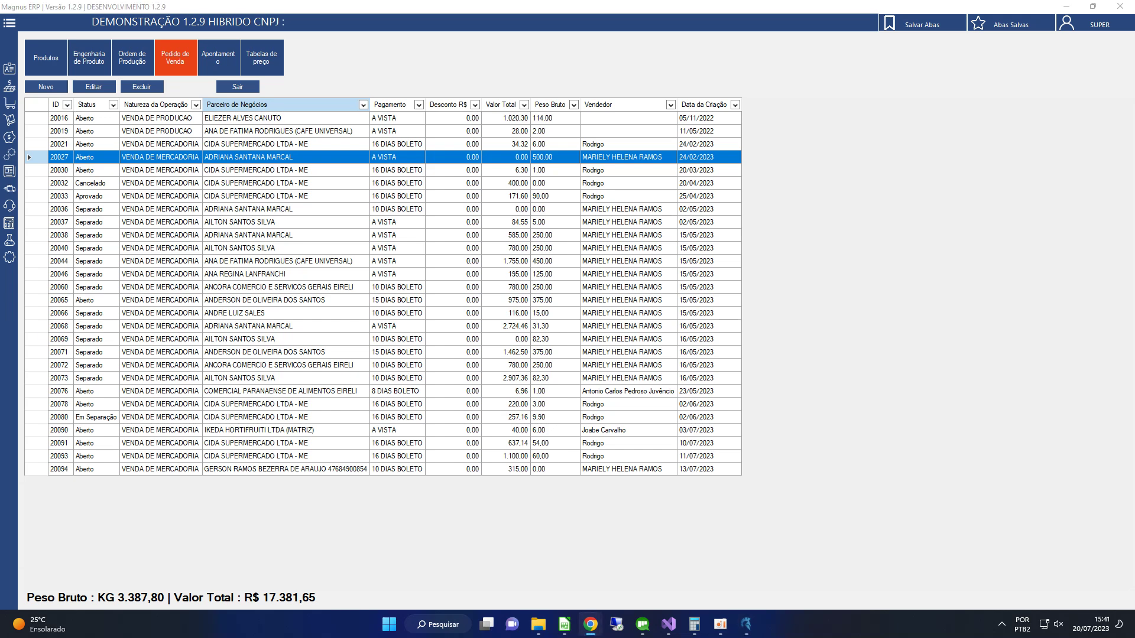